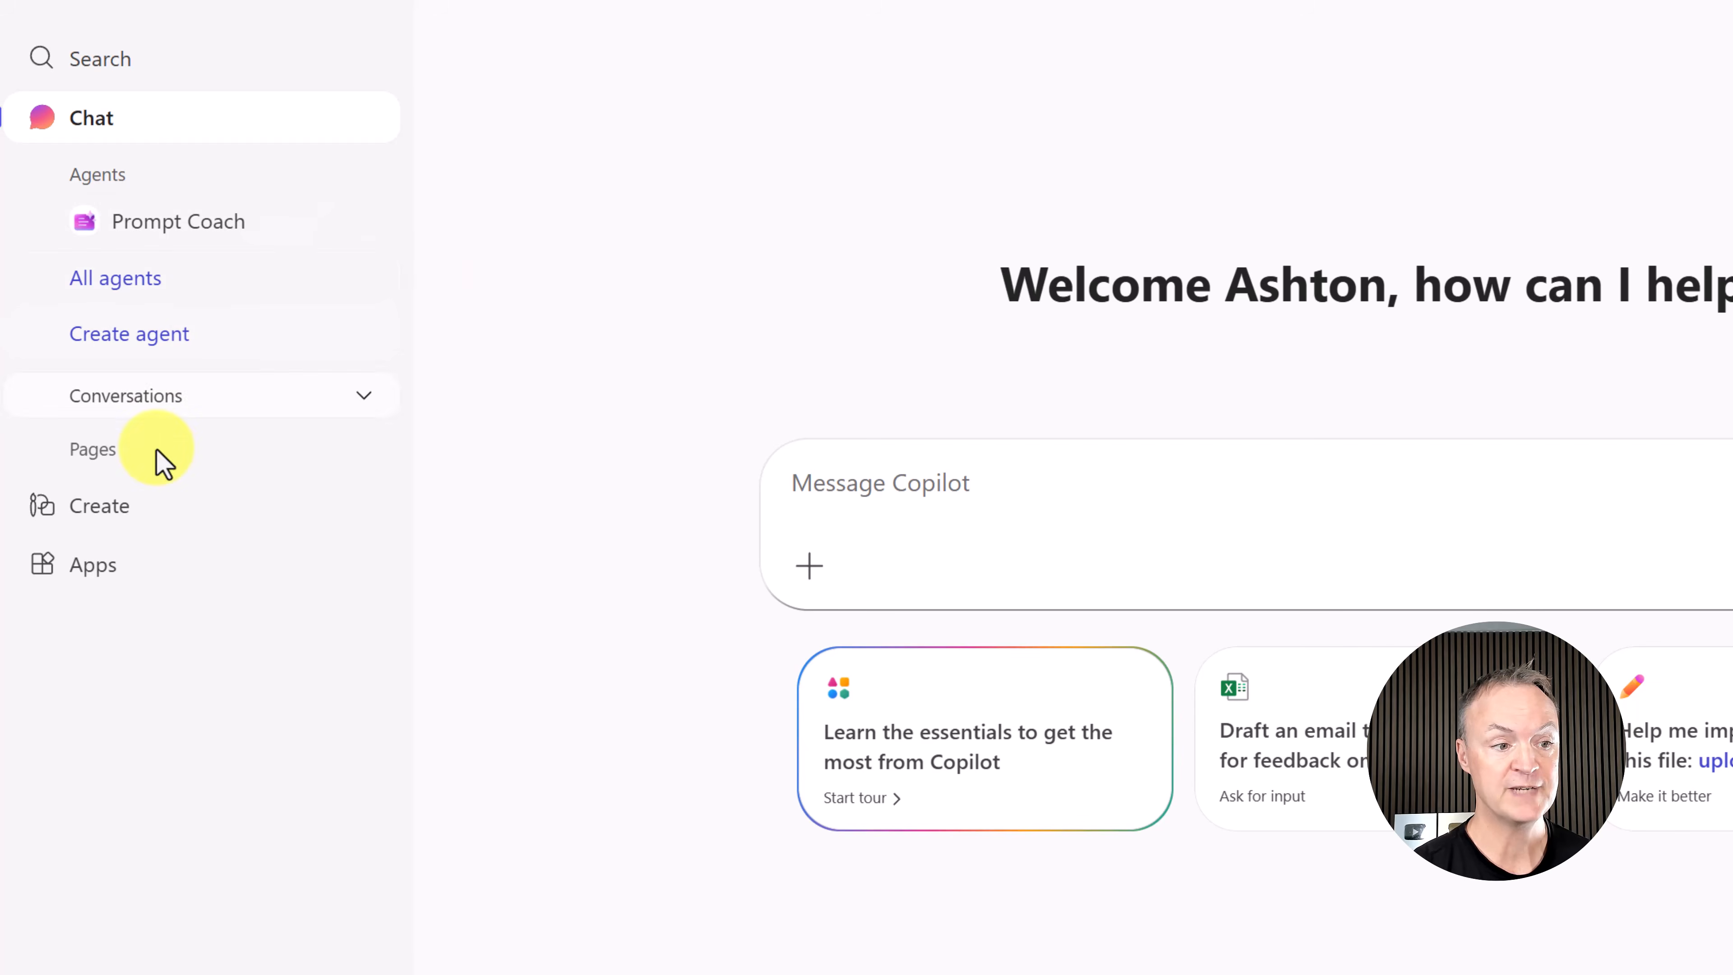
Open the Microsoft 365 apps overview and launch Outlook from it
left_click(122, 577)
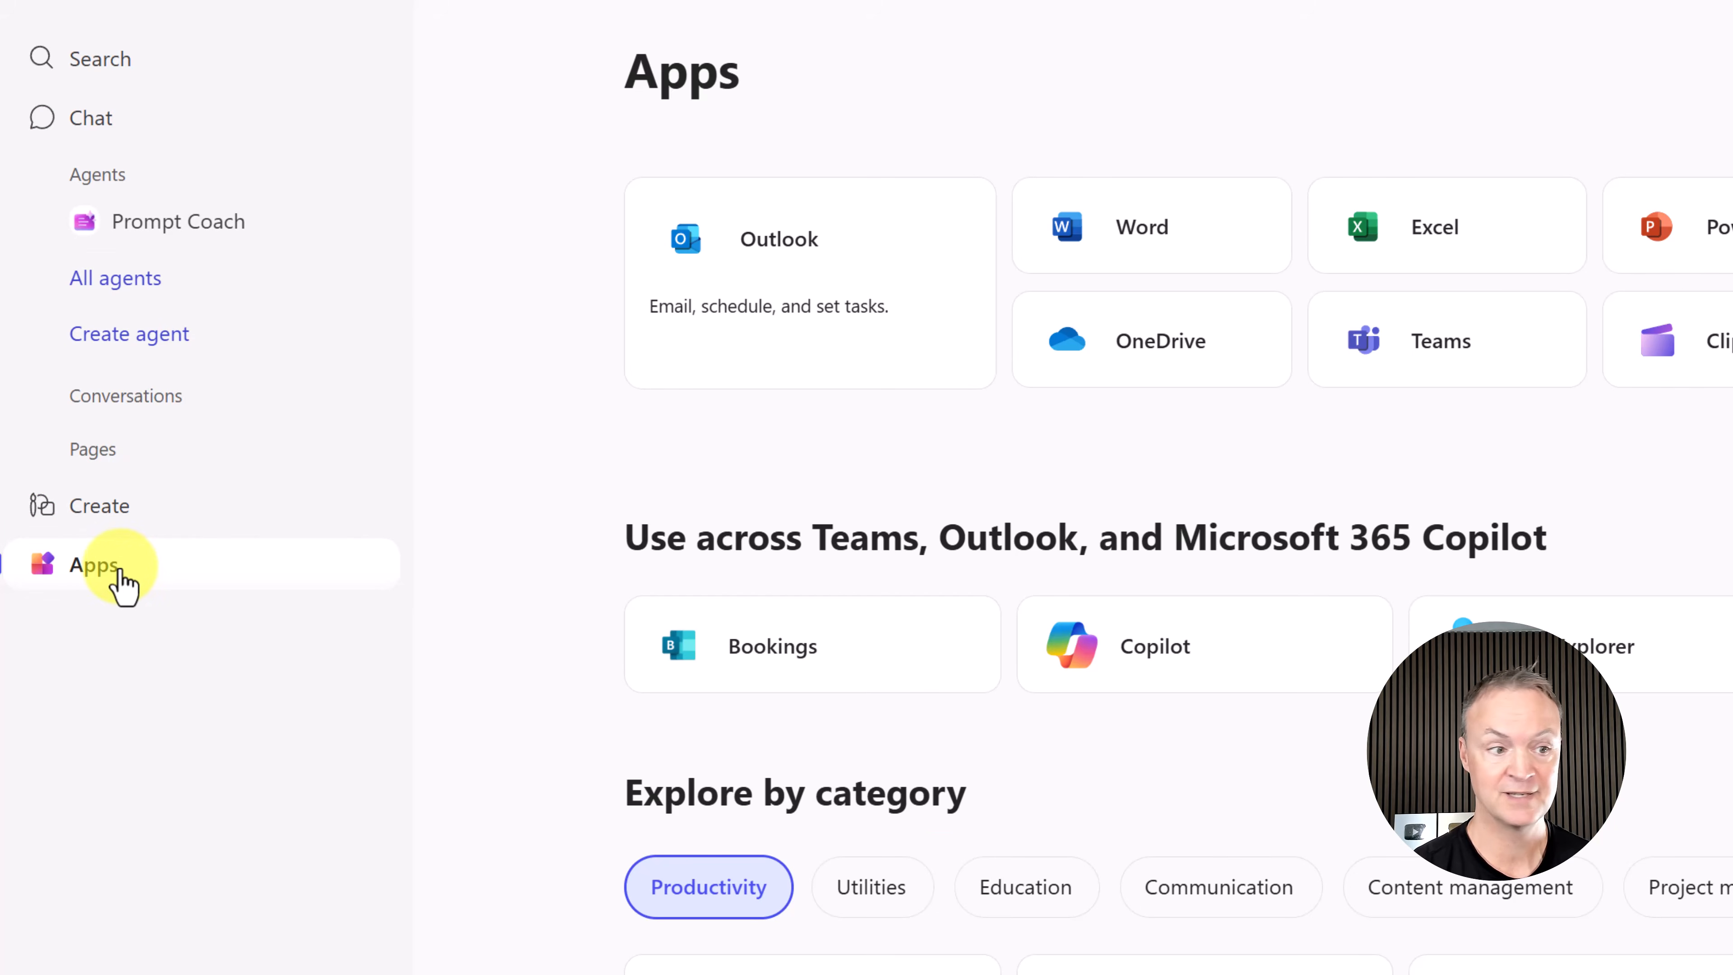
left_click(804, 277)
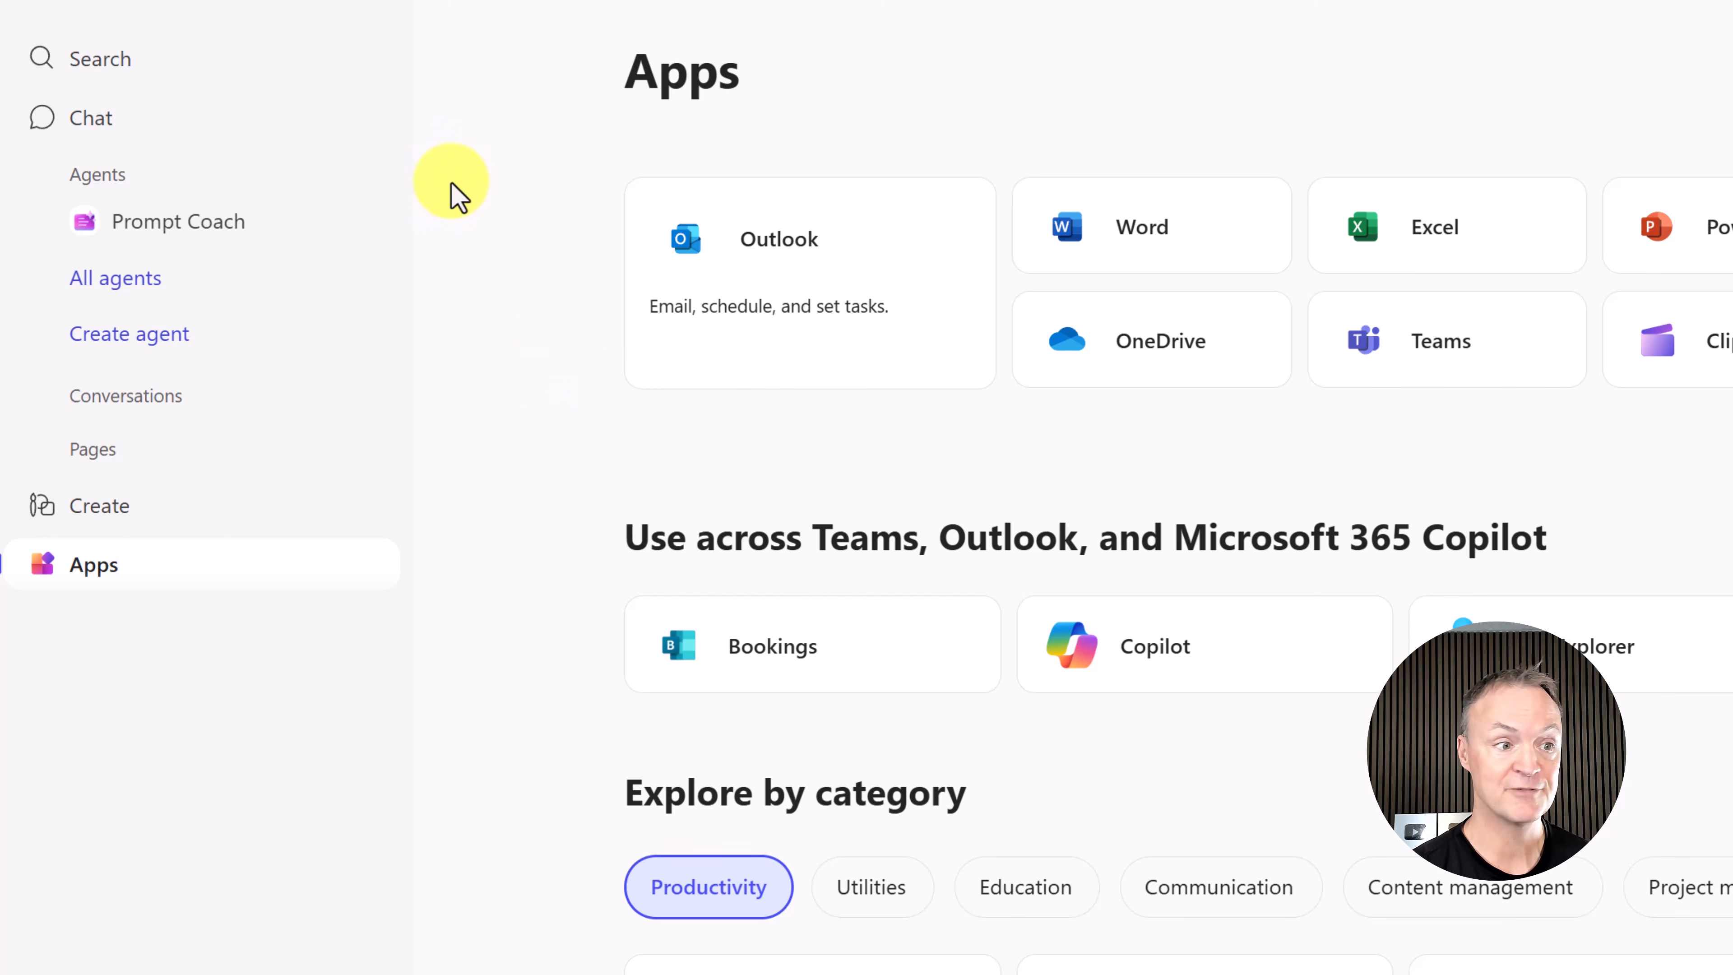
left_click(94, 122)
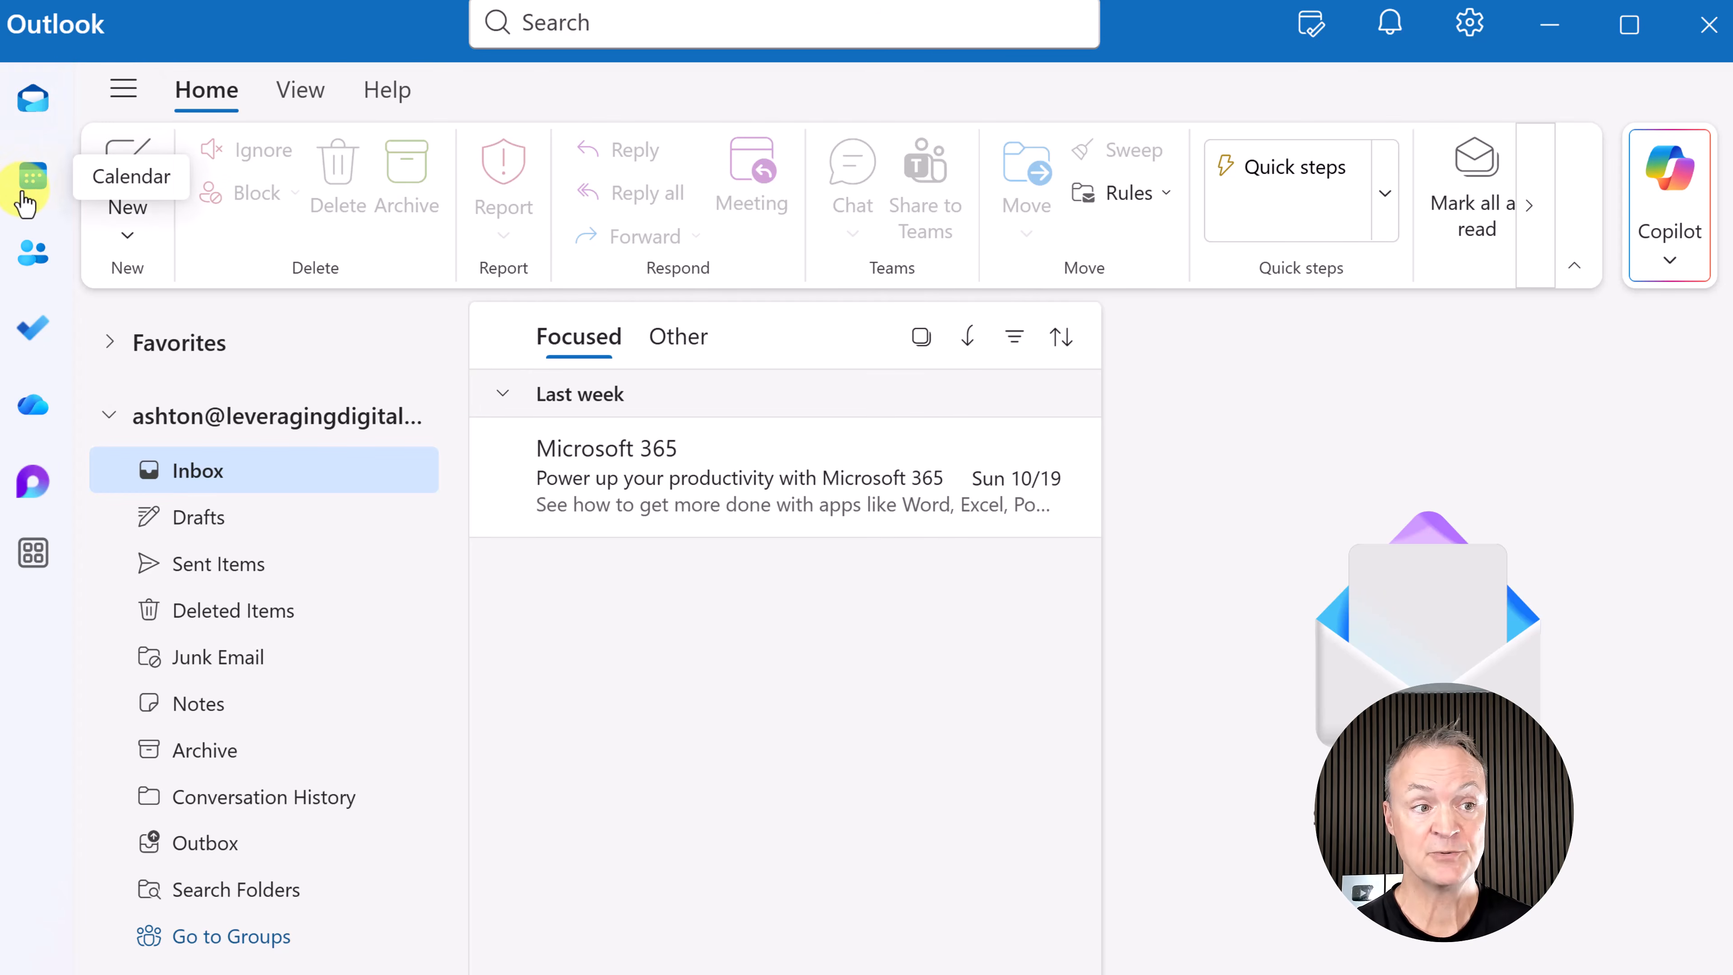
Switch to the calendar and pin Excel to the Outlook app bar
left_click(30, 179)
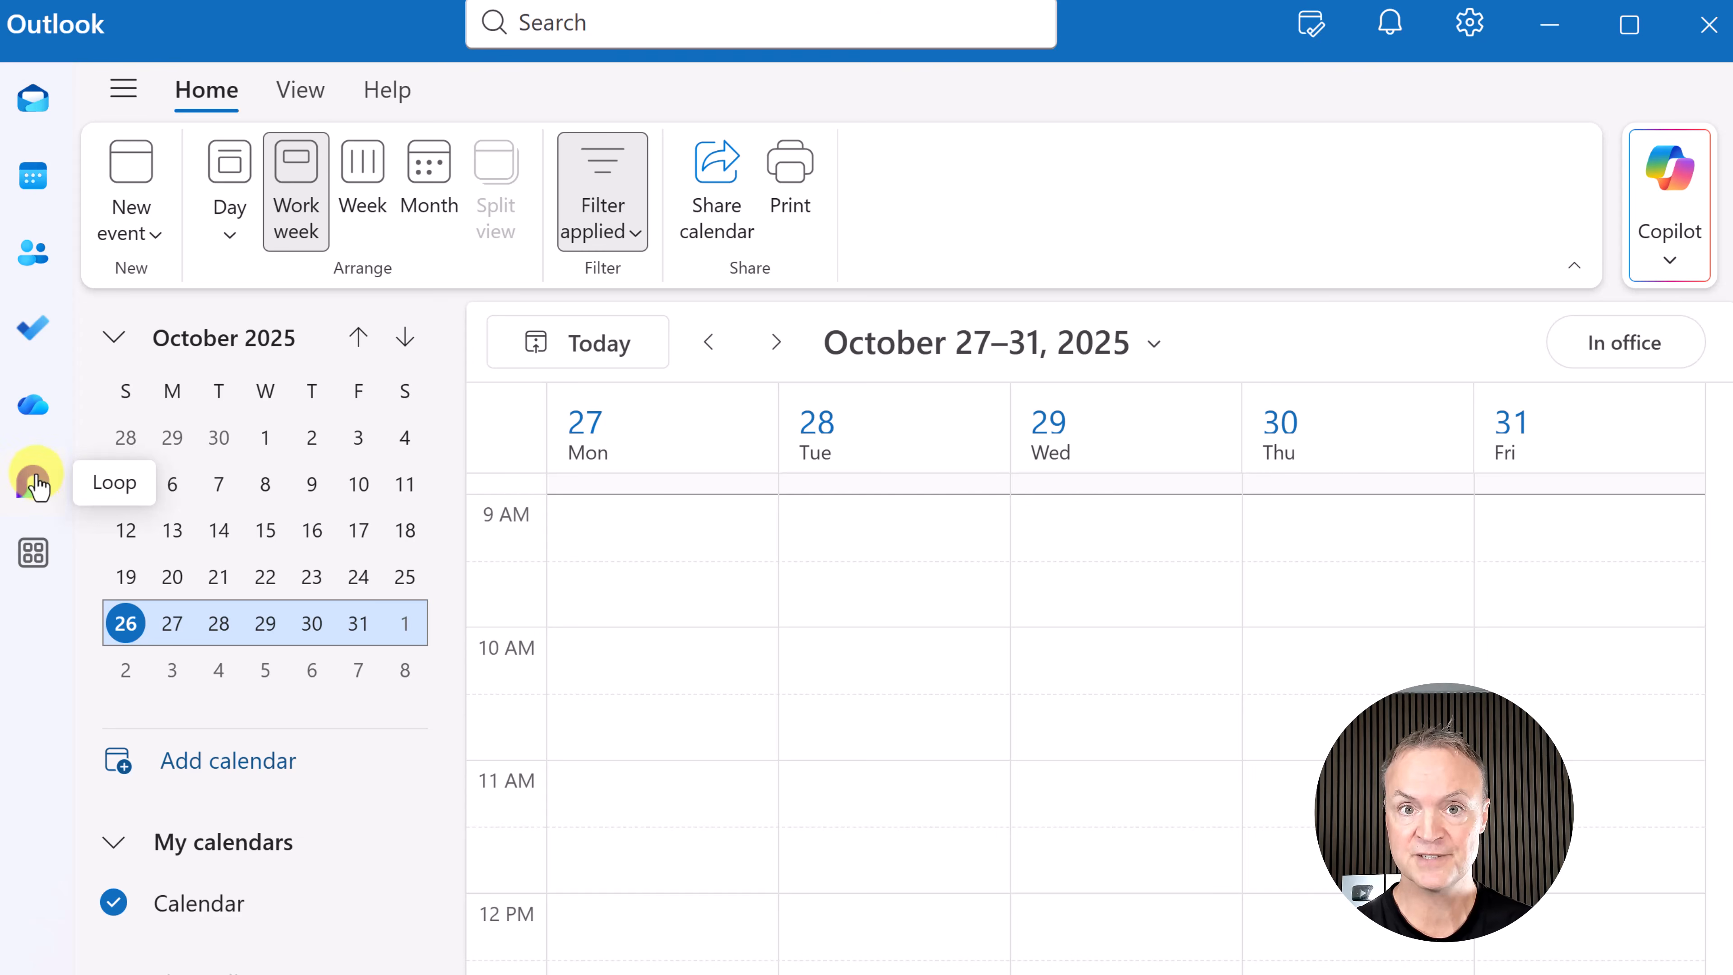
left_click(32, 556)
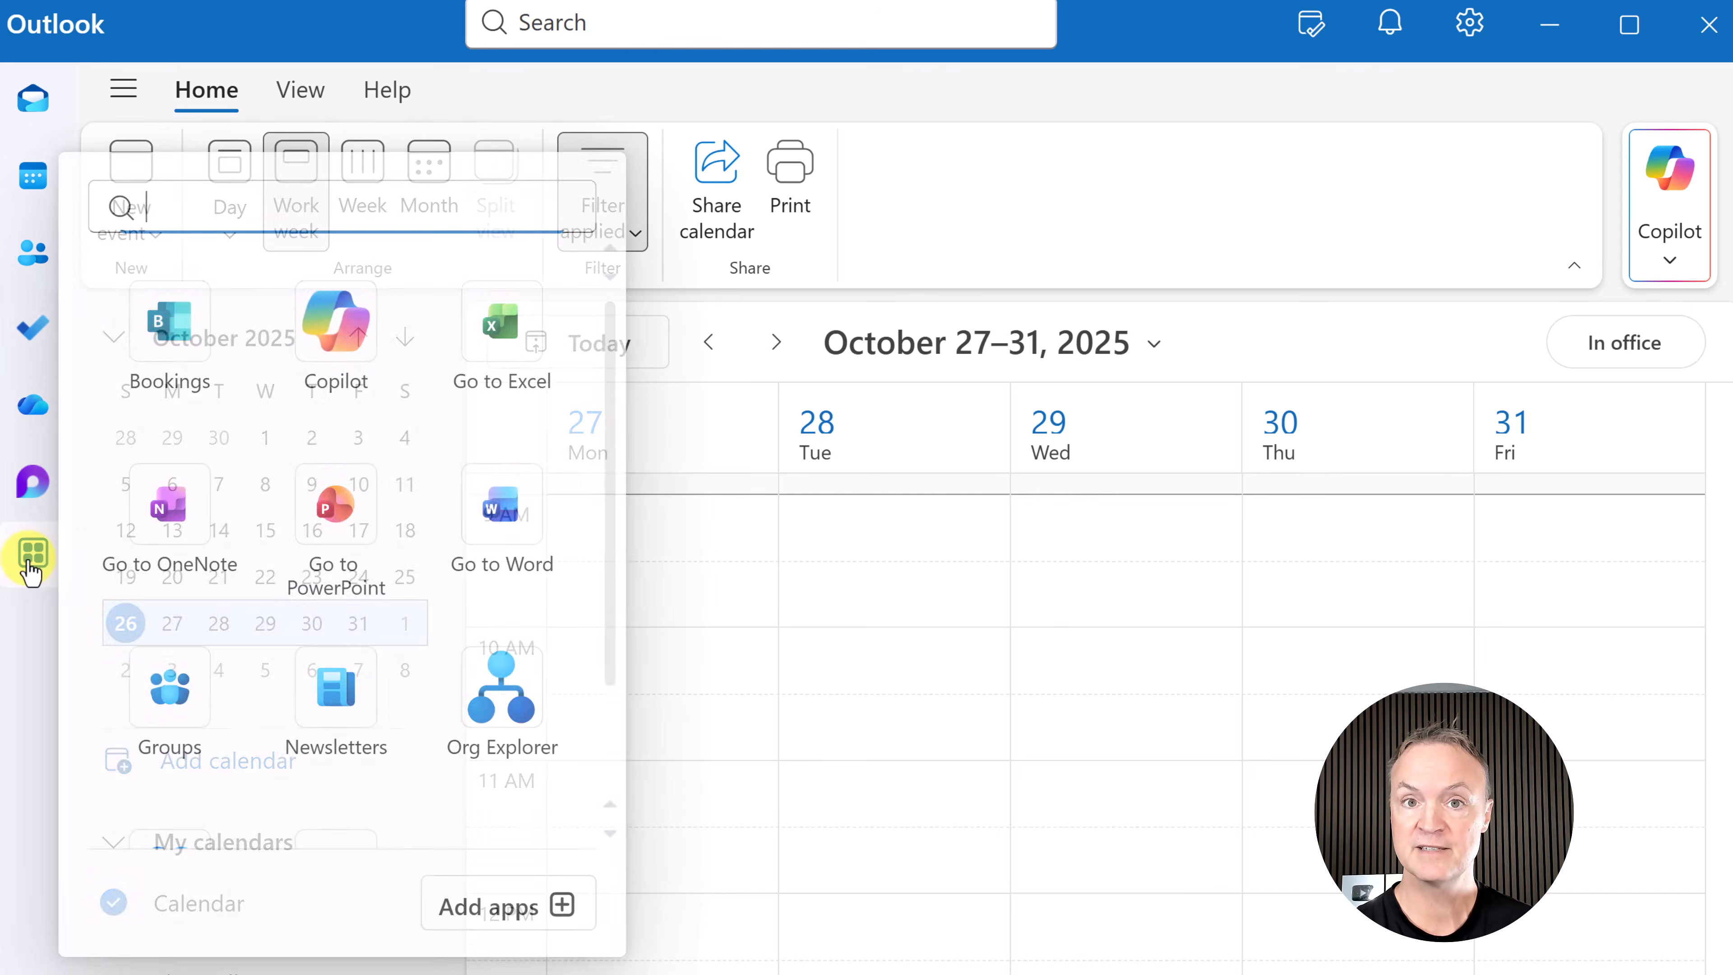
right_click(481, 347)
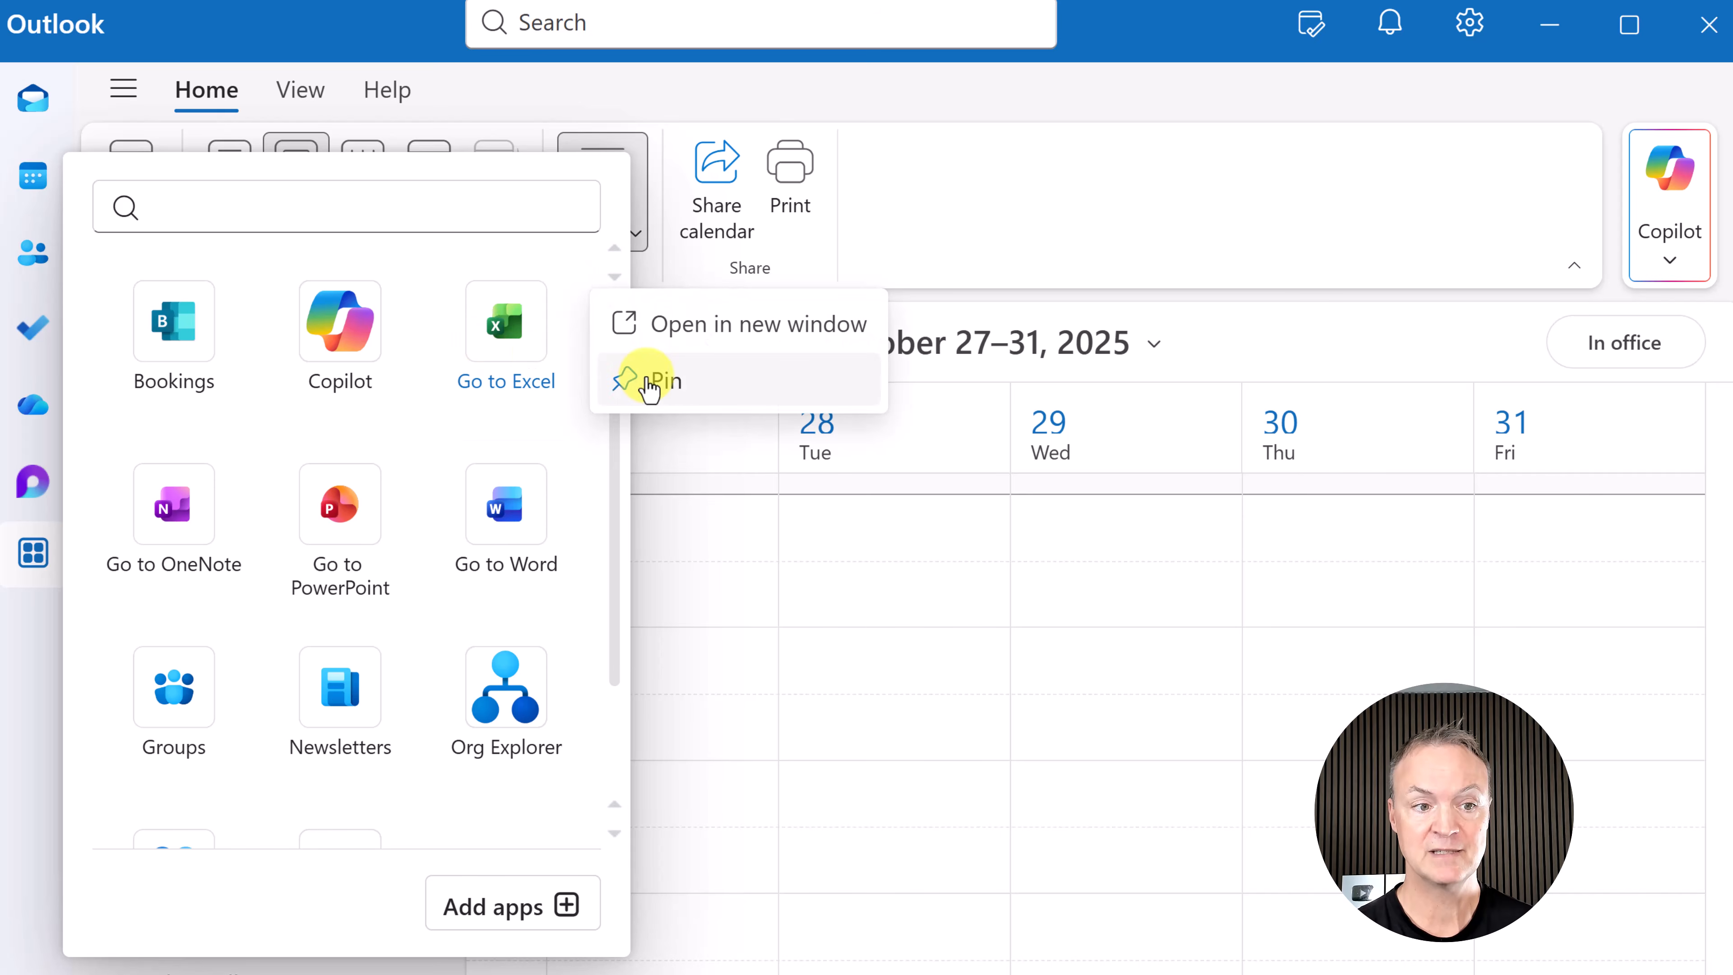
left_click(665, 380)
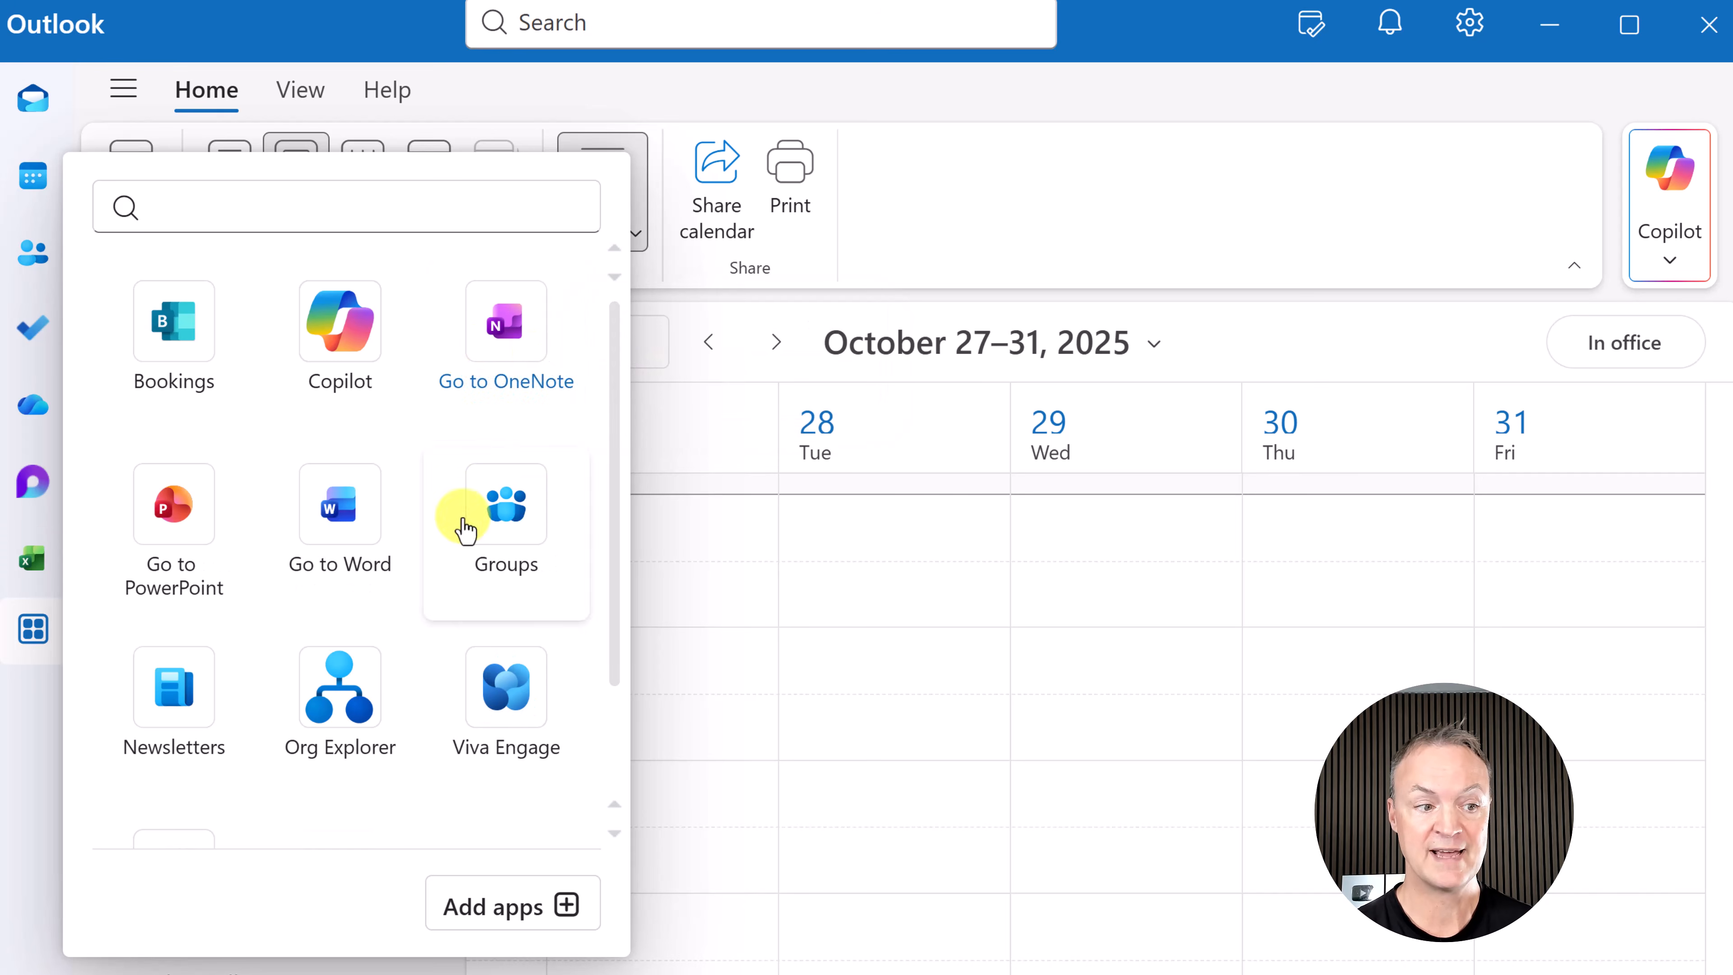
left_click(30, 591)
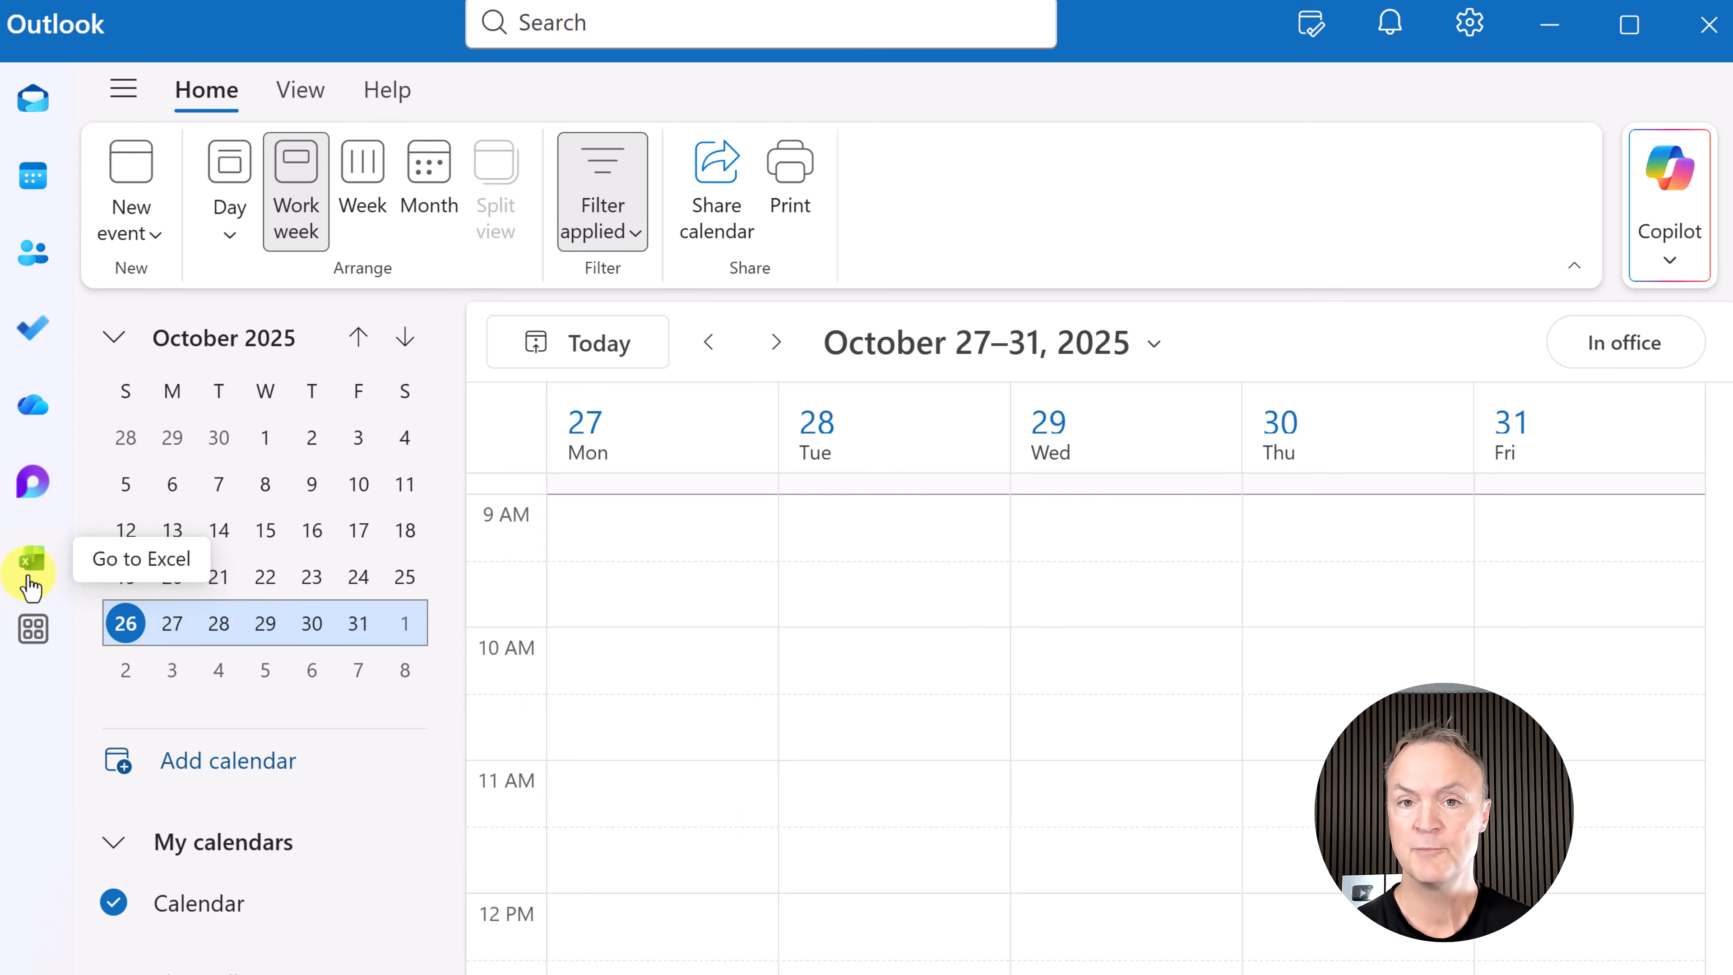
Unpin Excel from the Outlook app bar and return to the mail view
right_click(30, 584)
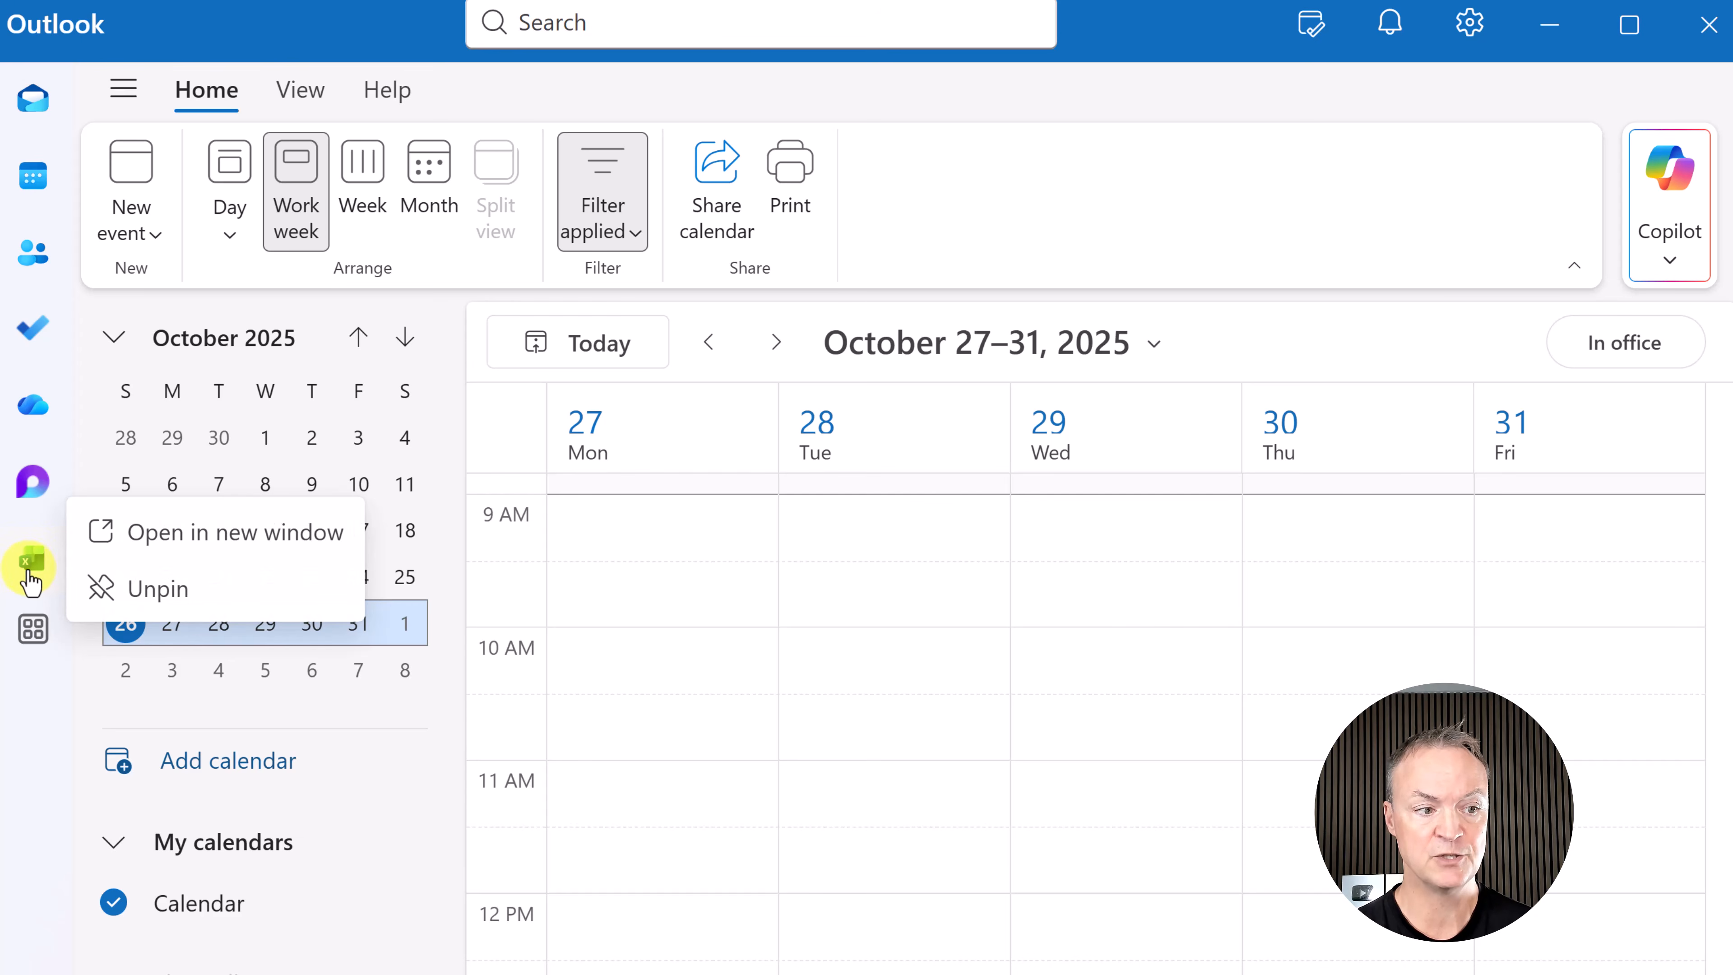
left_click(156, 586)
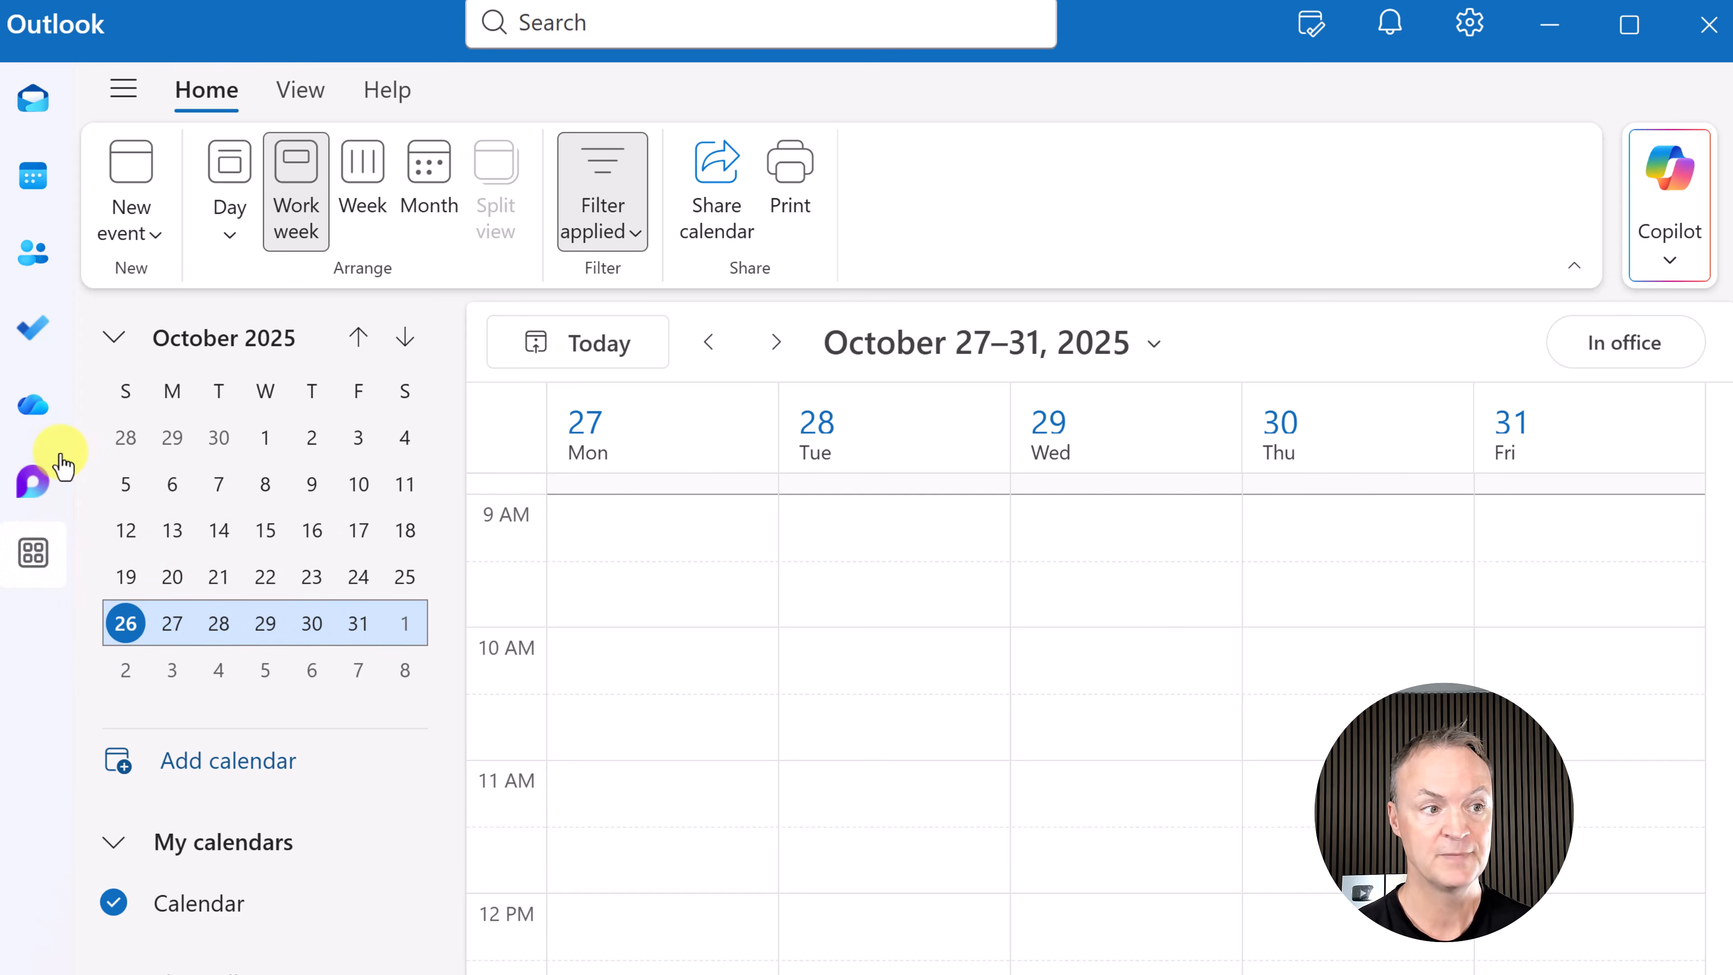
left_click(31, 97)
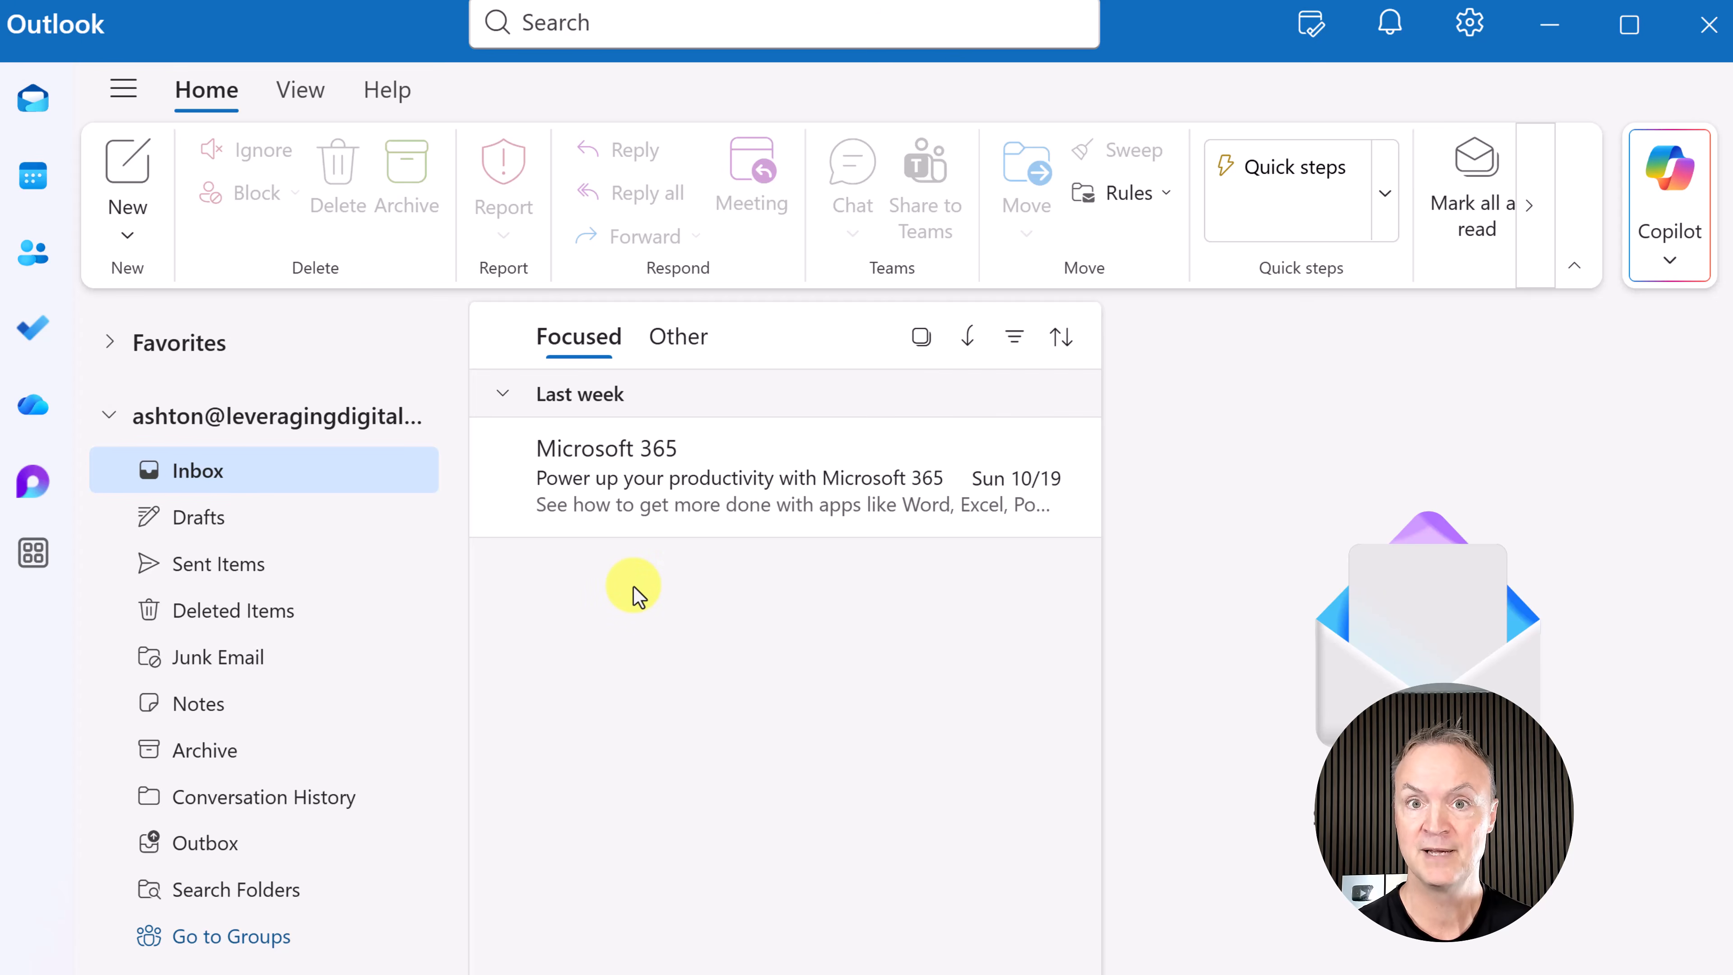
Open the Microsoft 365 email "Power up your productivity with Microsoft 365" and read through its content
left_click(641, 481)
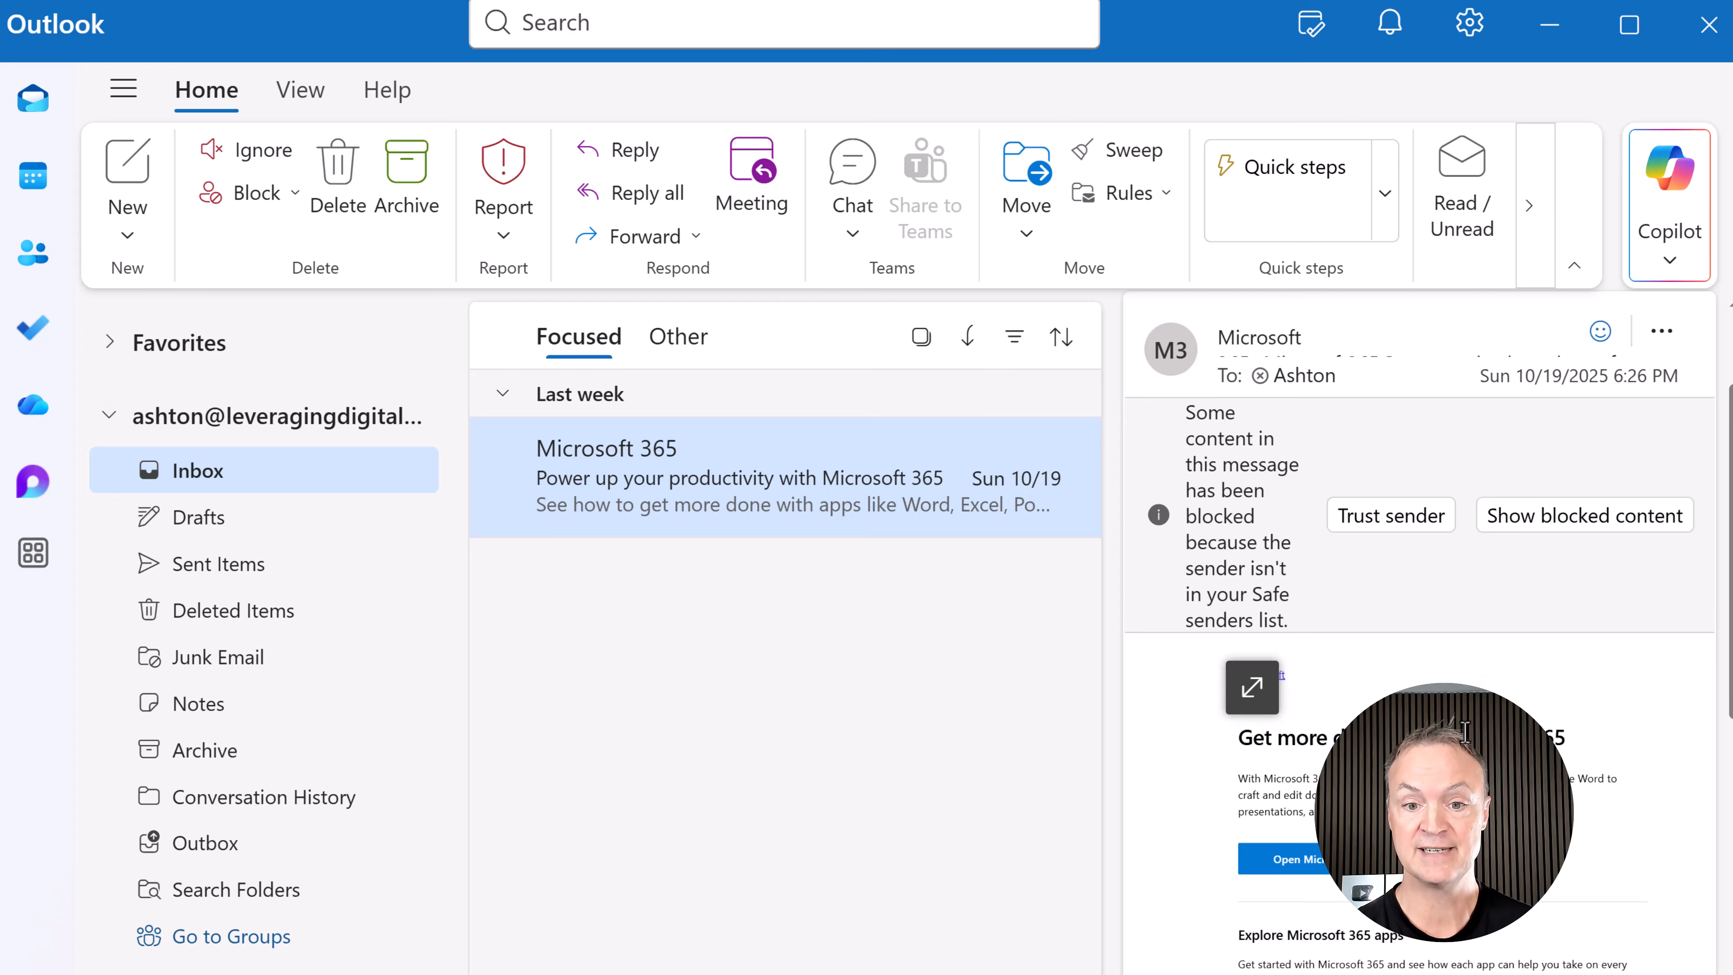
scroll(1465, 732, "down", 1)
scroll(1464, 732, "down", 2)
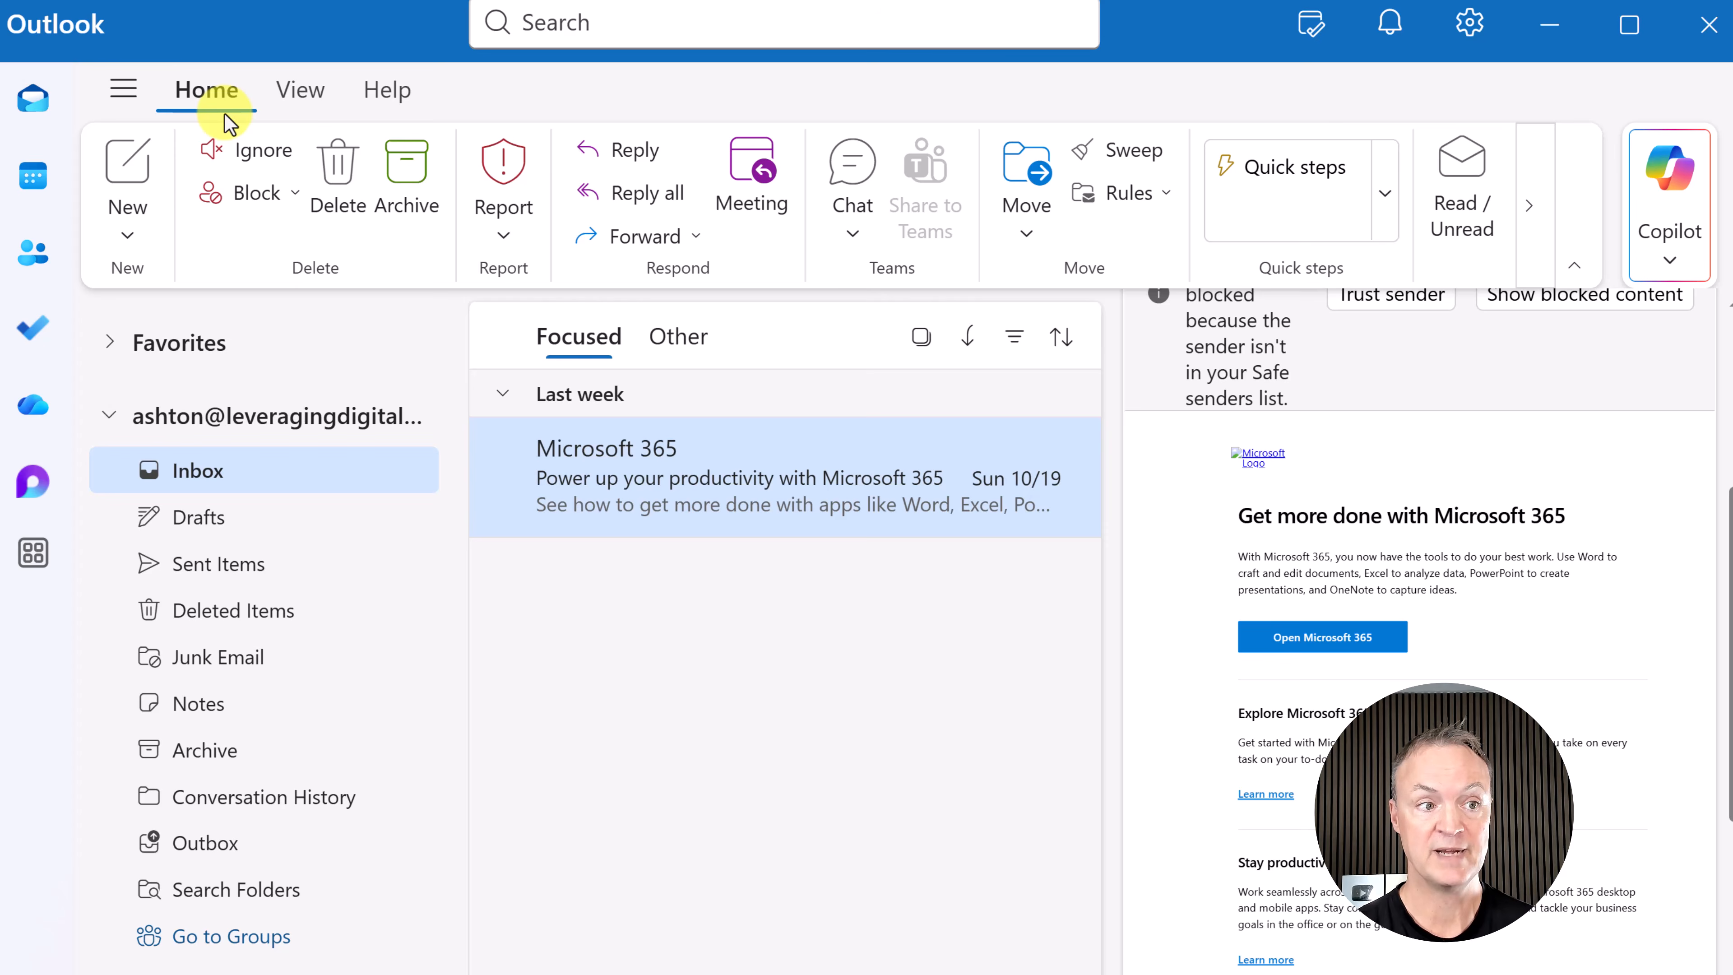
left_click(300, 102)
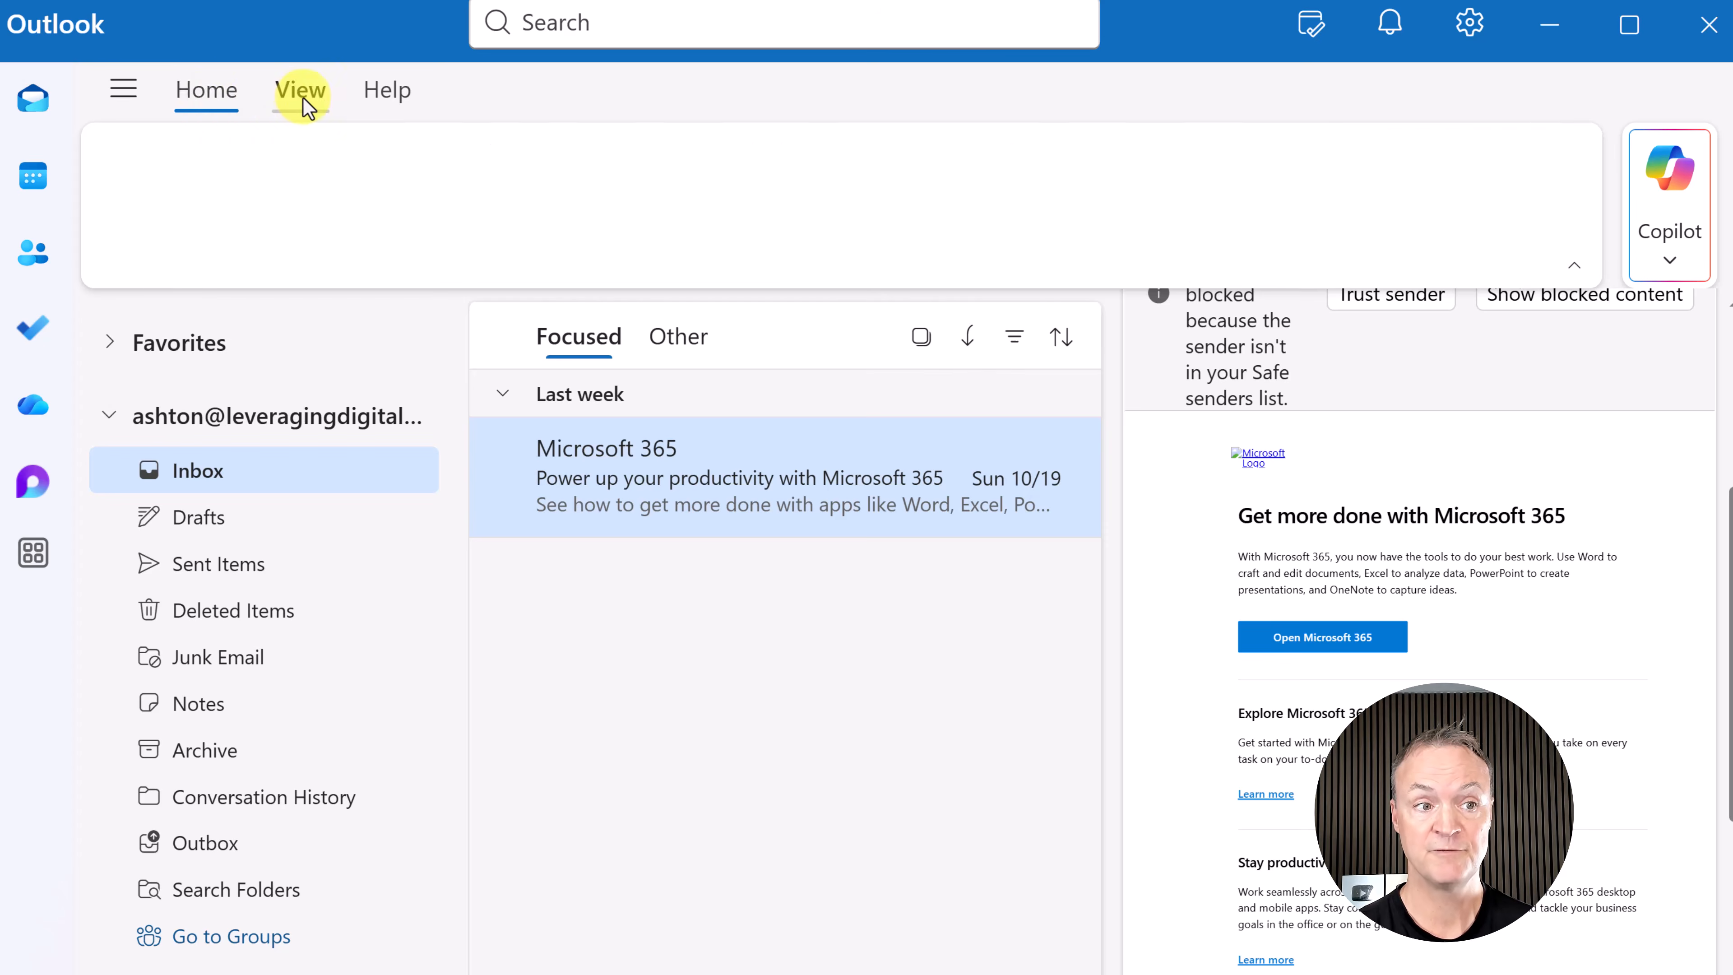
left_click(391, 99)
left_click(196, 95)
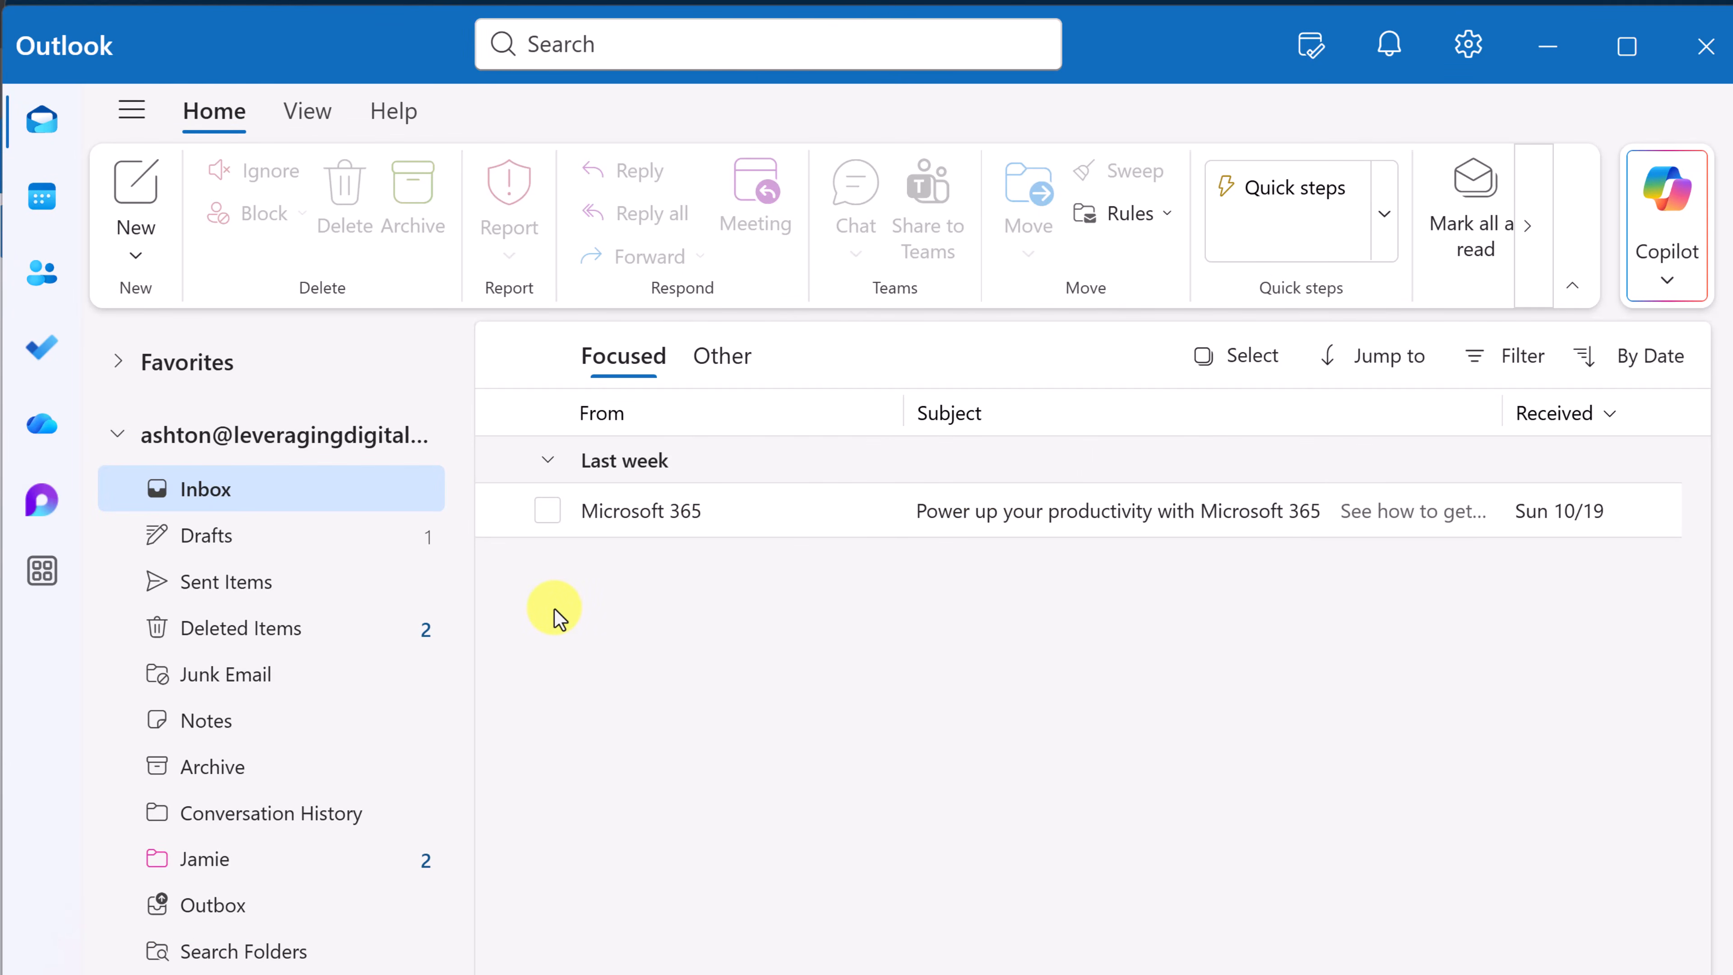
Open the mail view settings and enlarge the settings window to show all its categories
left_click(303, 115)
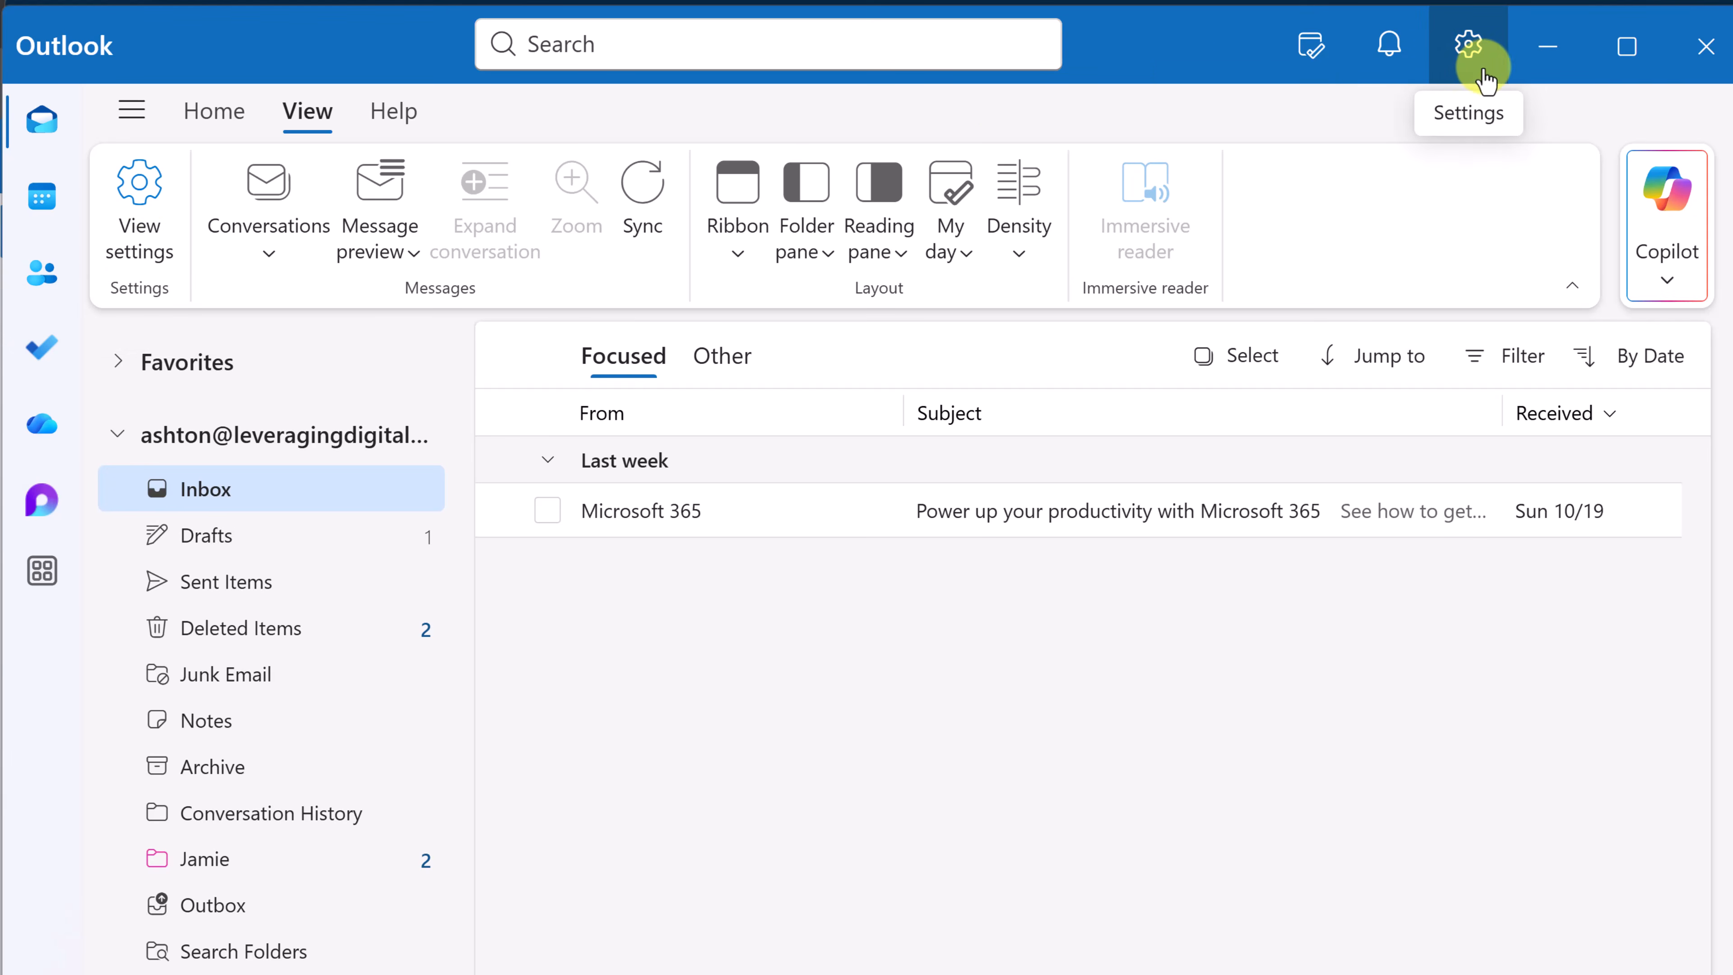
left_click(136, 208)
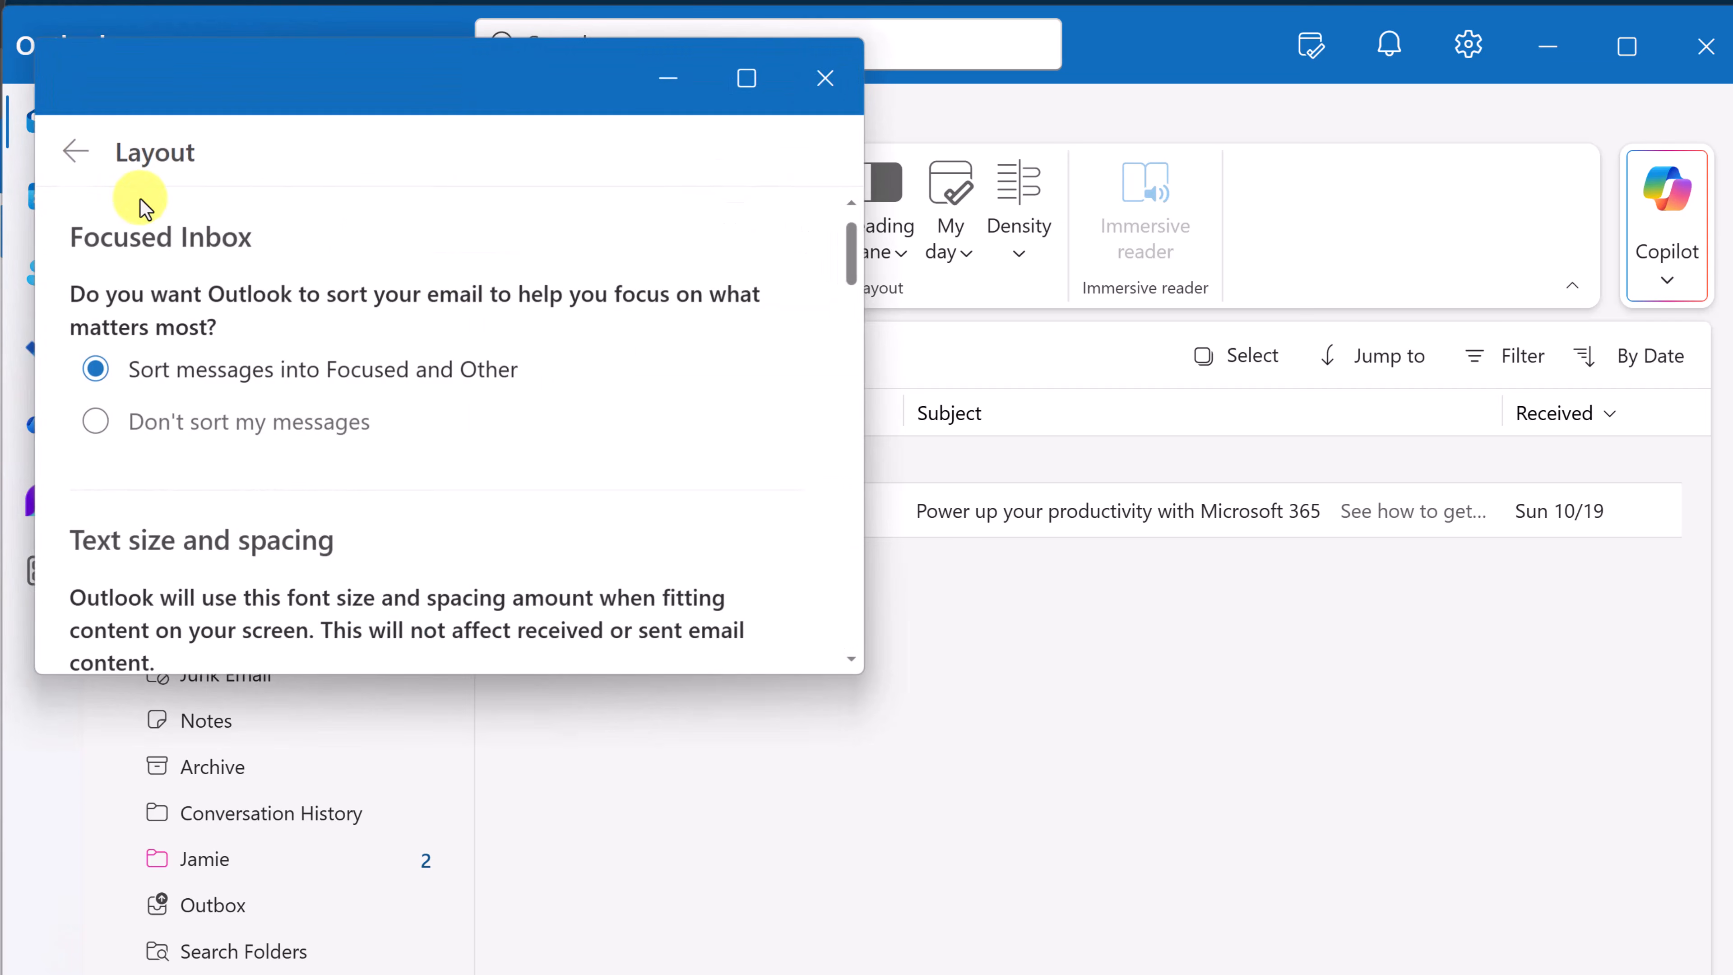
left_click_drag(866, 678, 1629, 971)
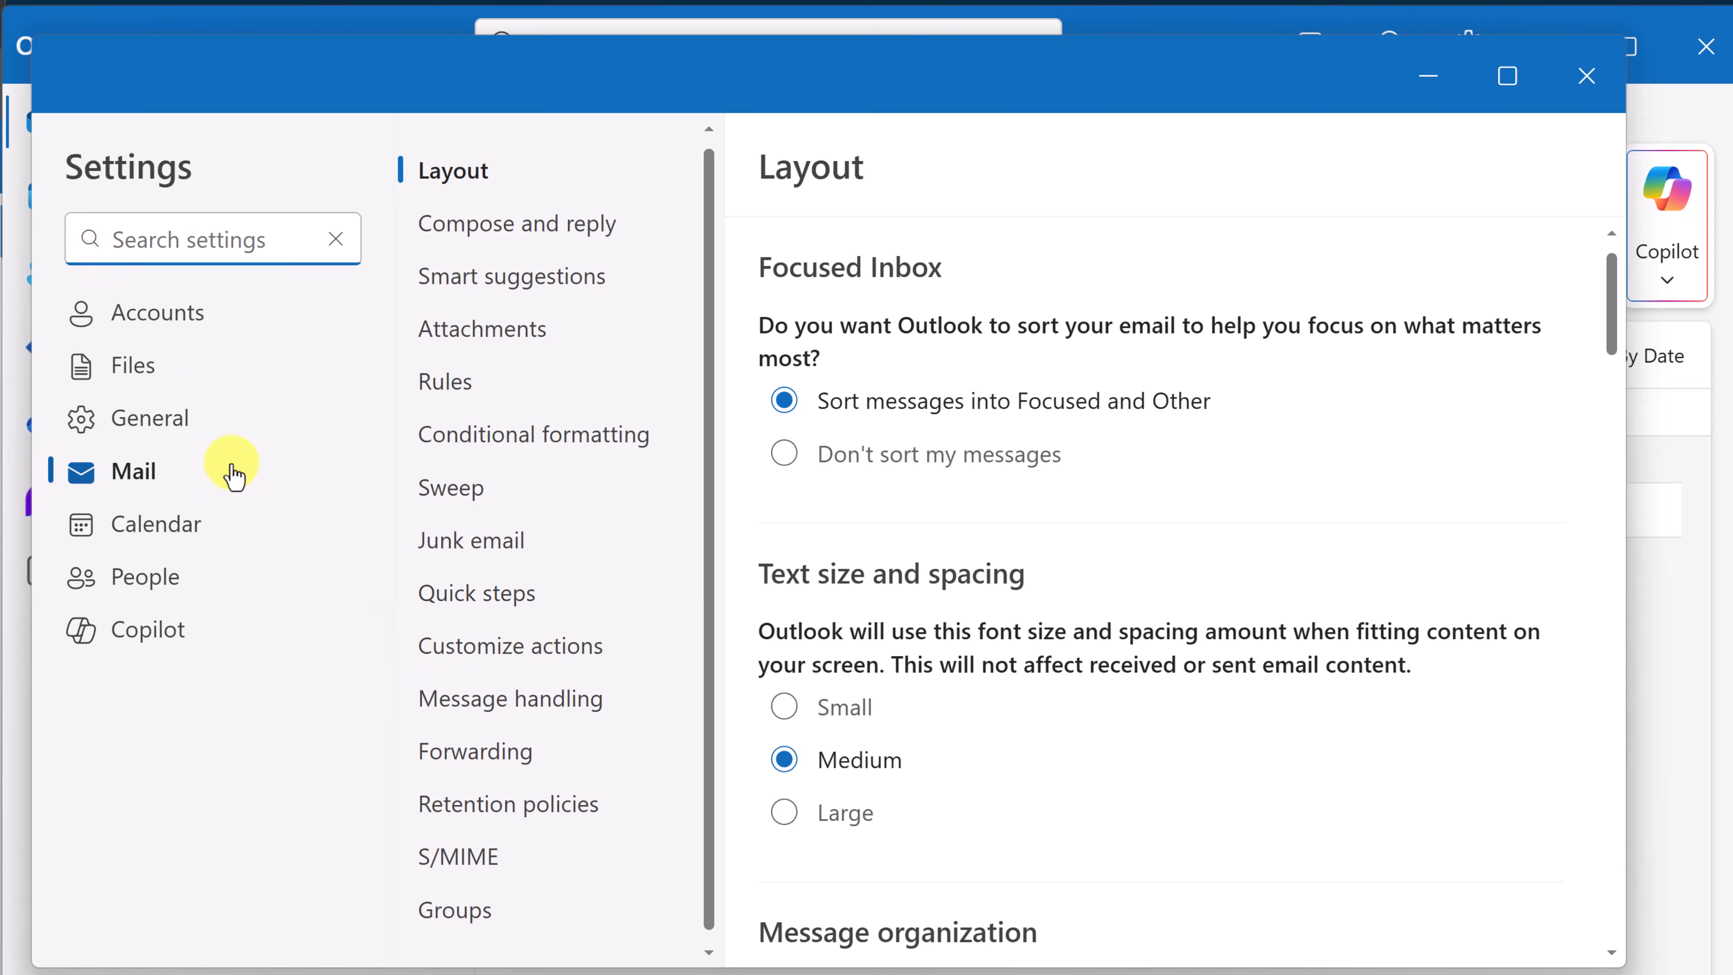
Apply the mountain lake image as the modern theme in the general appearance settings, save it and close the settings
left_click(164, 427)
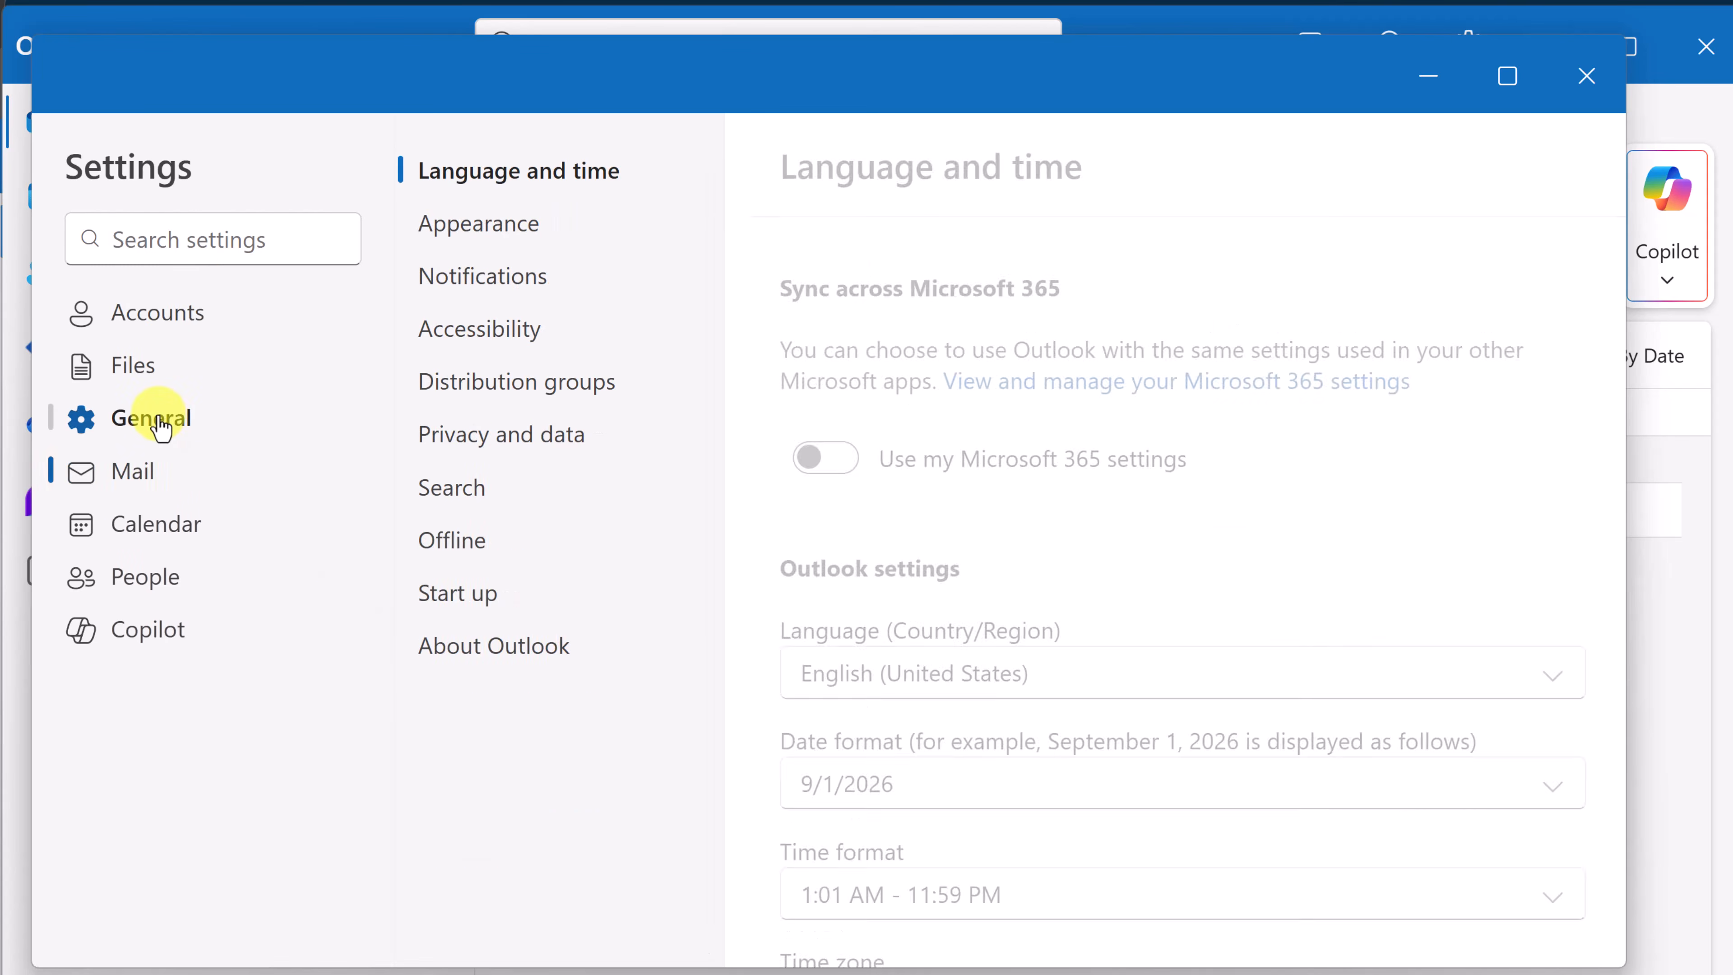
left_click(523, 227)
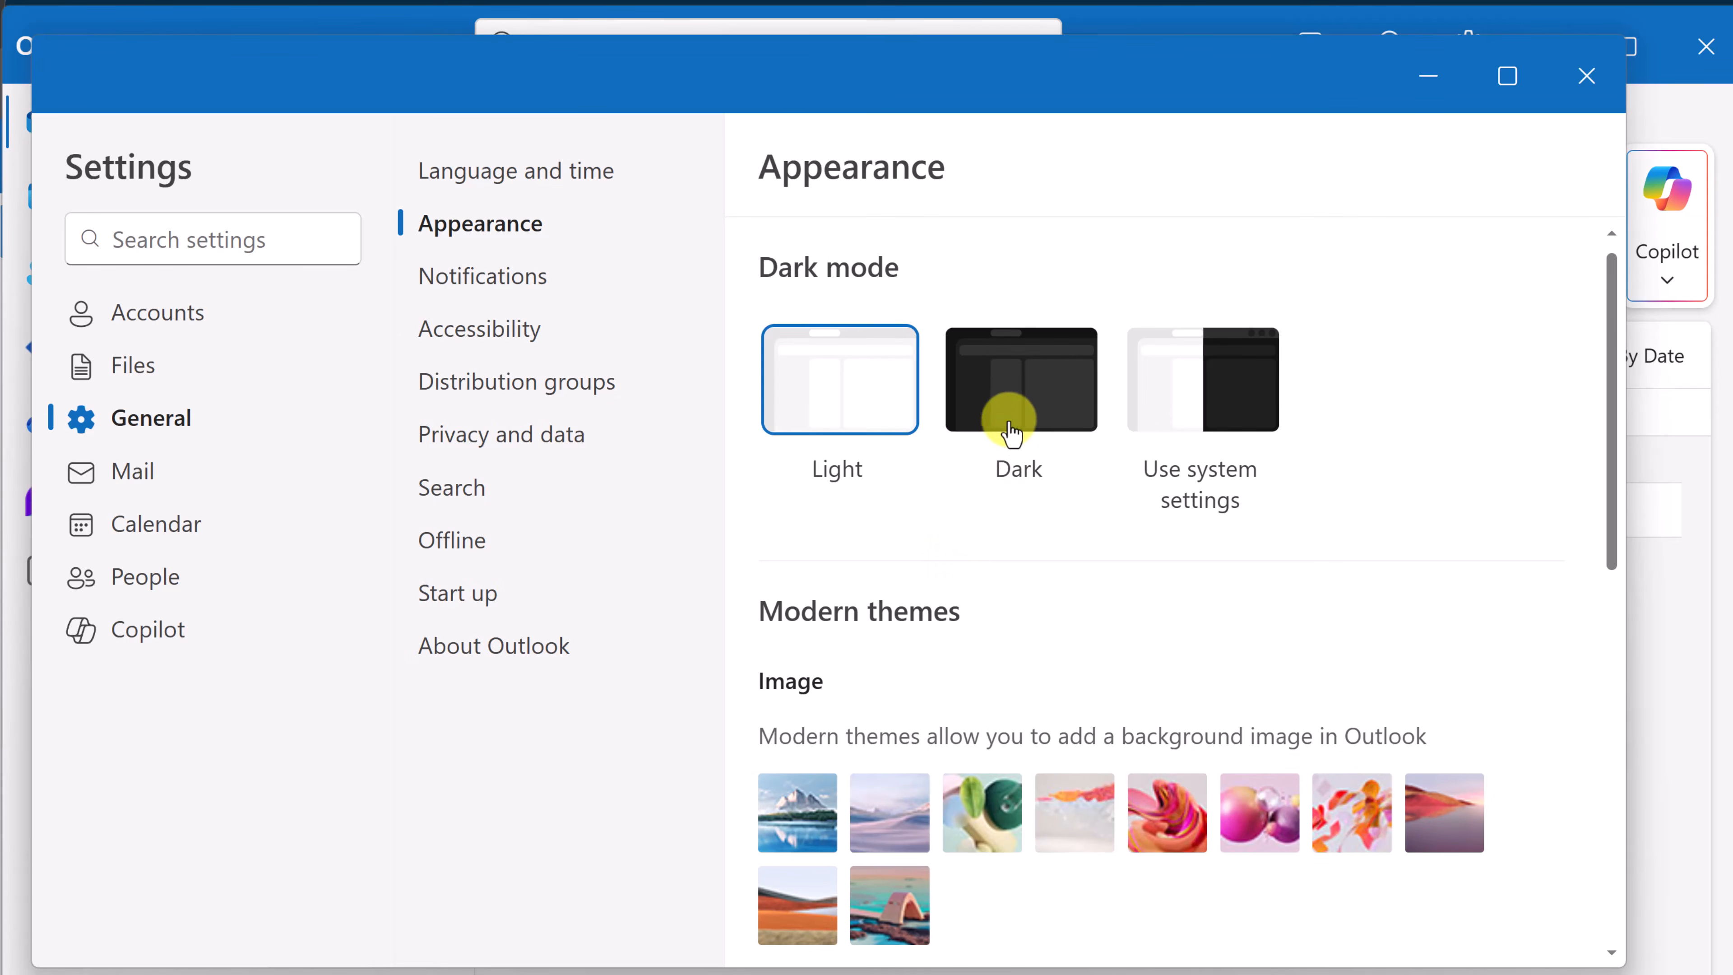
scroll(1056, 581, "down", 5)
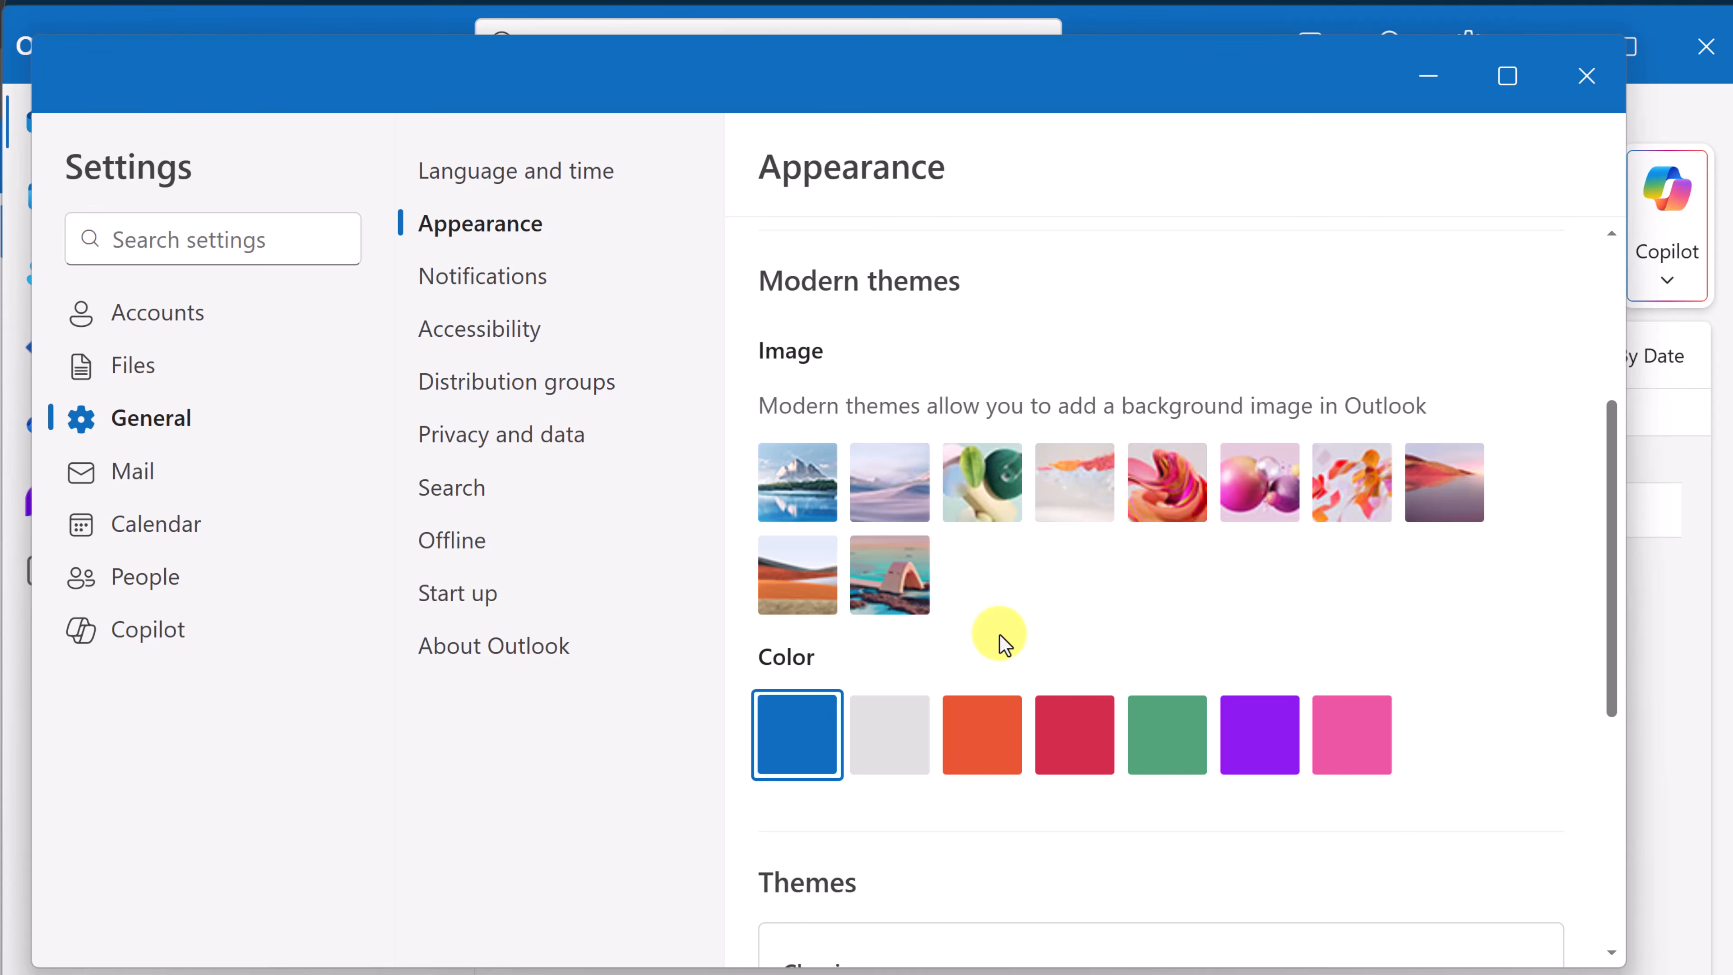
left_click(799, 506)
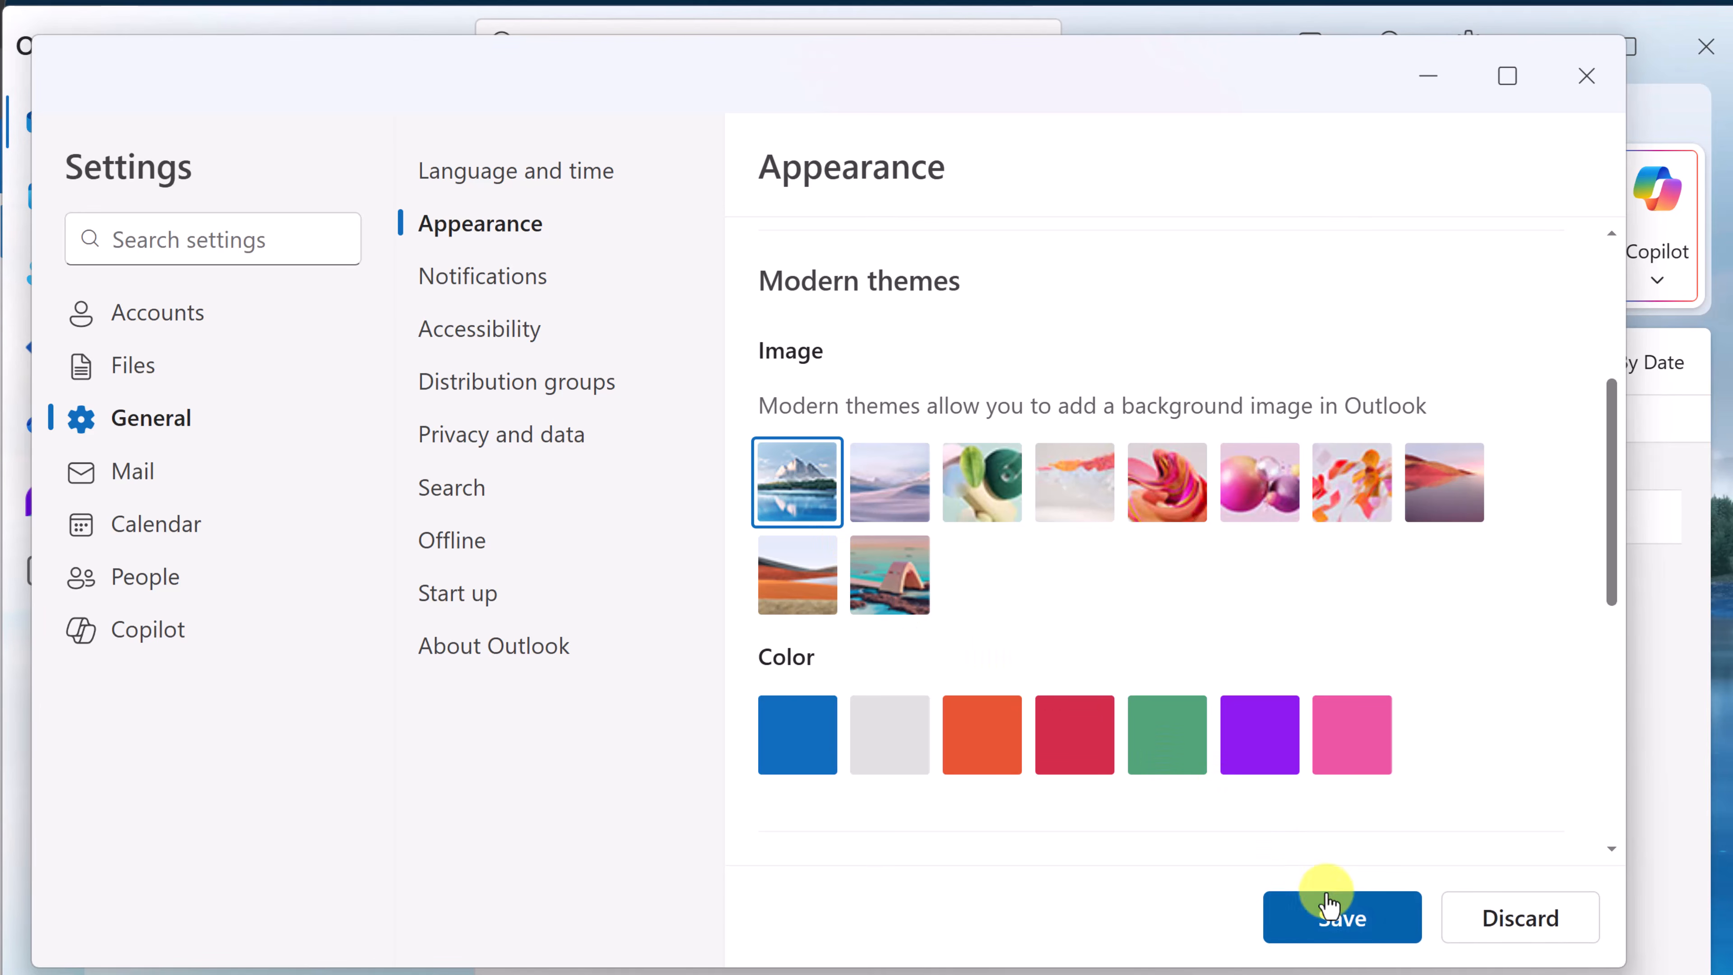
left_click(1335, 916)
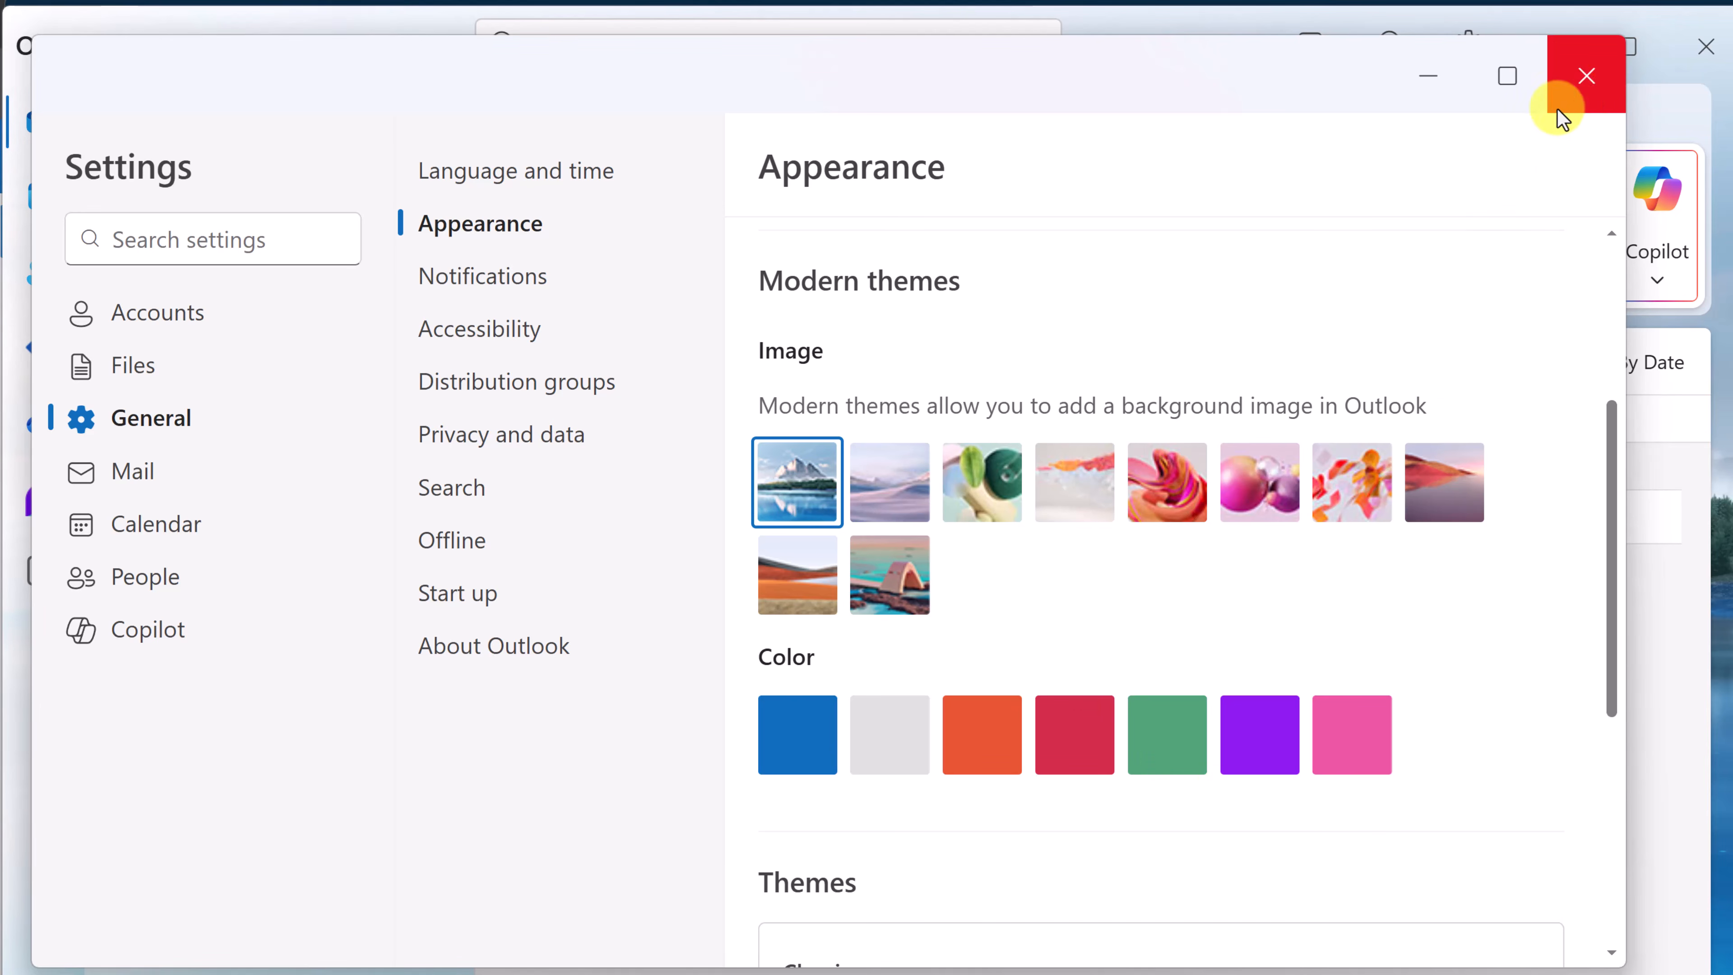
left_click(1577, 97)
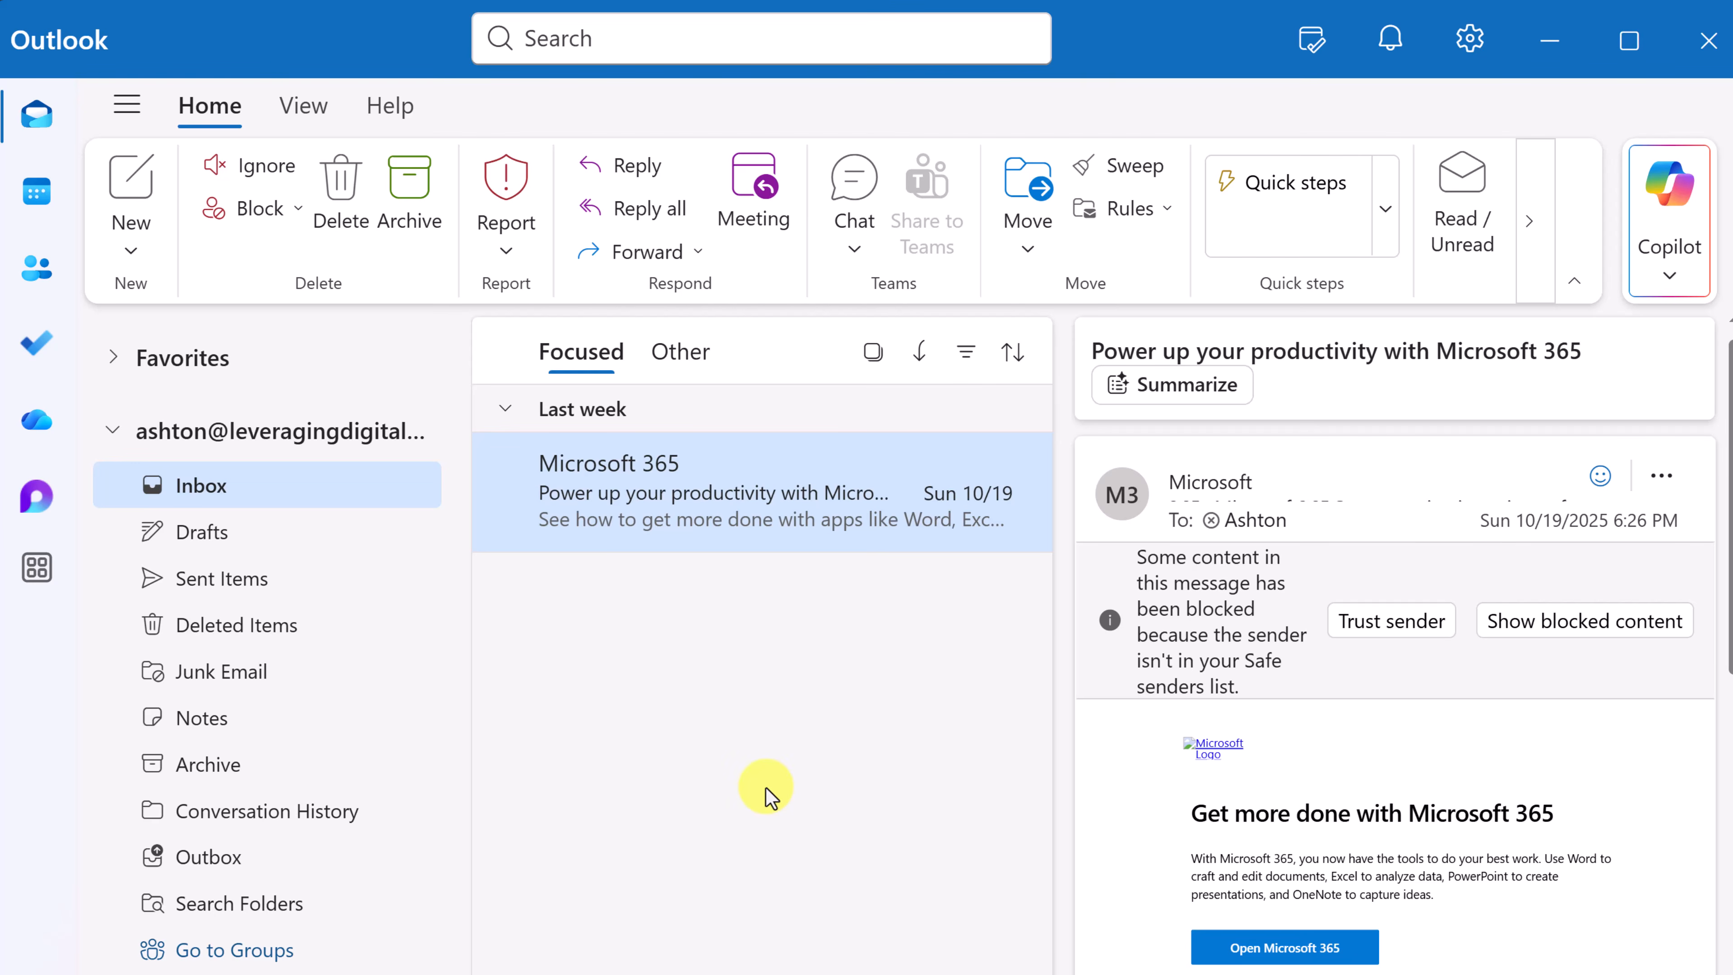
Set the reading pane layout to Fill screen
left_click(311, 104)
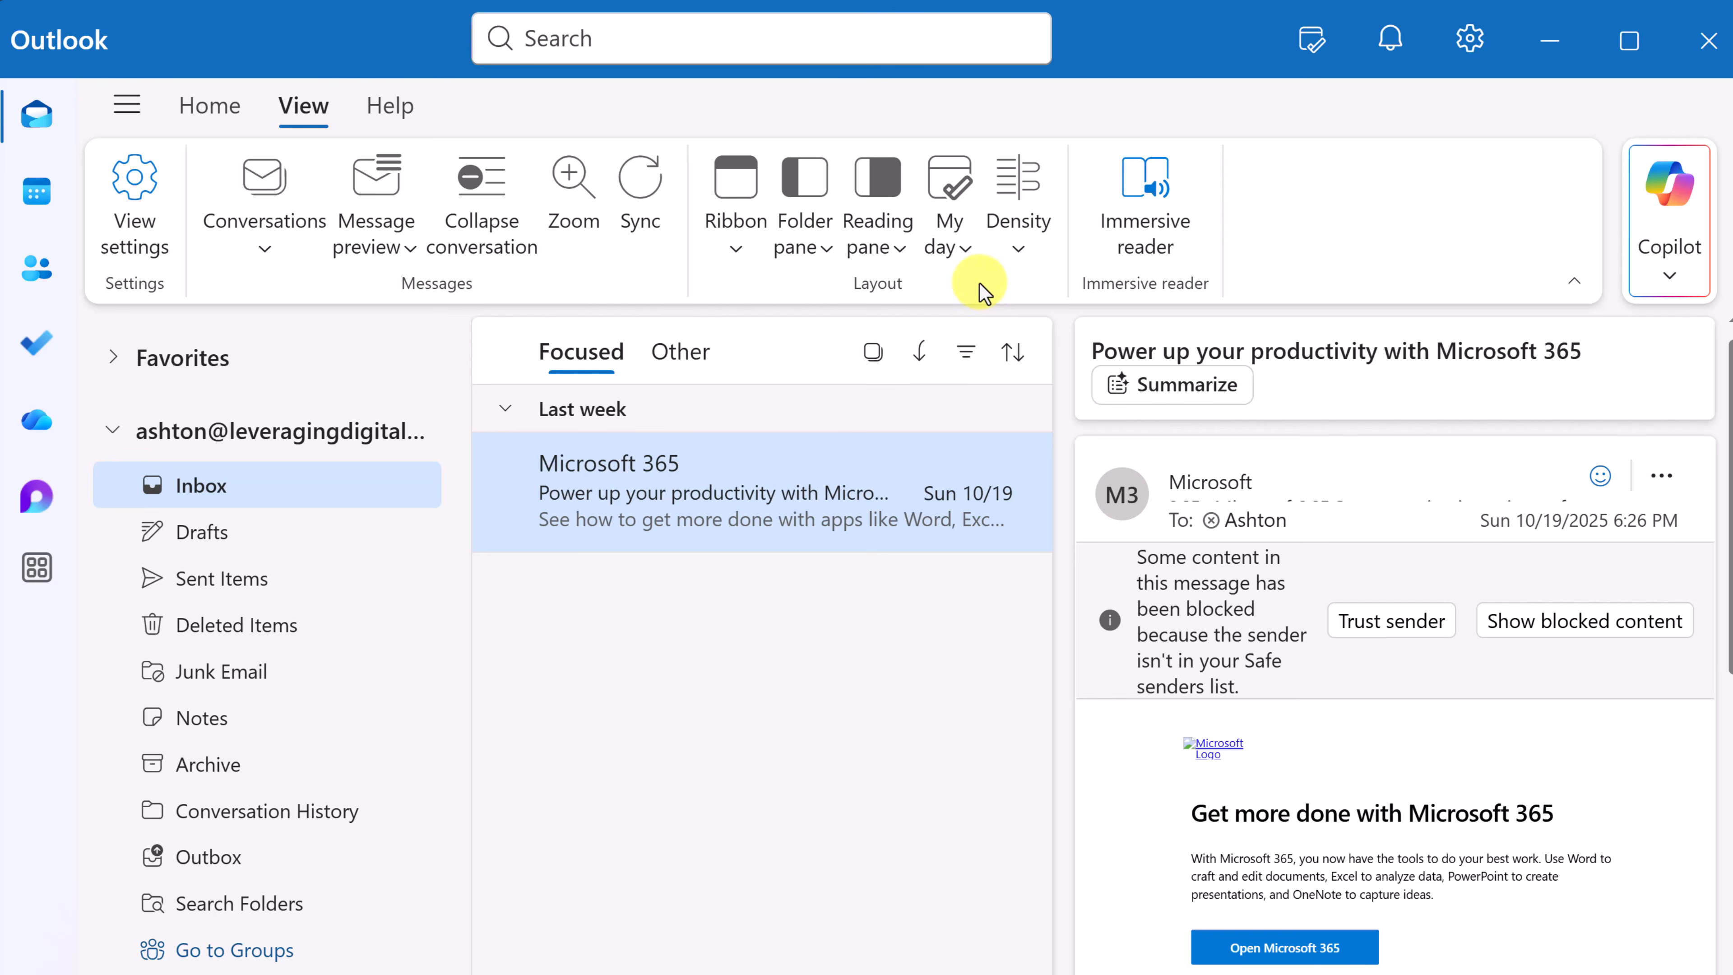
left_click(897, 253)
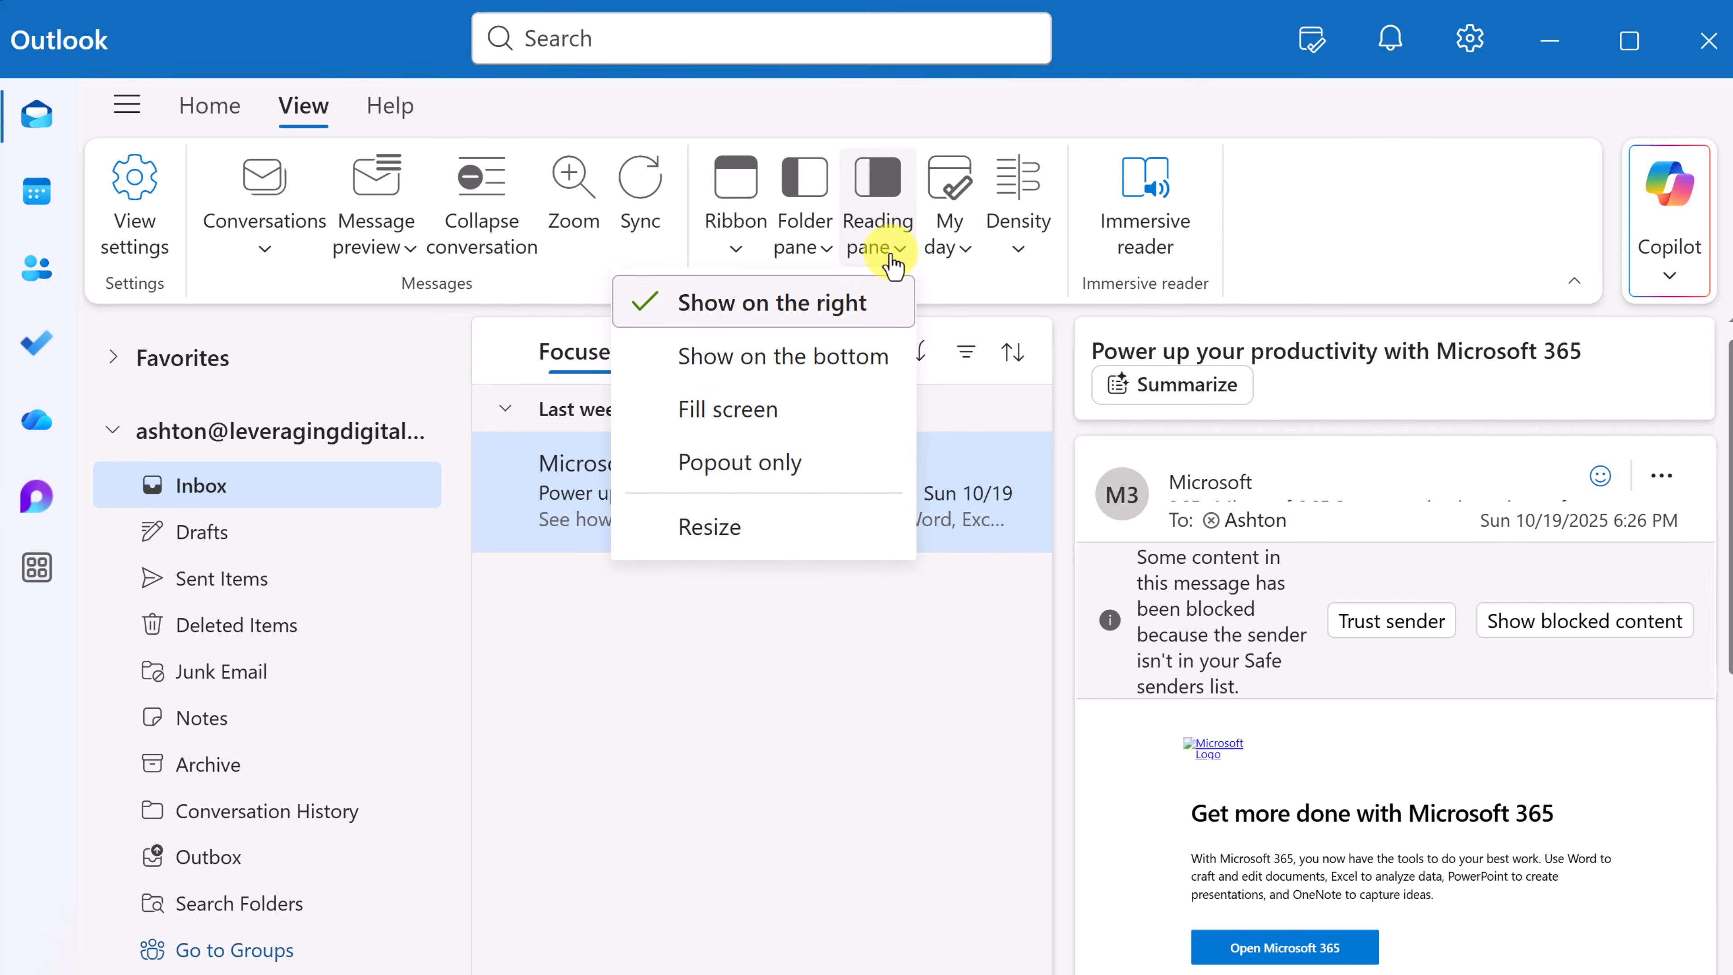
left_click(792, 410)
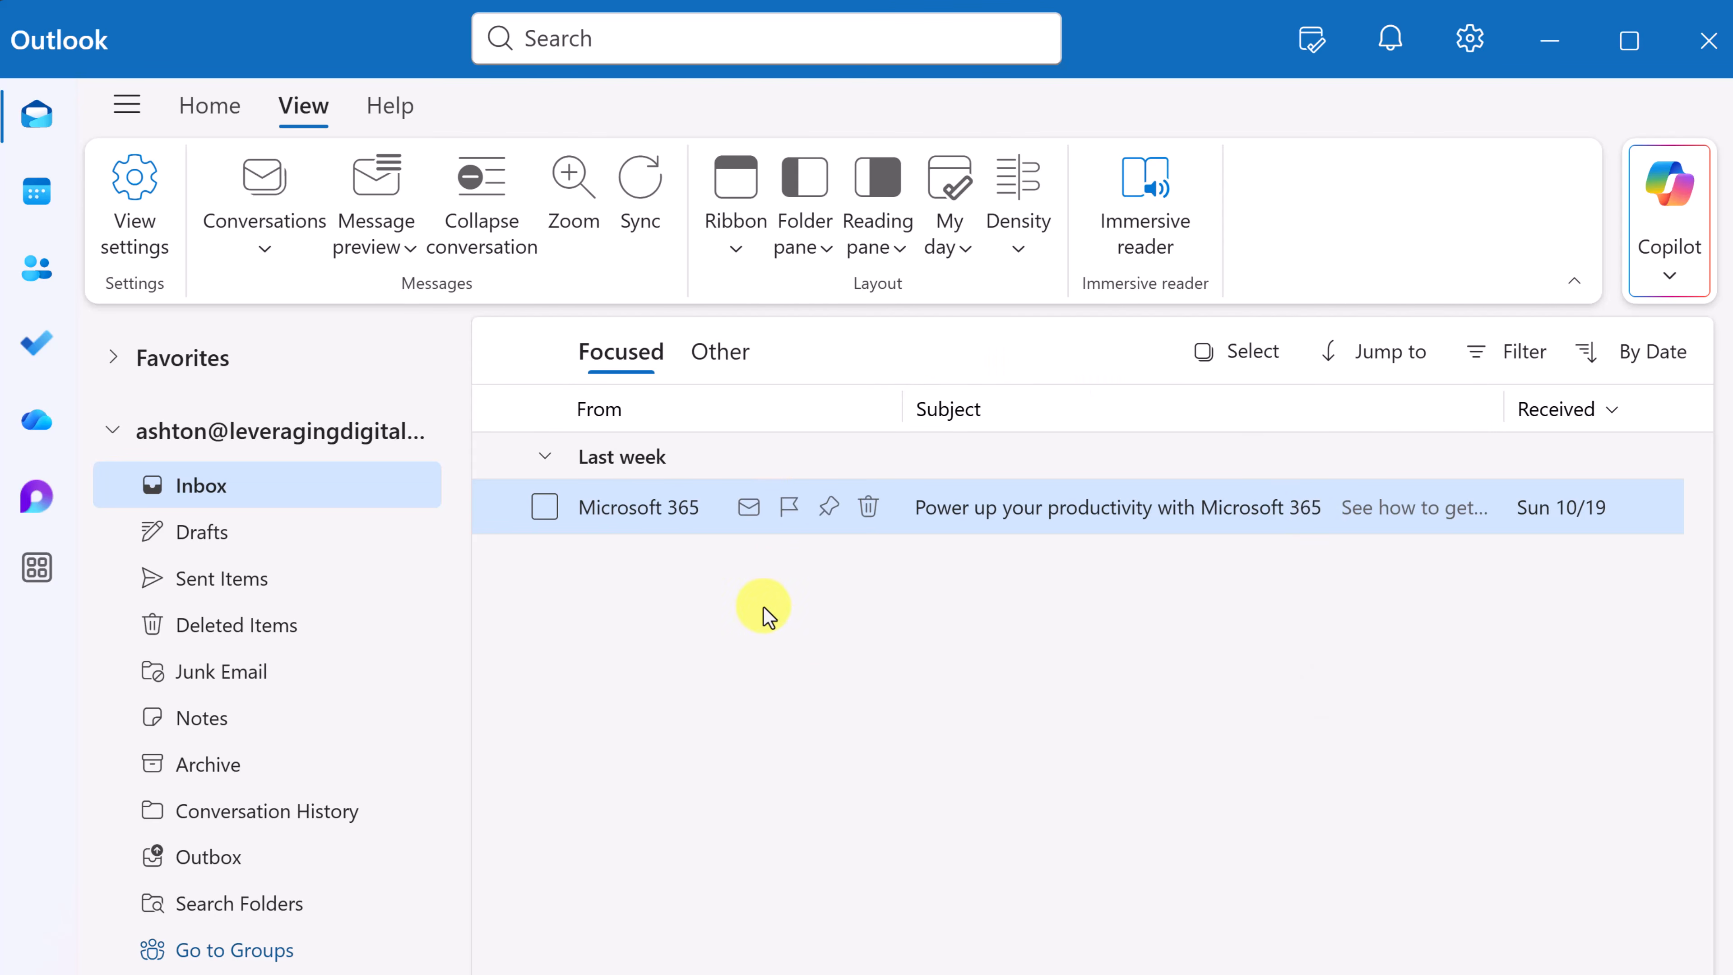
Read the Microsoft 365 email in the full-screen pane, then view it in a separate window and close it
left_click(671, 522)
scroll(901, 732, "down", 6)
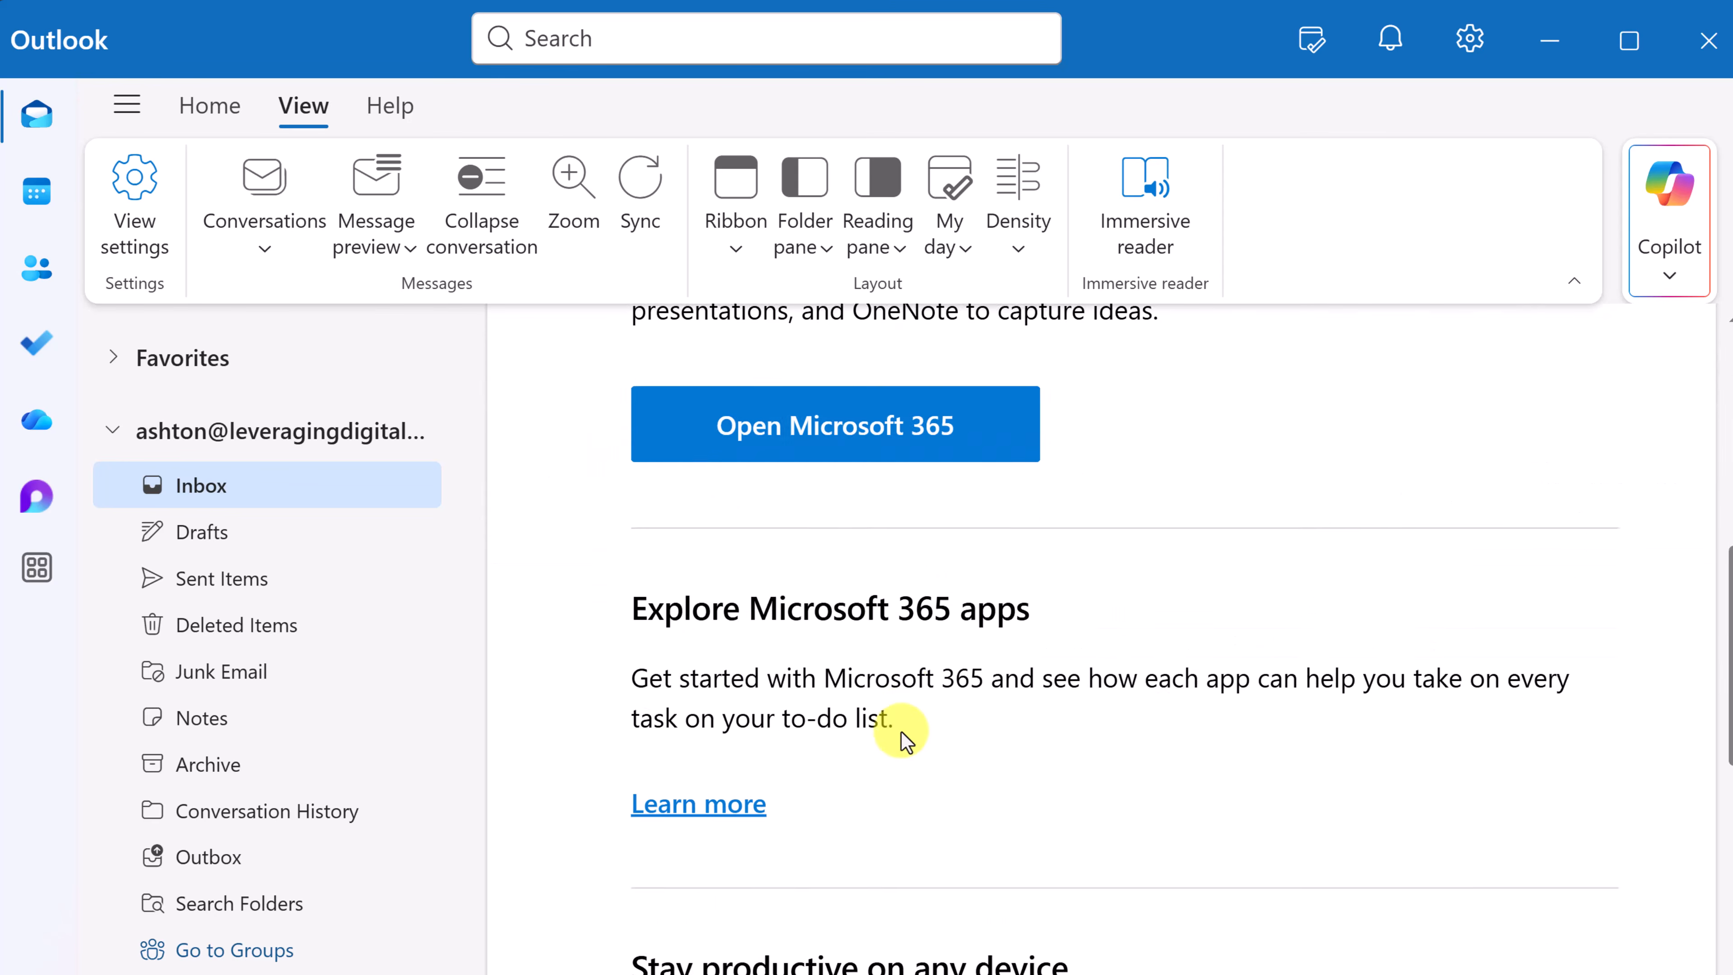
scroll(901, 732, "up", 6)
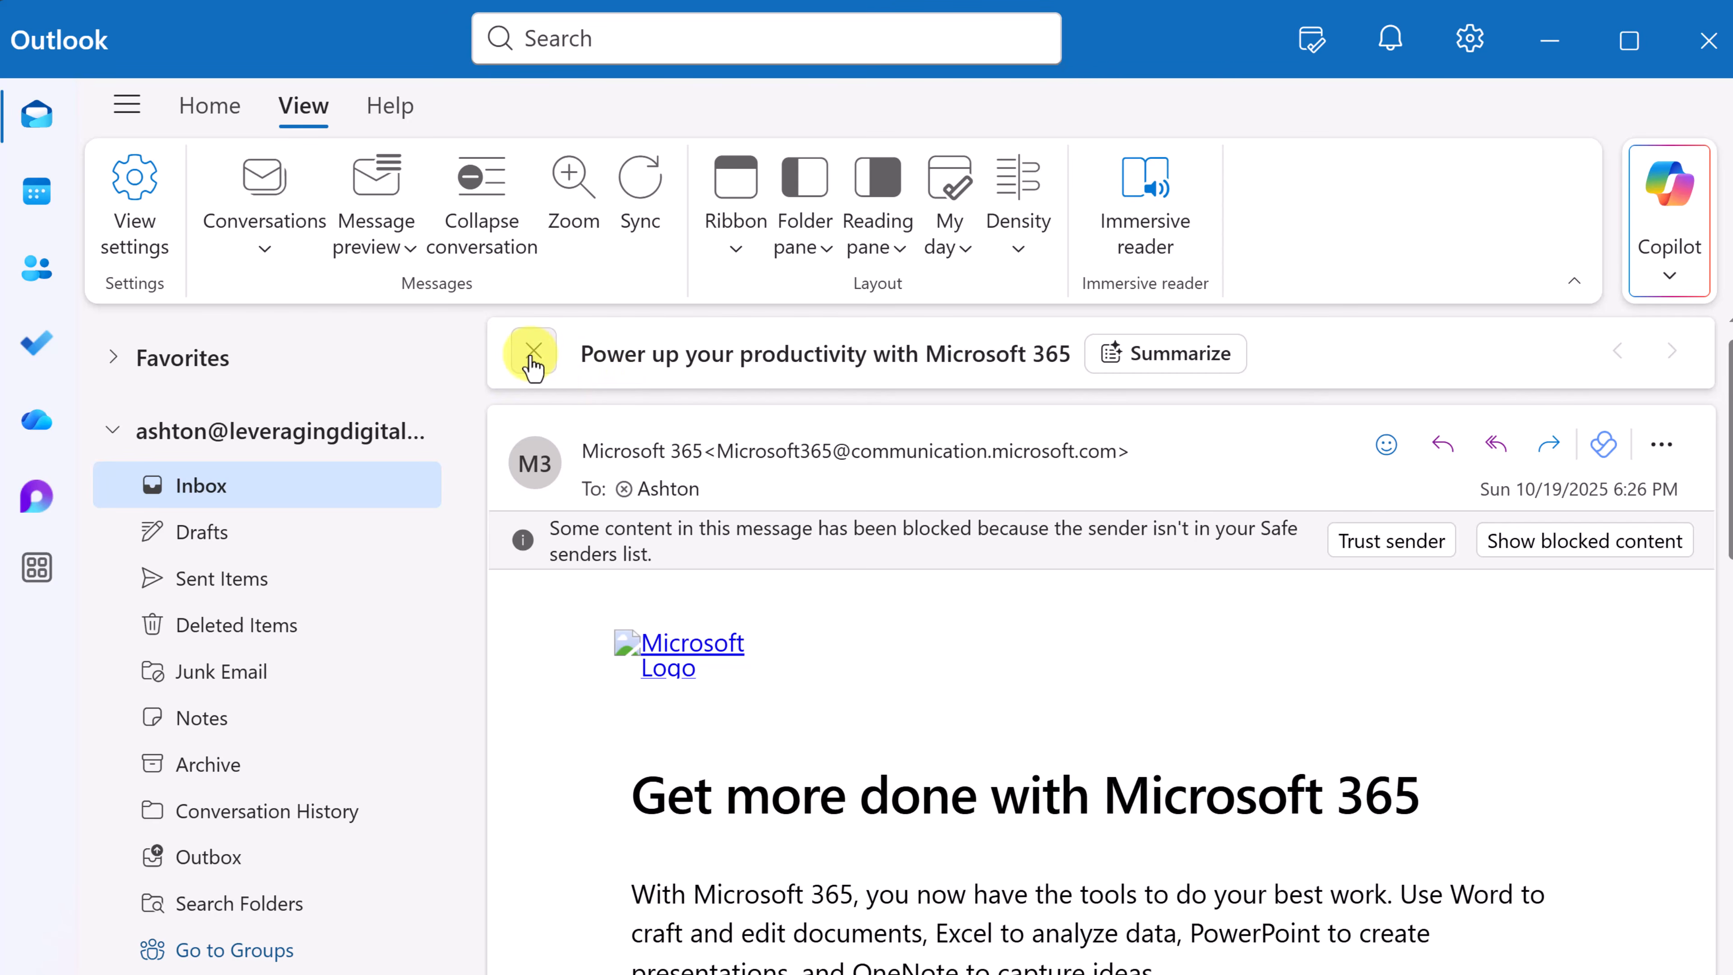
left_click(533, 351)
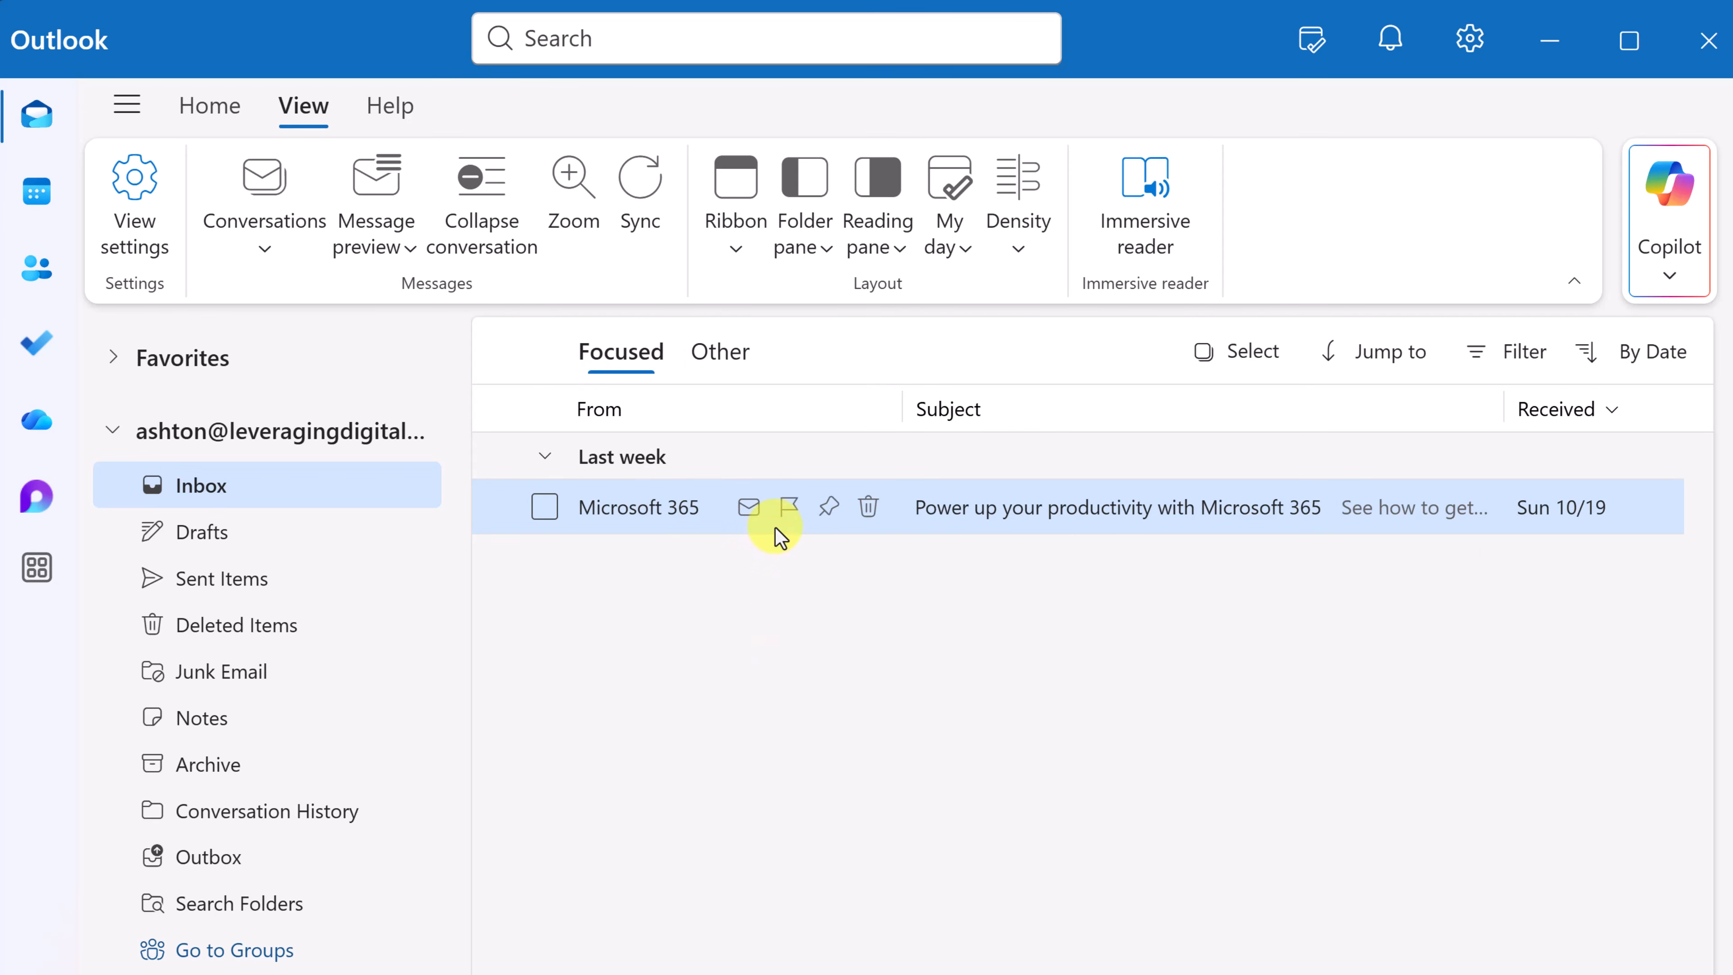
double_click(669, 505)
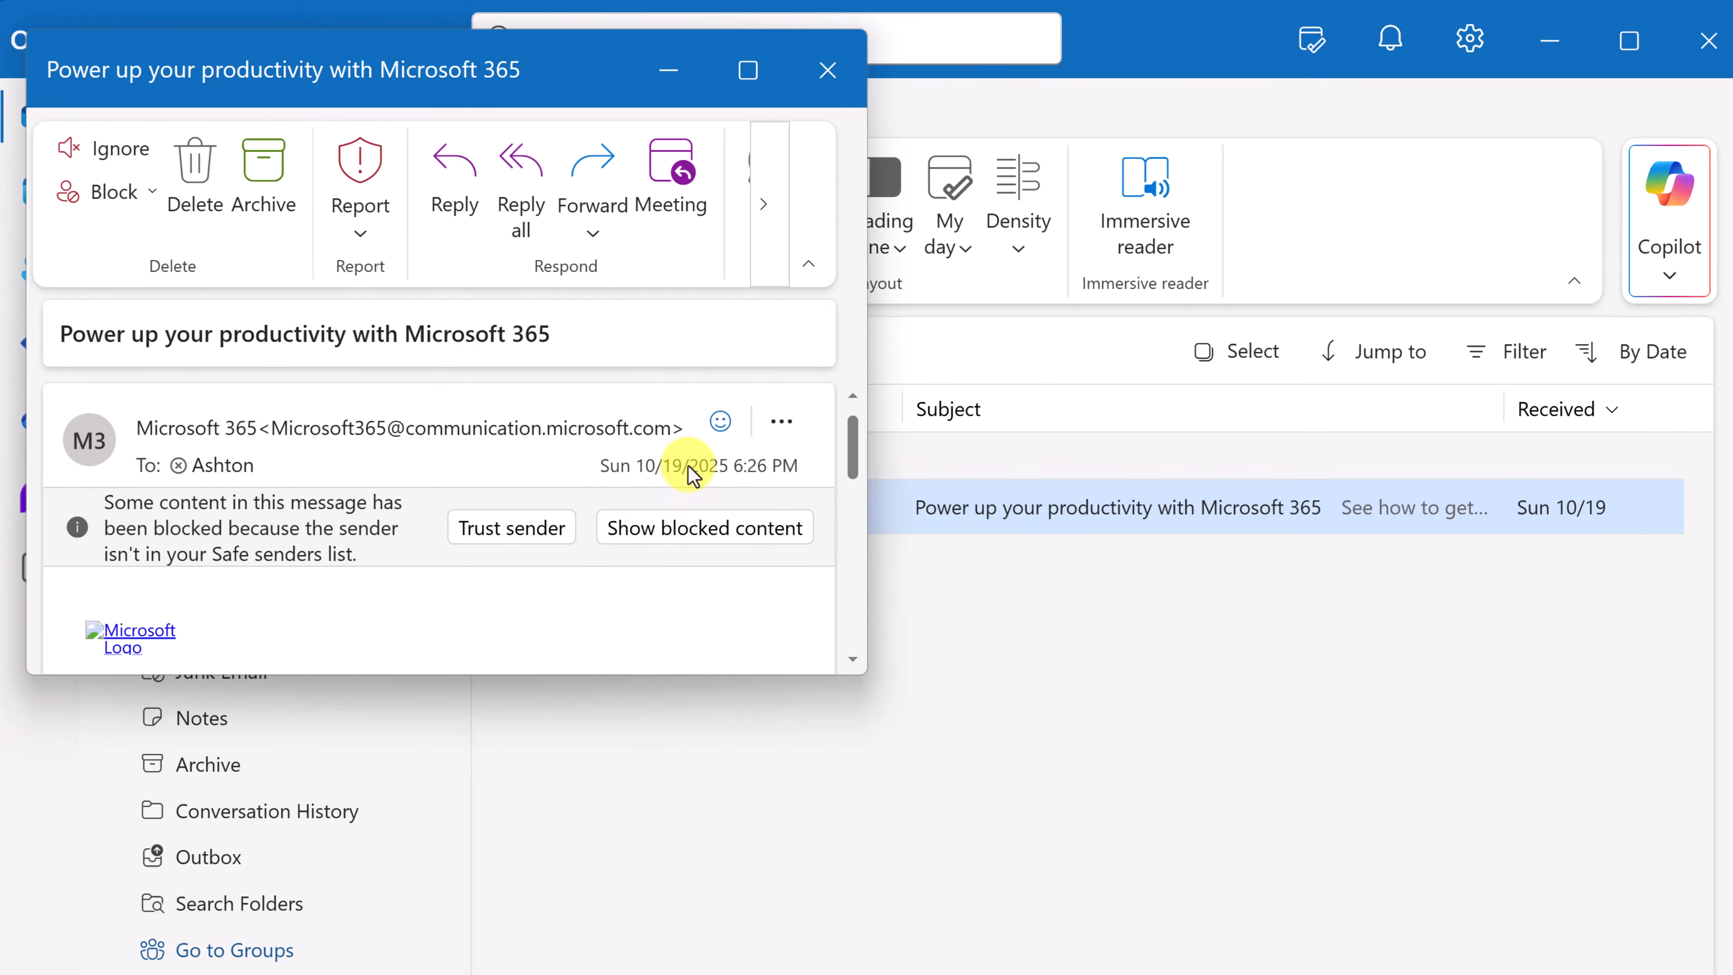
left_click(819, 73)
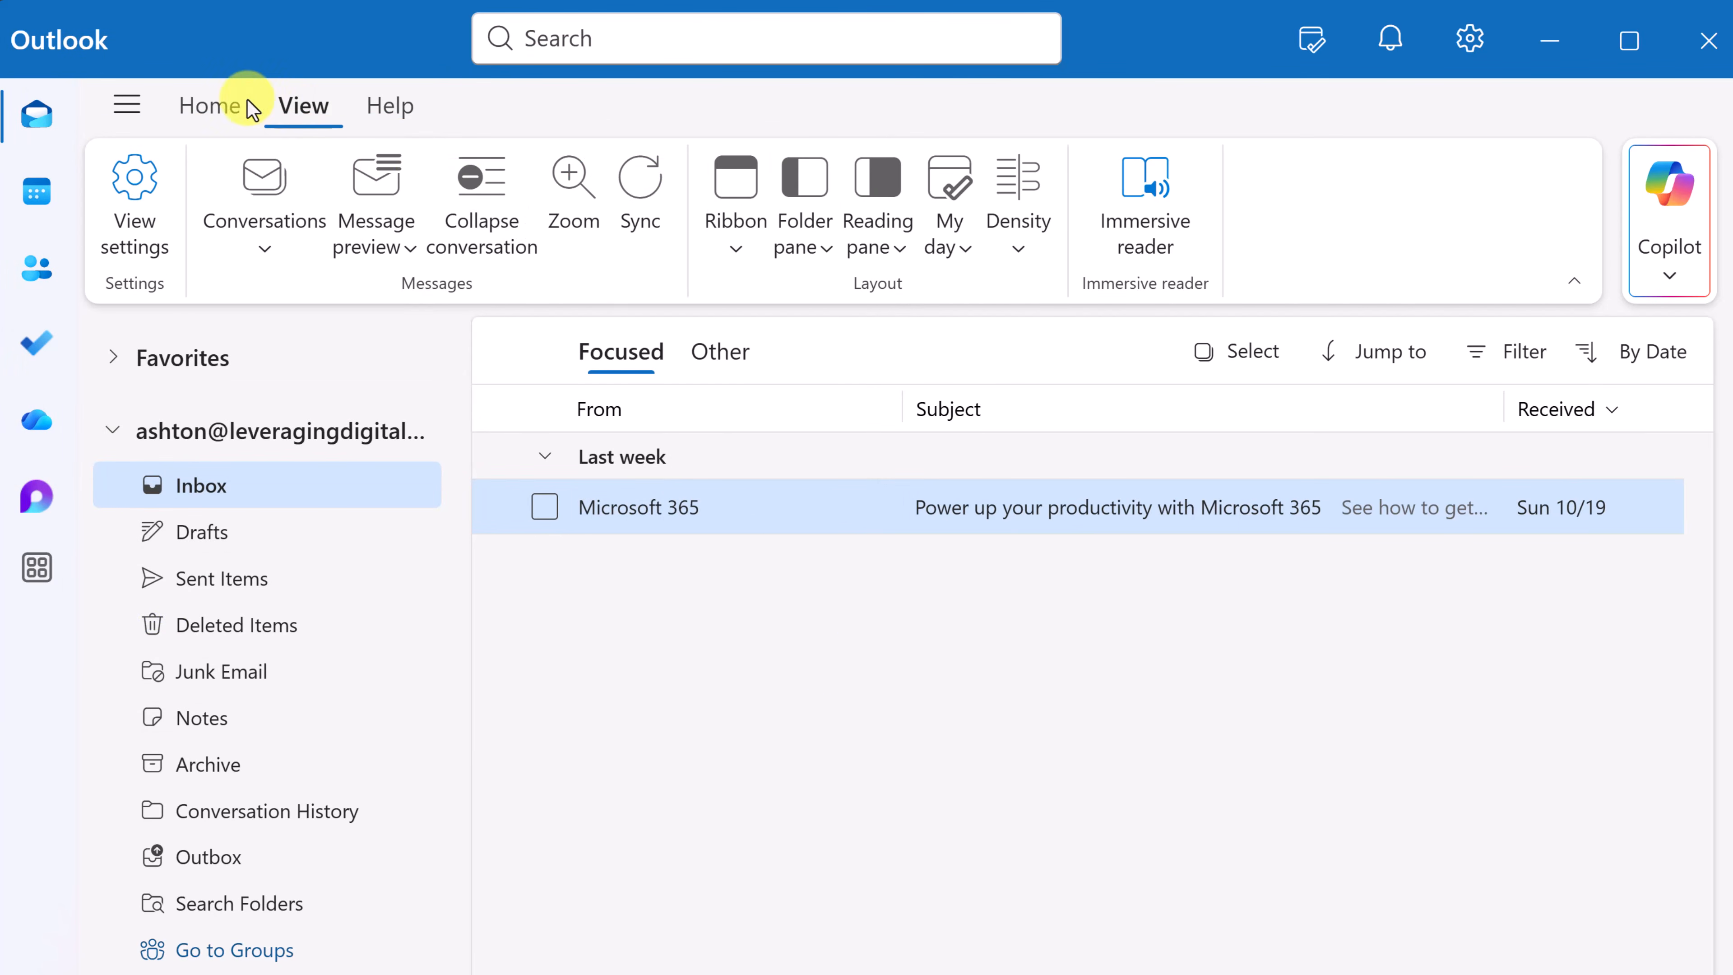
Start a new email and address it to the suggested contact as the main recipient
left_click(201, 107)
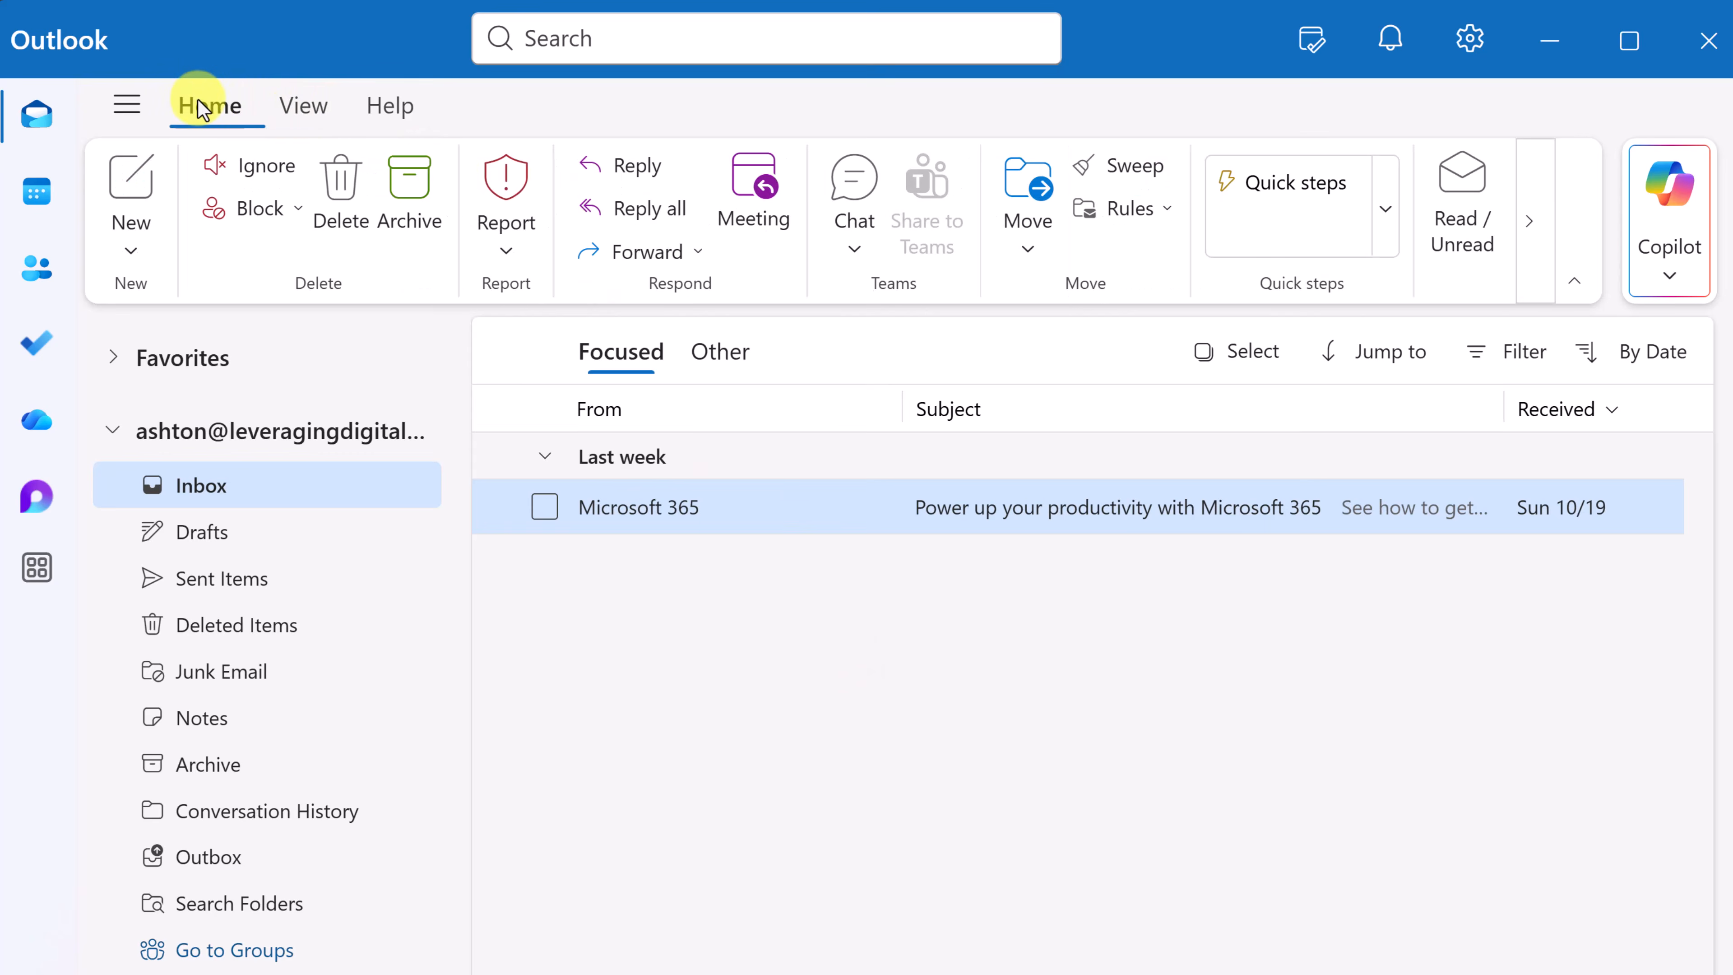
left_click(132, 176)
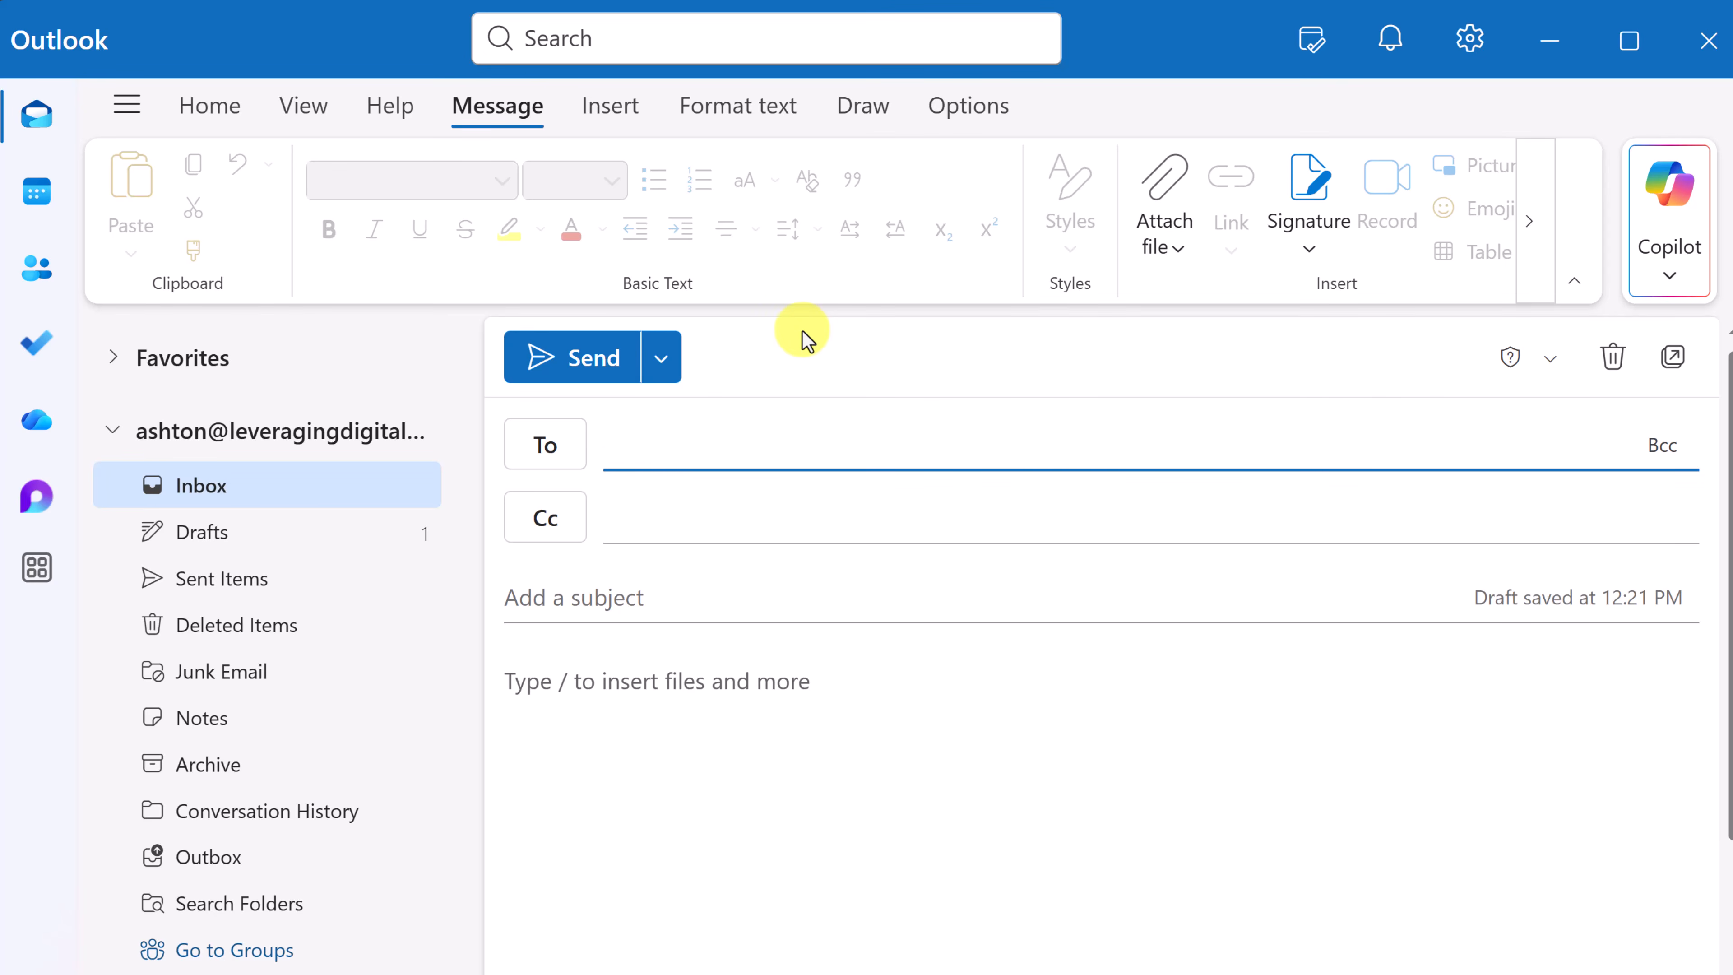
type("Jam")
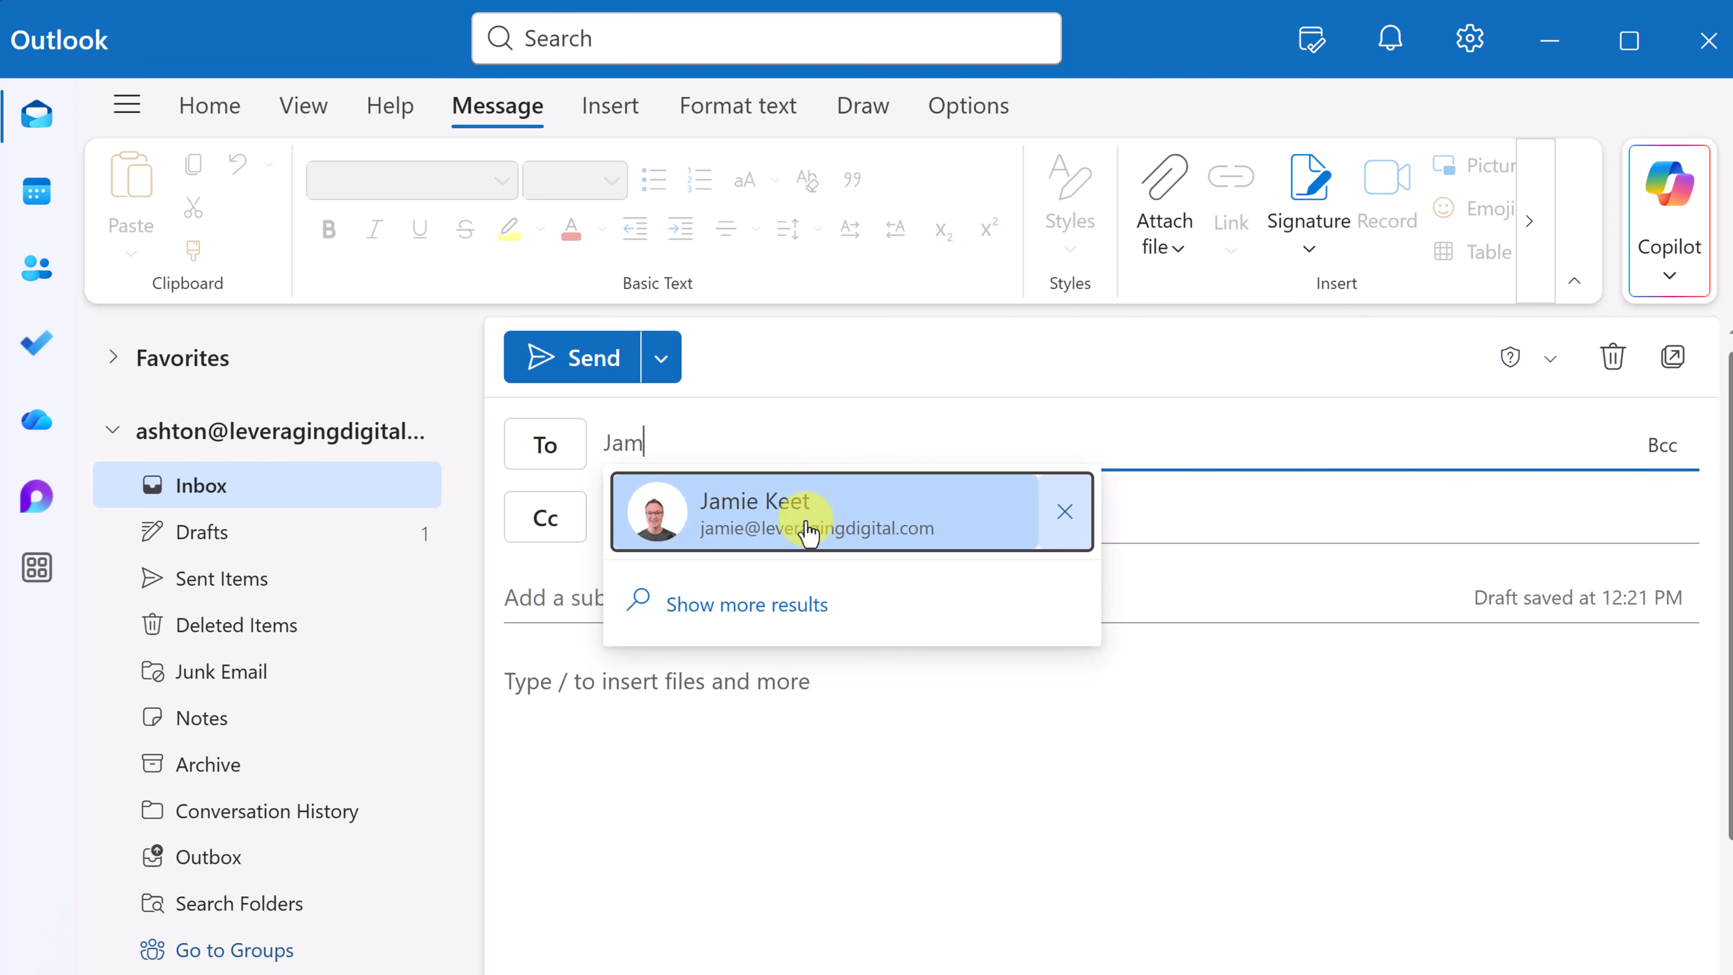
left_click(808, 531)
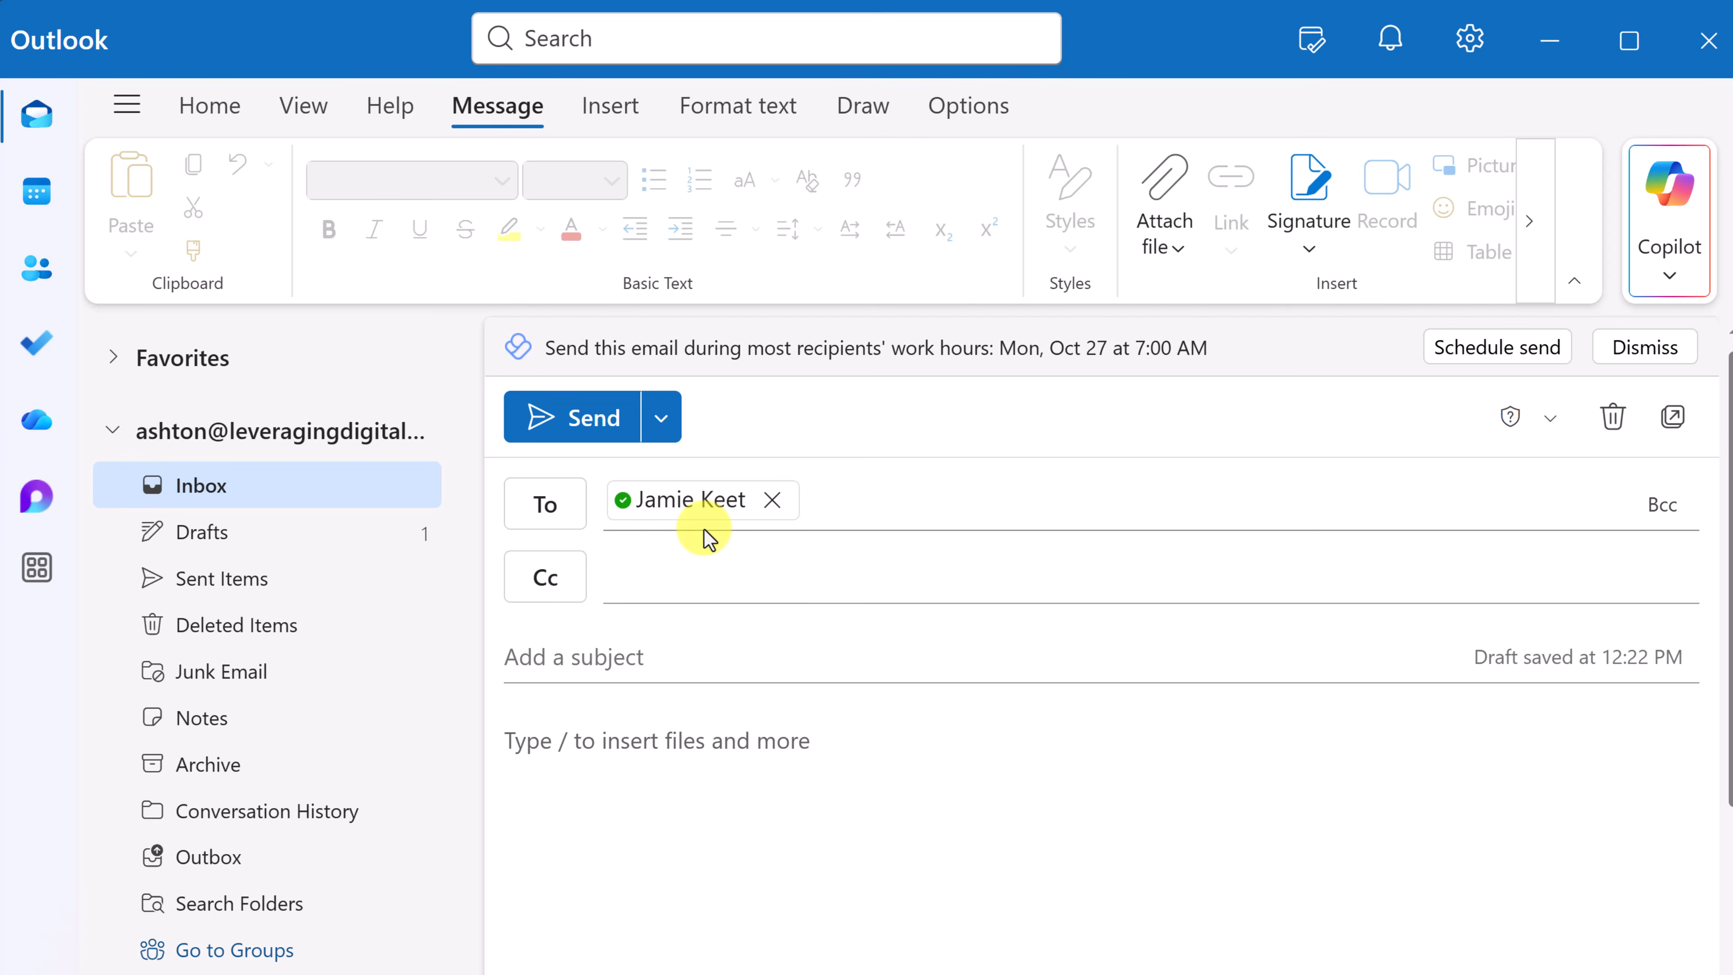
Add a second colleague as the Cc recipient and show the Bcc field
left_click(655, 587)
type("k")
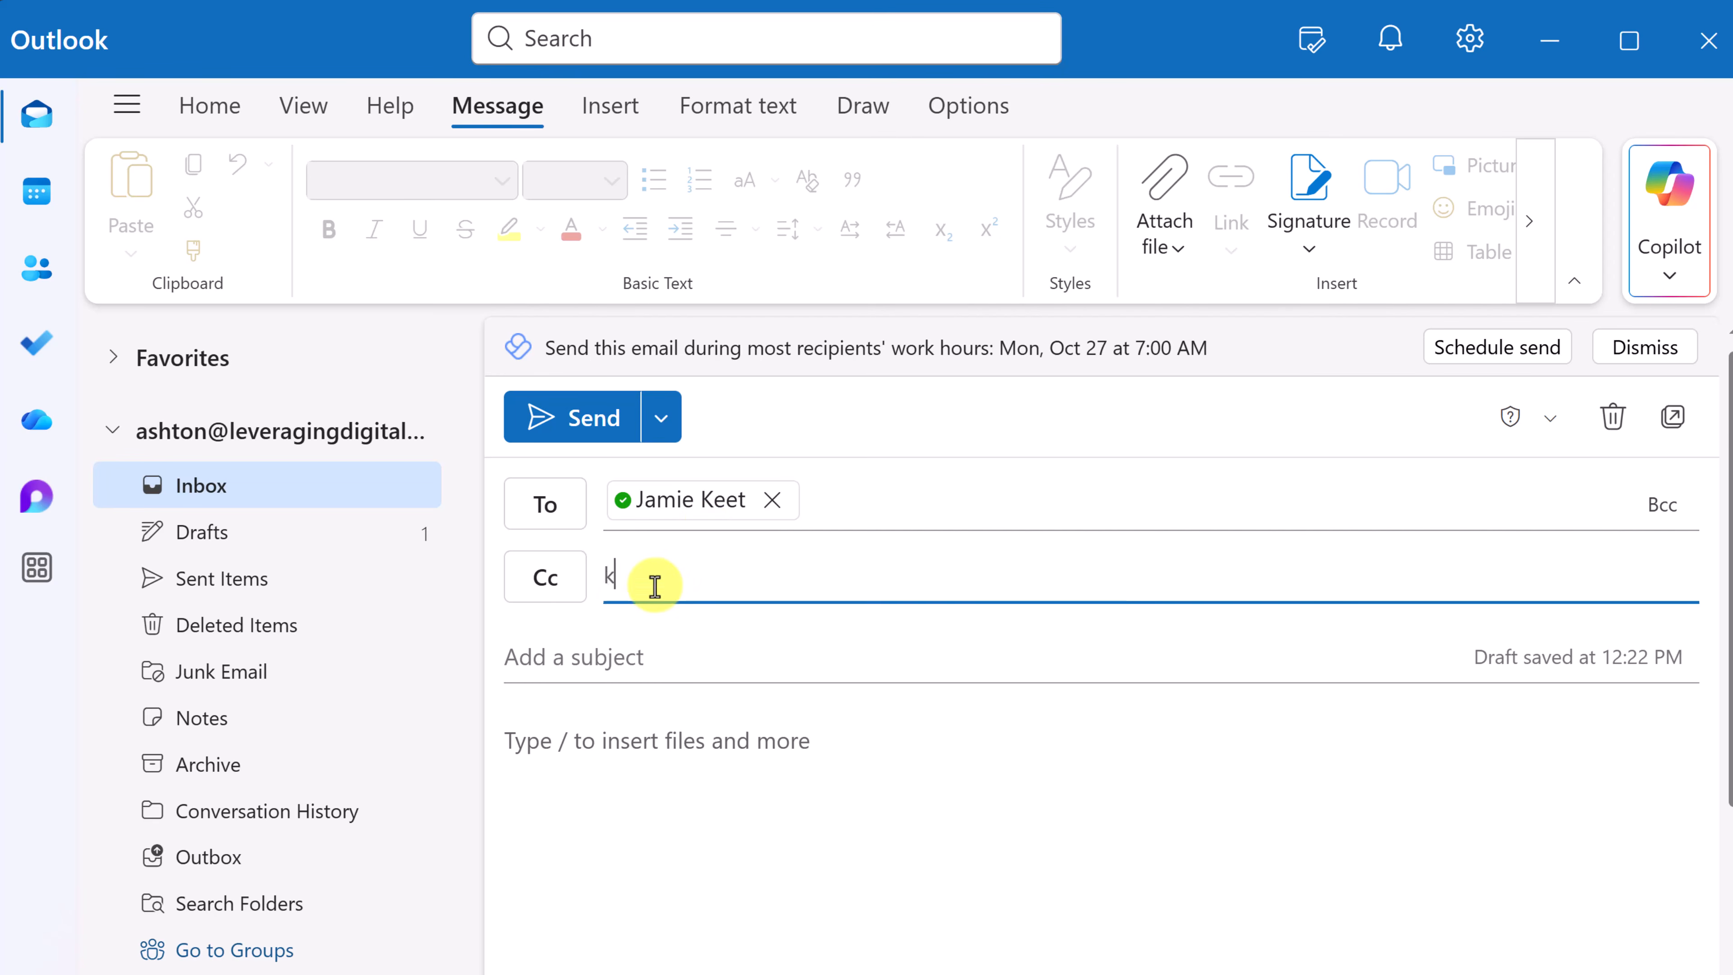
left_click(748, 734)
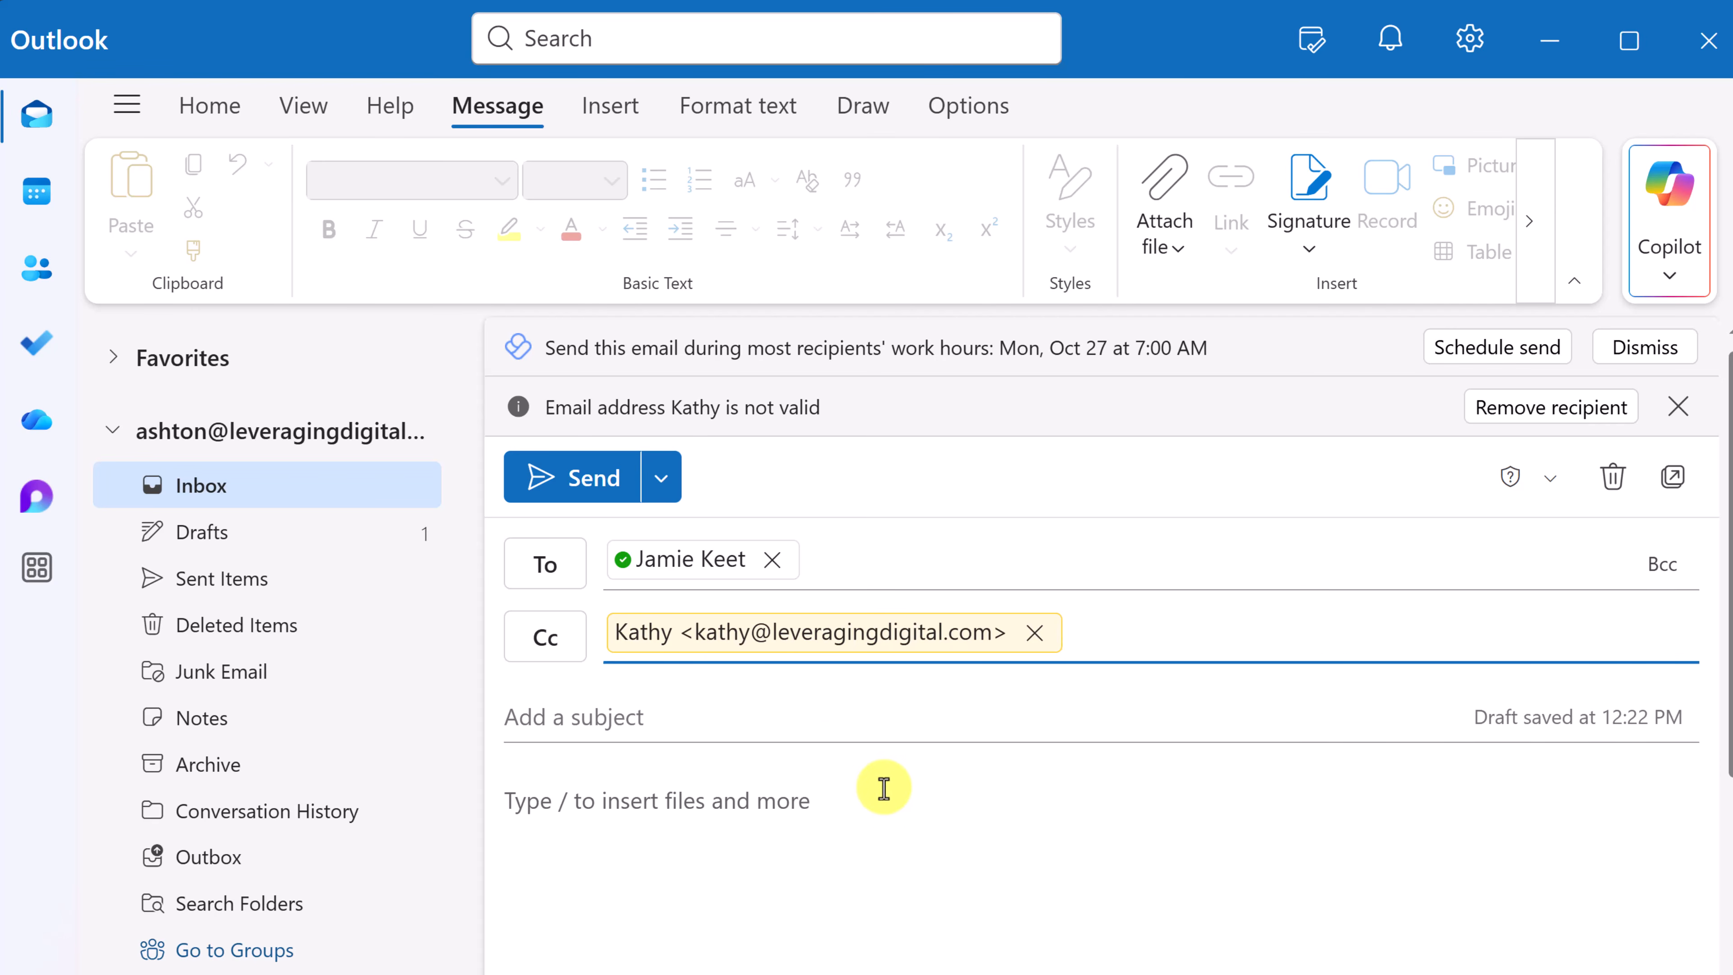
left_click(1670, 577)
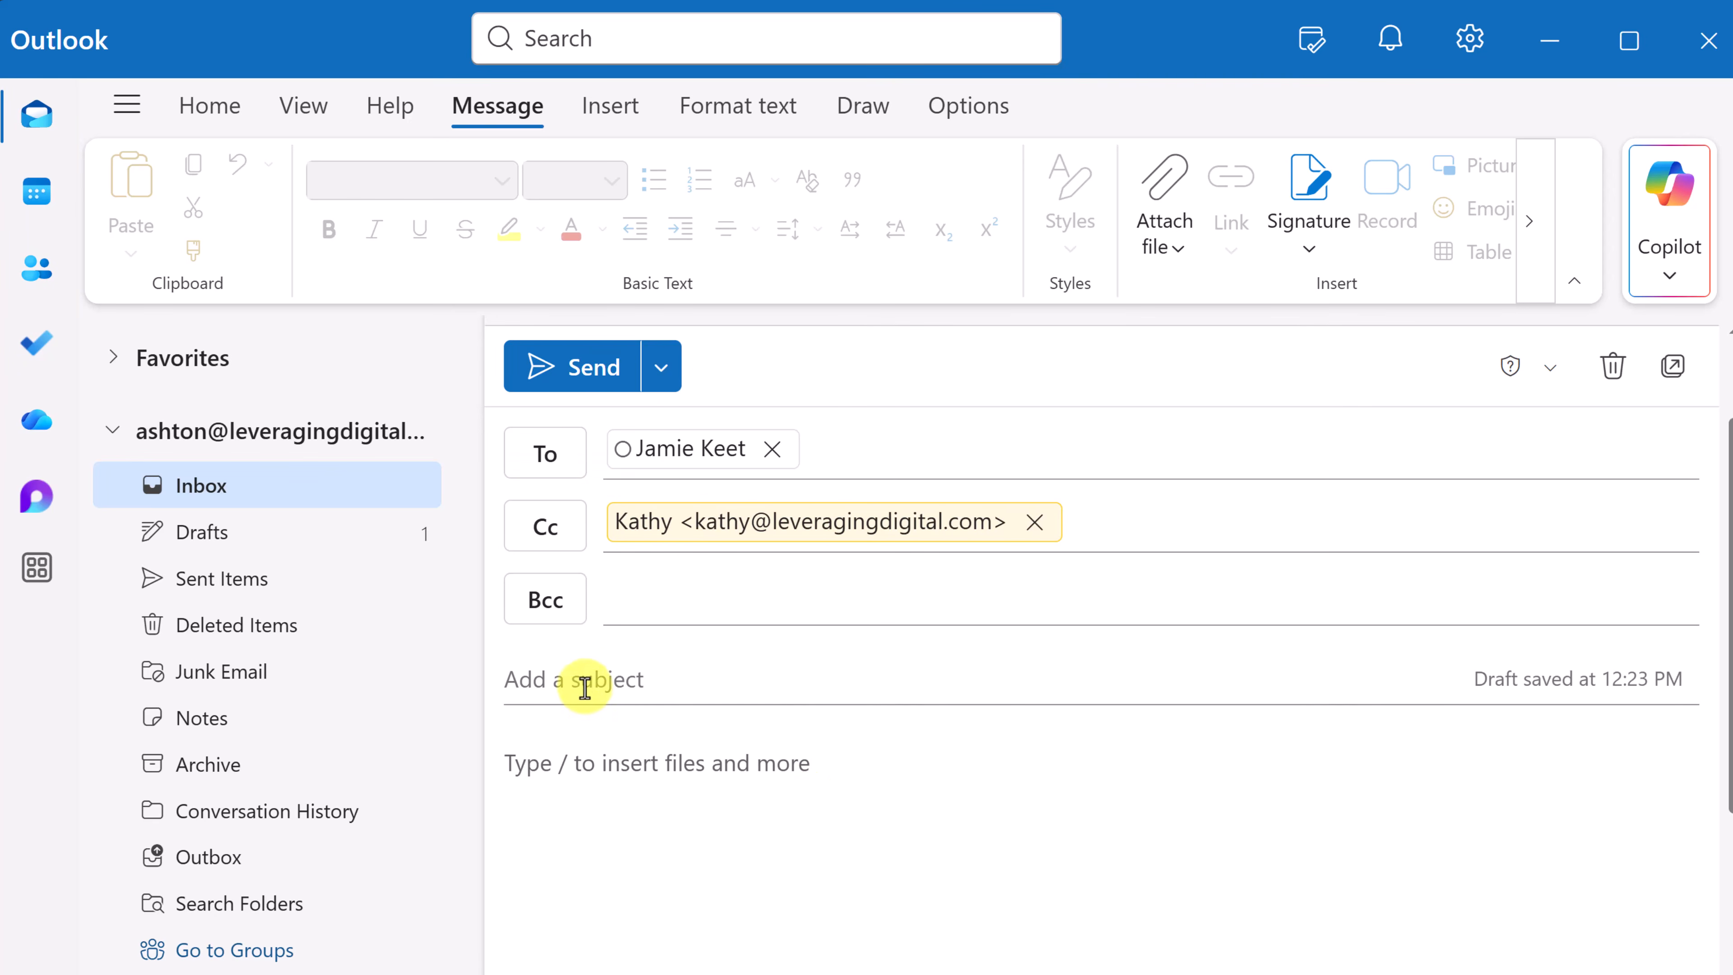
Enter "Follow-Up on Our Team Meeting" as the subject and place the cursor in the message body
left_click(585, 686)
type("Follow-Up on Our Team Meeting")
left_click(953, 862)
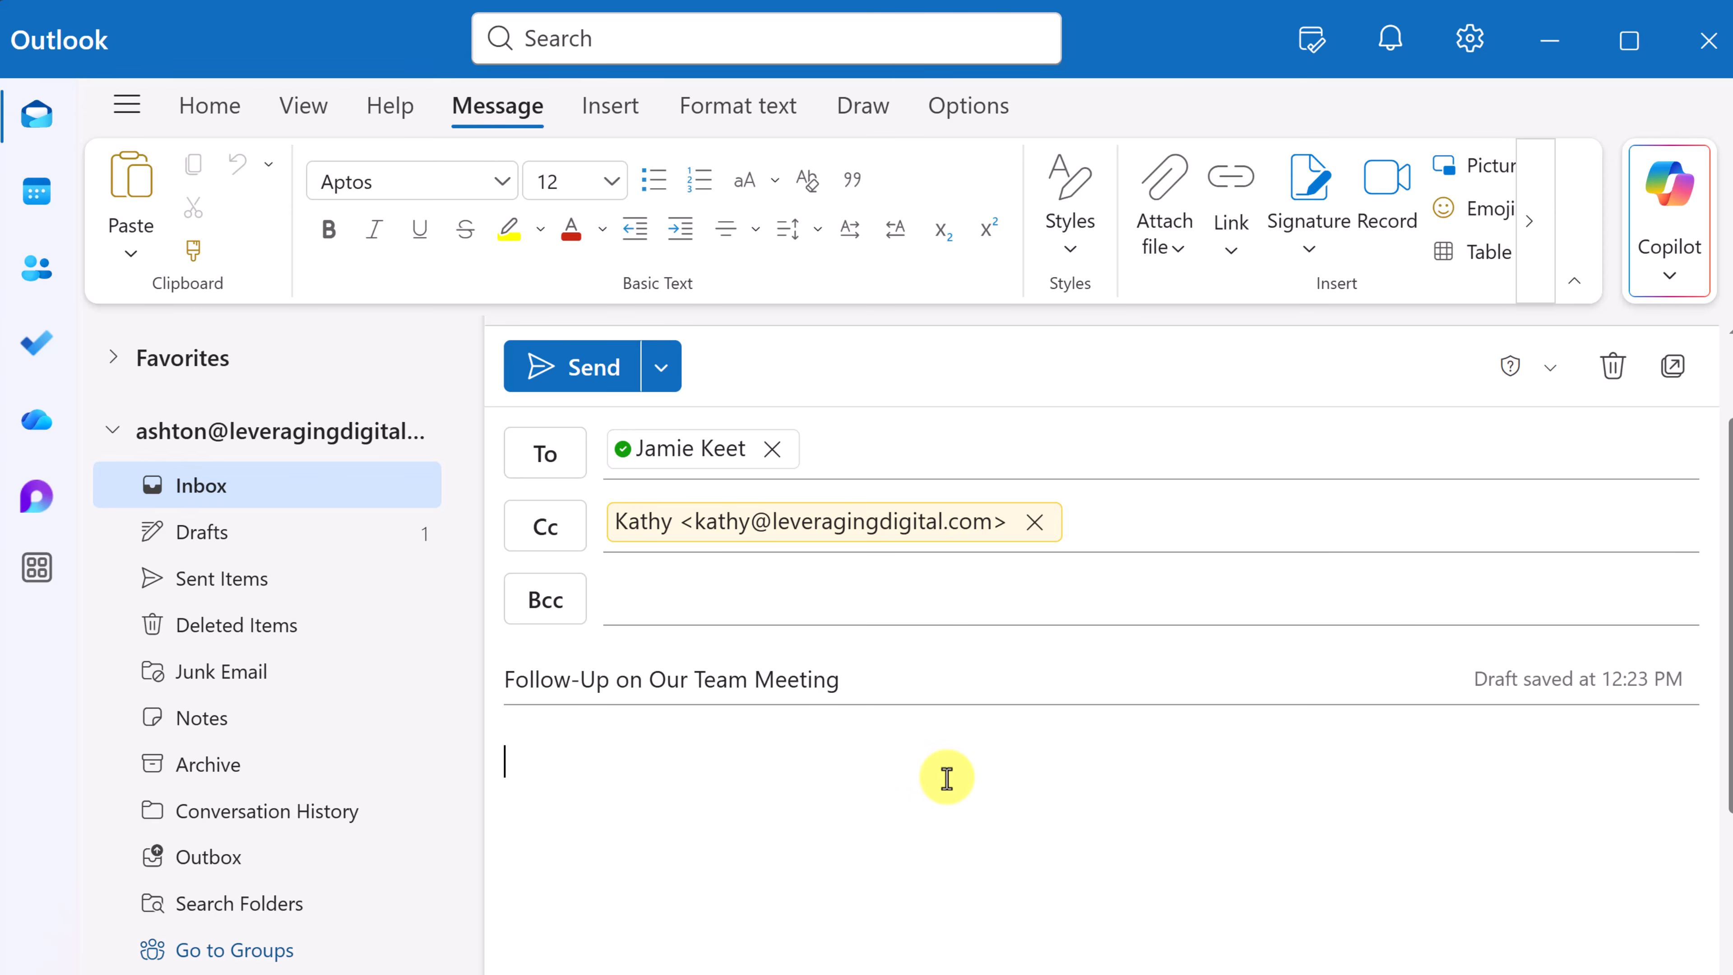
Leave the message for the Drafts folder and reopen the "Follow-Up on Our Team Meeting" draft there
left_click(222, 539)
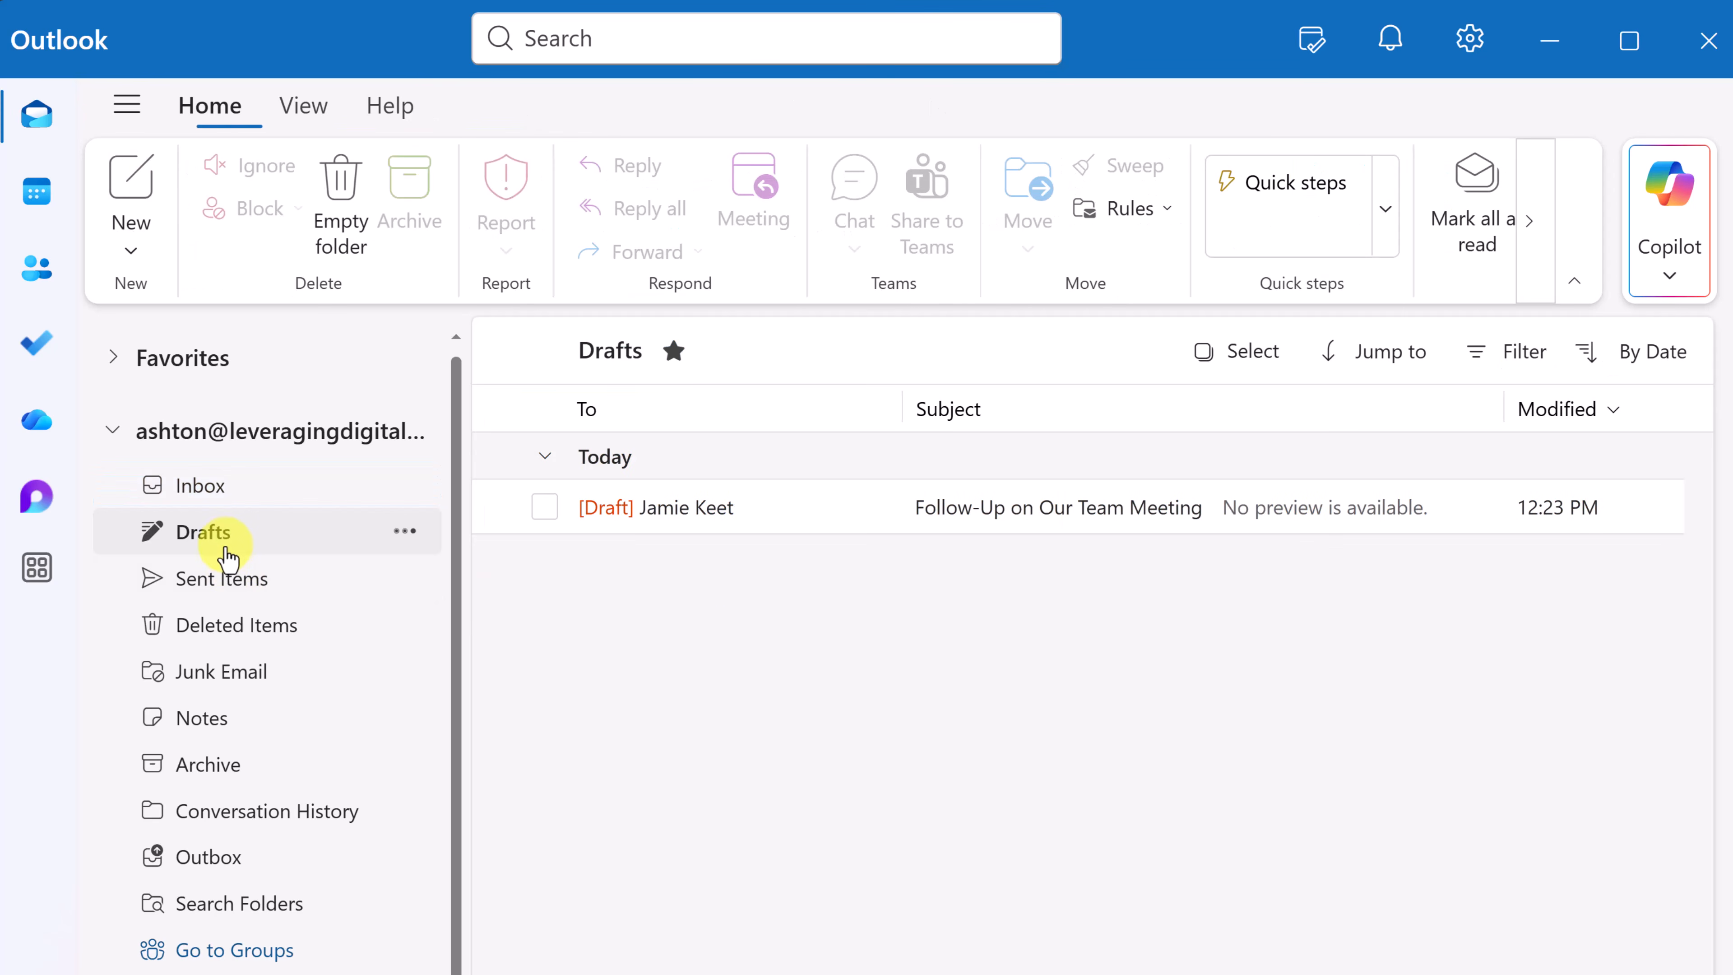
left_click(998, 518)
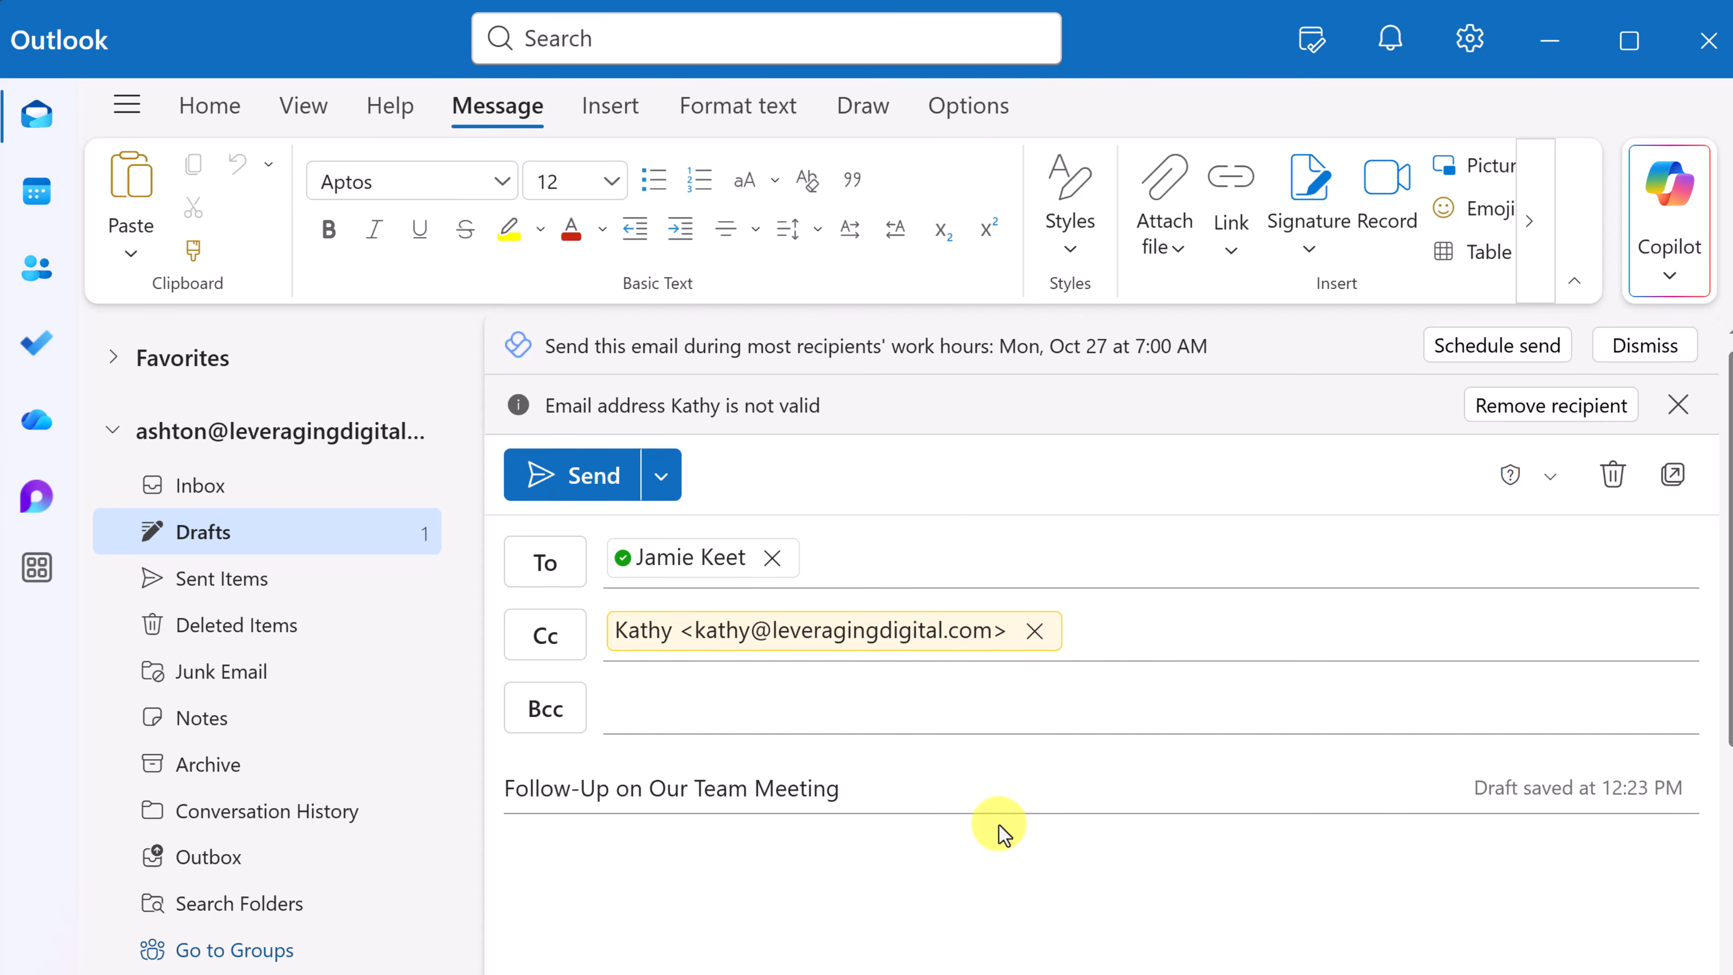
scroll(963, 788, "down", 2)
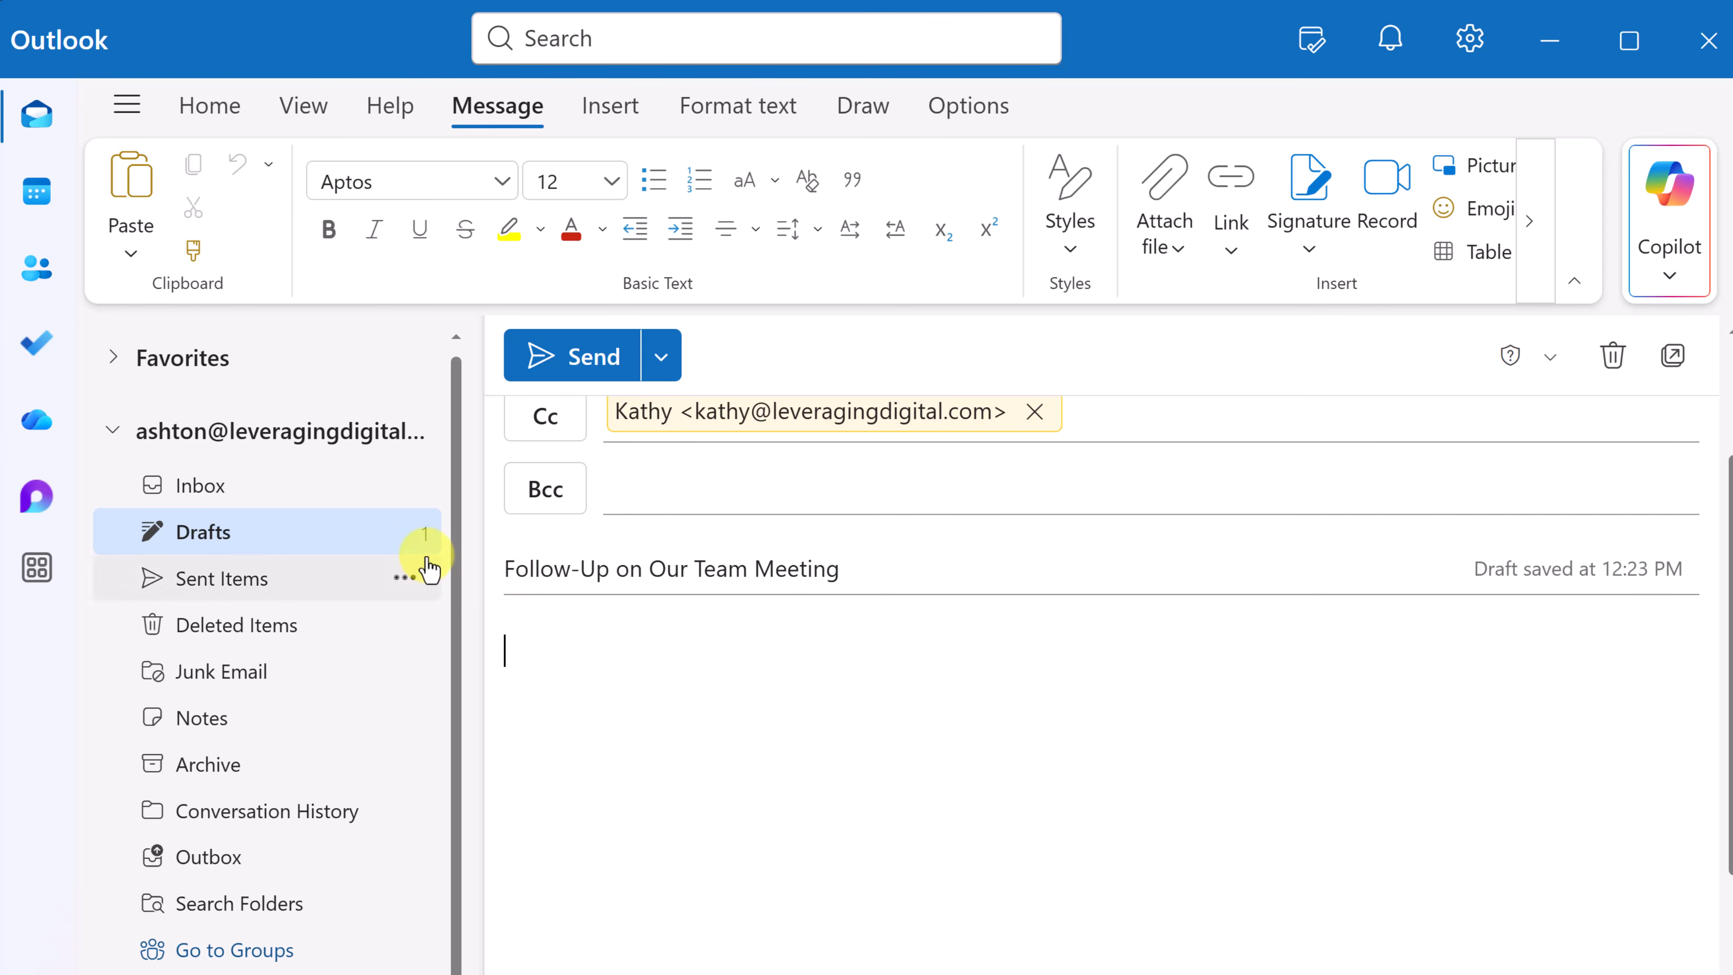
Write the message body with a greeting, thanks for the new project timeline, a task list promised by Friday, and a "Thanks again" sign-off
left_click(694, 687)
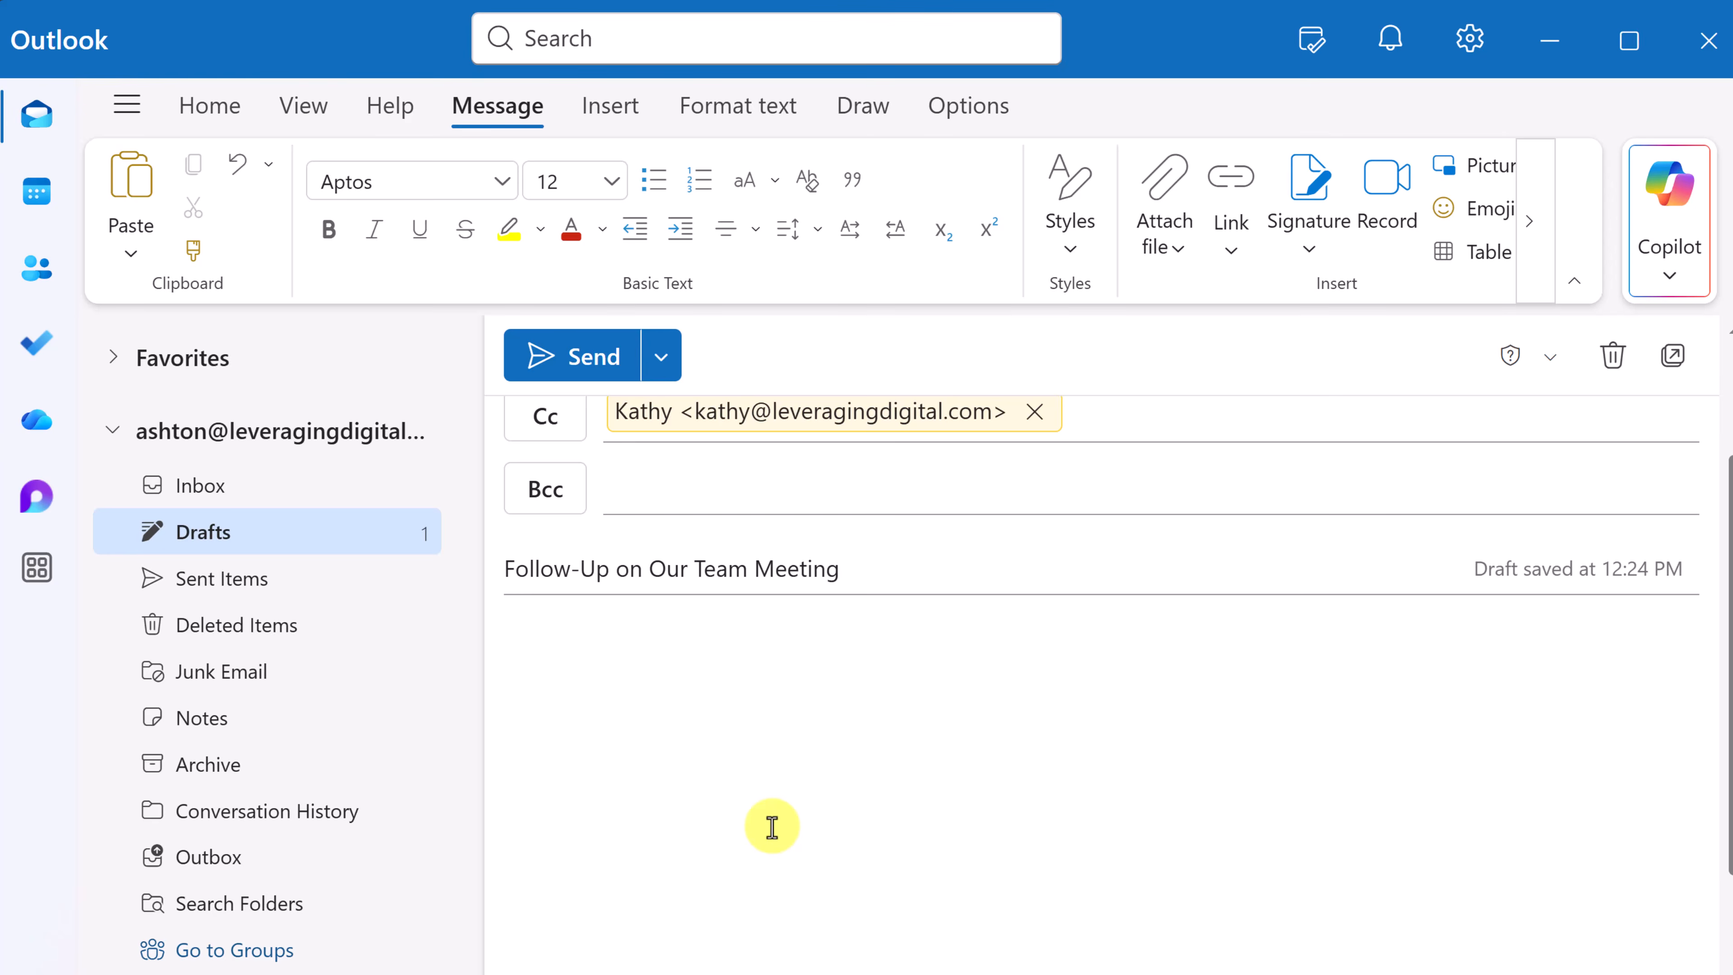
type("Hi Jamie,  I just wanted to follow up on our meeting earlier today. Thanks for walking us through the new project timeline — it looks great!  I’ll start organizing the task list for our next steps and share it with the team by Friday. Please let me know if there’s anything specific you’d like me to include.  Thanks again, Ashton")
scroll(827, 824, "down", 2)
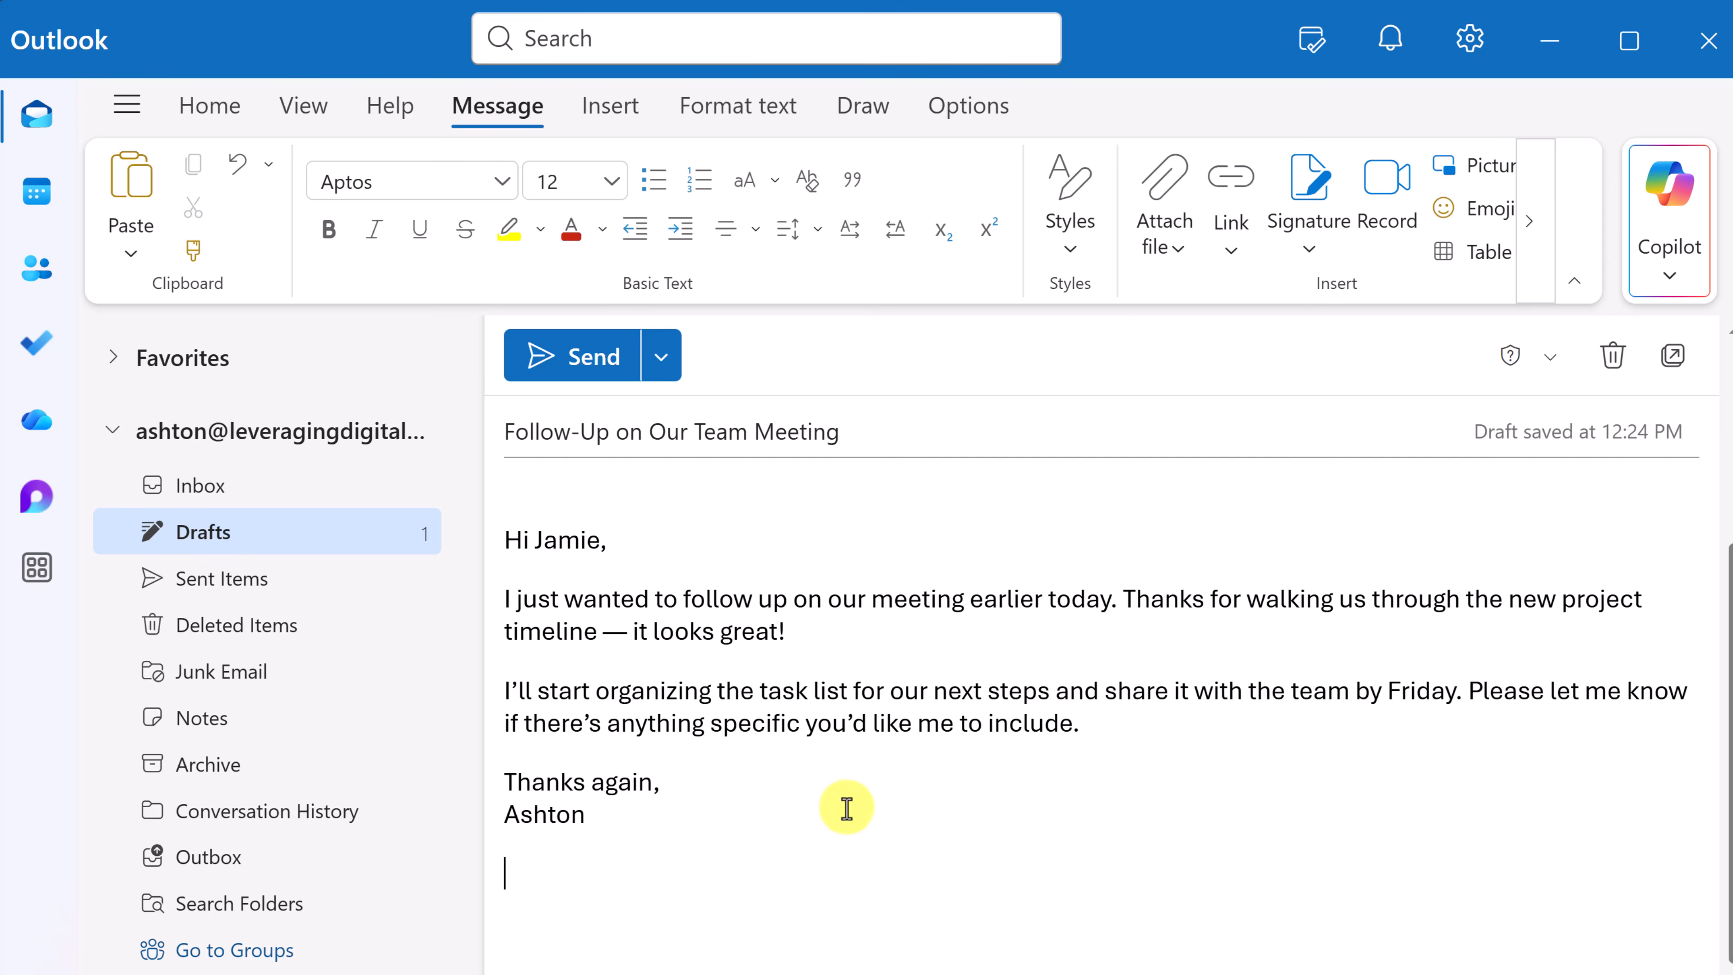
Make the words "I just wanted" bold and highlight them in yellow
left_click_drag(505, 597, 652, 602)
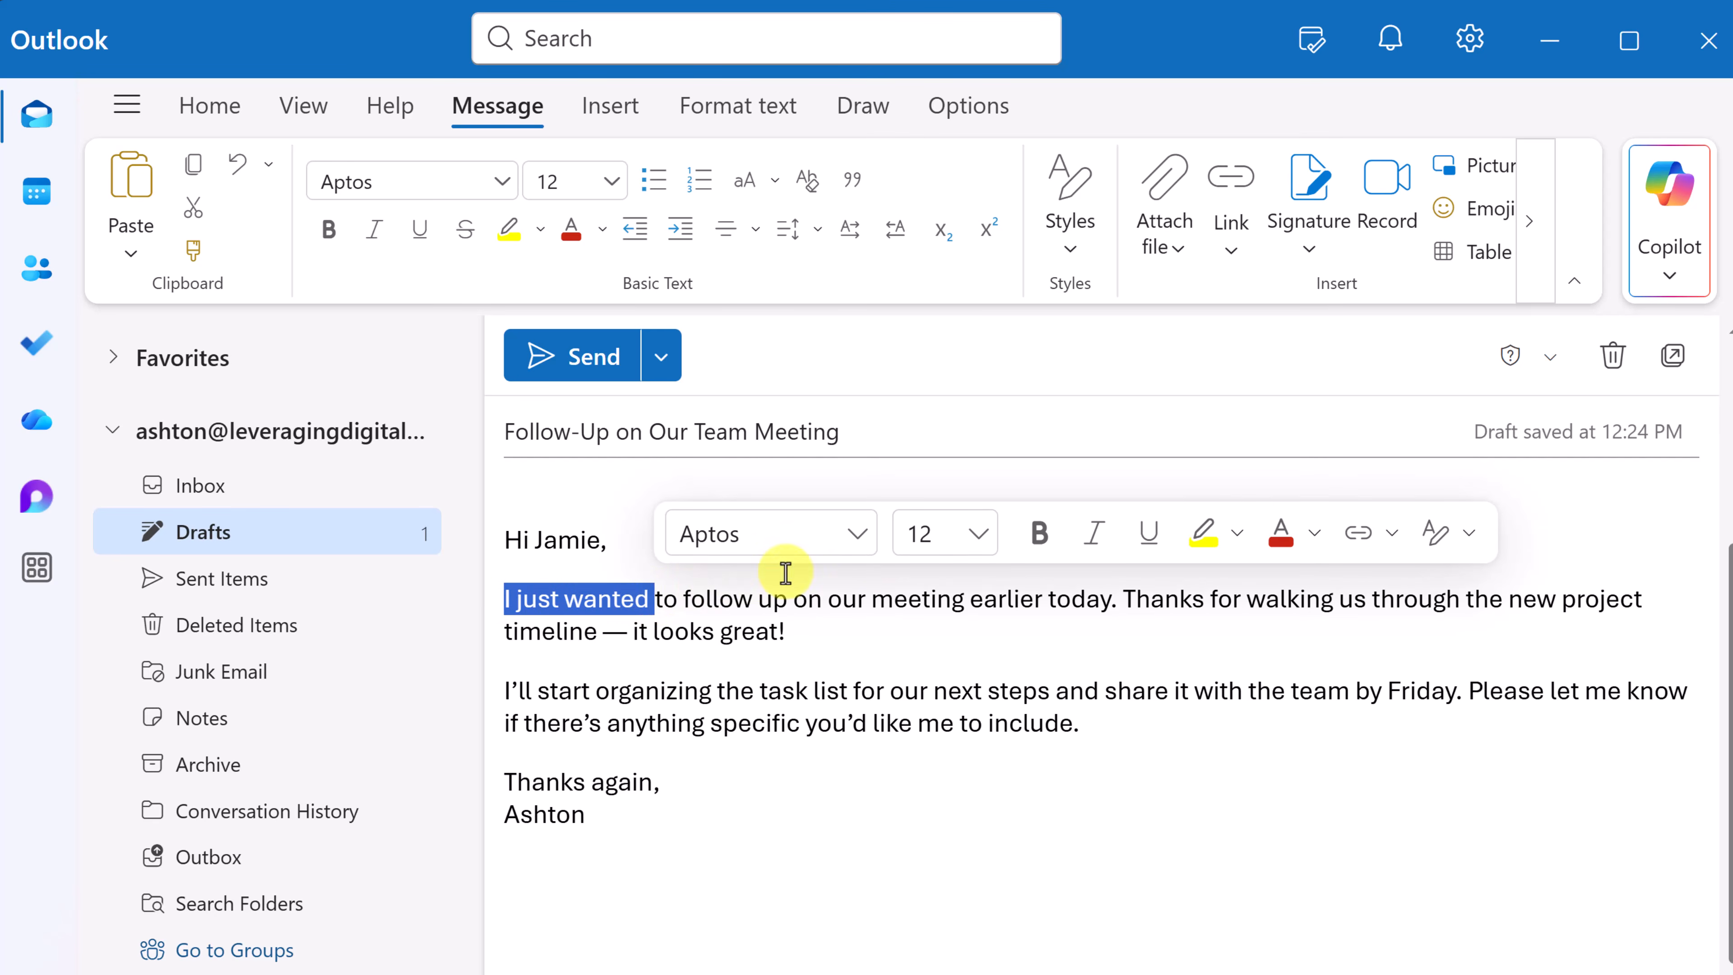
left_click(1034, 550)
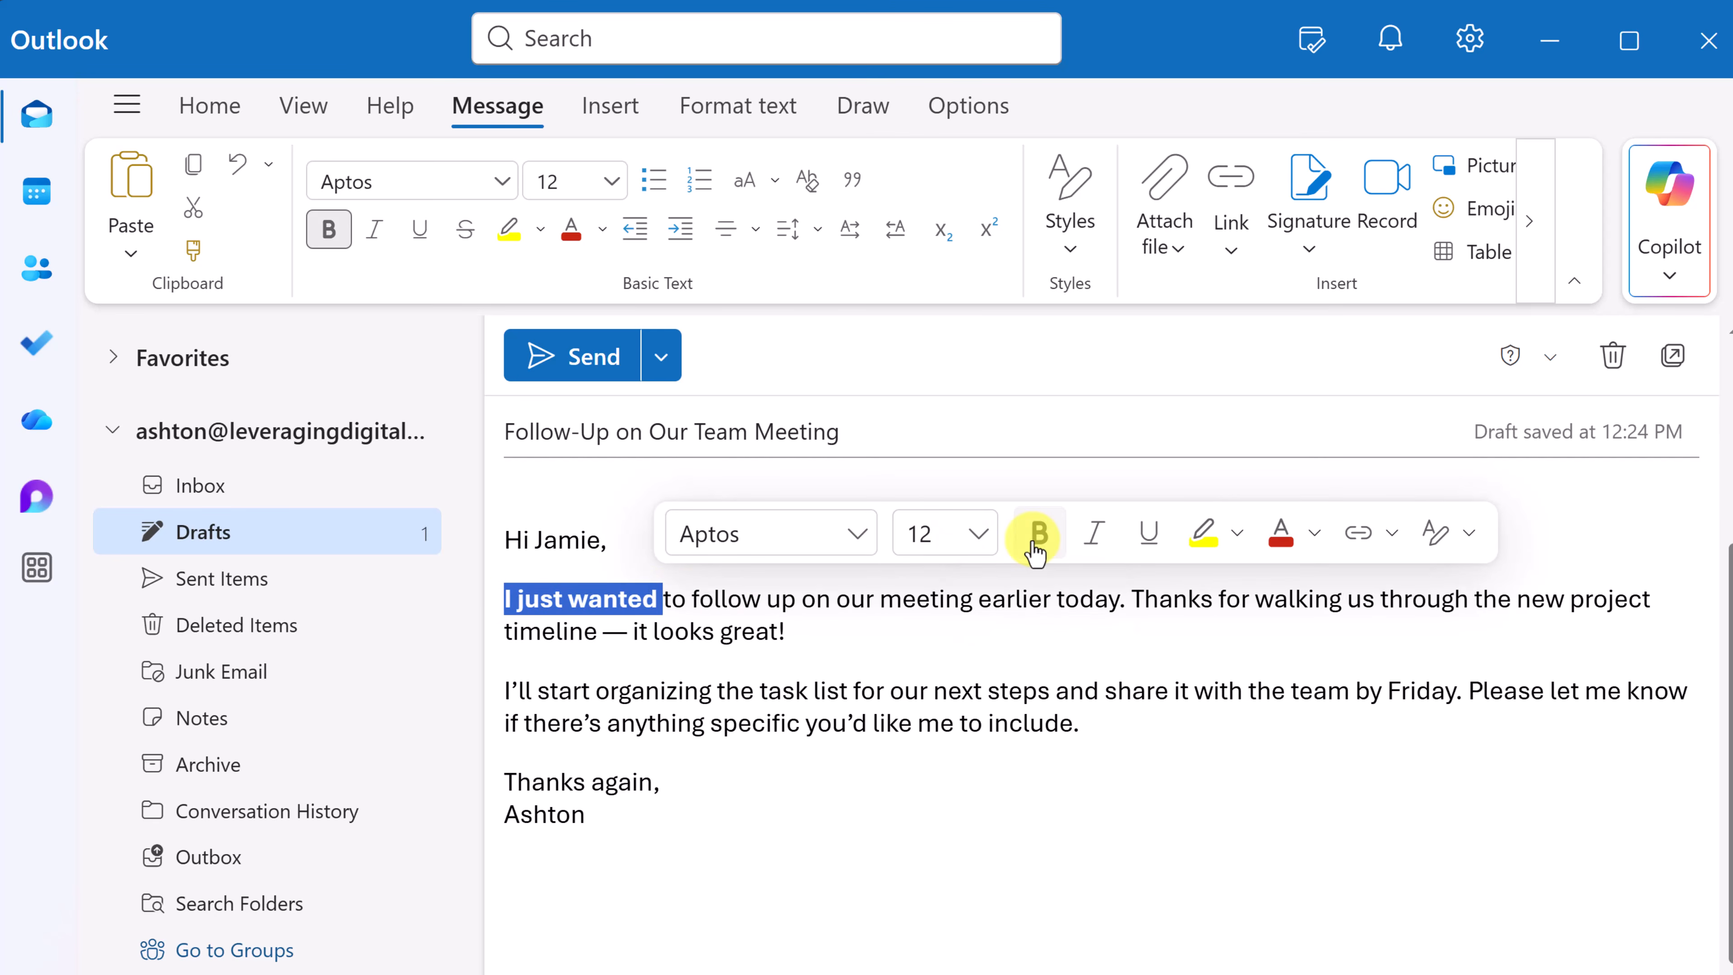
left_click(1237, 533)
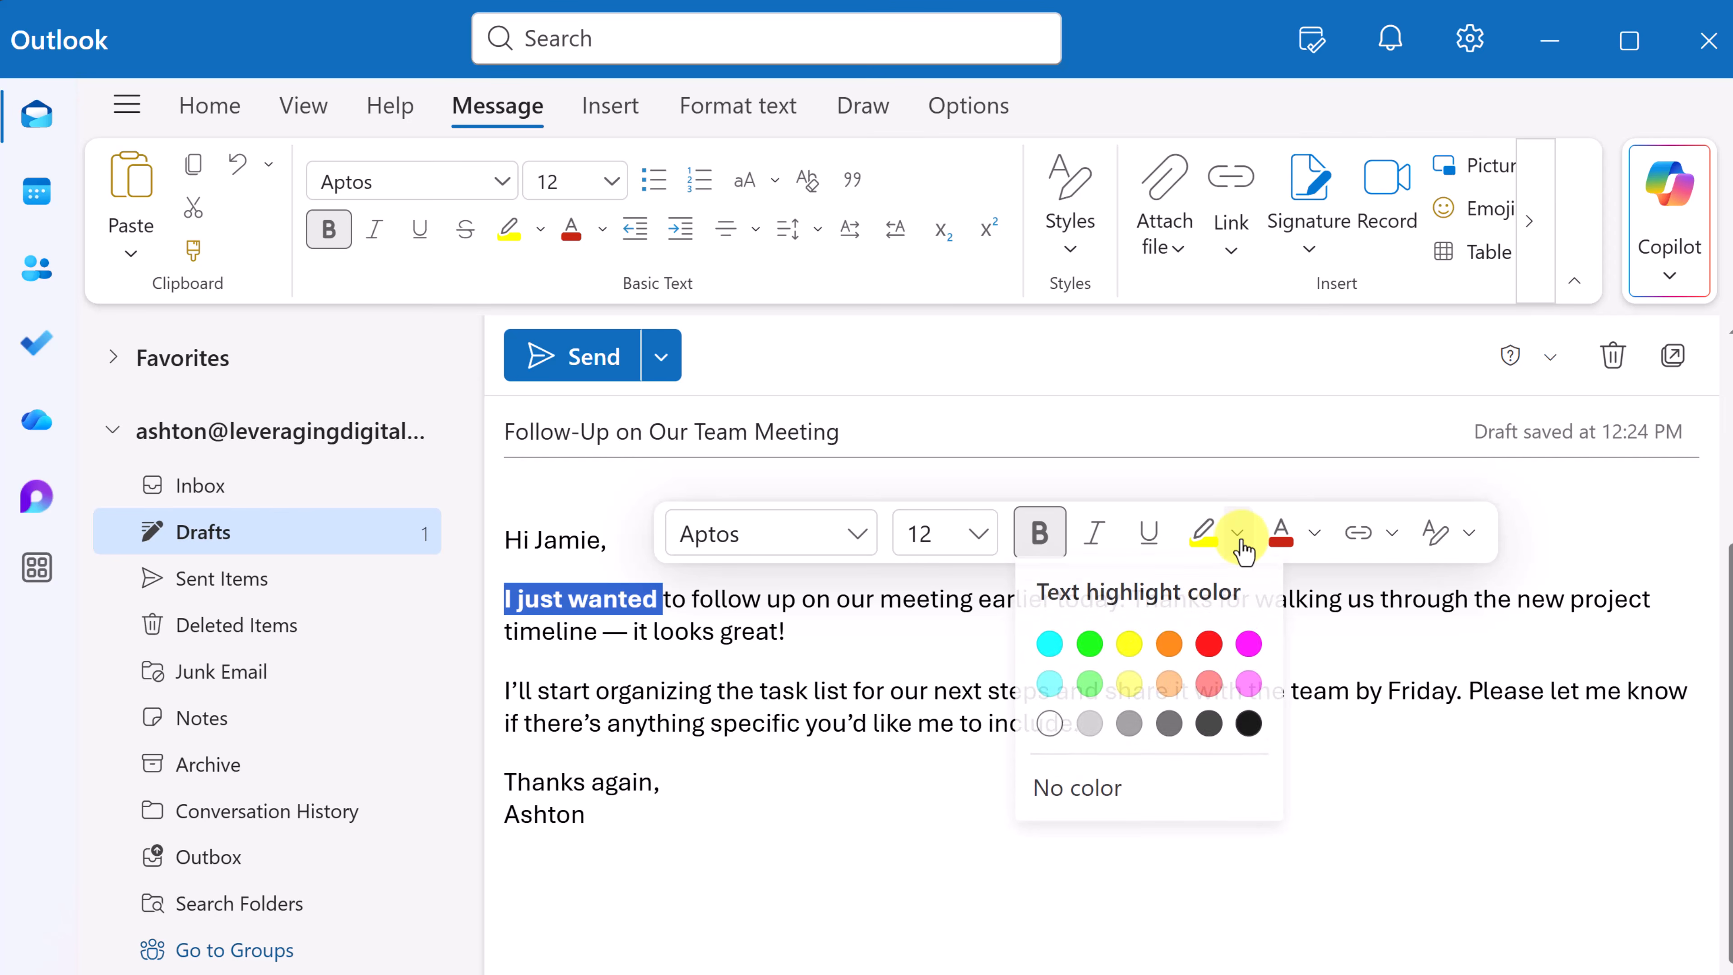
left_click(1129, 647)
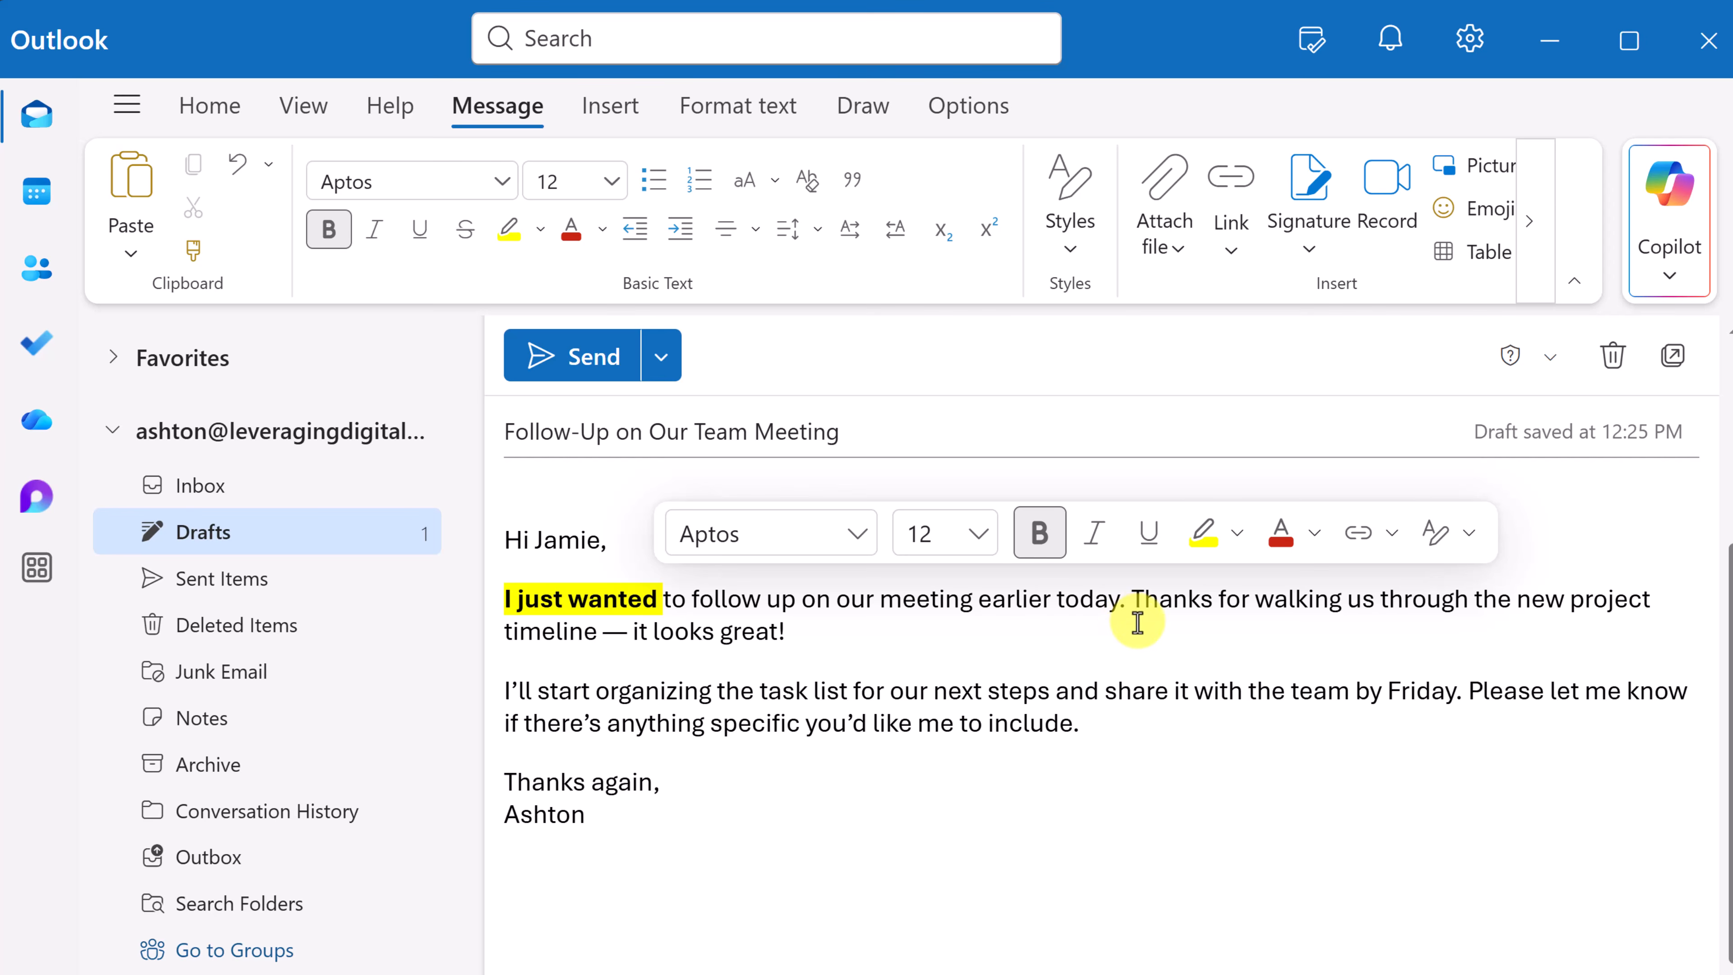
Add the sentence "Watch this video." at the end of the second body paragraph
left_click(1103, 723)
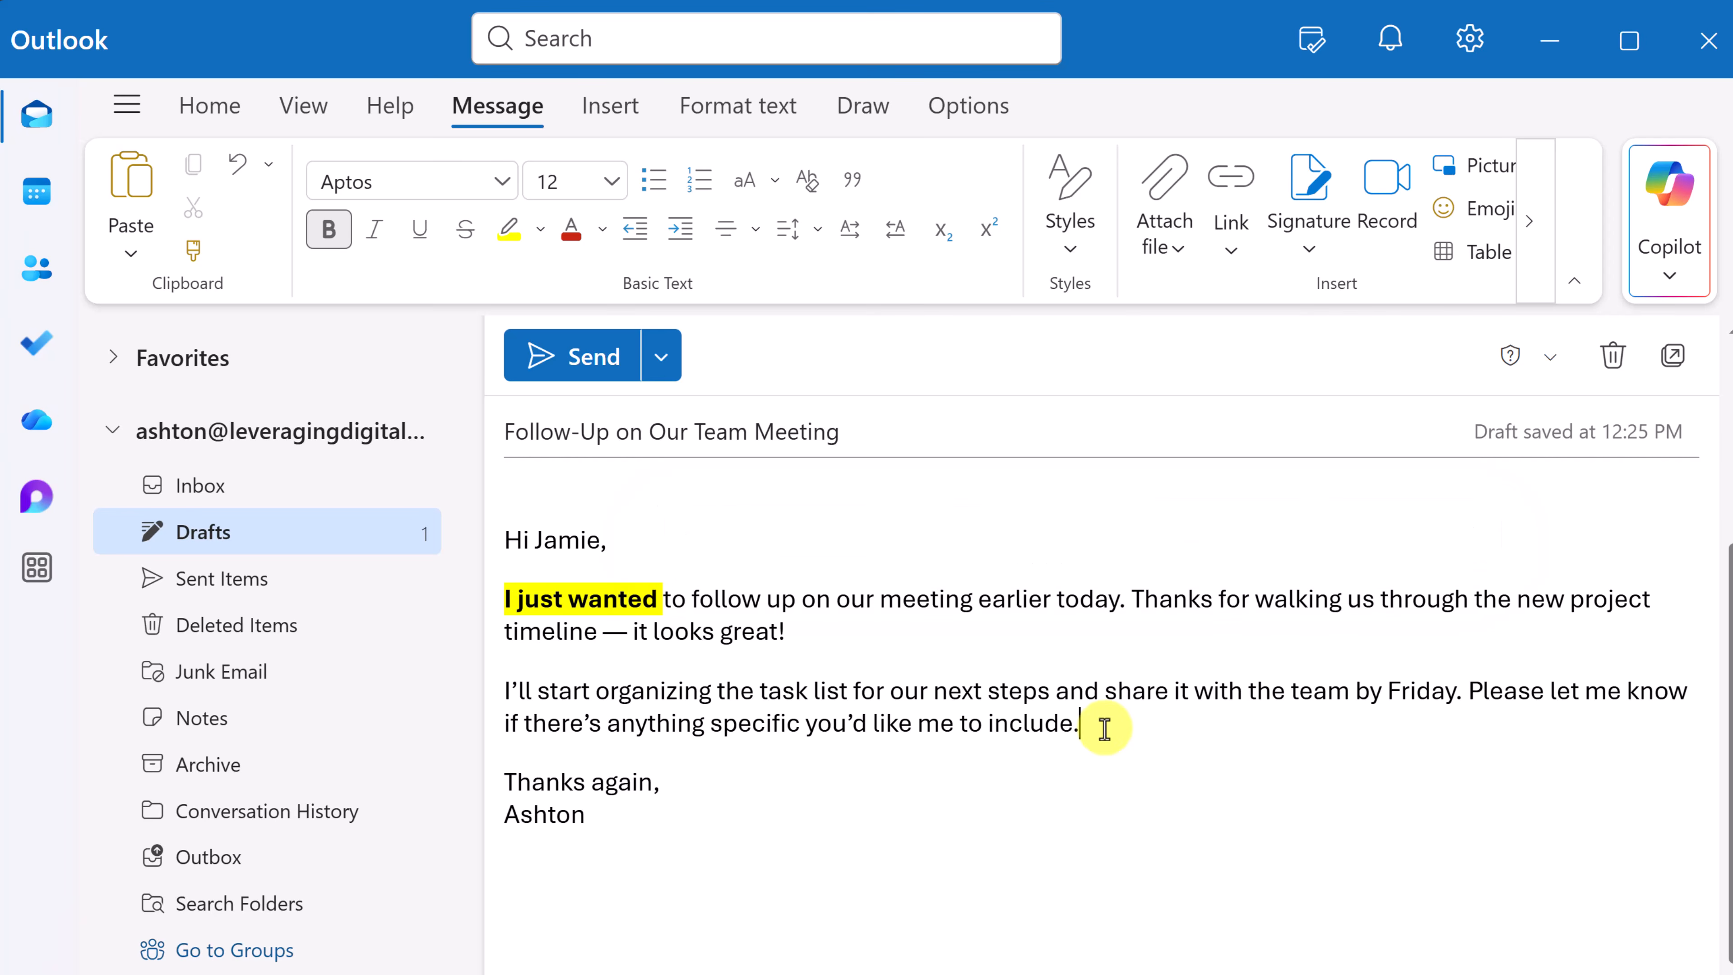
type("Wat")
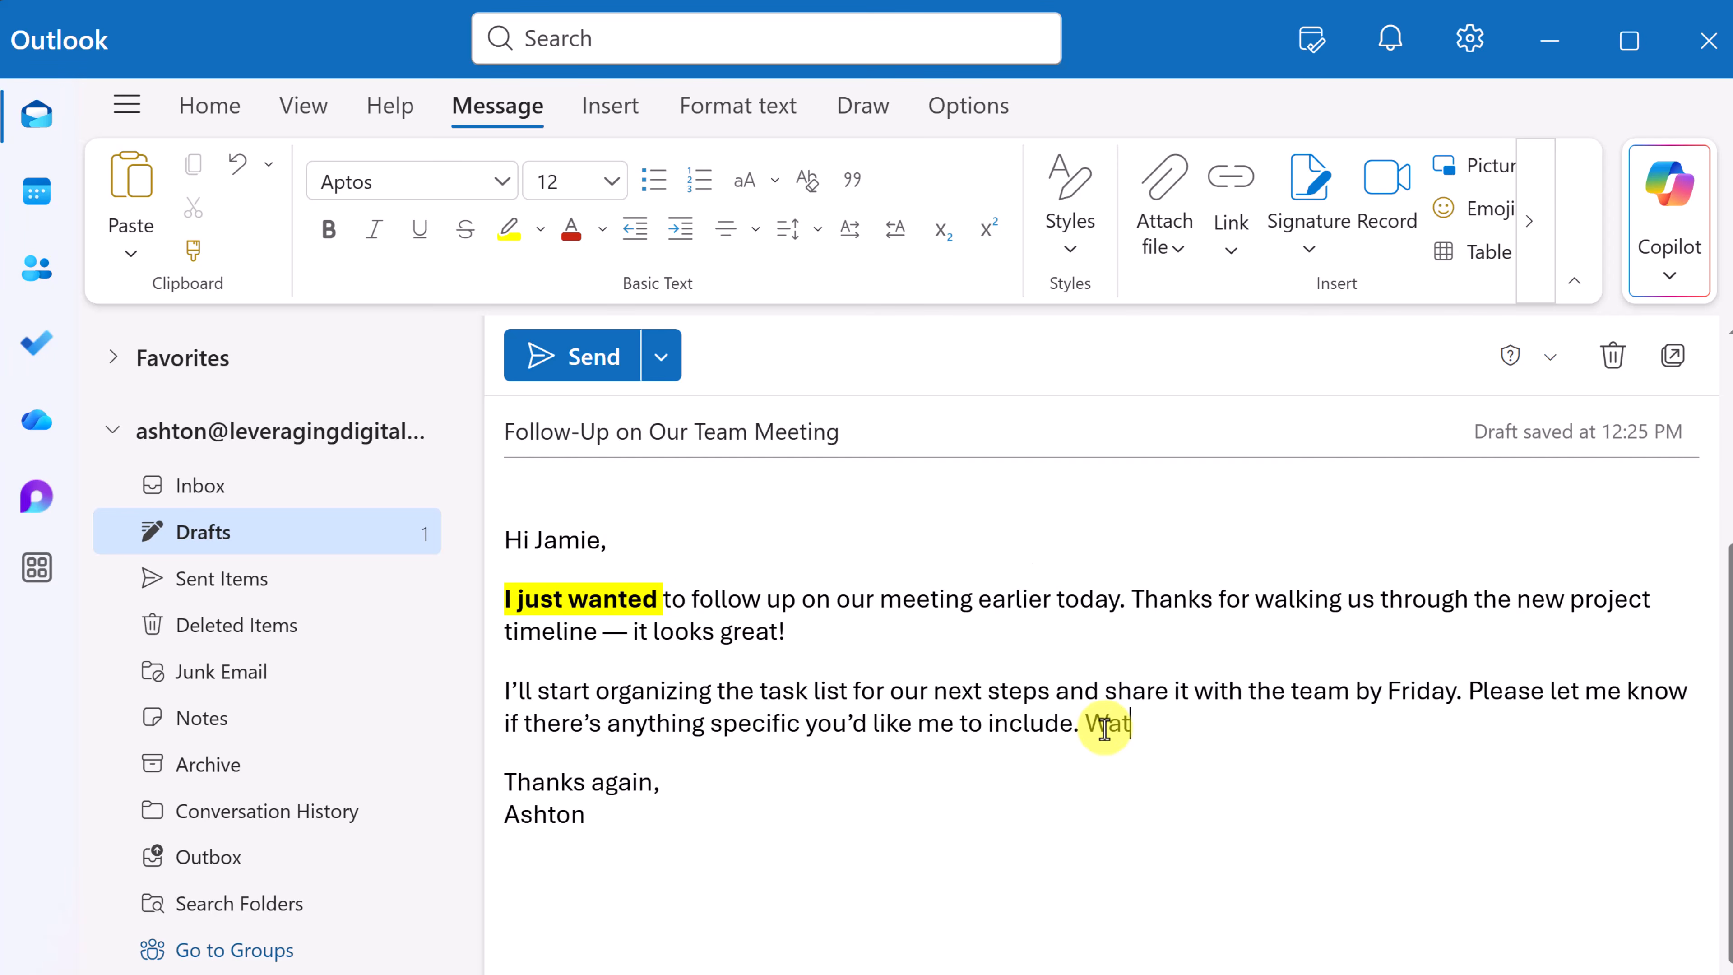
type("ch this video.")
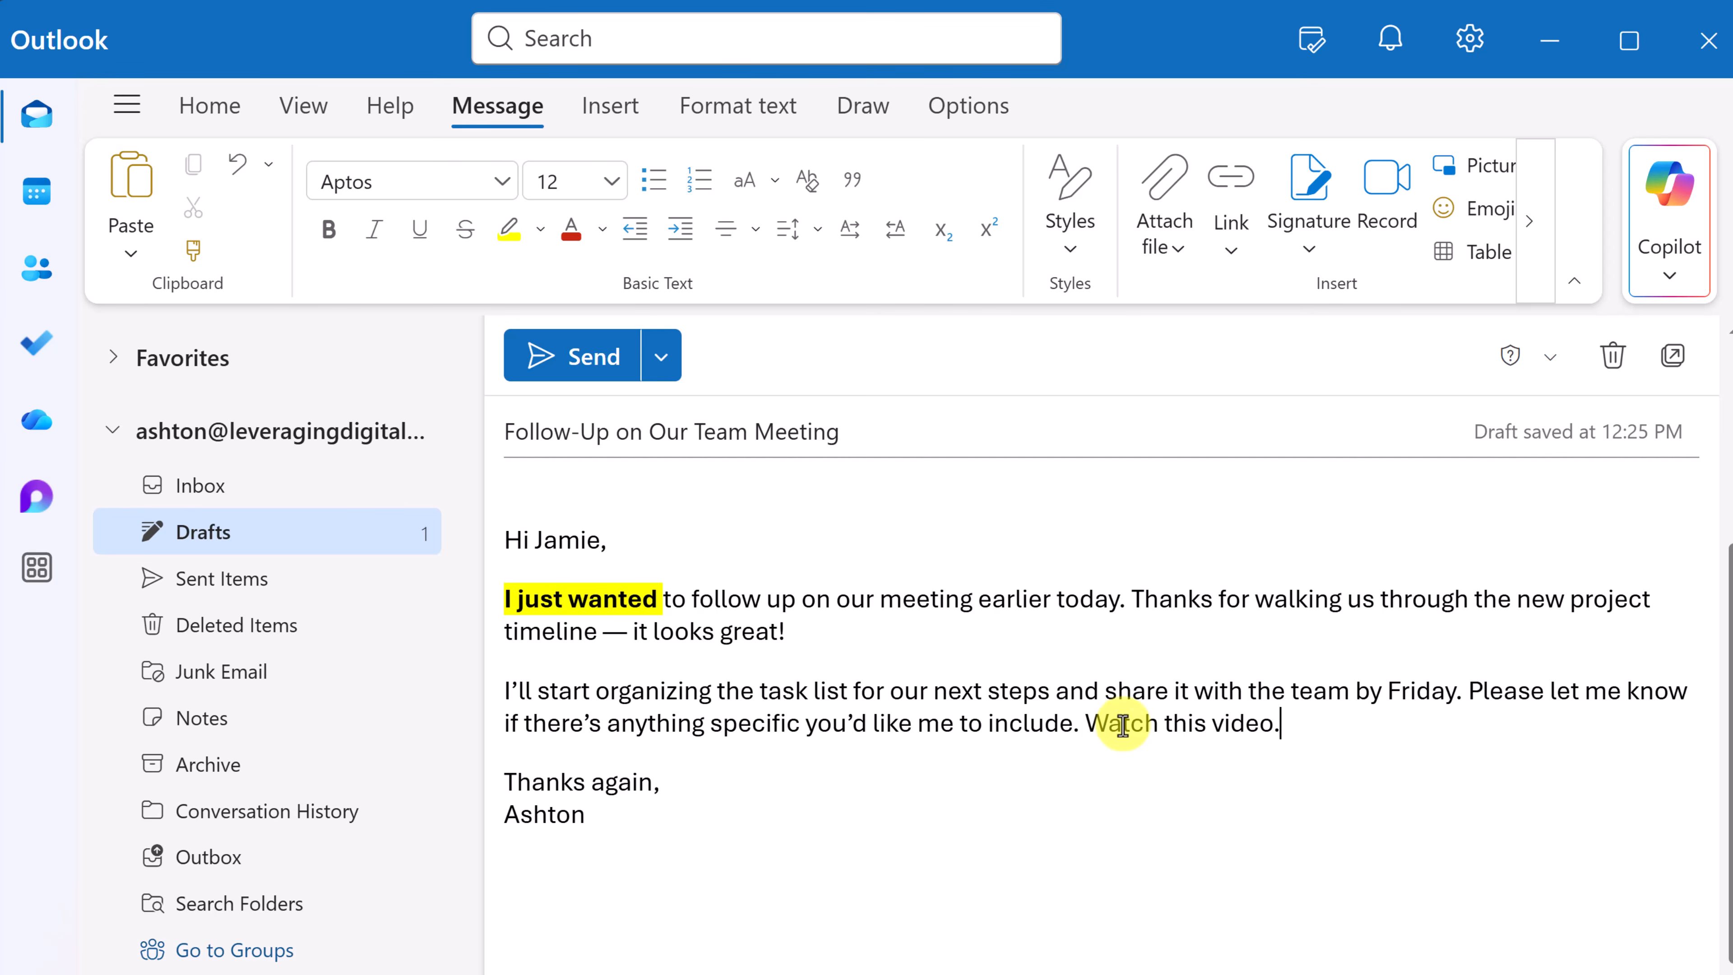
left_click_drag(1212, 724, 1283, 727)
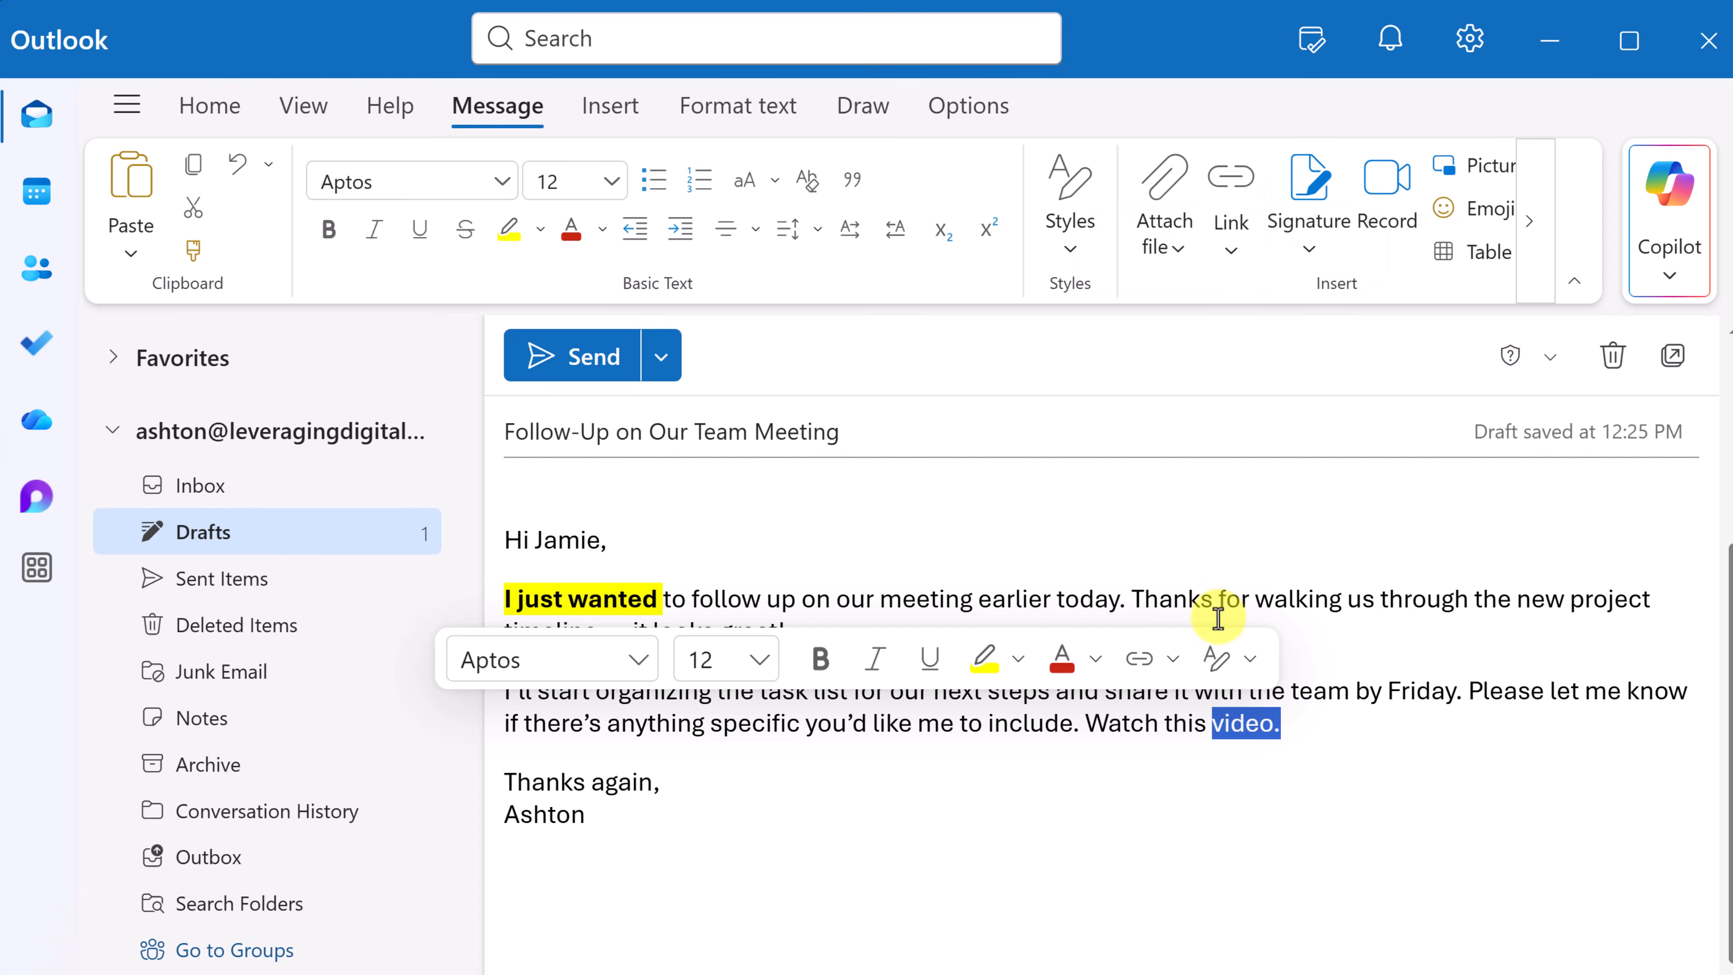
left_click(1141, 661)
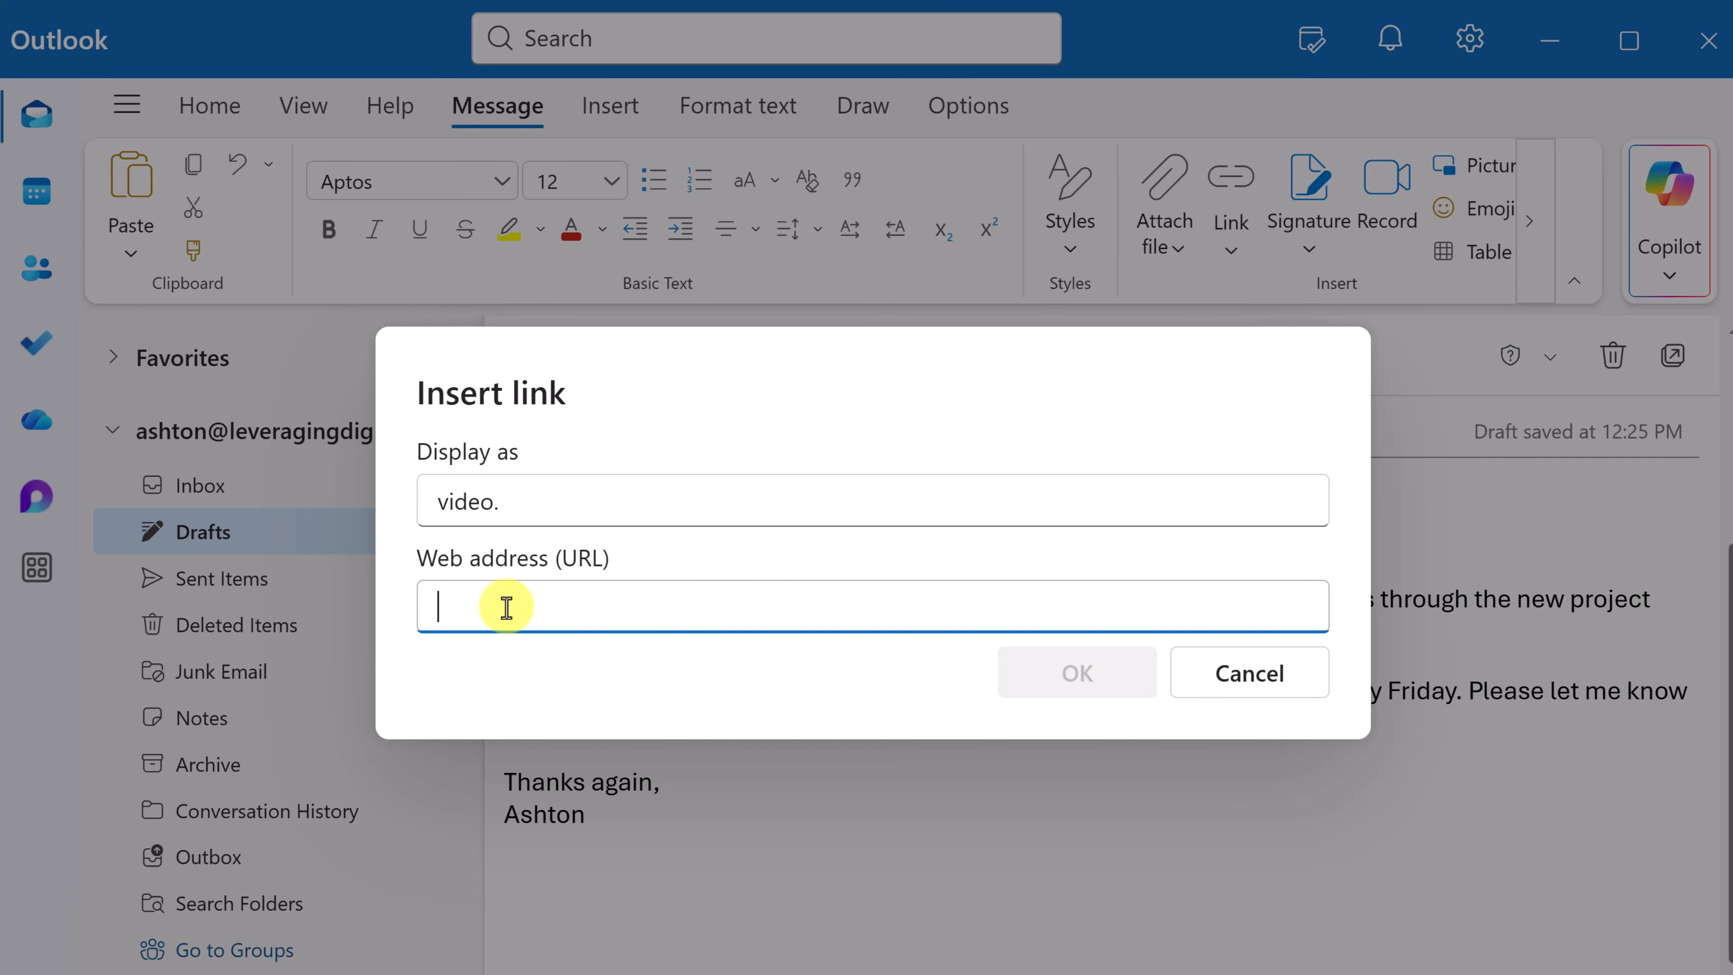
type("https://youtu.be/BV9EduuuXO4")
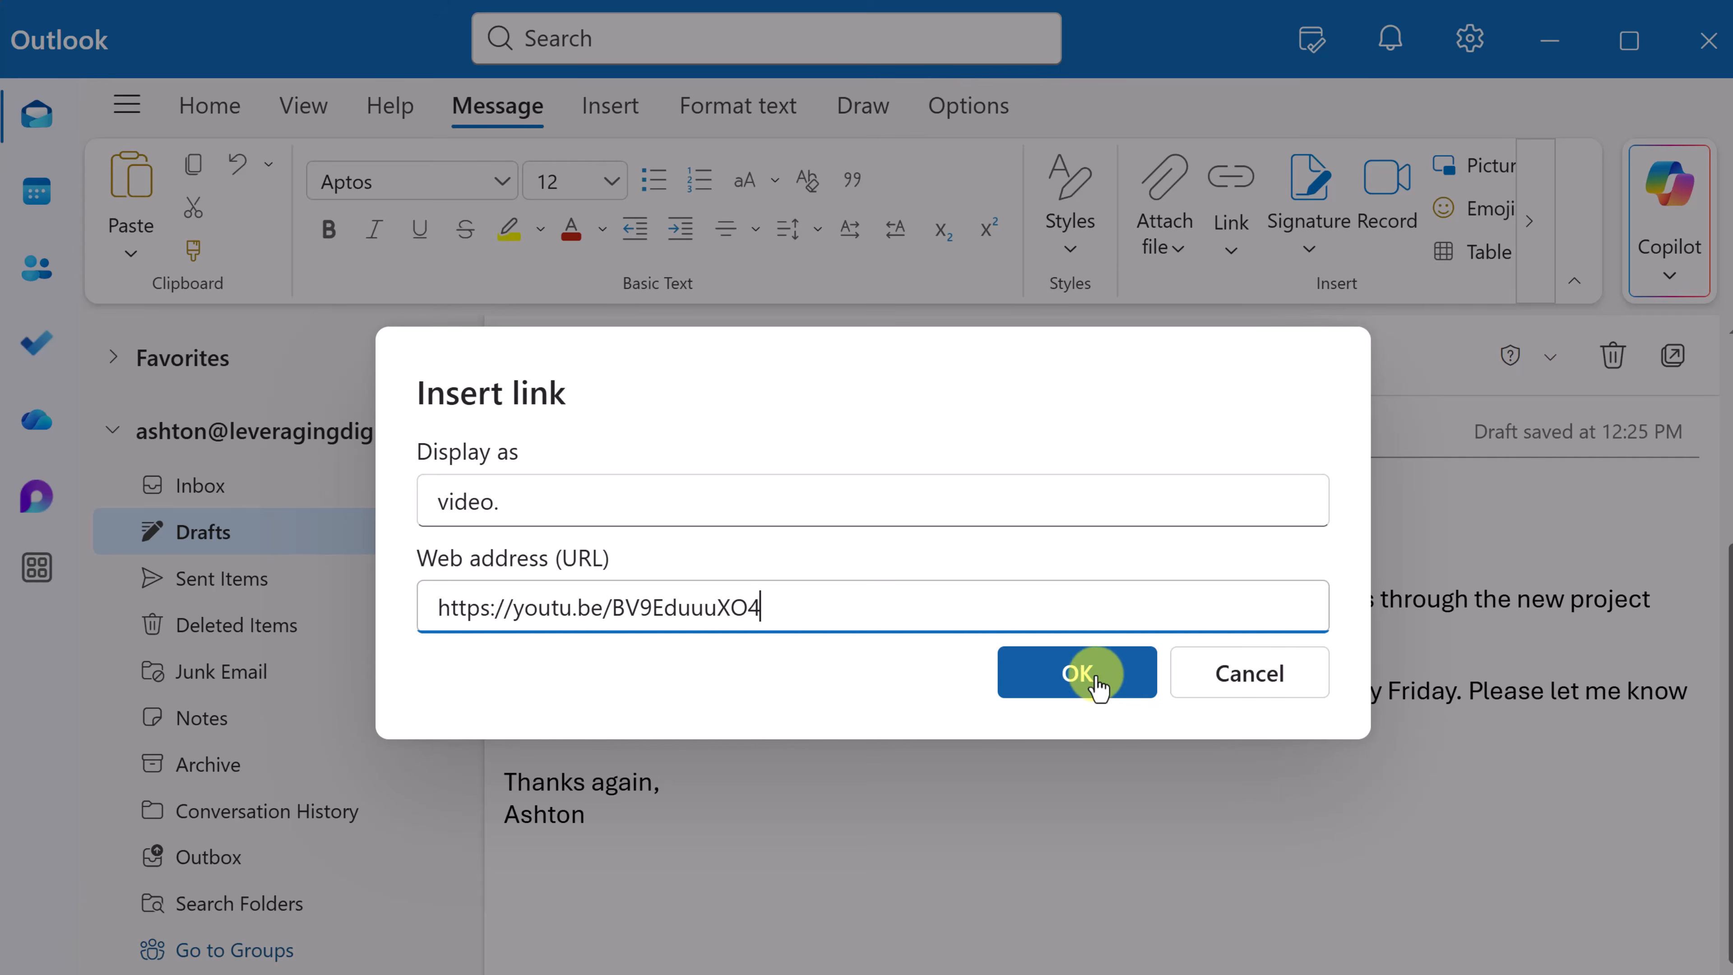
left_click(1039, 690)
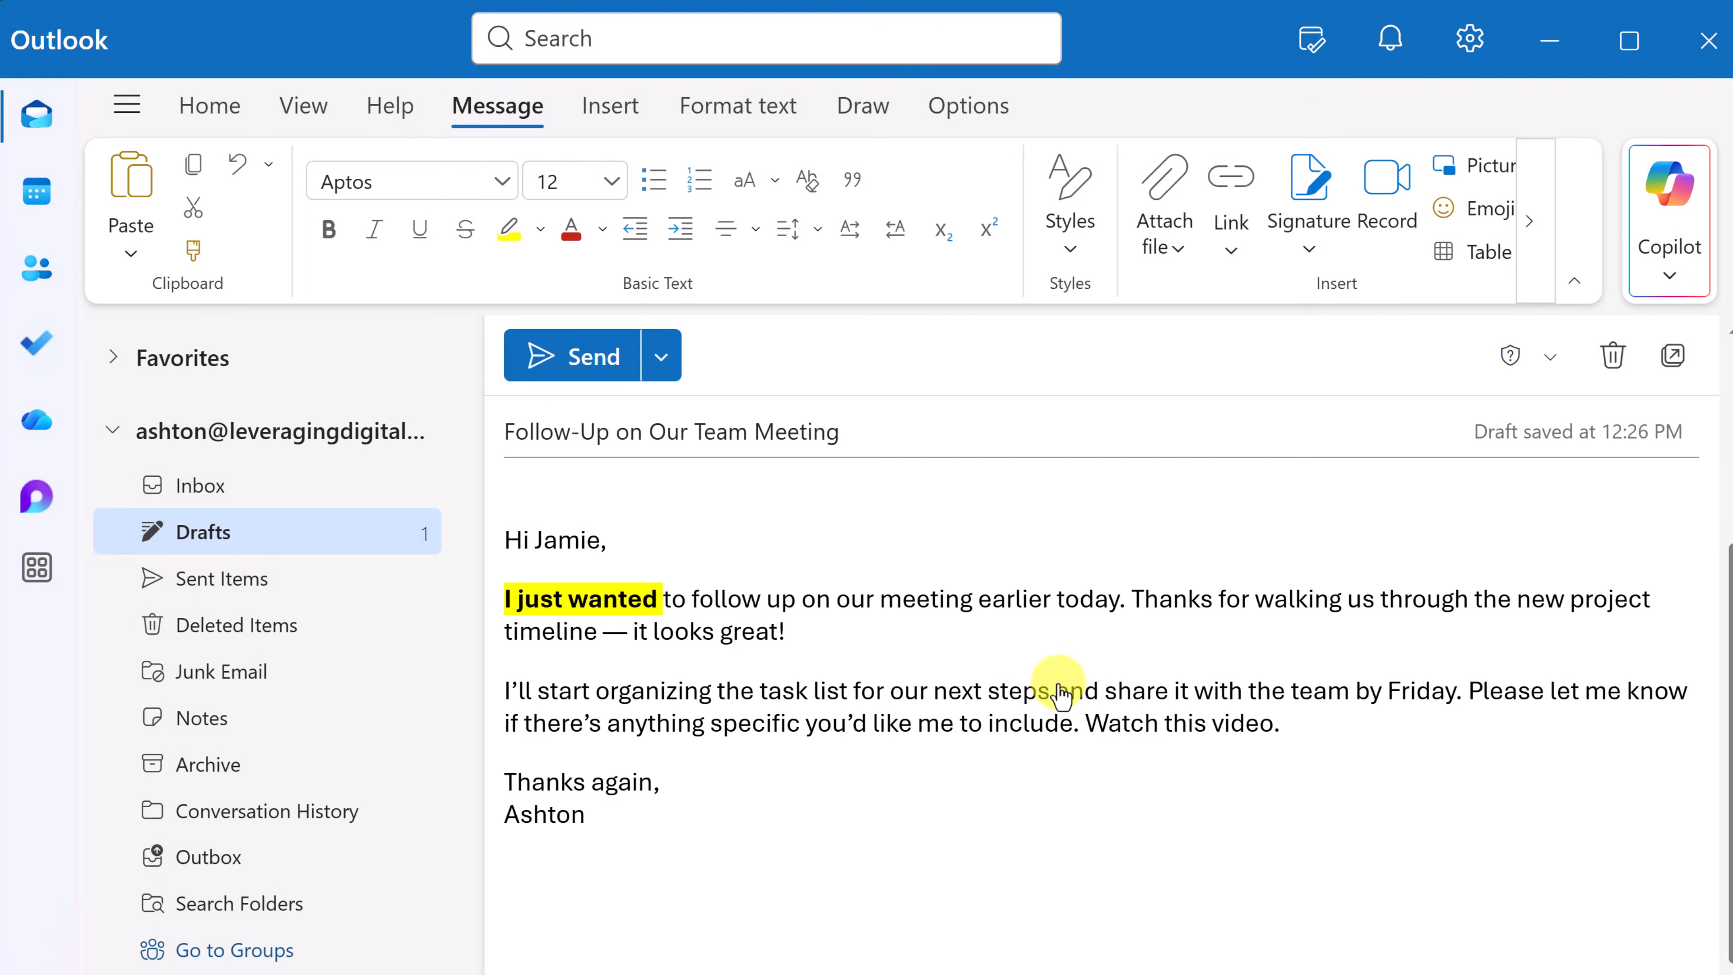
left_click(1144, 779)
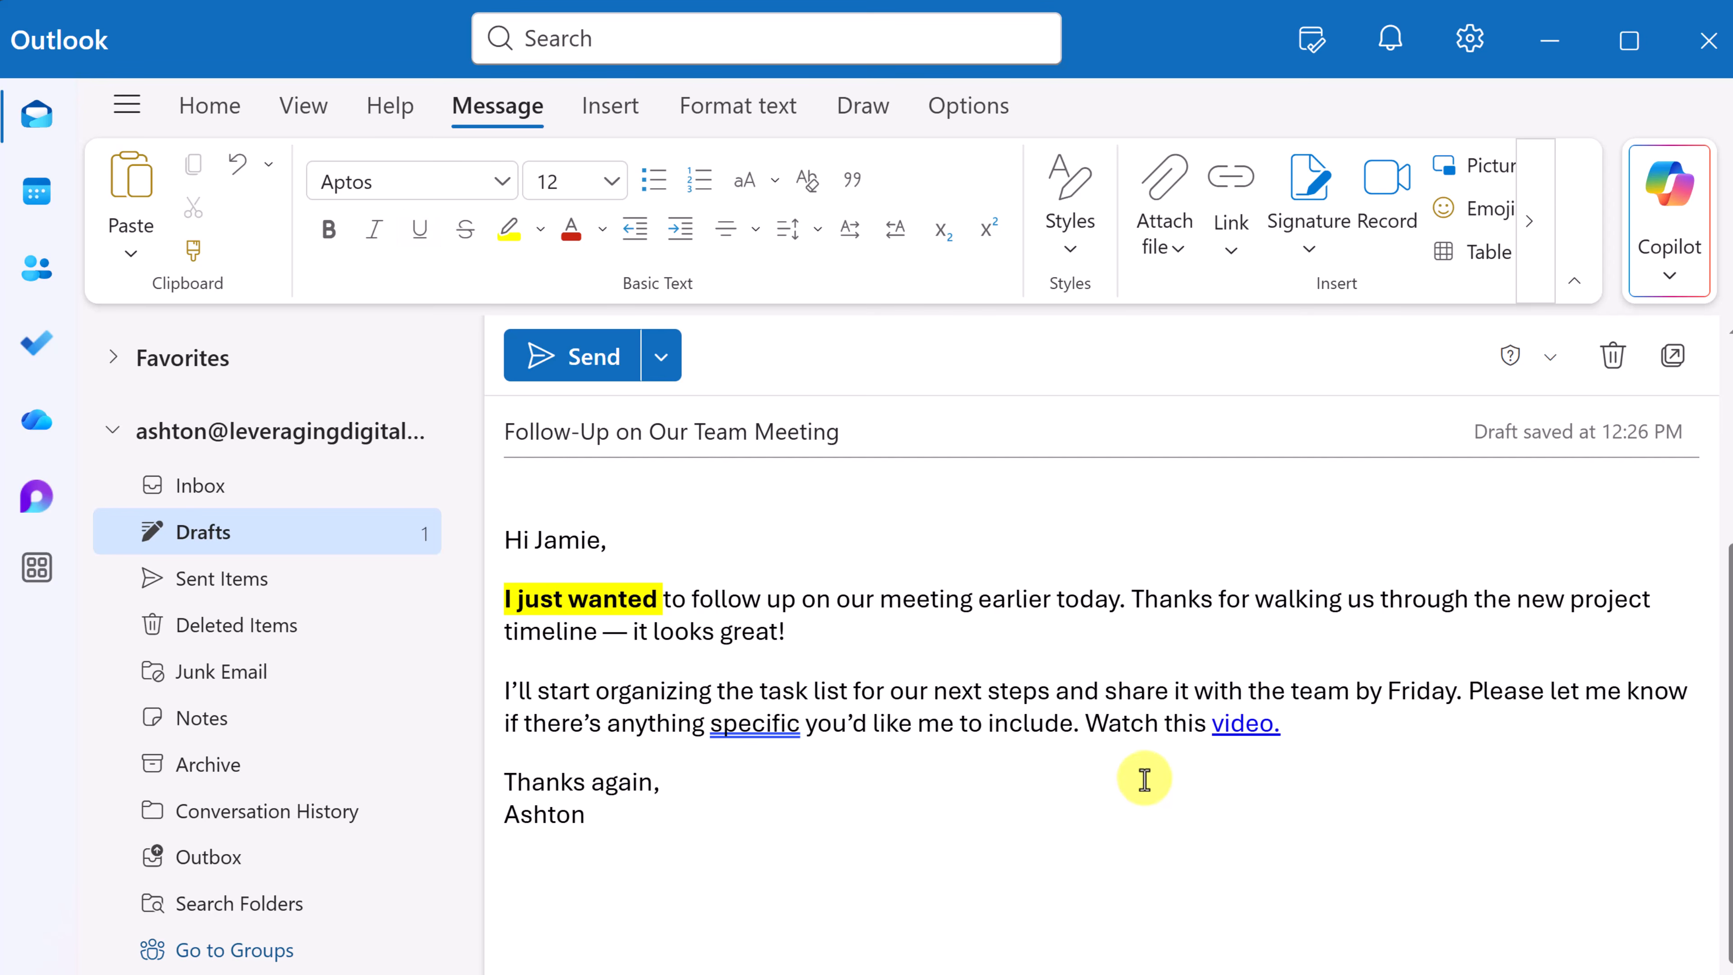
left_click(1229, 725)
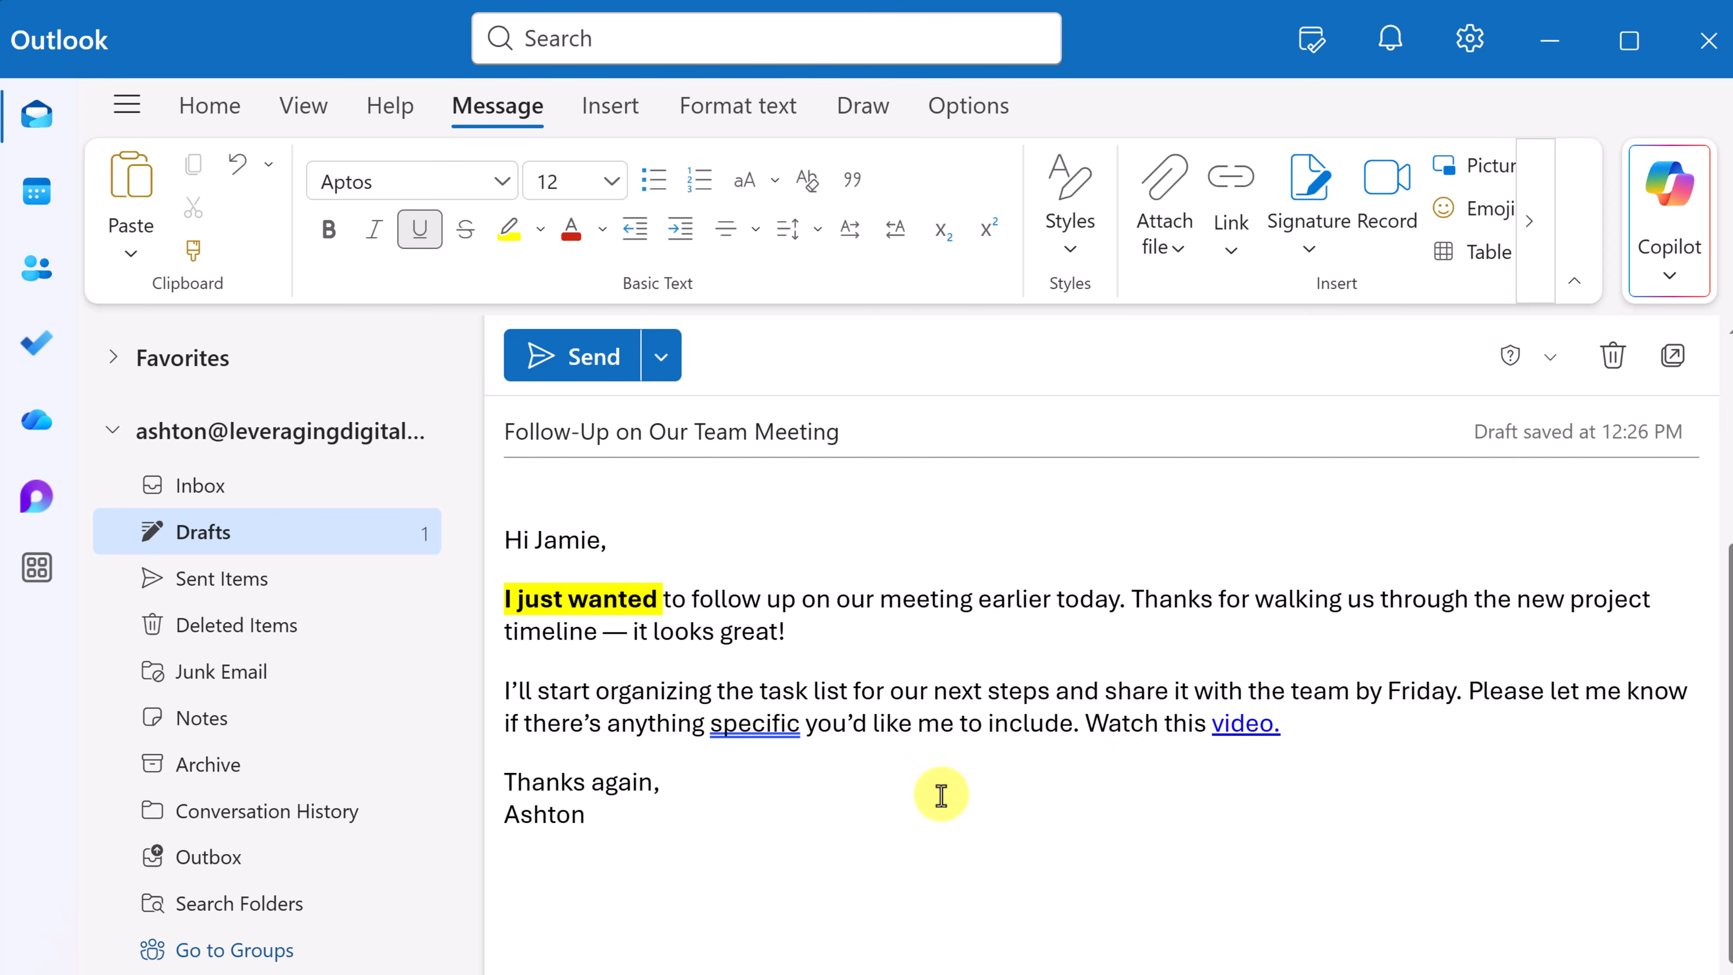
left_click(759, 835)
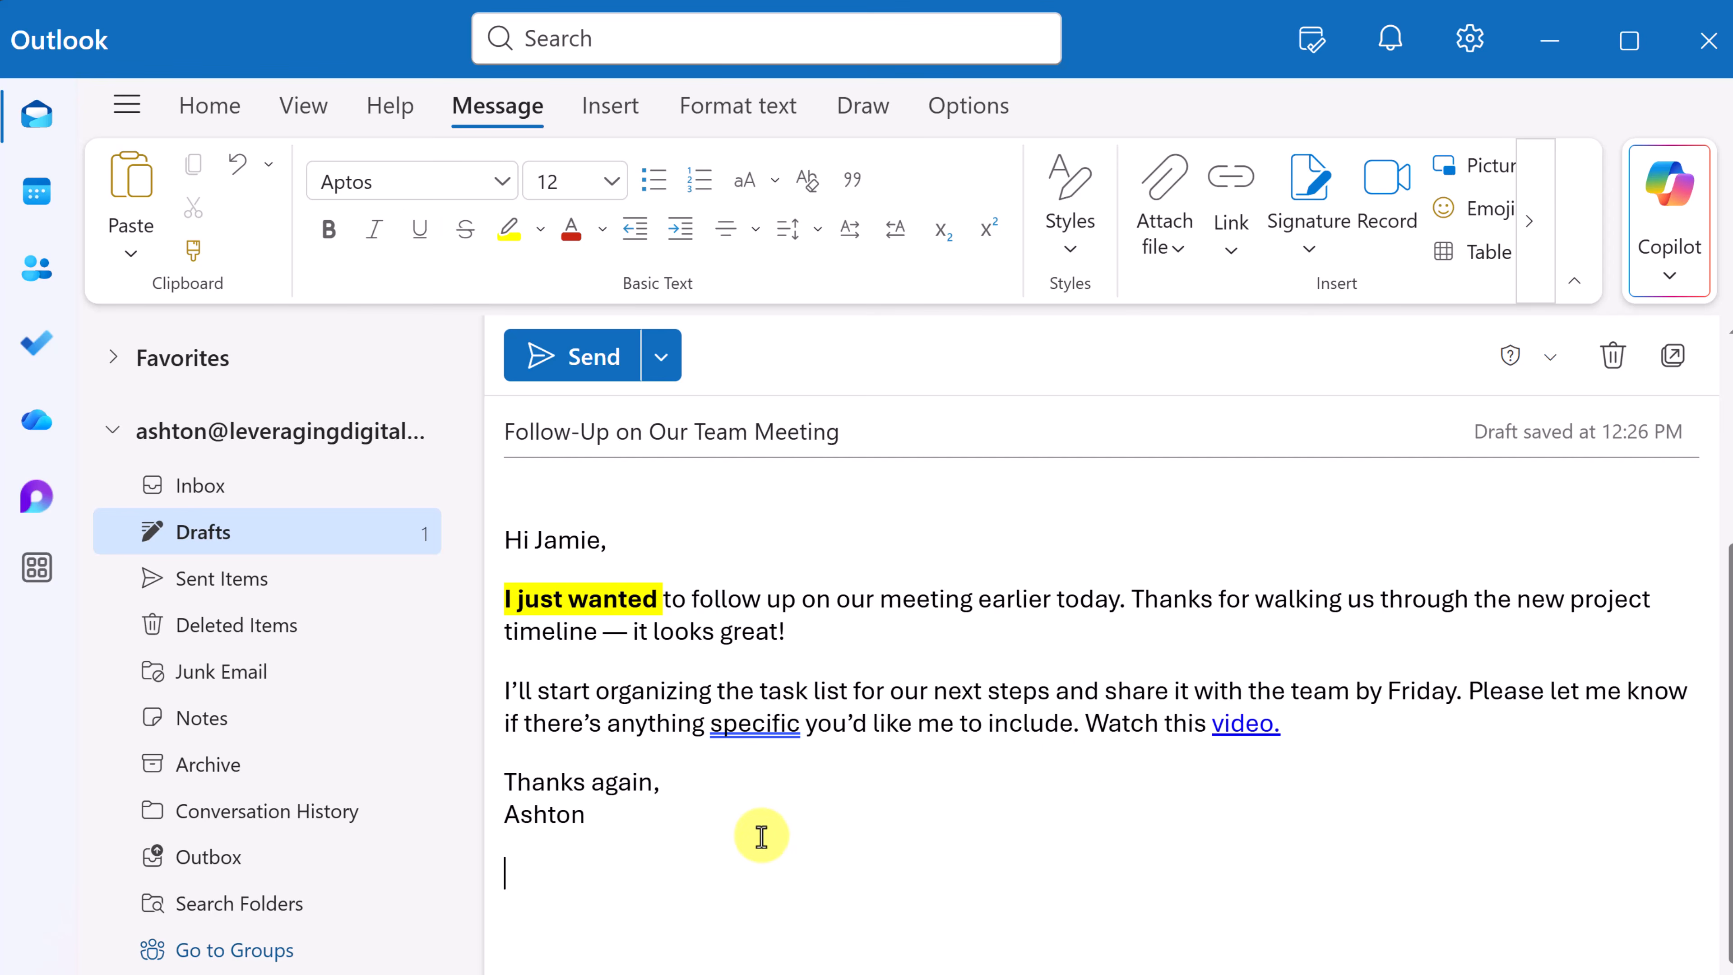
left_click(1184, 259)
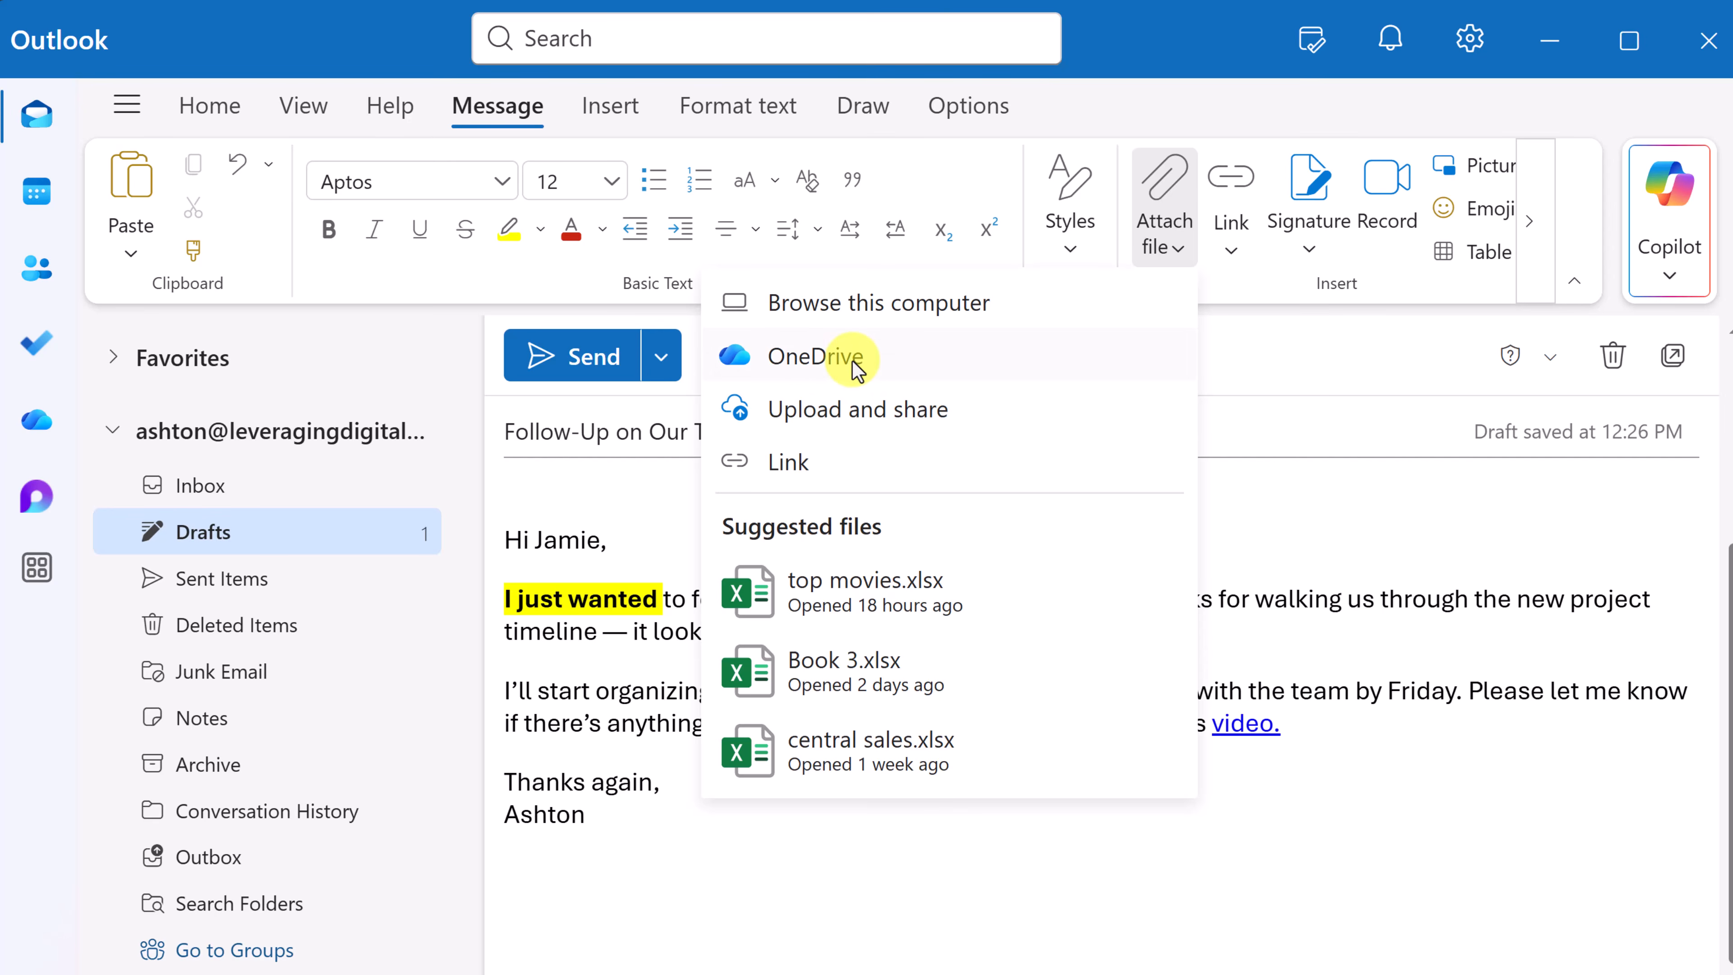
left_click(887, 309)
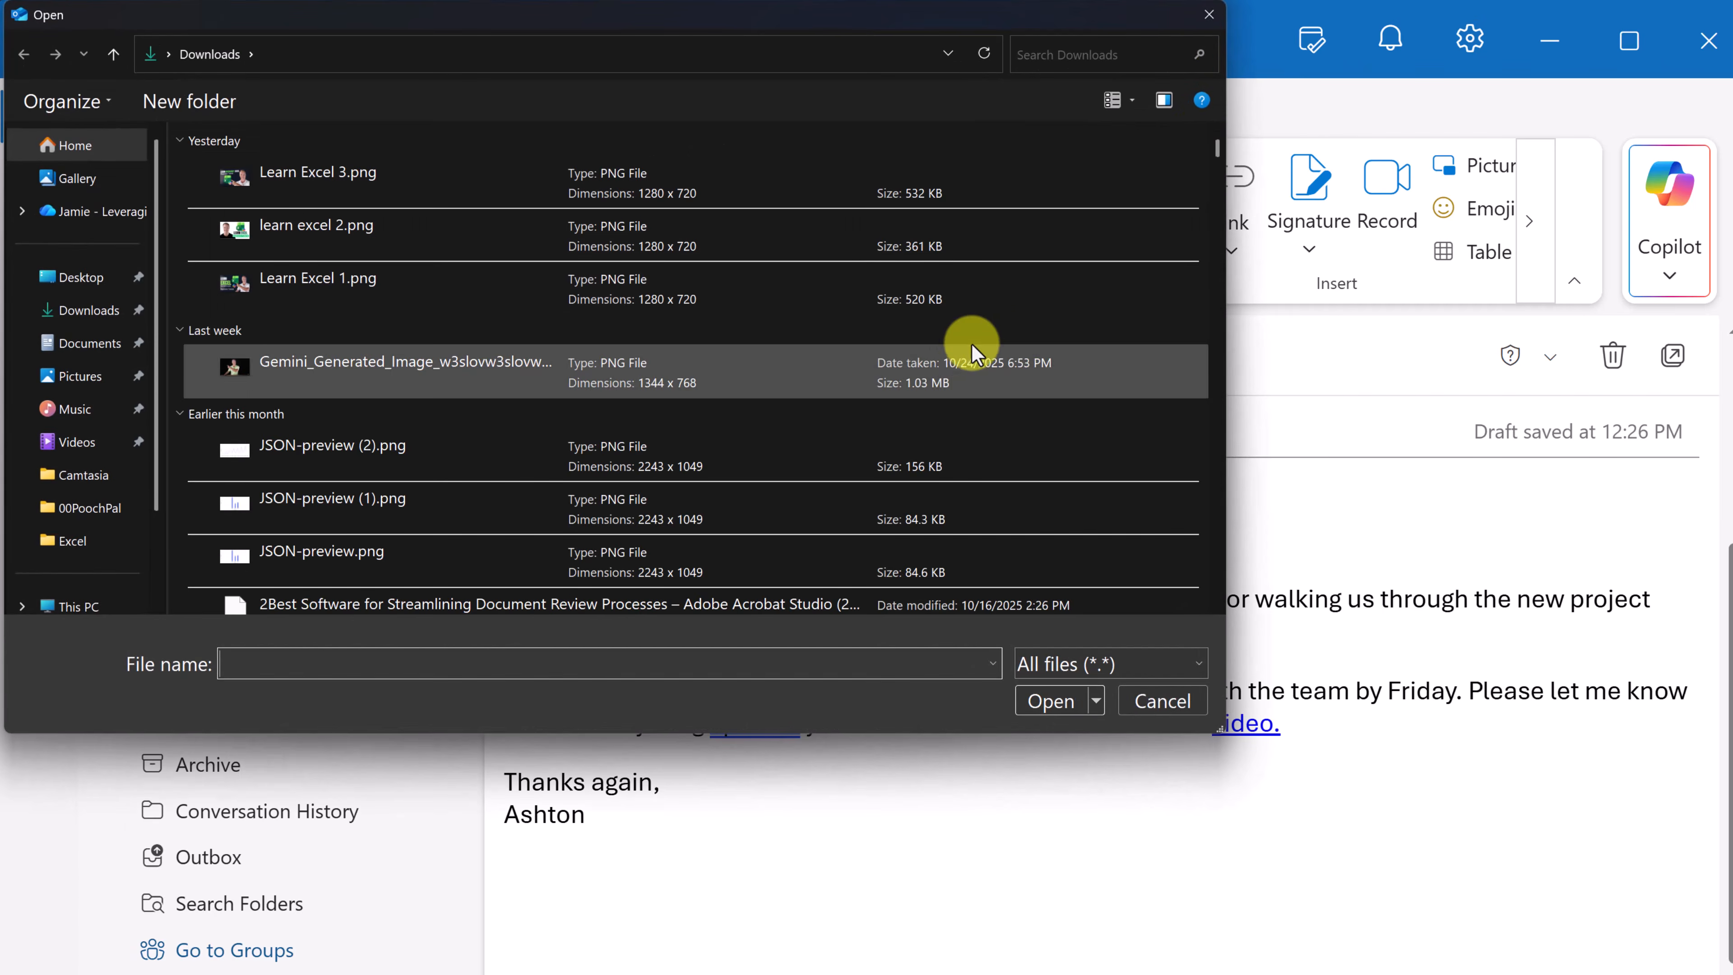
left_click(1209, 15)
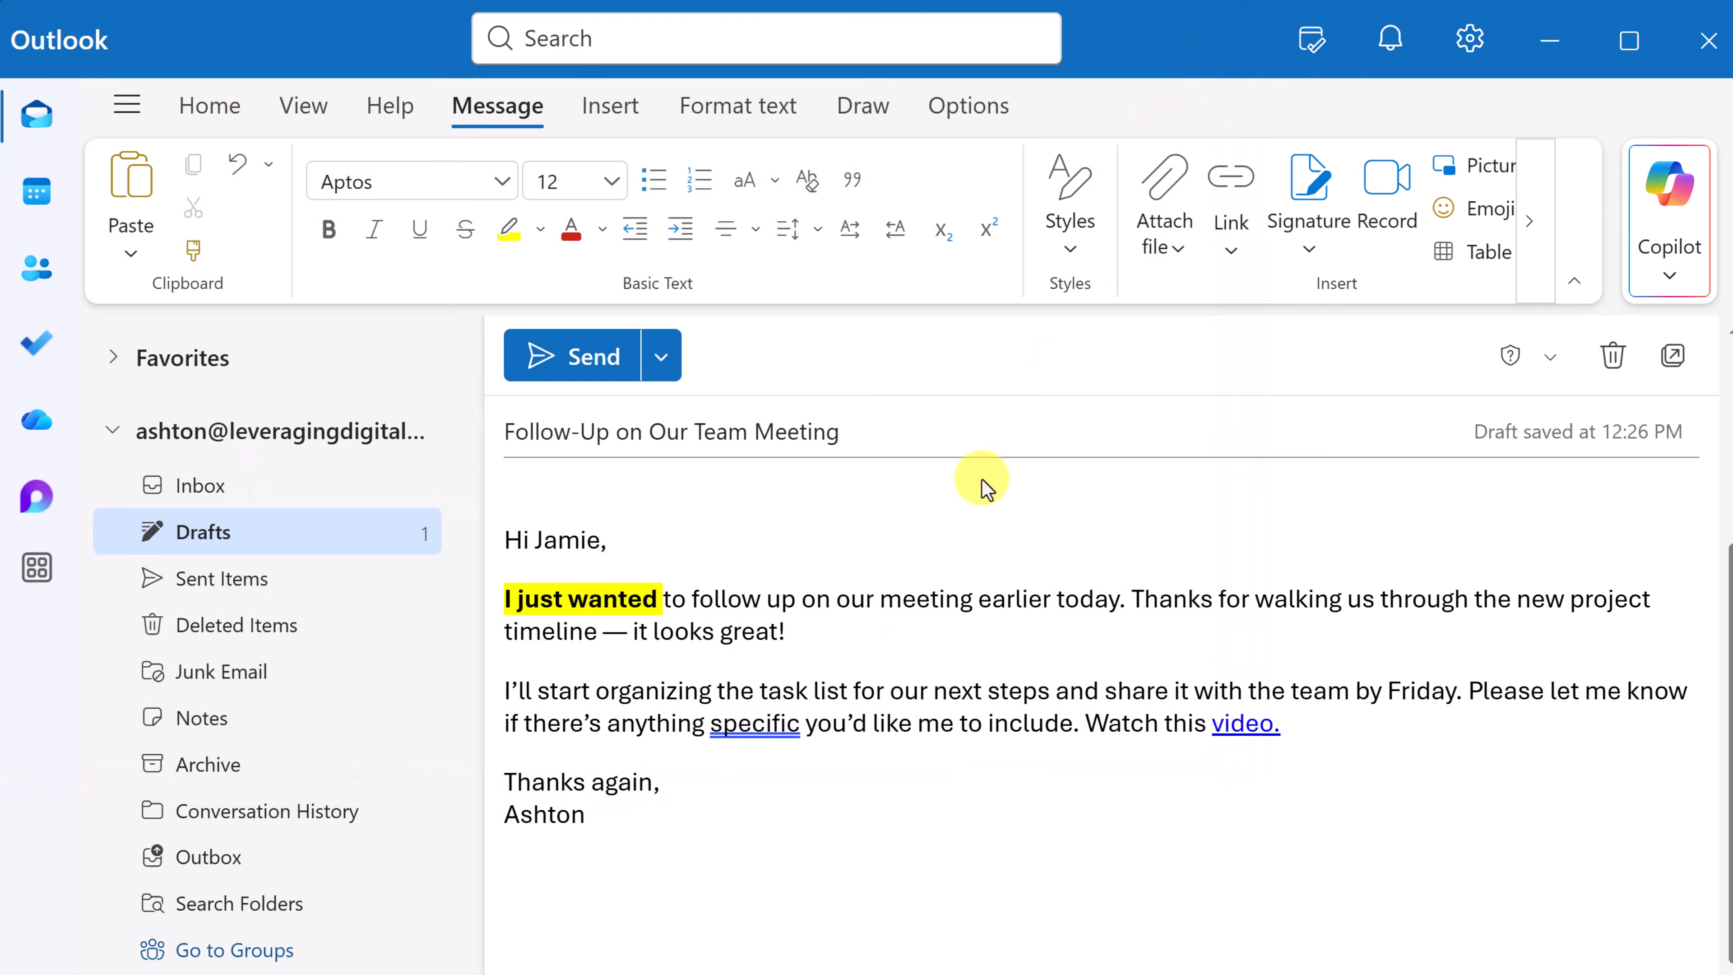
Insert a link to the suggested central sales file below the sign-off, using the "/" shortcut character in the message
left_click(530, 870)
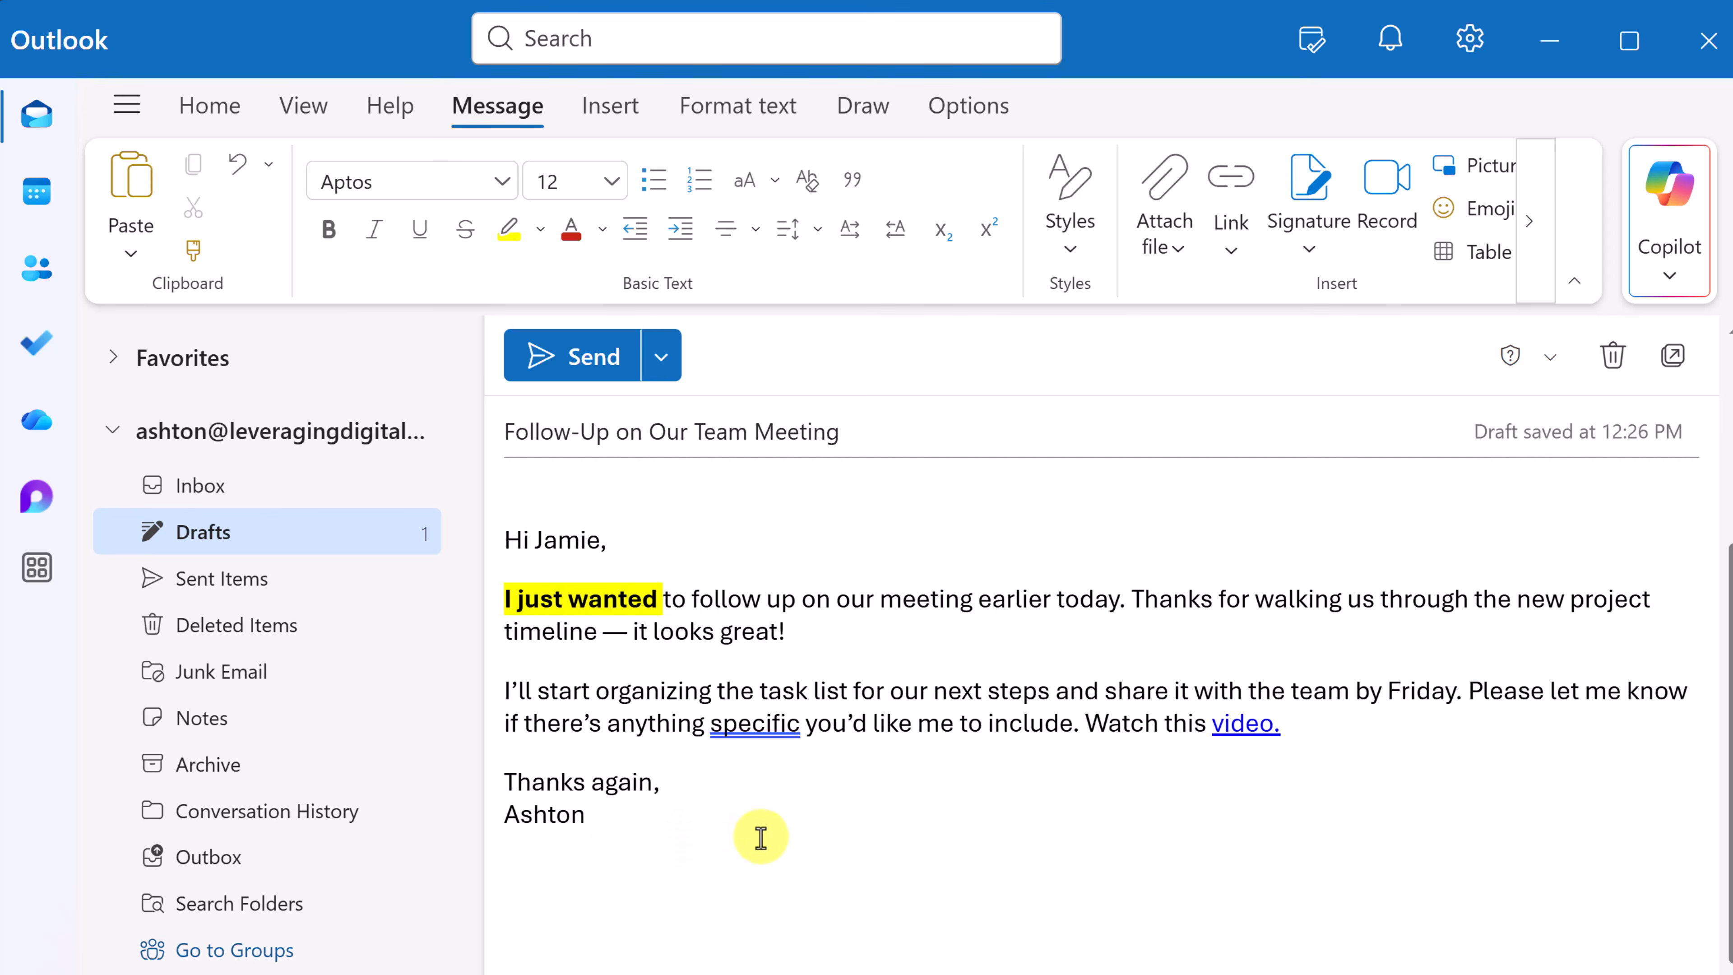
type("/")
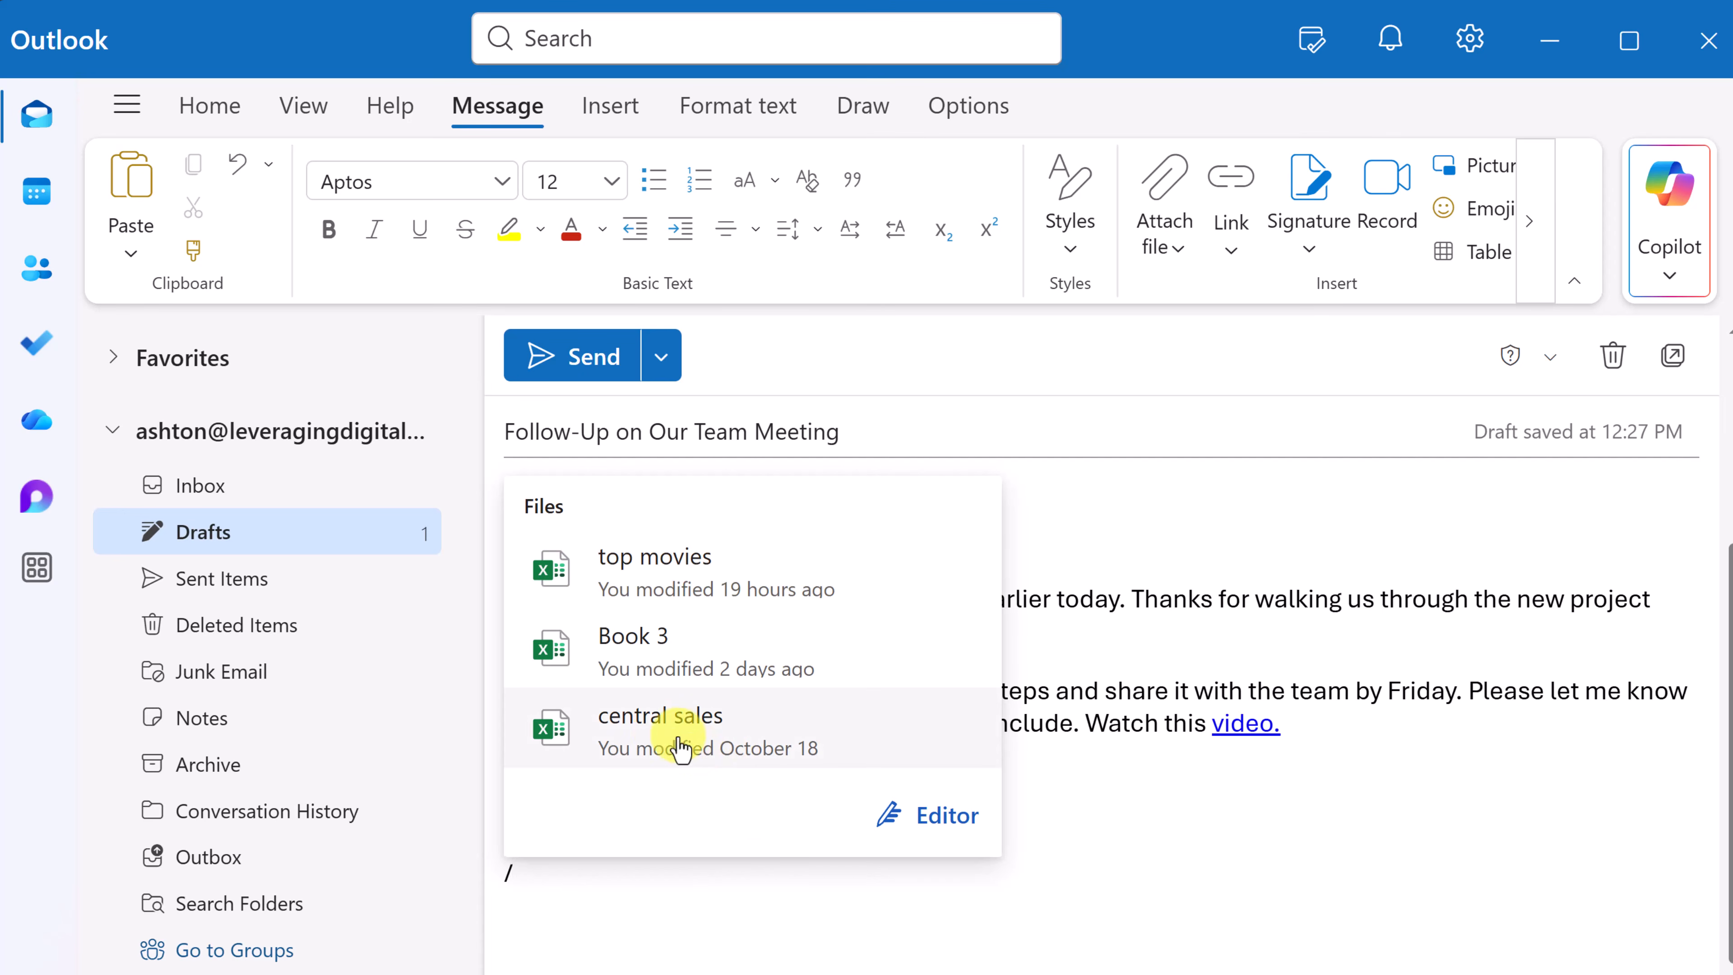
left_click(665, 737)
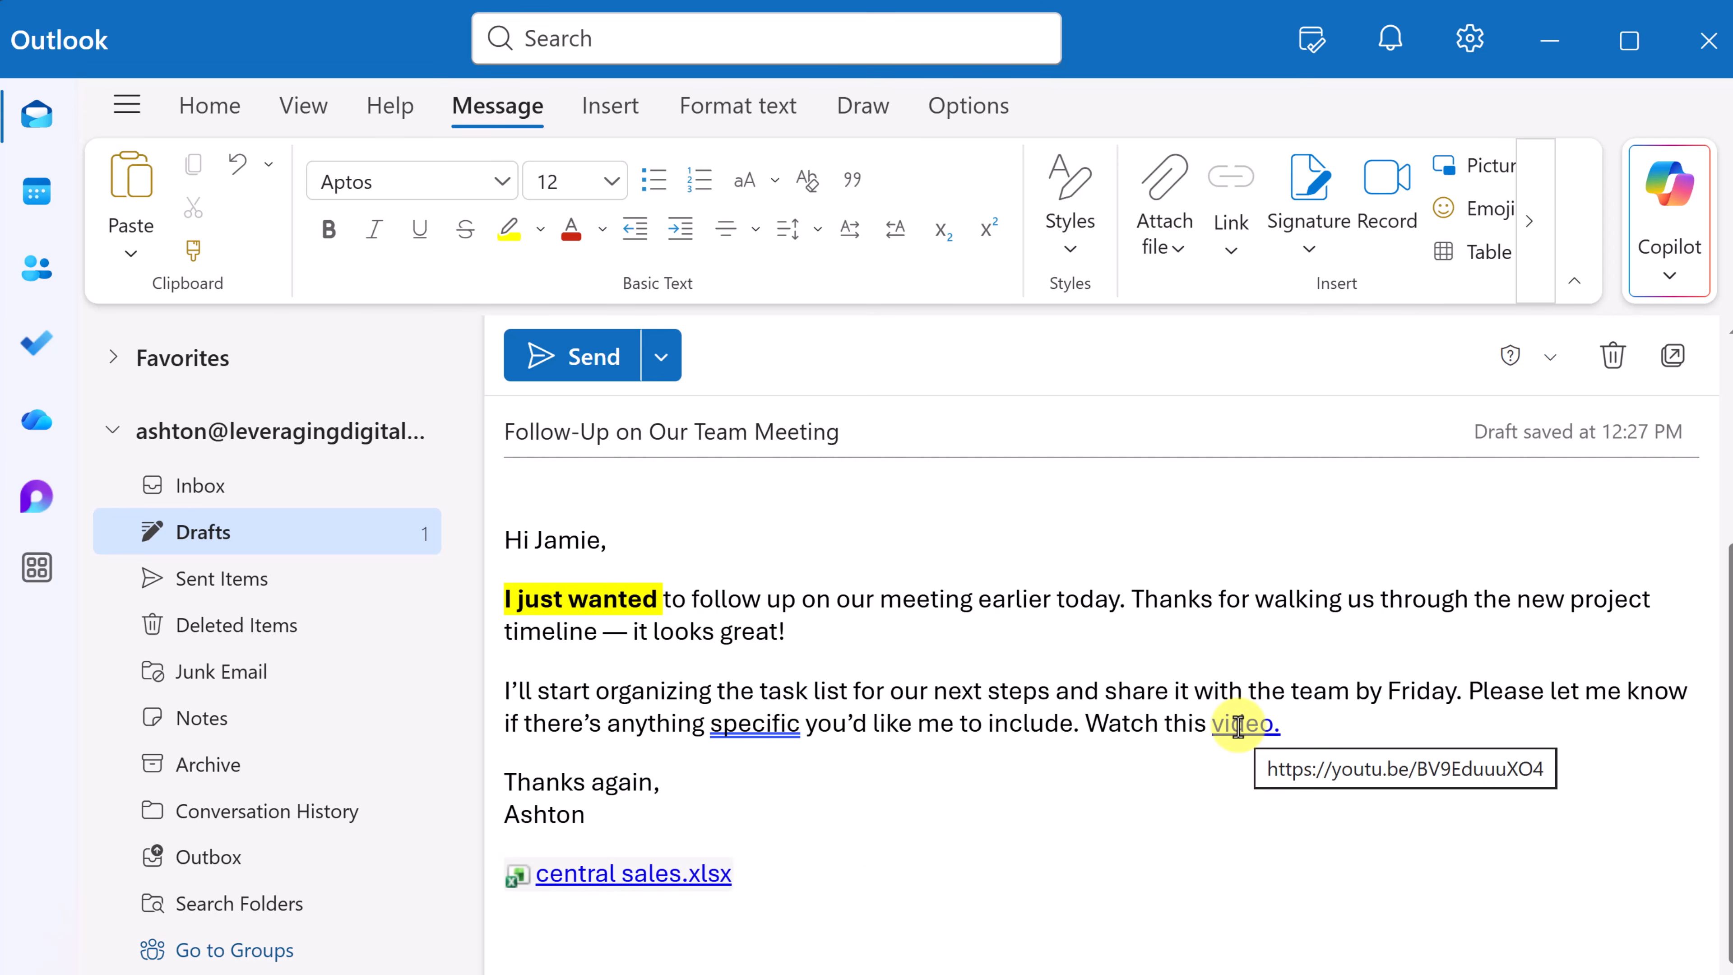
Review the inserted file link and send the completed follow-up email
mouse_move(659, 877)
scroll(843, 555, "up", 1)
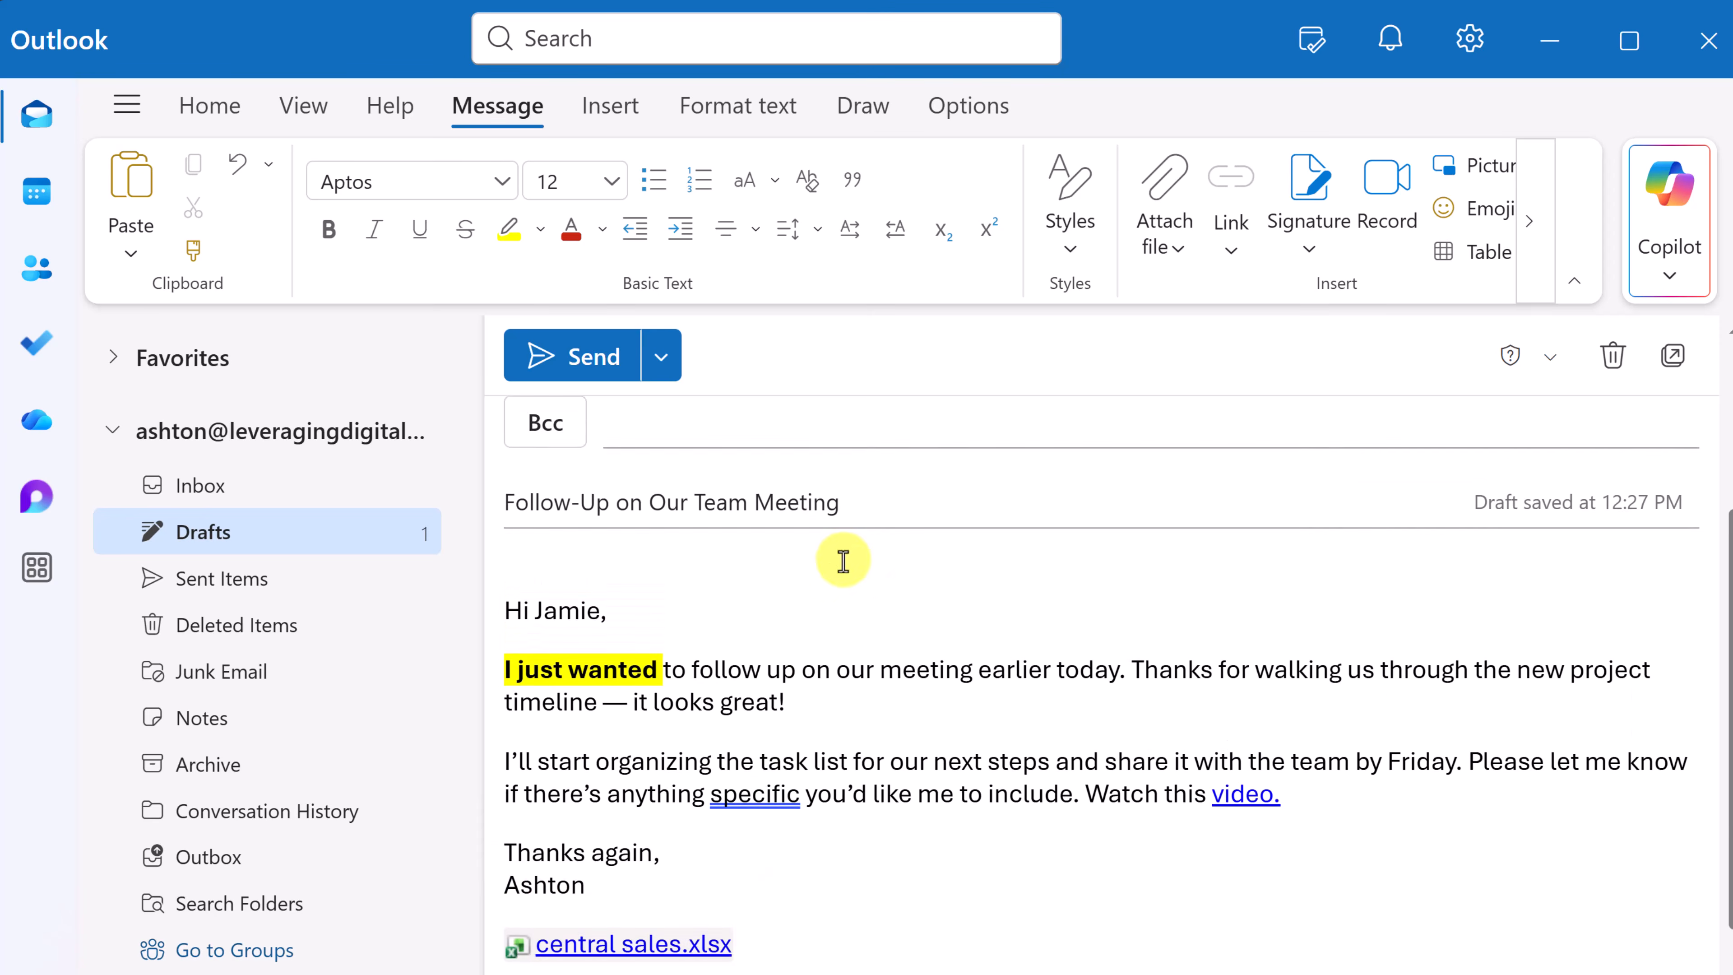
left_click(588, 366)
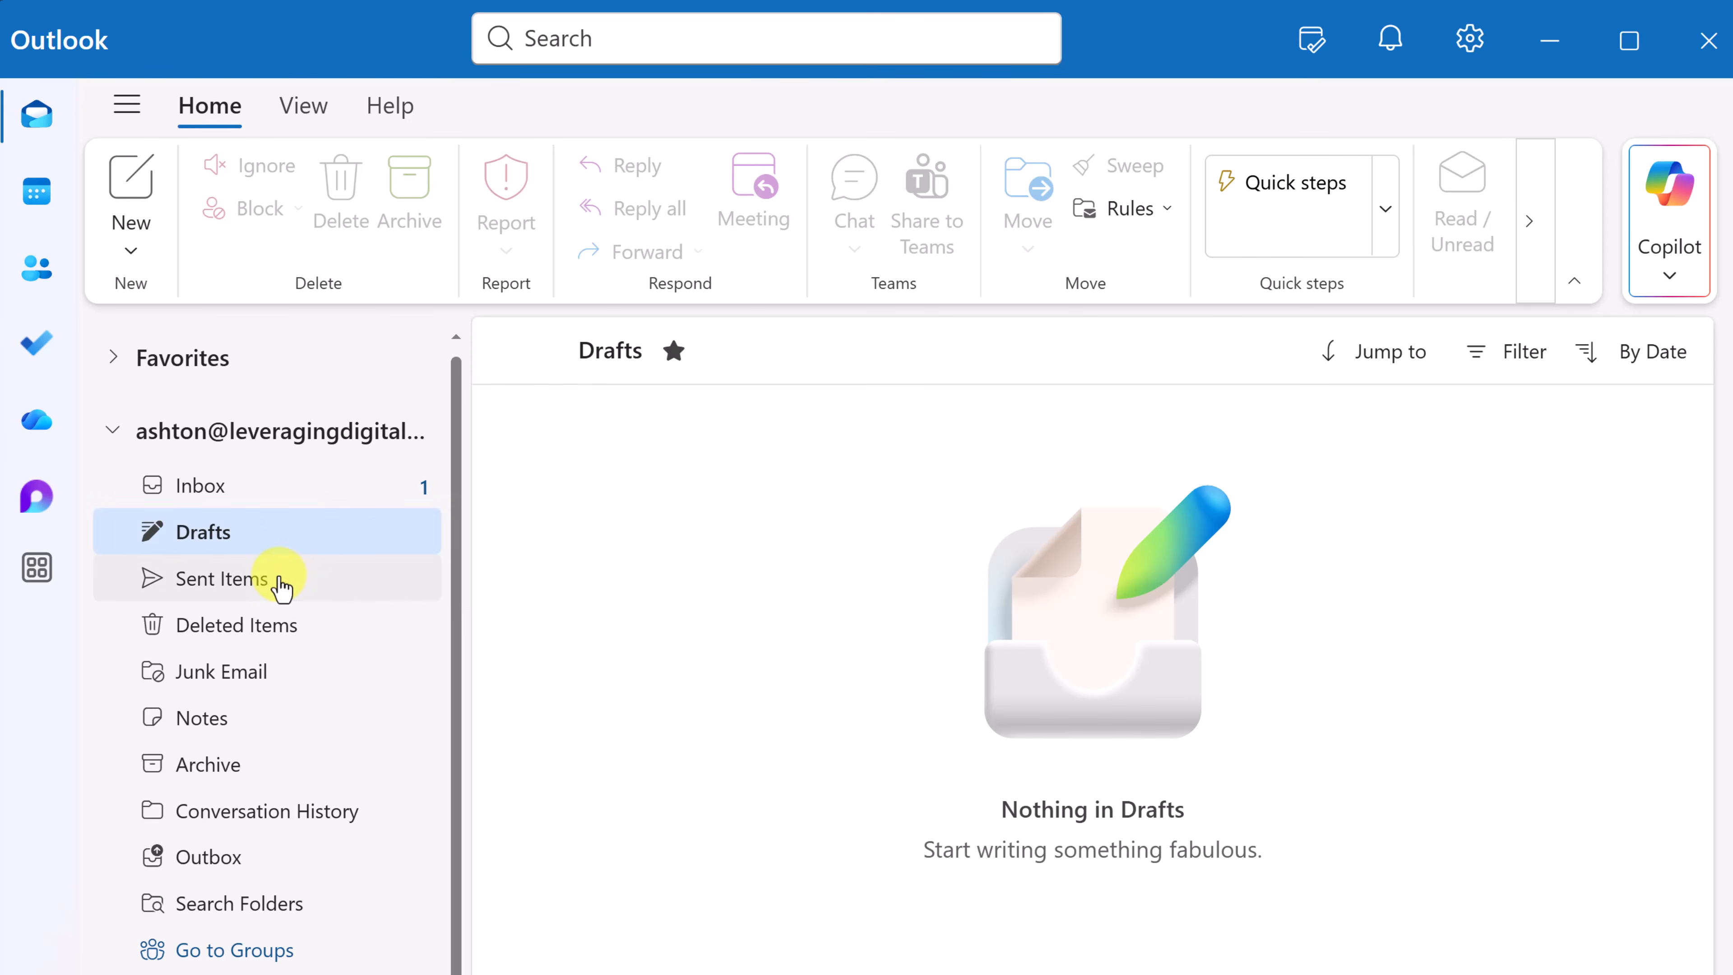
Open the follow-up email from Sent Items in its own window and enlarge that window
left_click(265, 592)
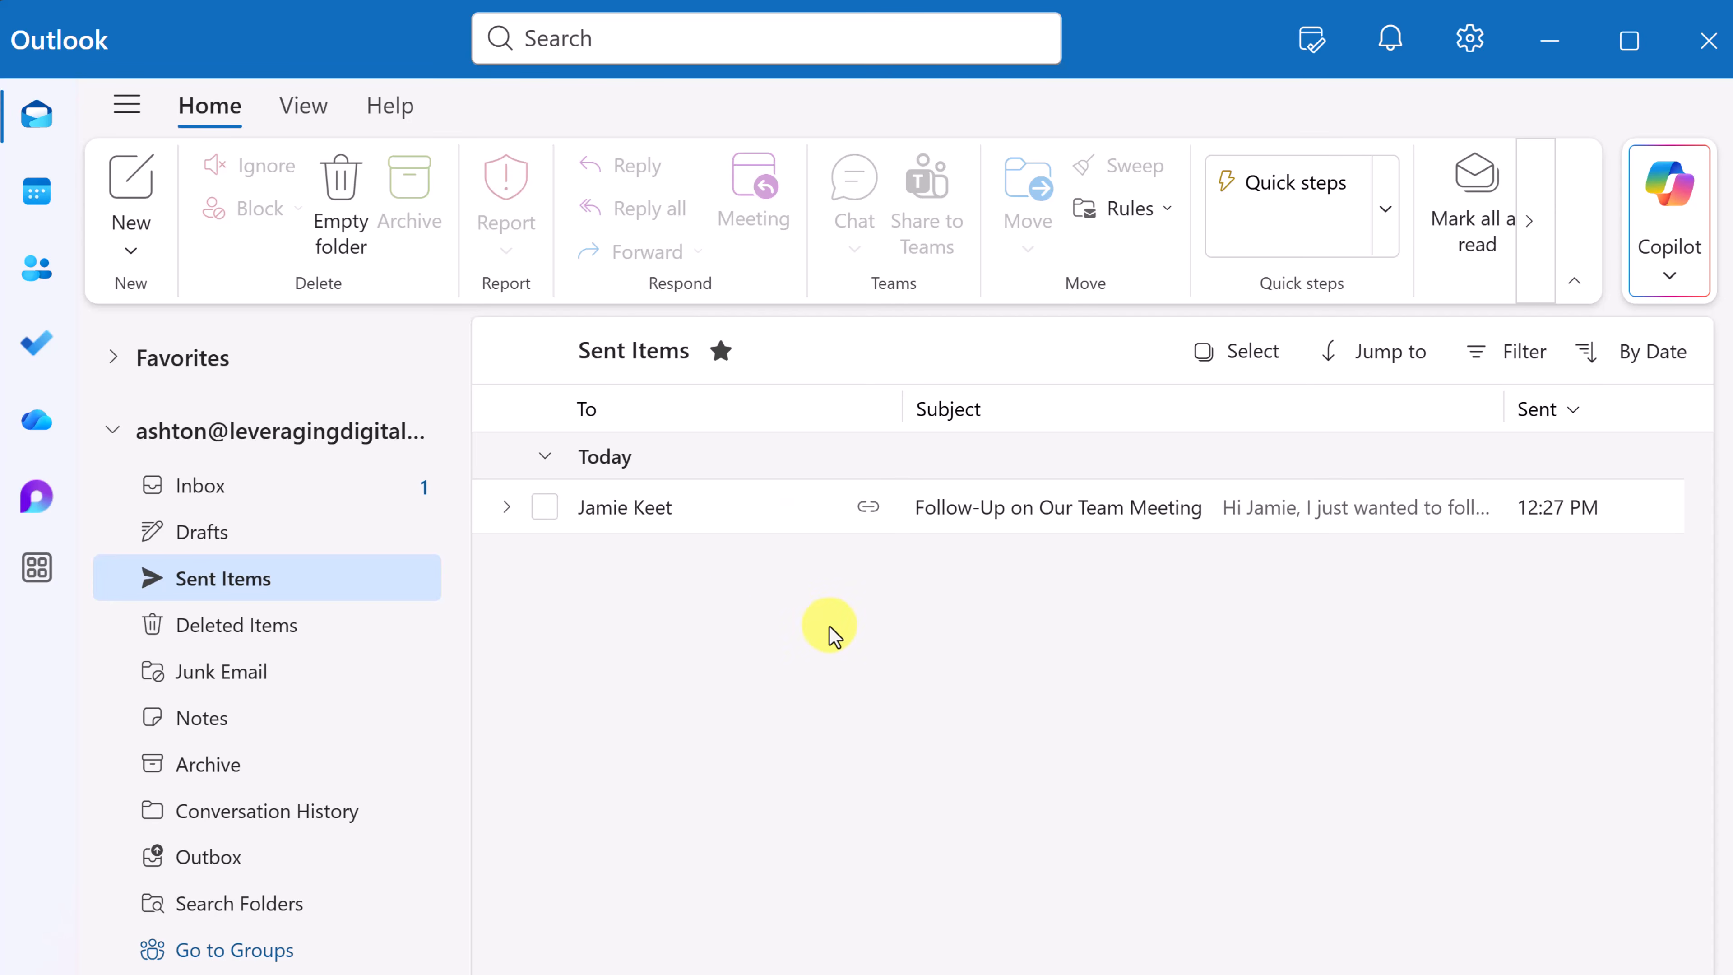
double_click(1000, 521)
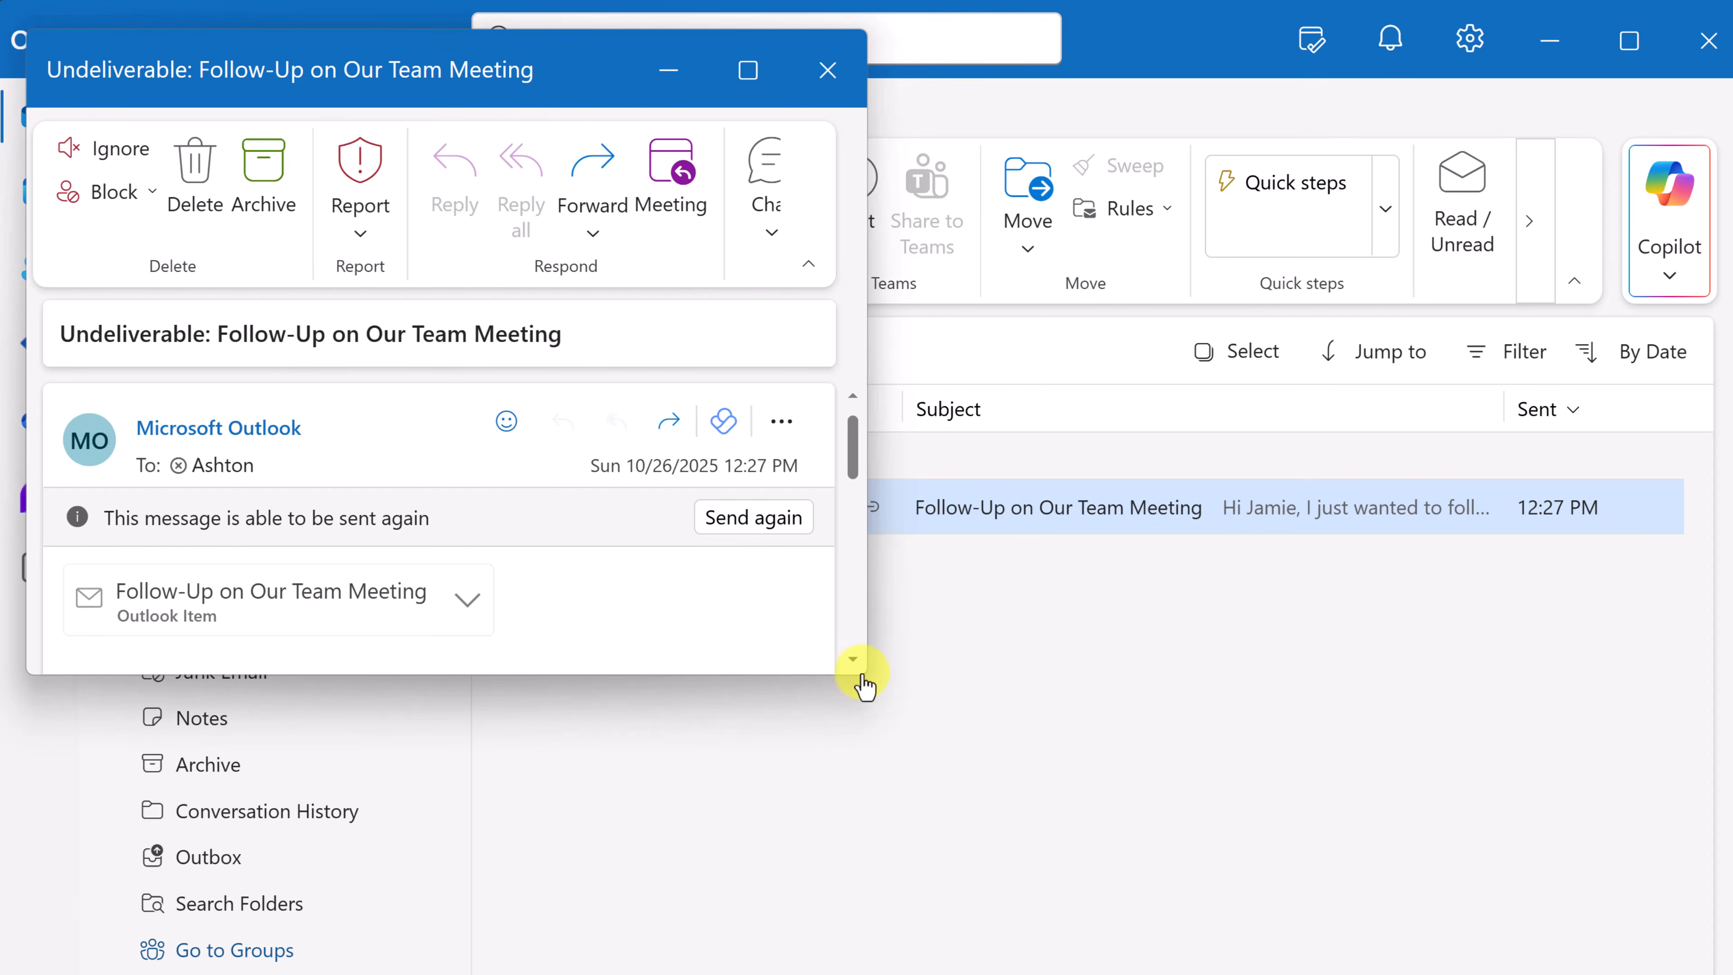
left_click_drag(861, 673, 1068, 925)
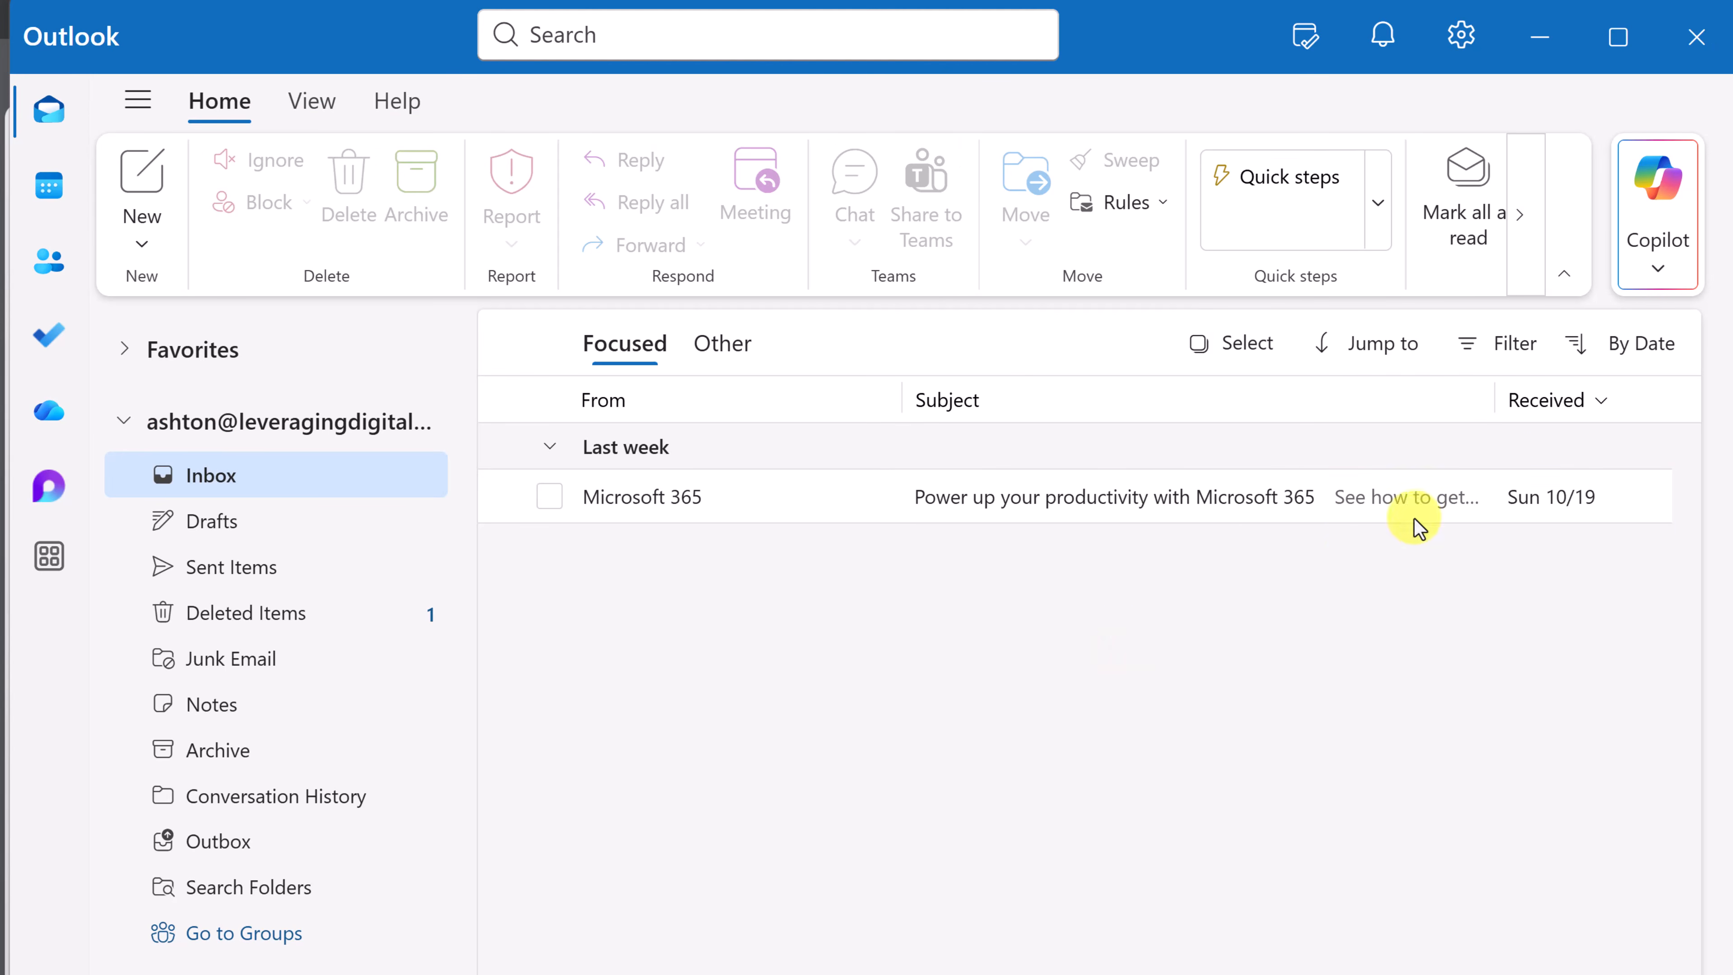
Open Copilot, look through its list of agents and past conversations, and close it again
left_click(1660, 217)
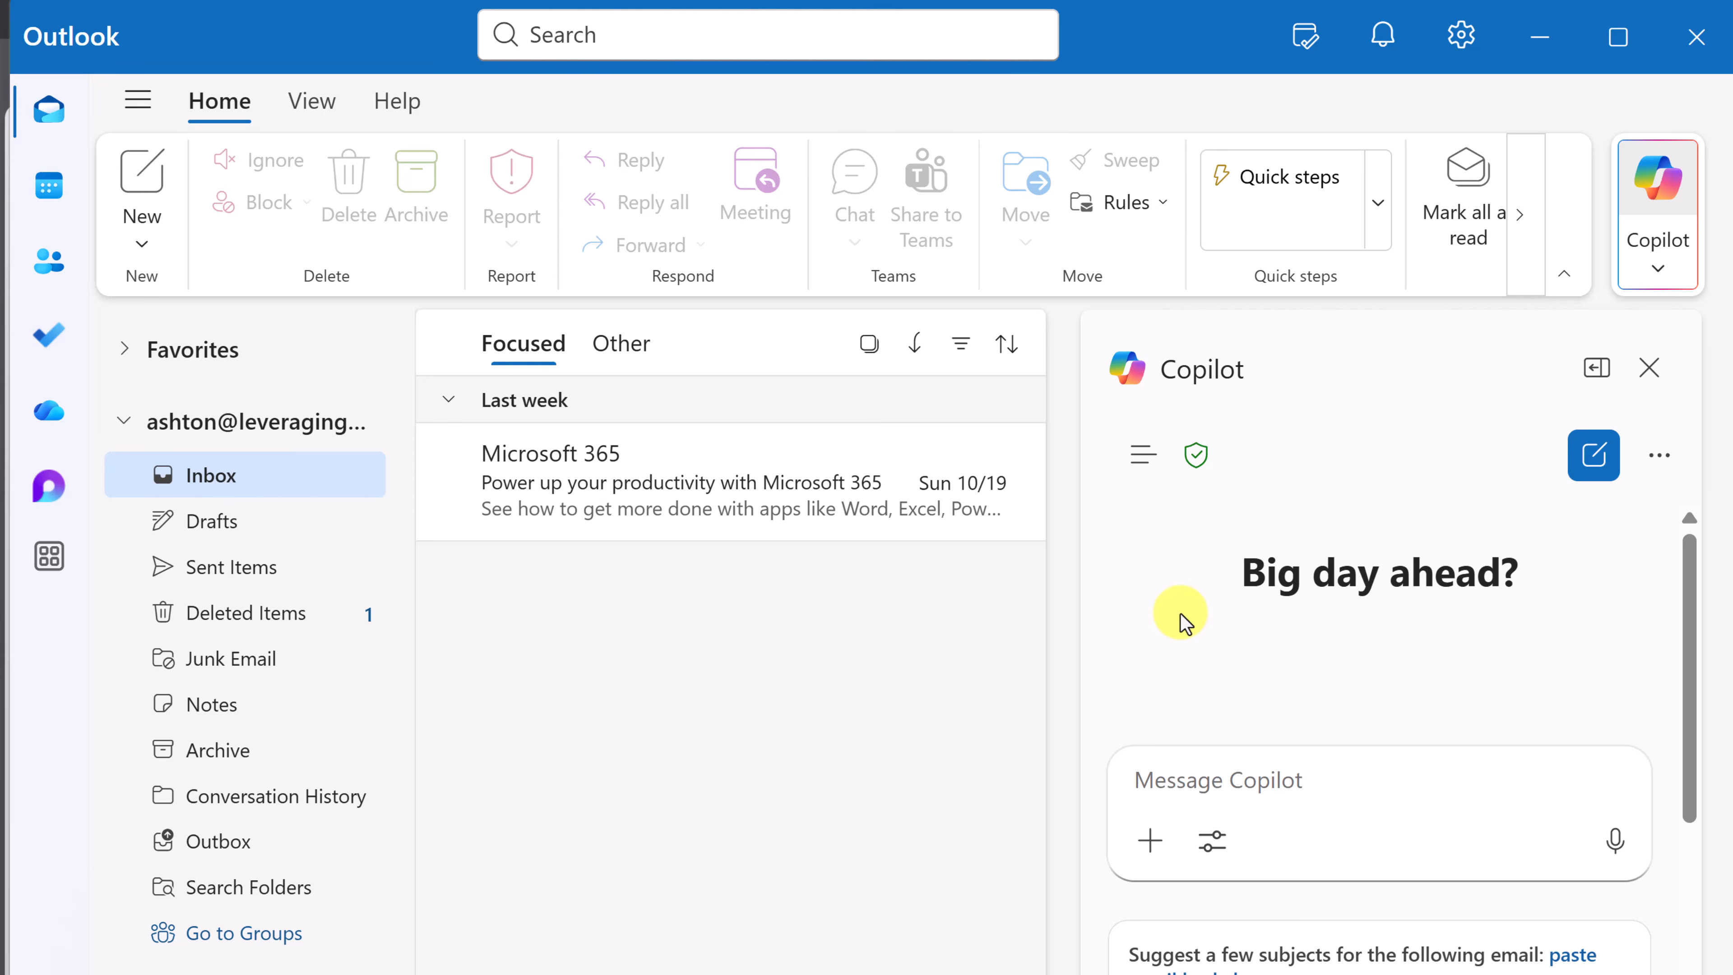
left_click(1143, 456)
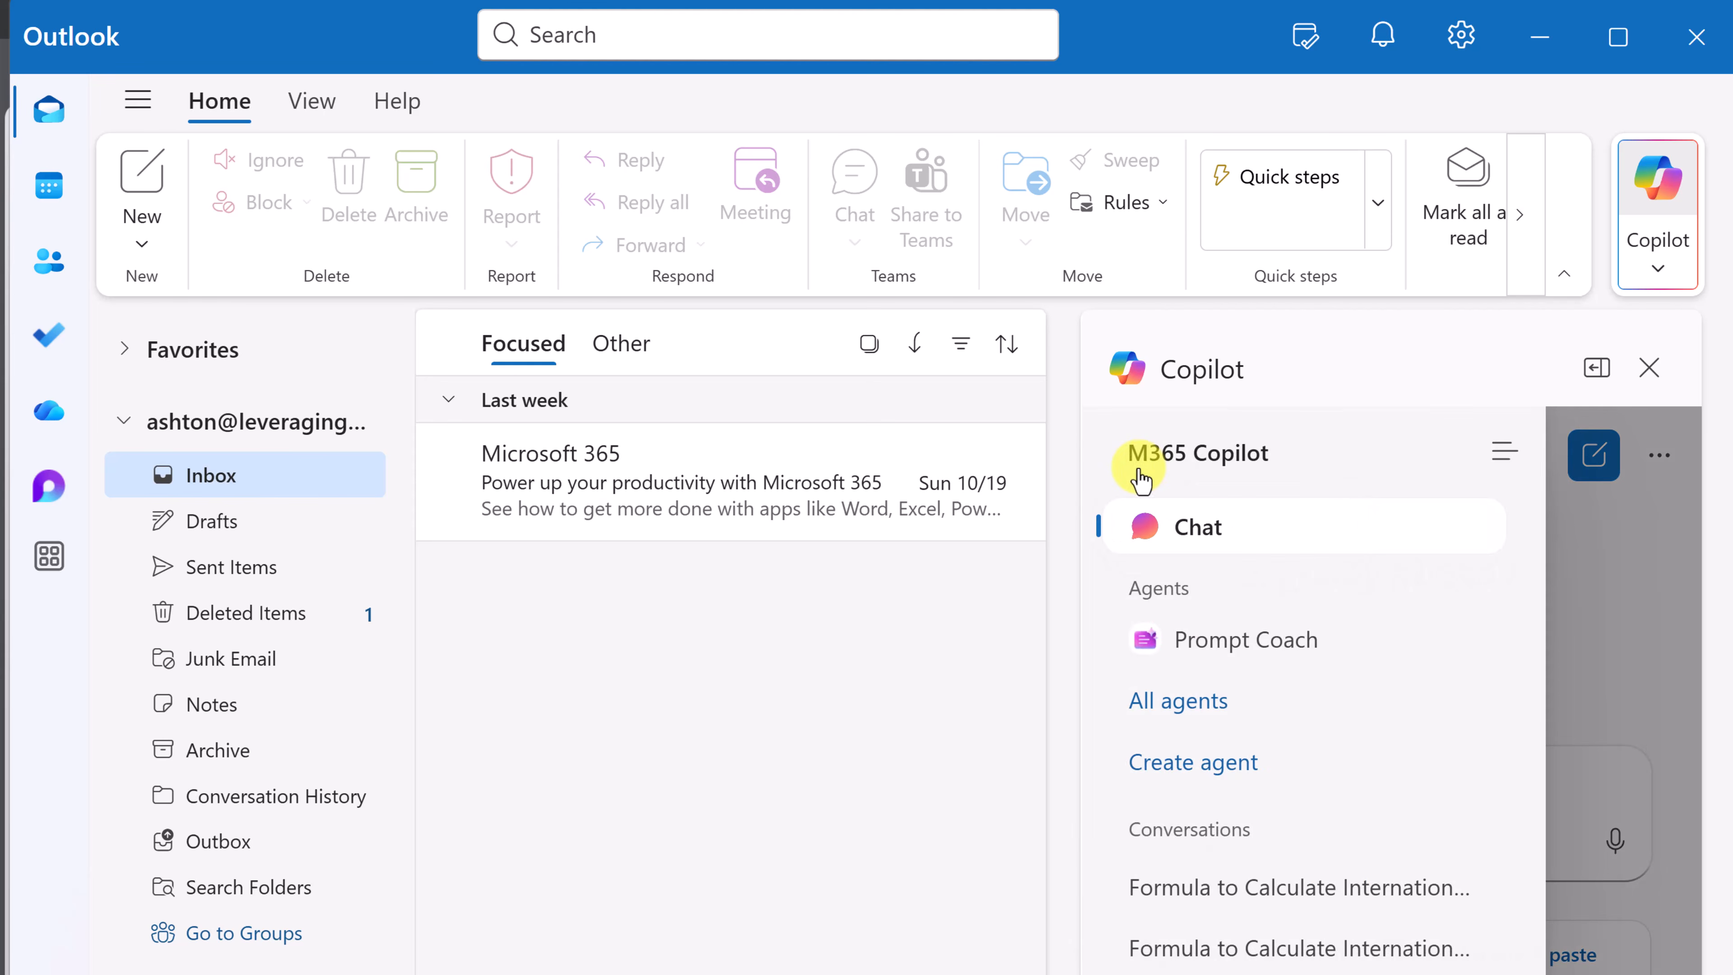
scroll(1304, 645, "down", 3)
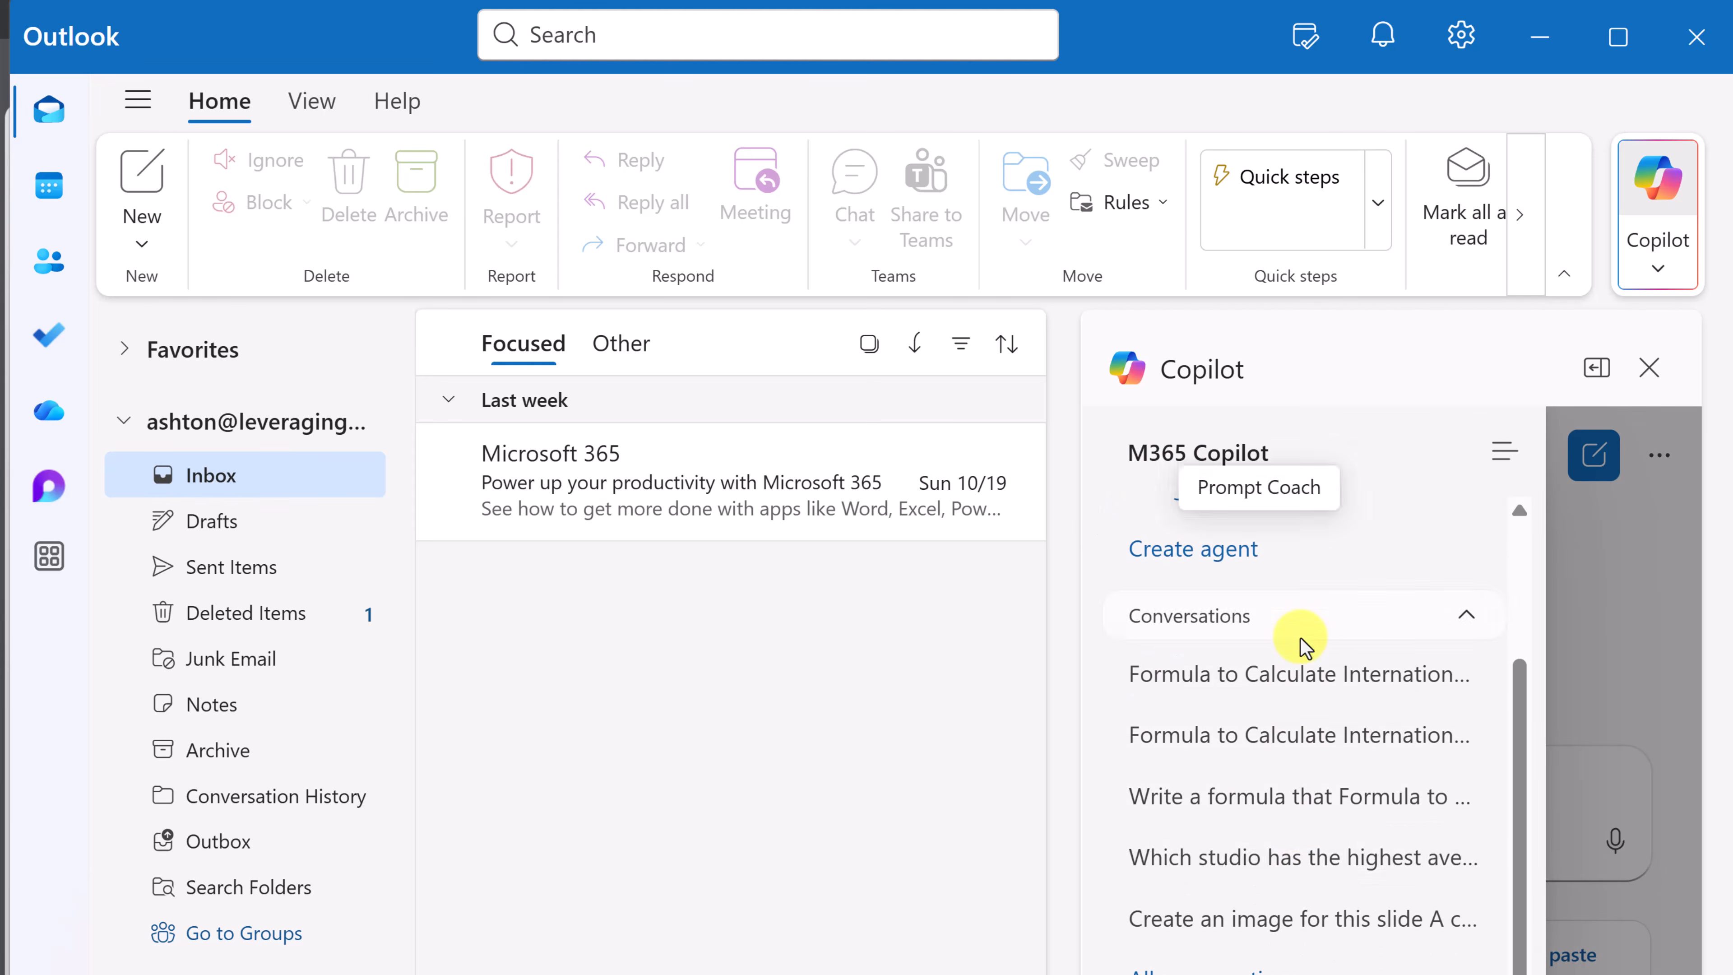
scroll(1303, 832, "up", 3)
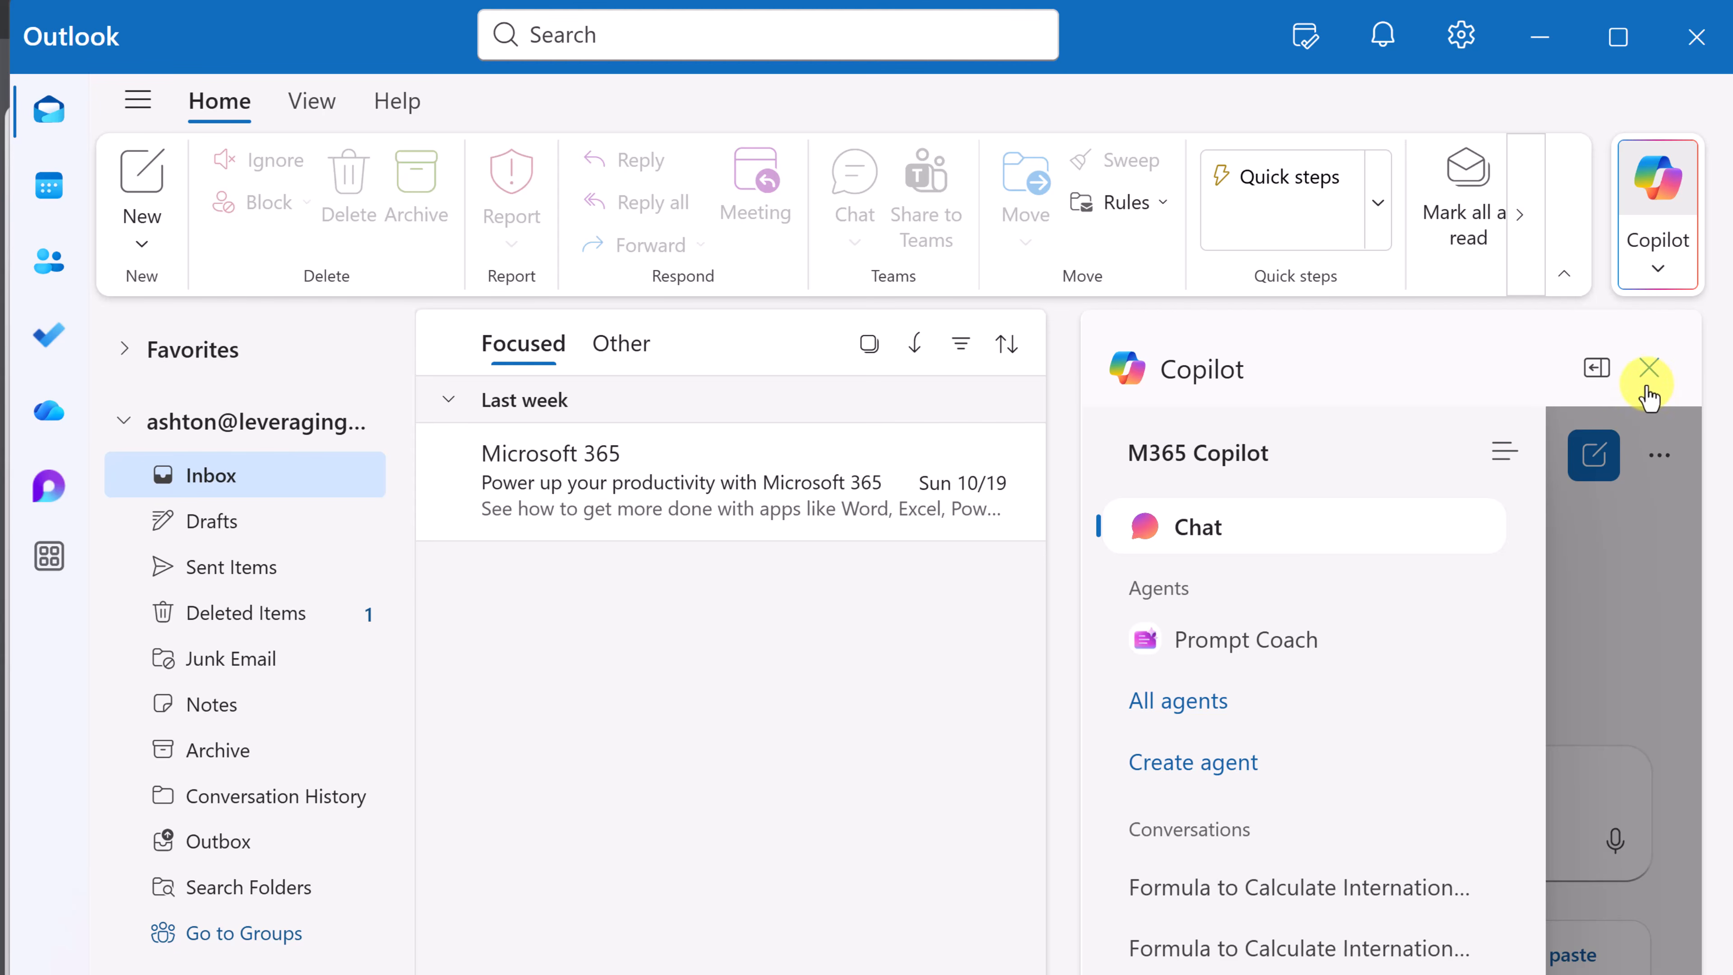
left_click(1649, 369)
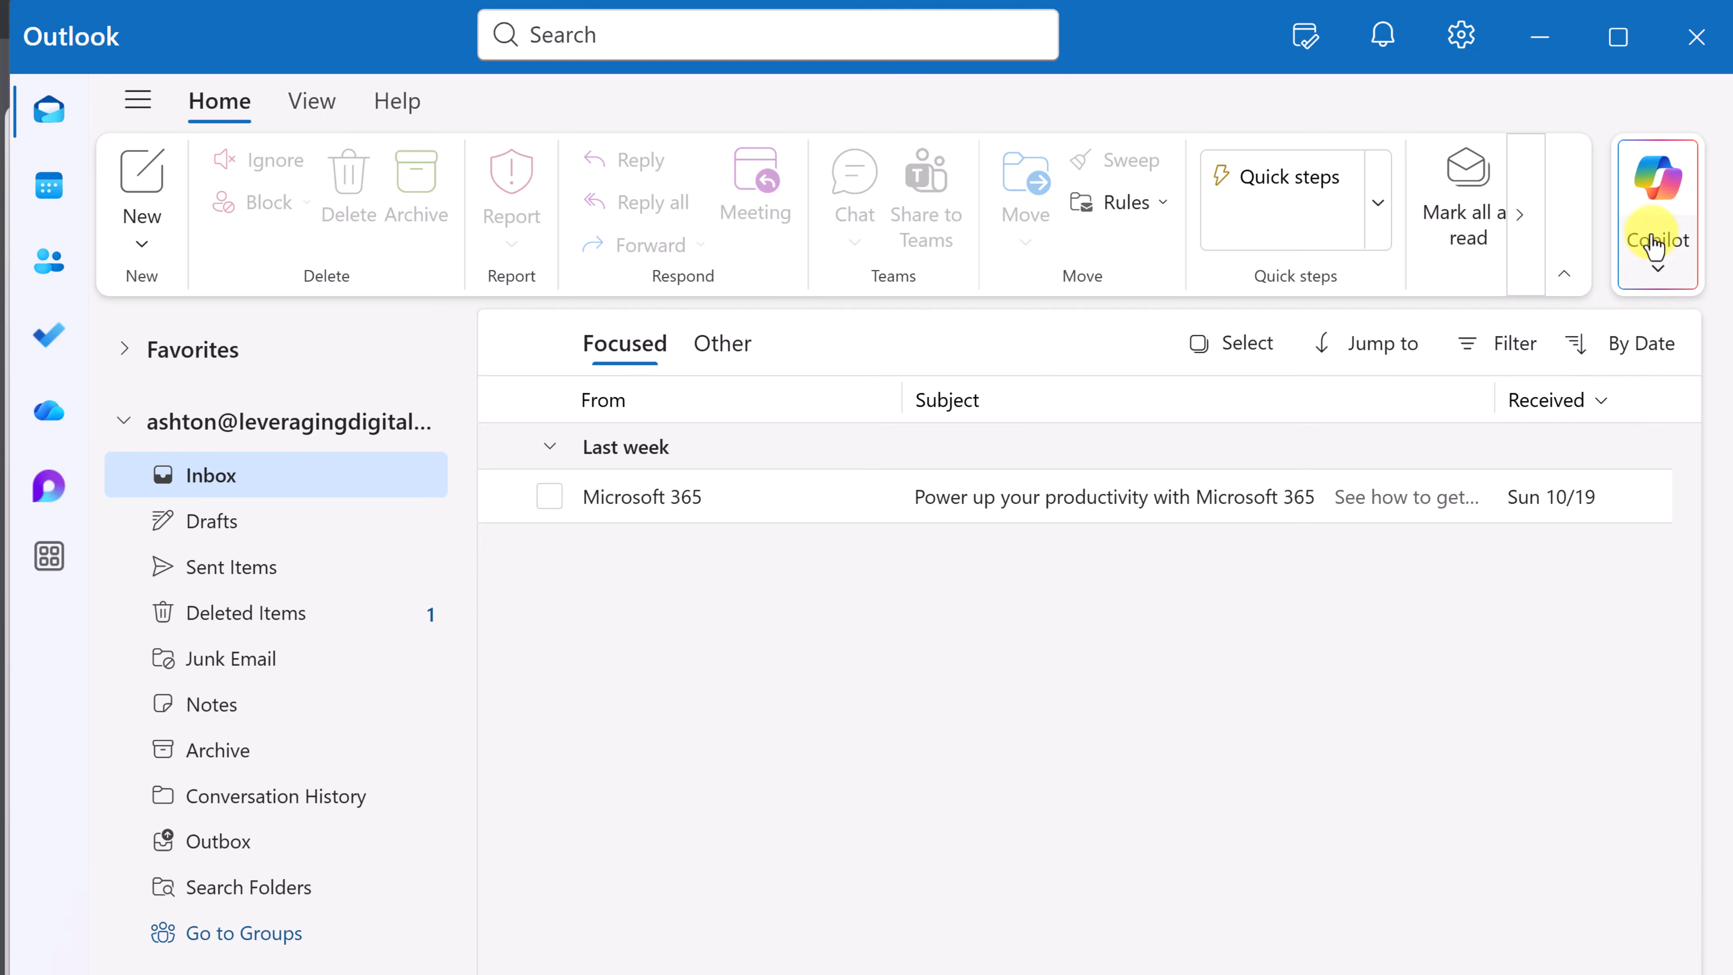
Reopen Copilot and submit the suggested prompt for a brief vacation Out of Office message, leaving the dates blank
left_click(1615, 252)
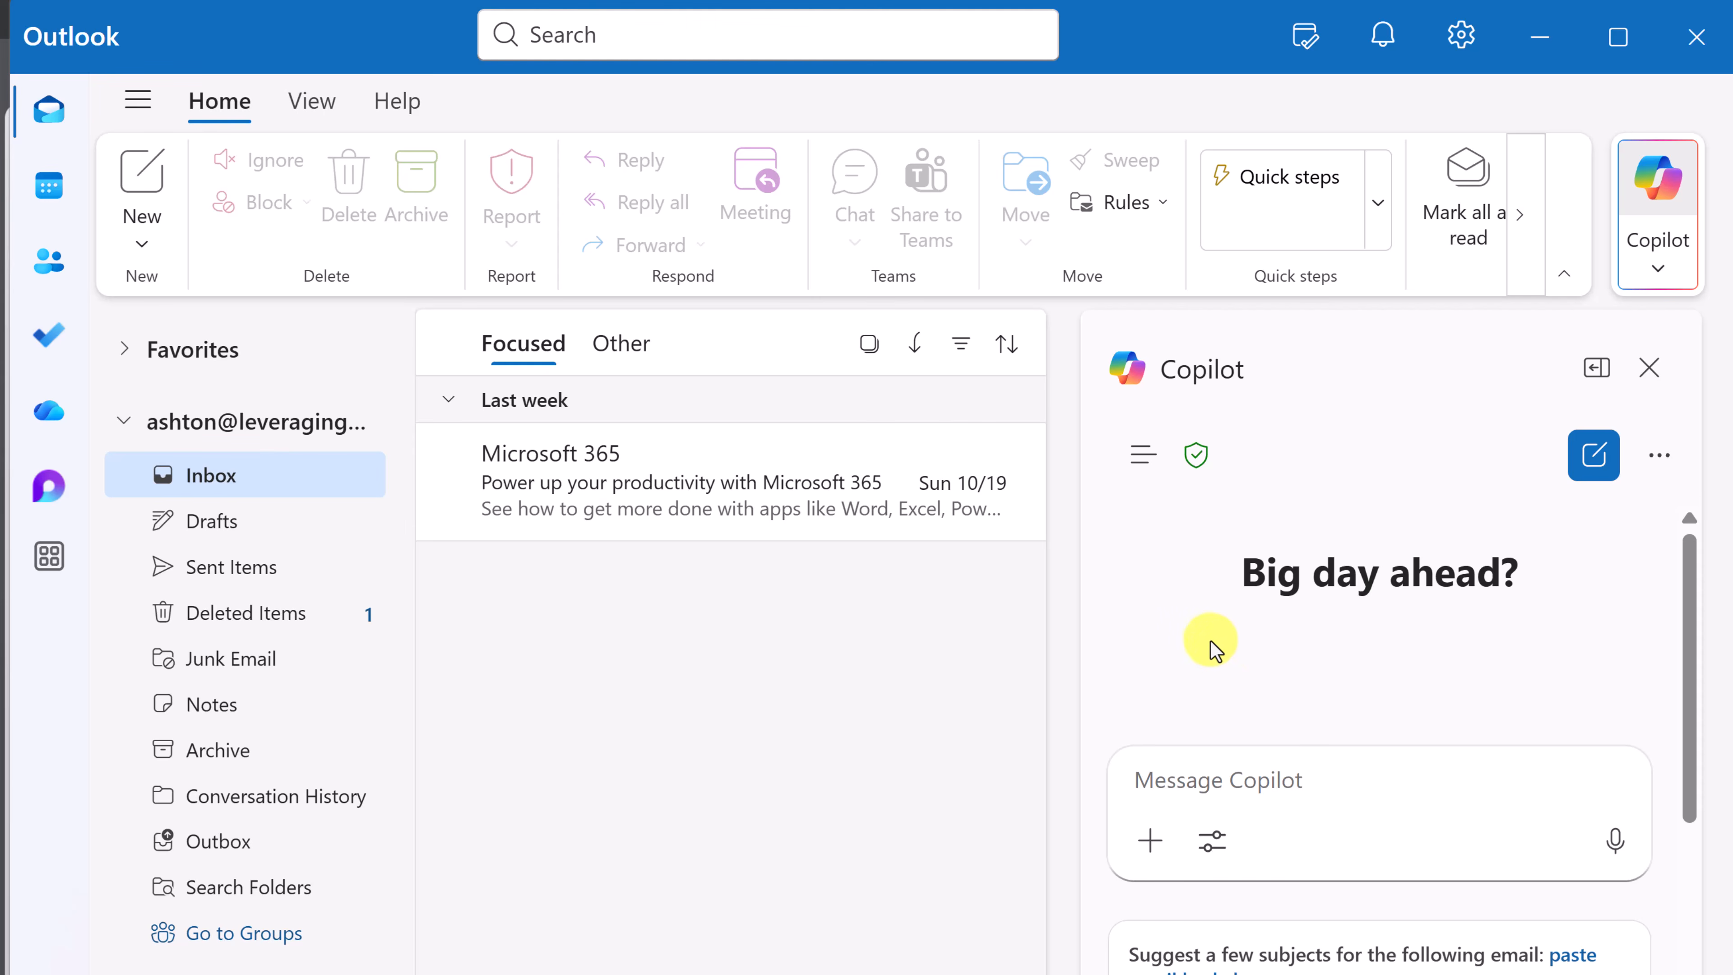
scroll(1219, 685, "down", 2)
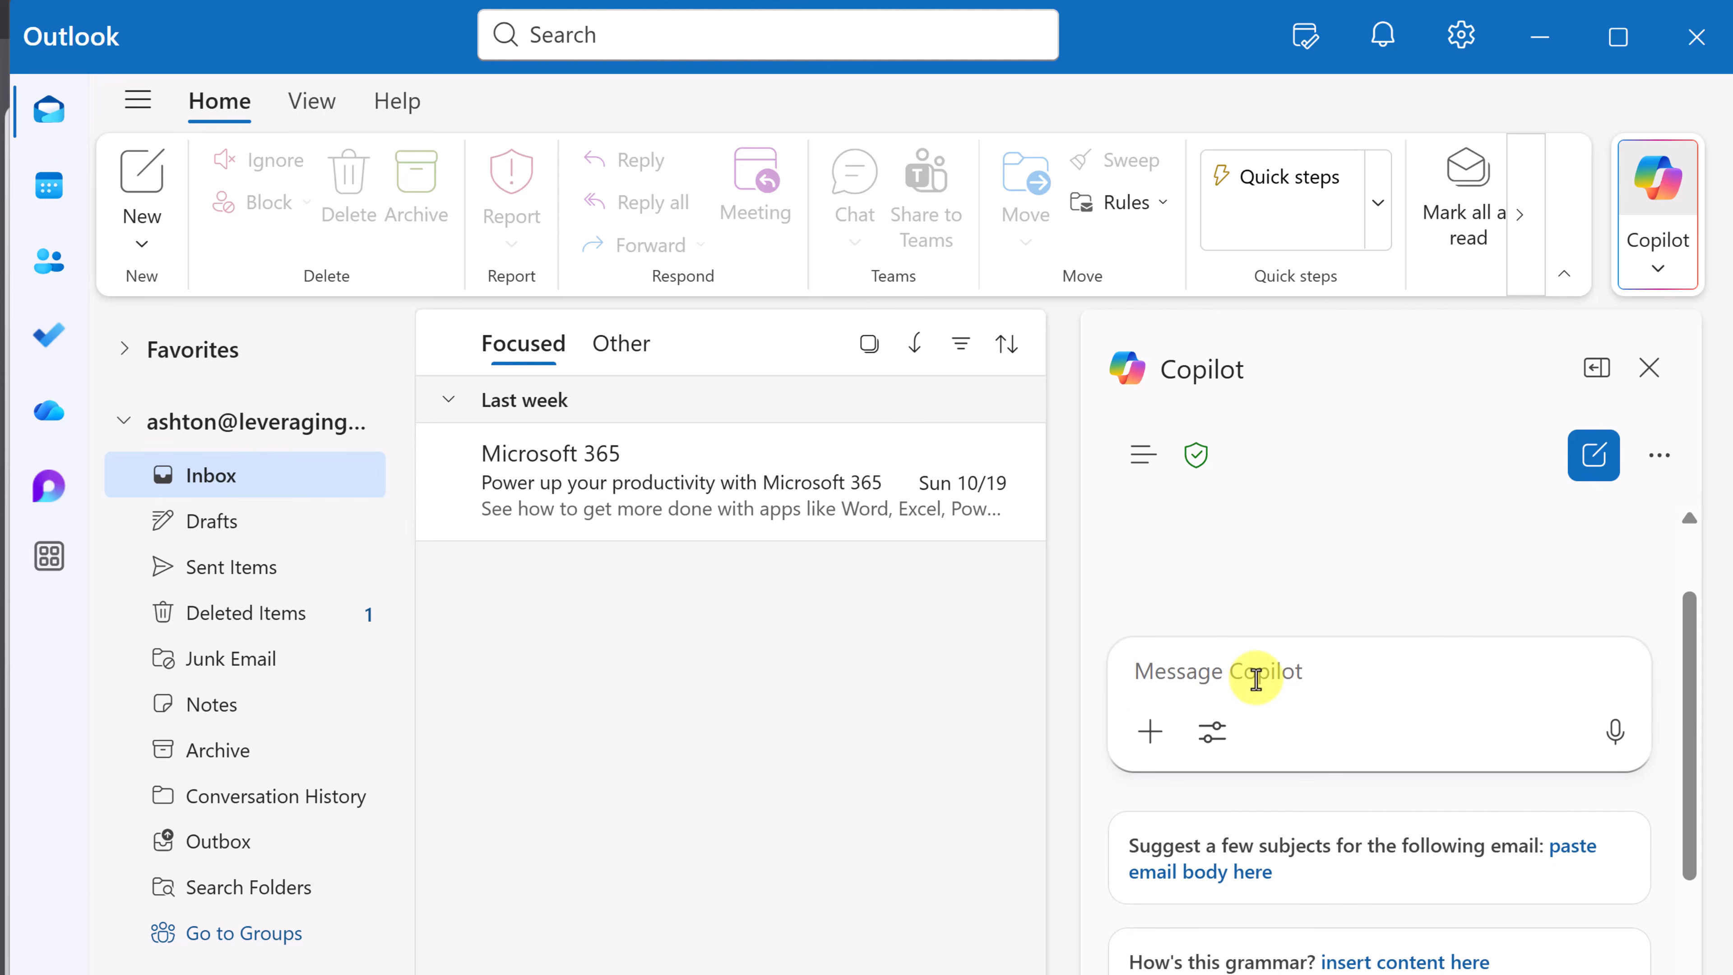
scroll(1256, 678, "down", 5)
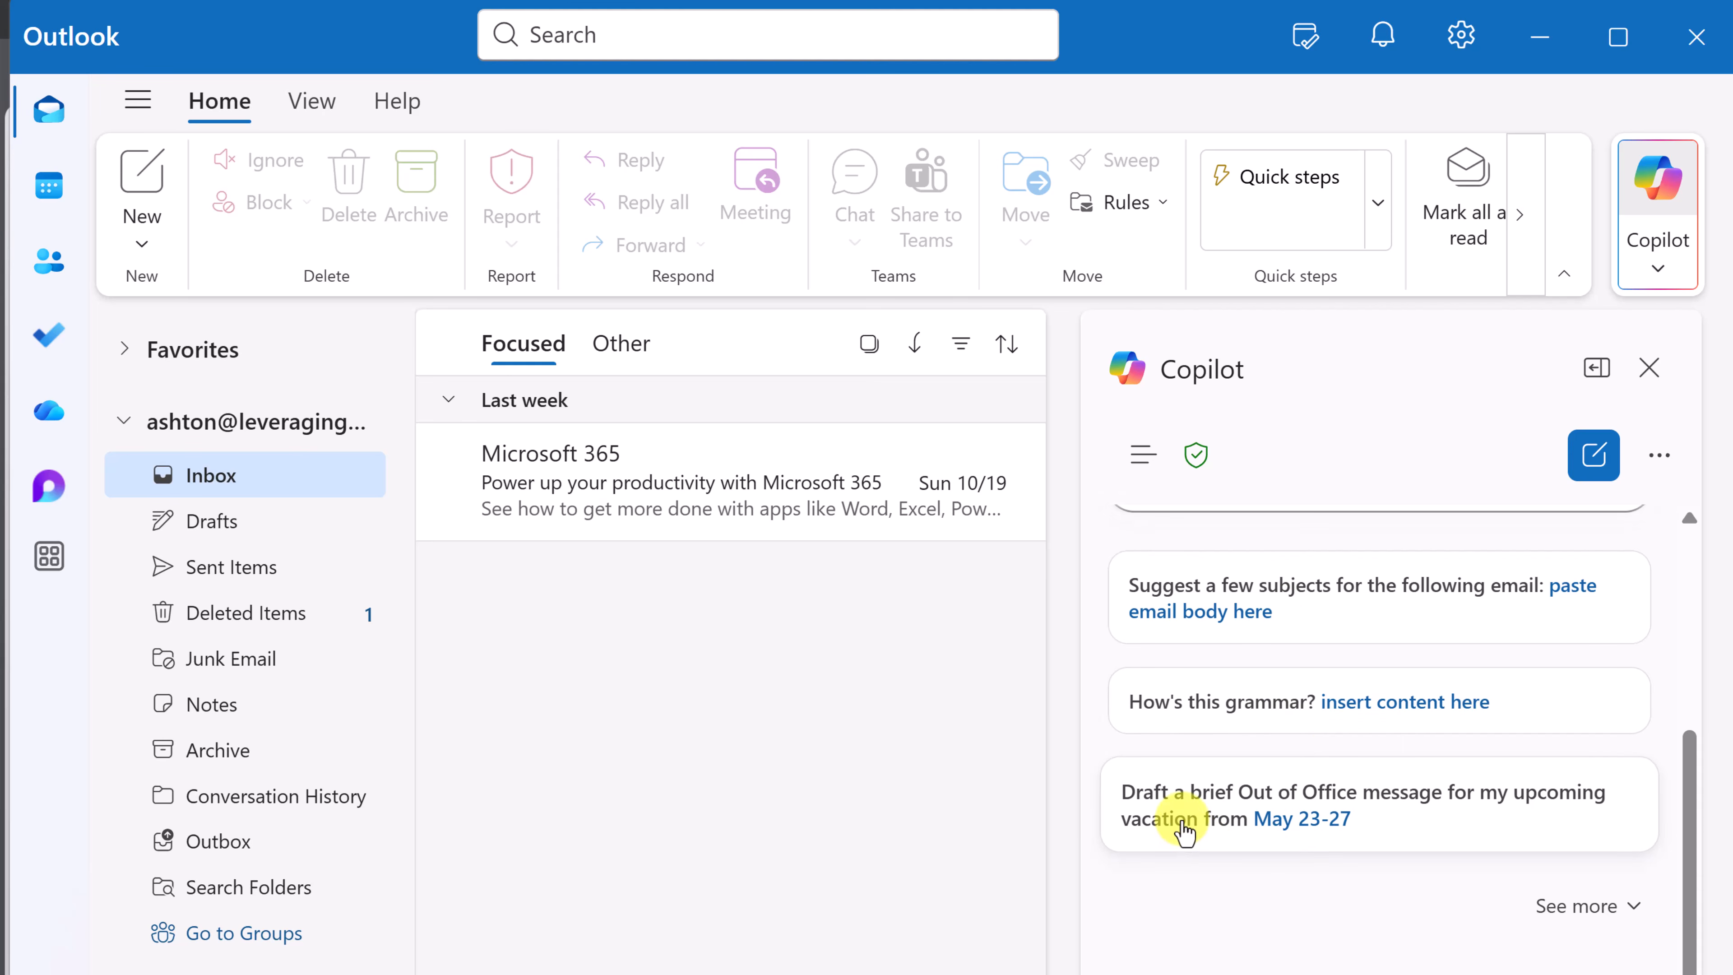
left_click(1192, 845)
scroll(1242, 801, "down", 1)
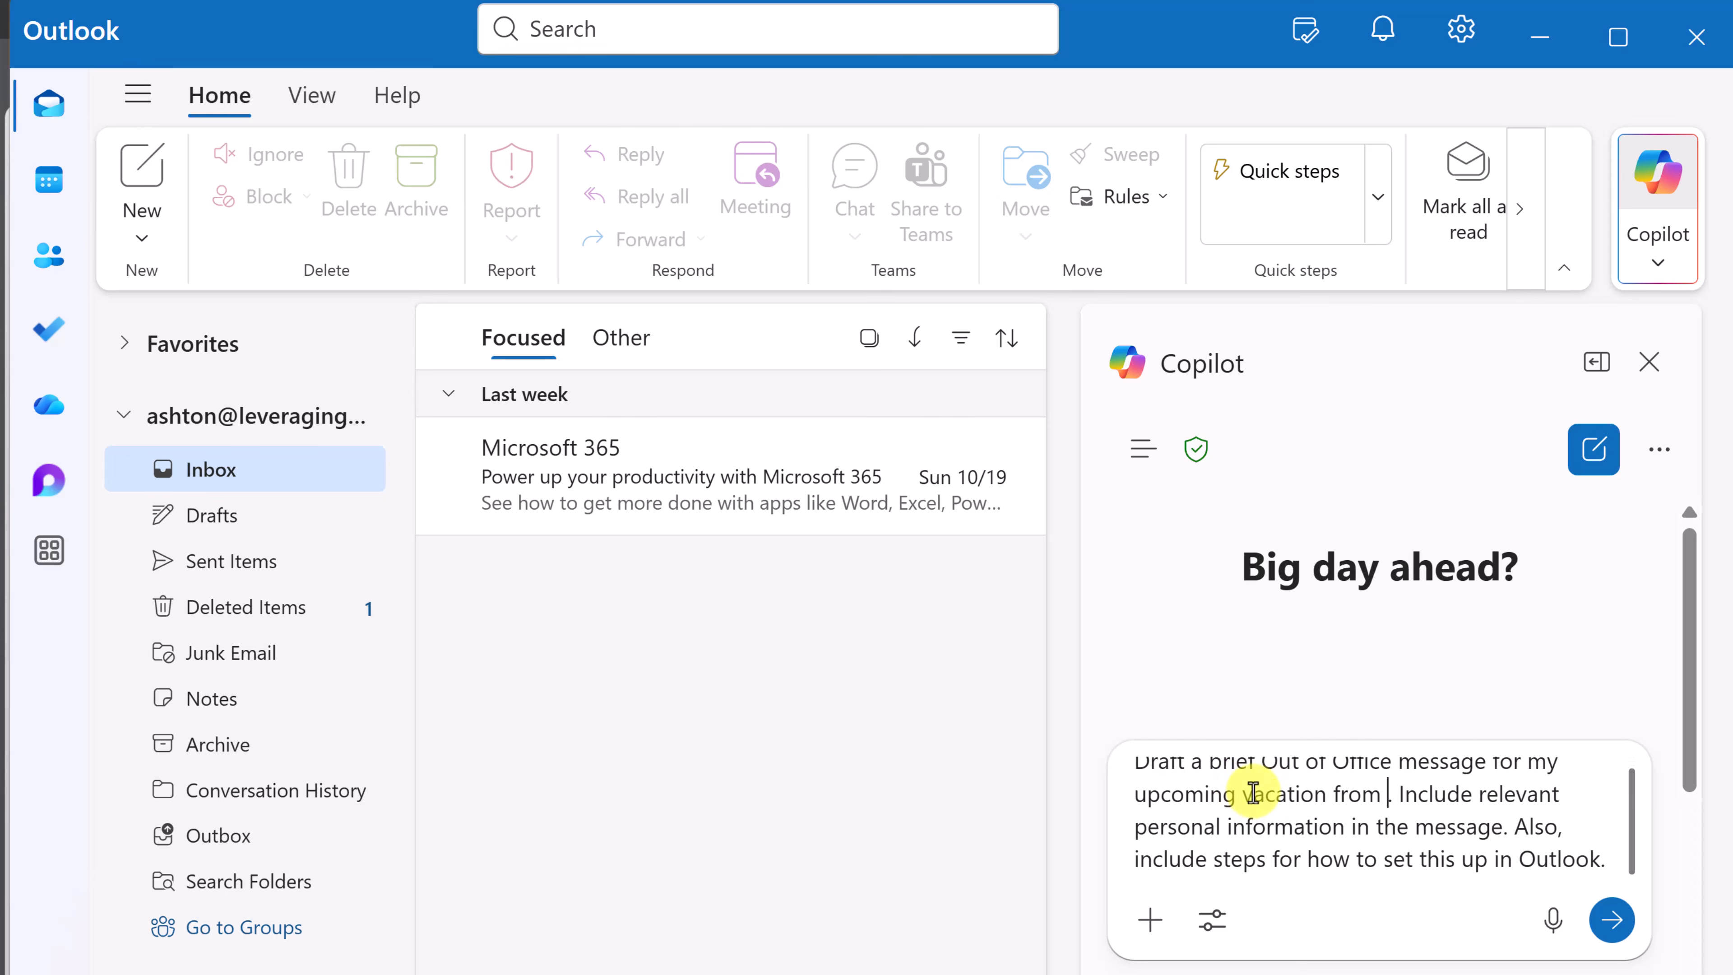
scroll(1264, 805, "up", 1)
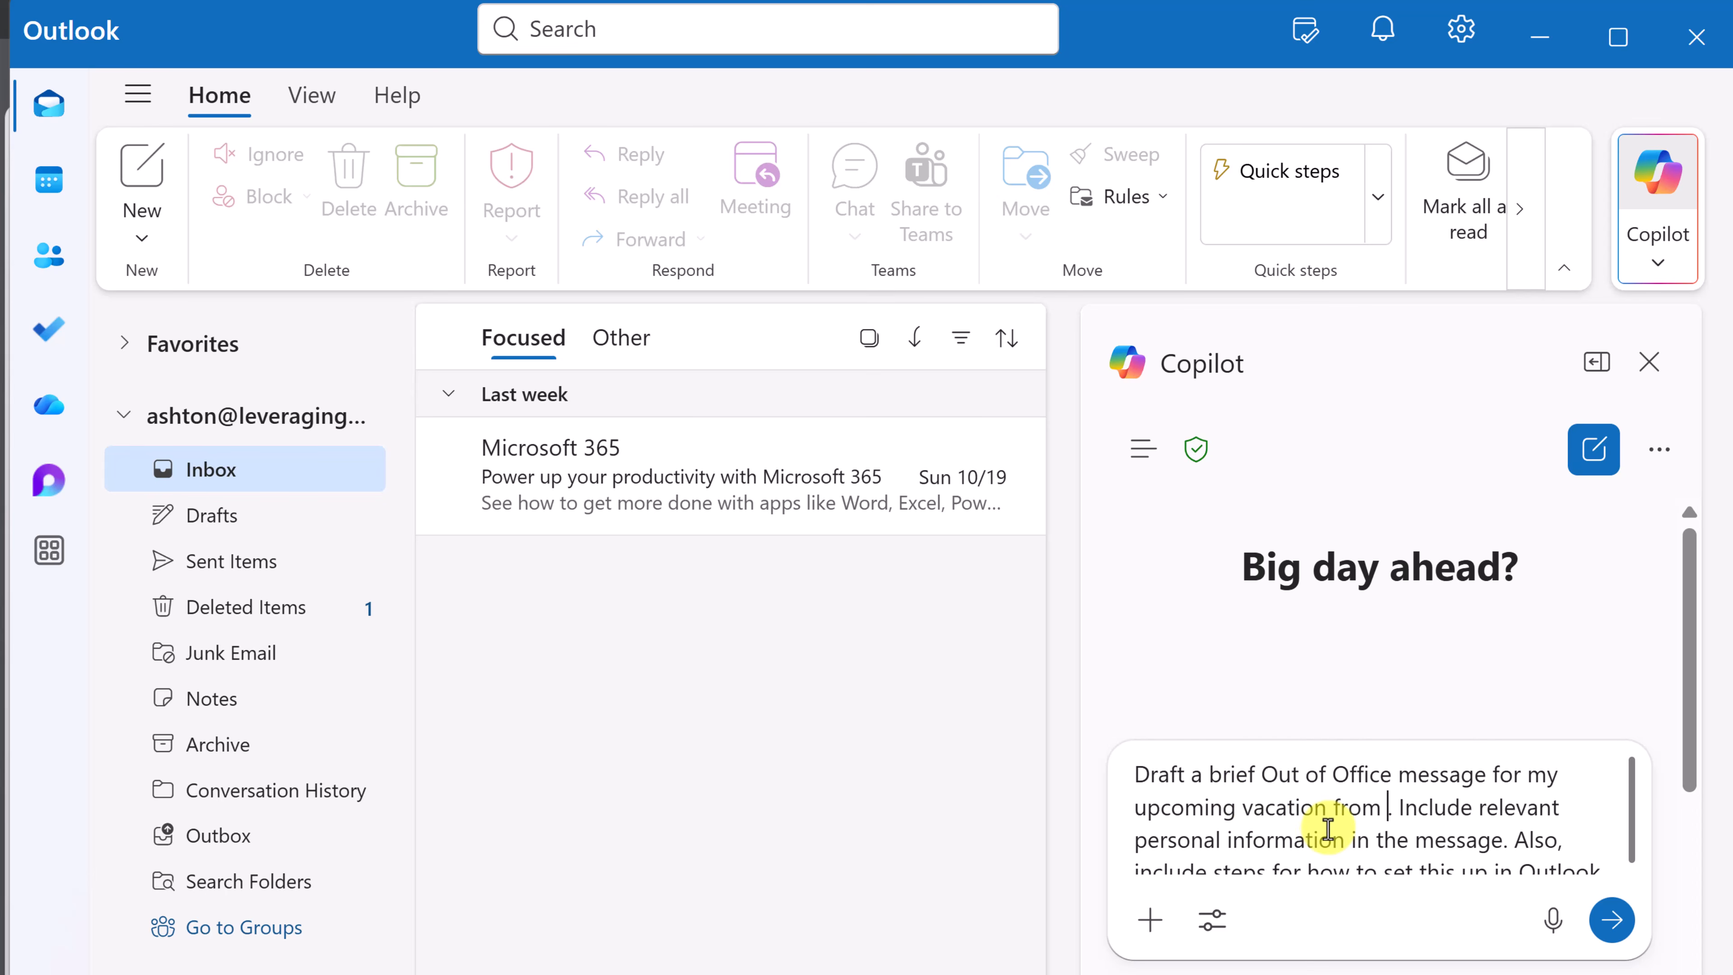
scroll(1327, 830, "down", 1)
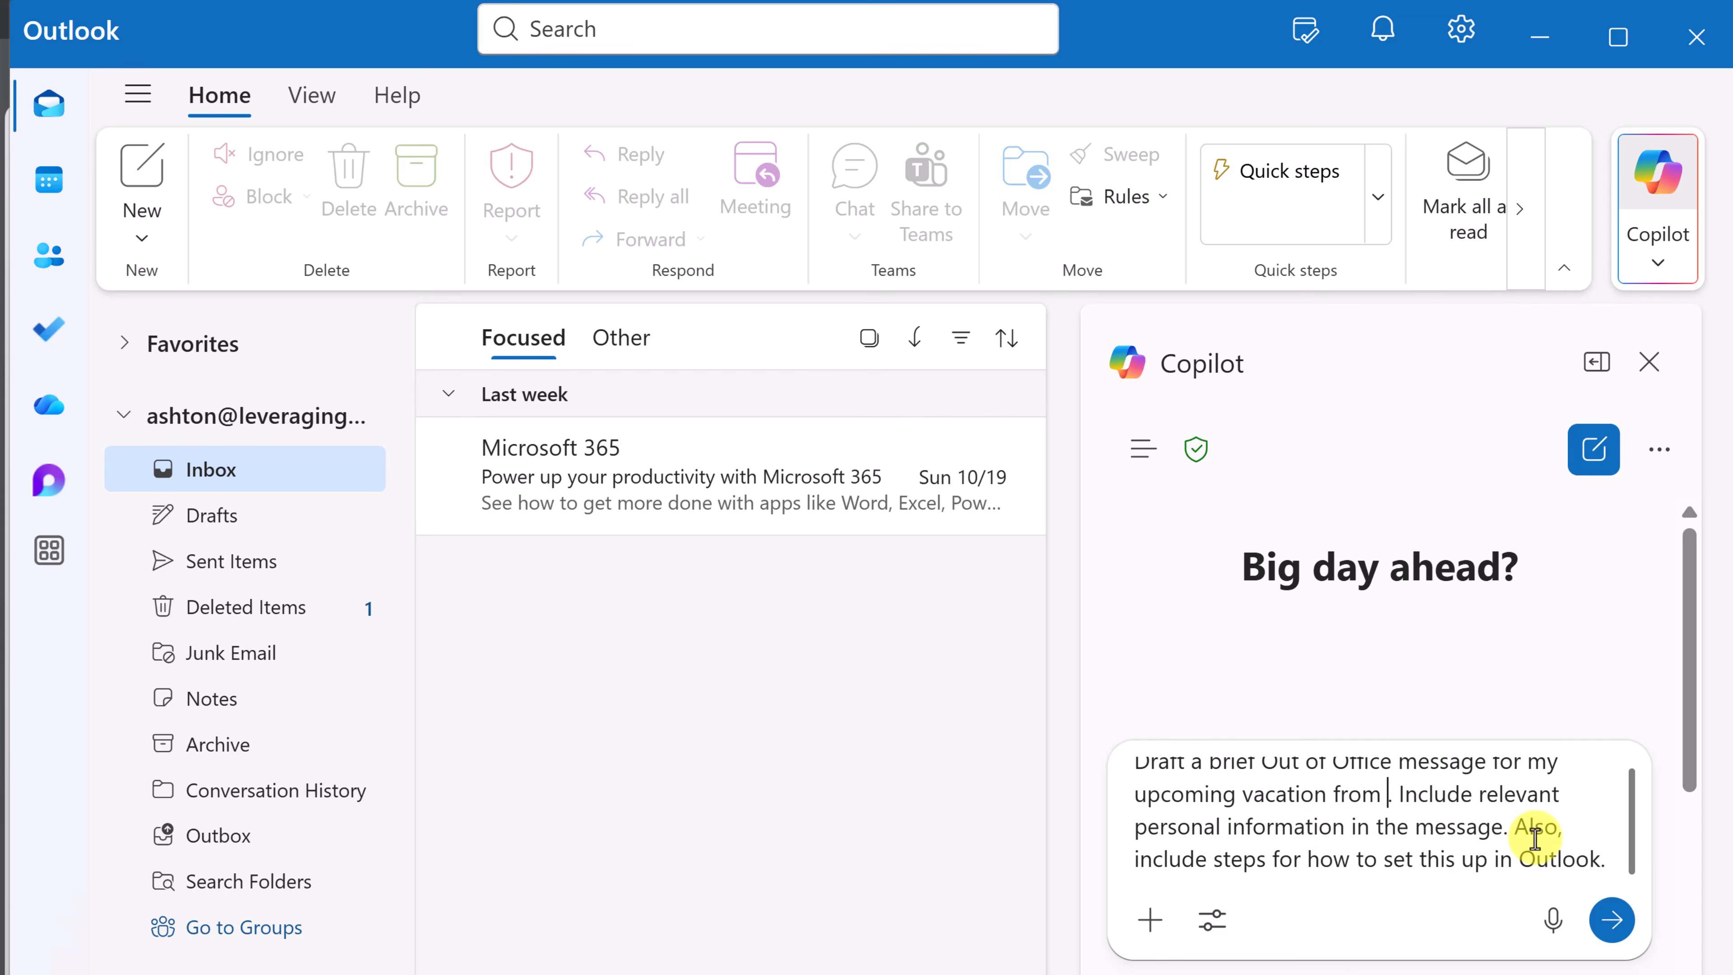
left_click(1610, 925)
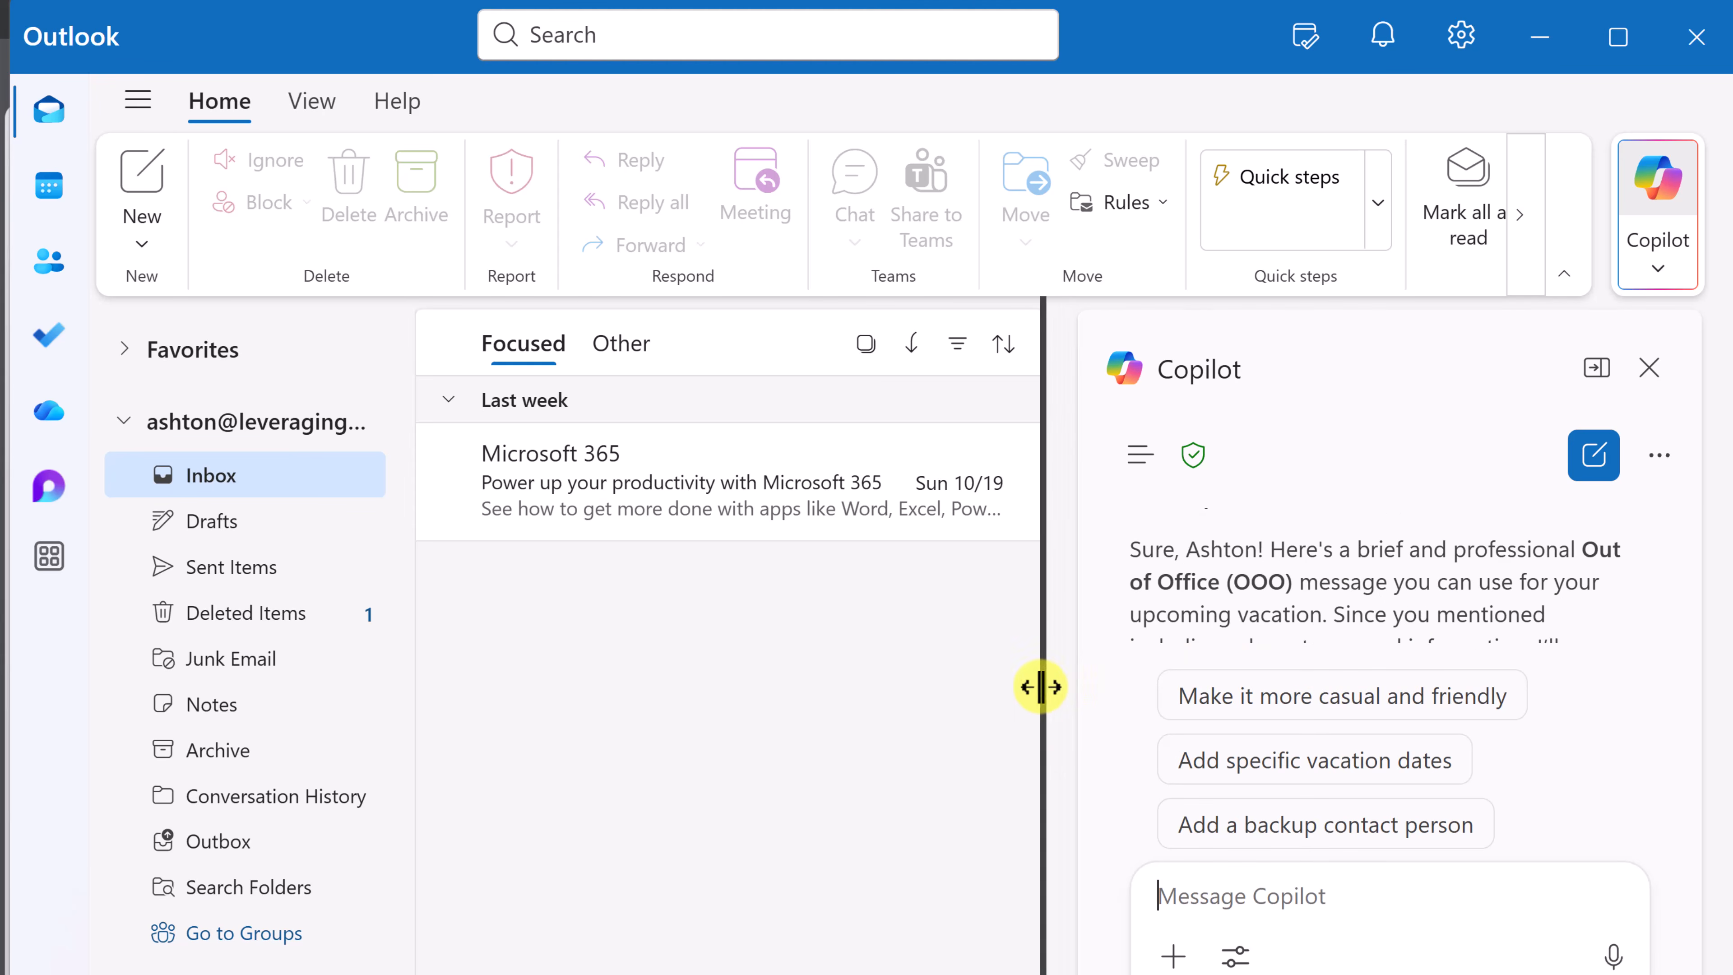
Widen the Copilot pane and read through the generated Out of Office message and its setup instructions
left_click_drag(1041, 686, 751, 686)
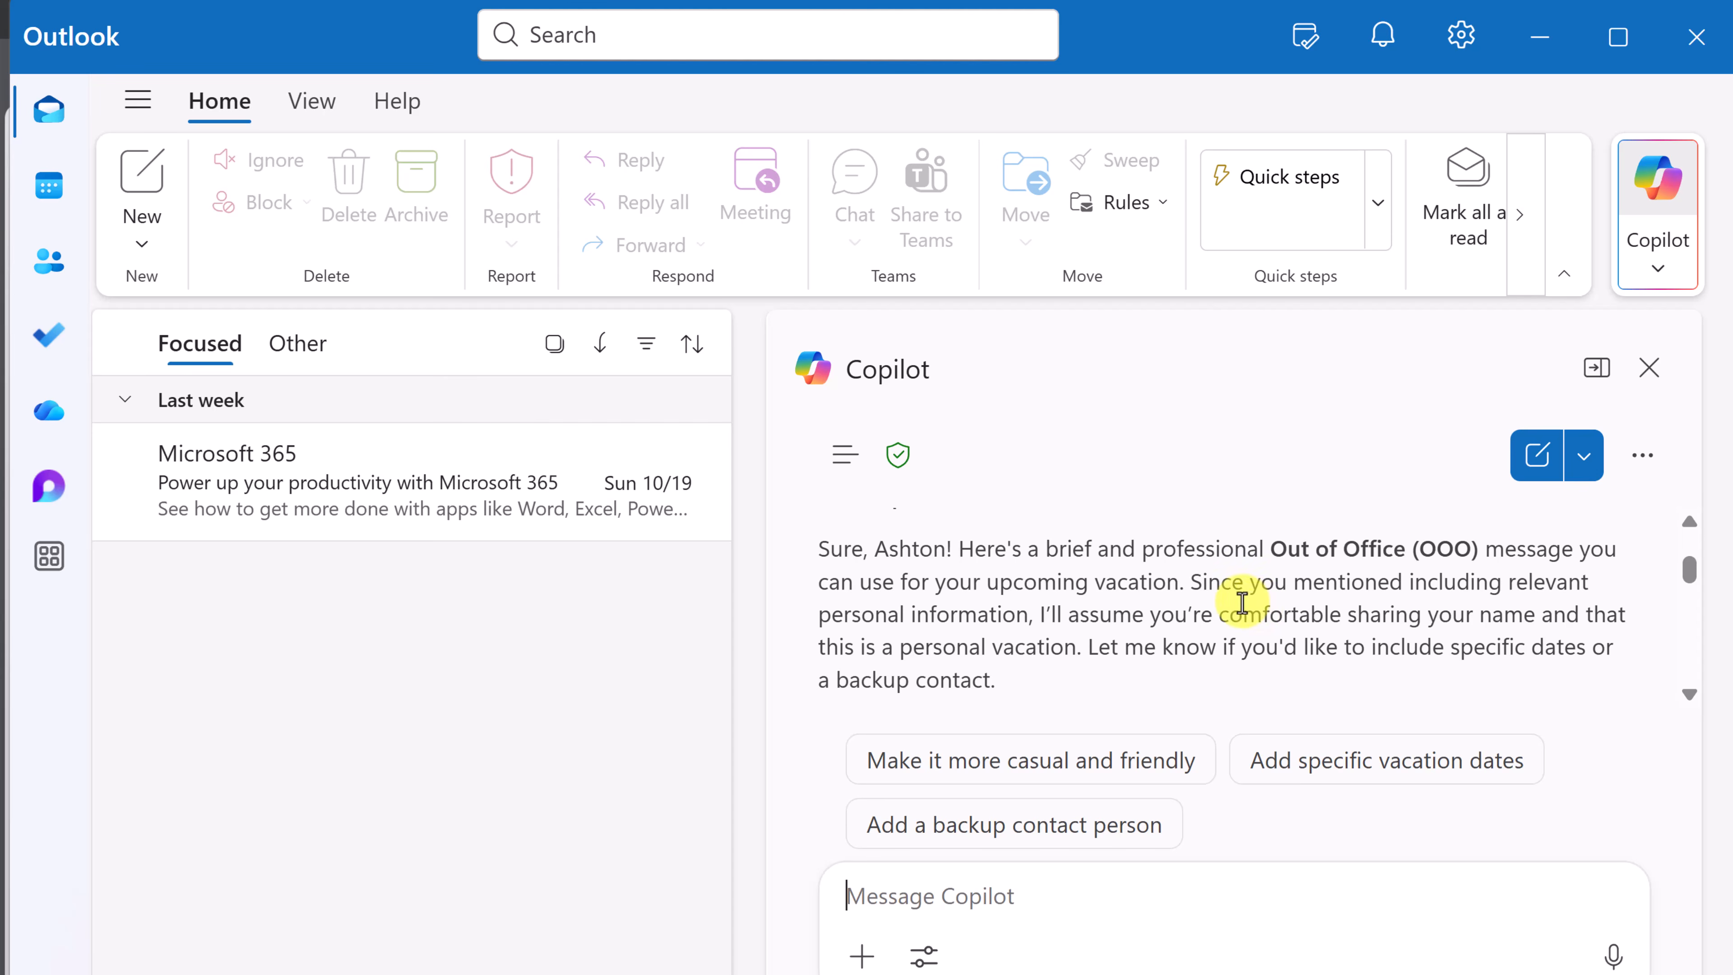
scroll(1205, 582, "down", 3)
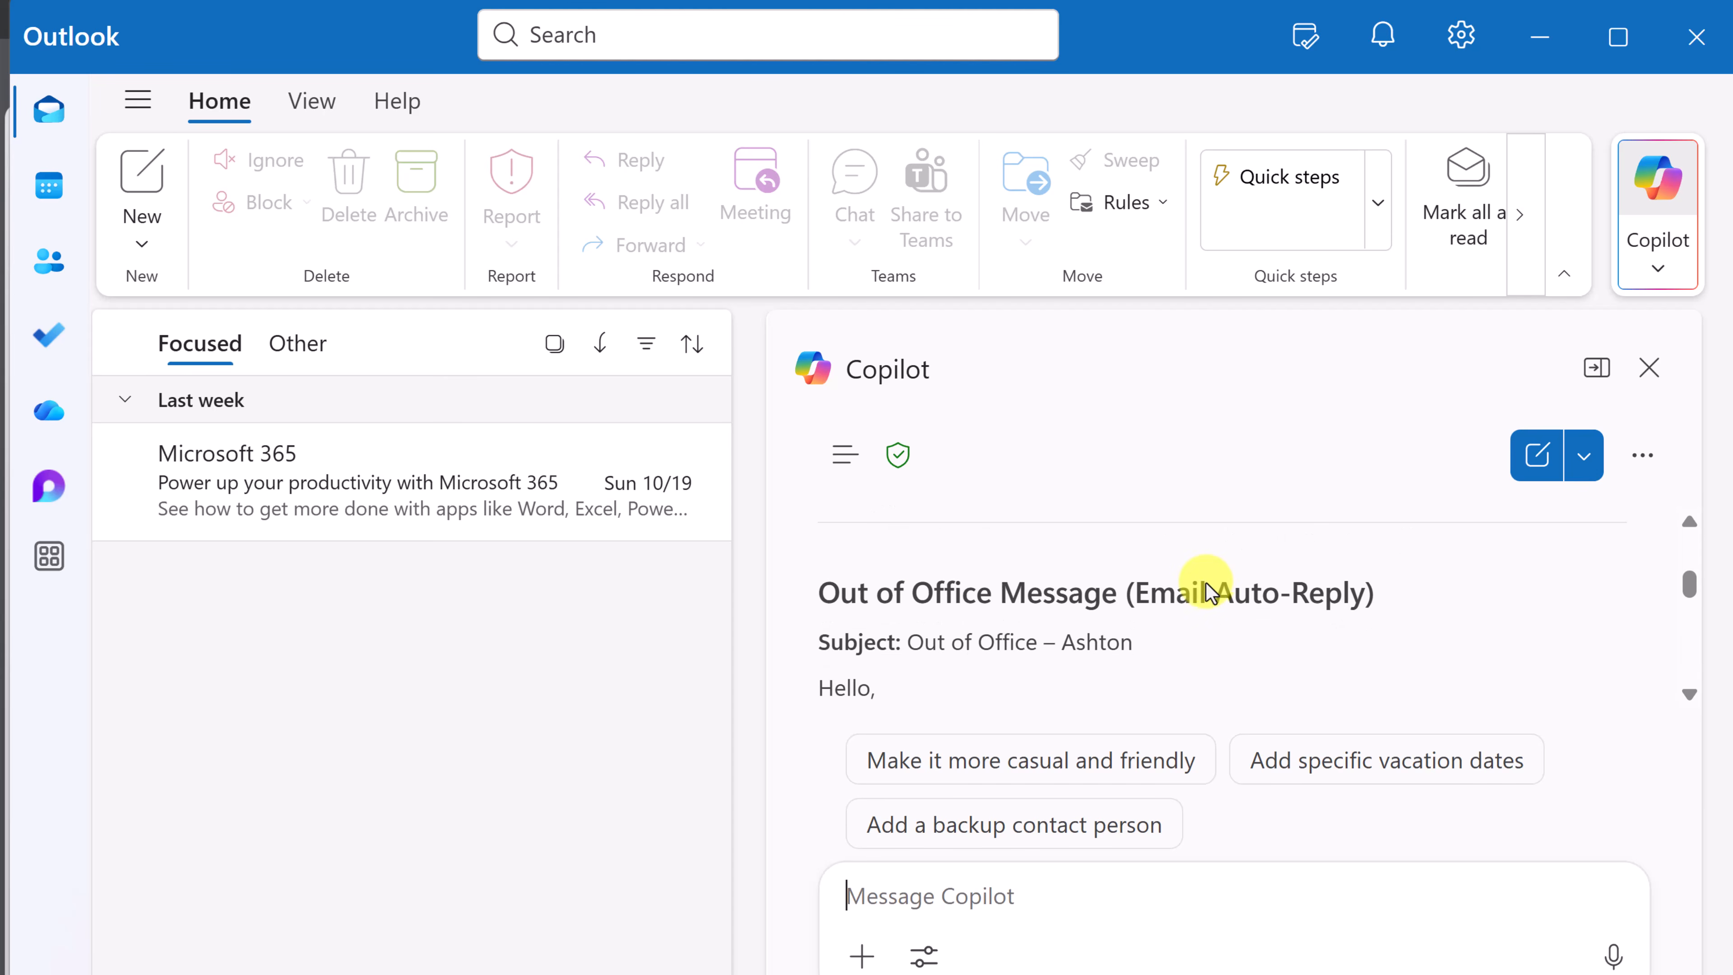
scroll(1208, 583, "down", 3)
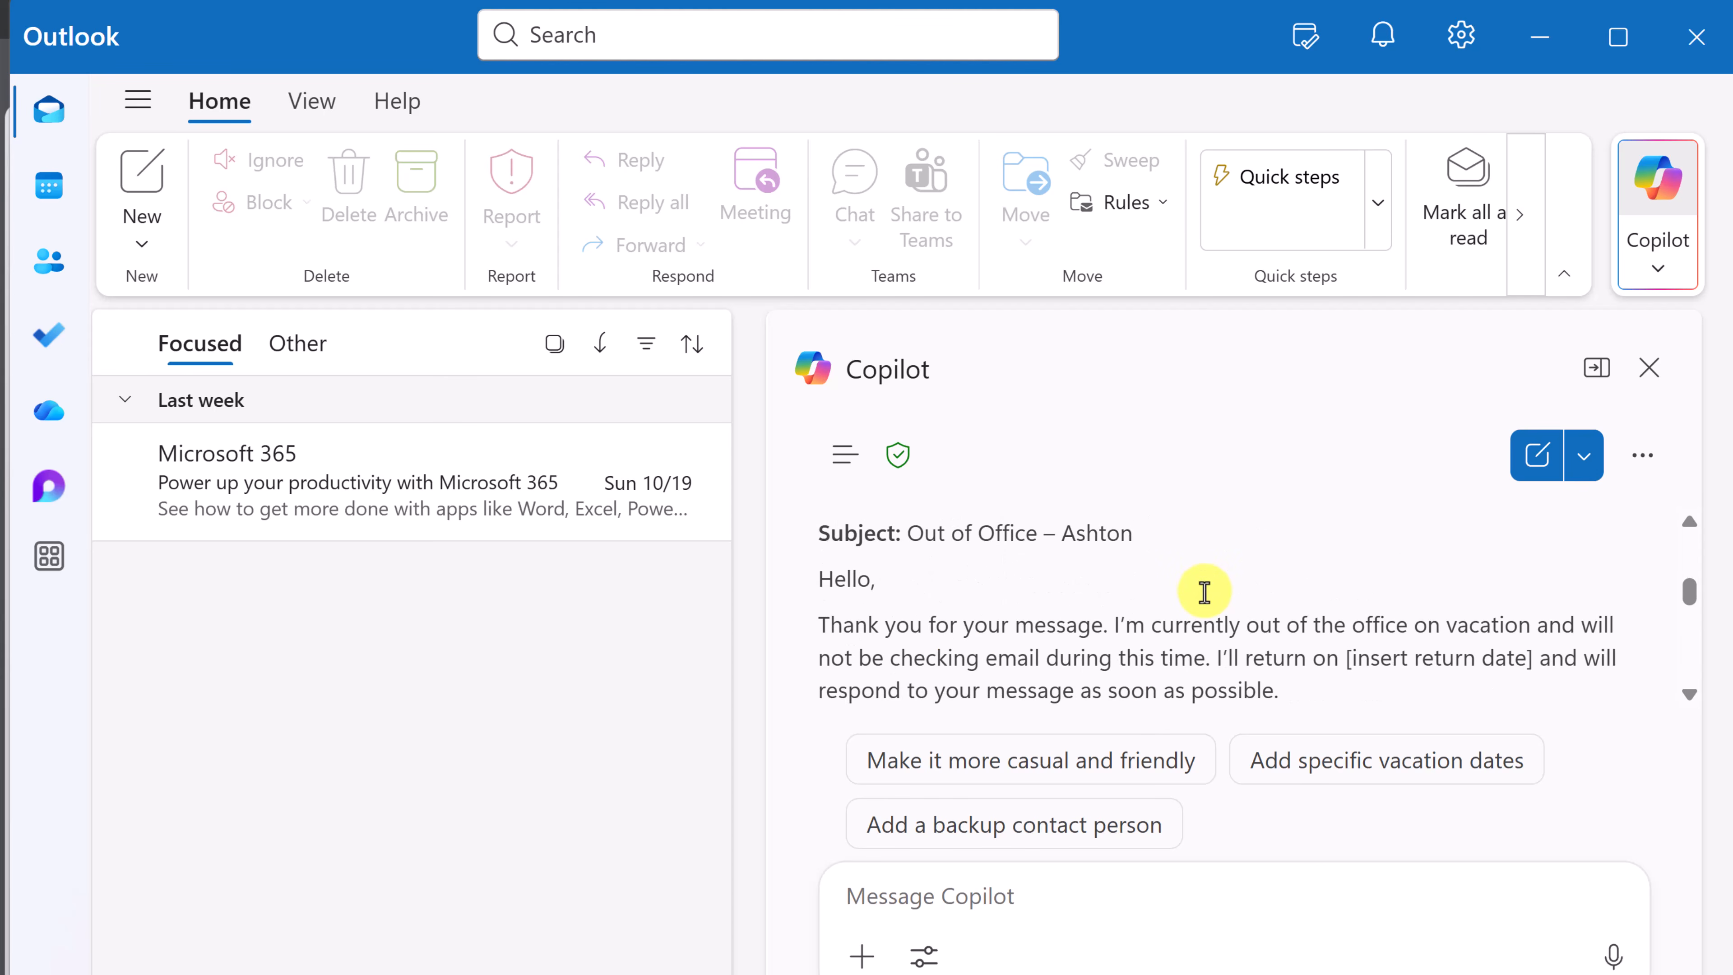
scroll(1209, 600, "down", 3)
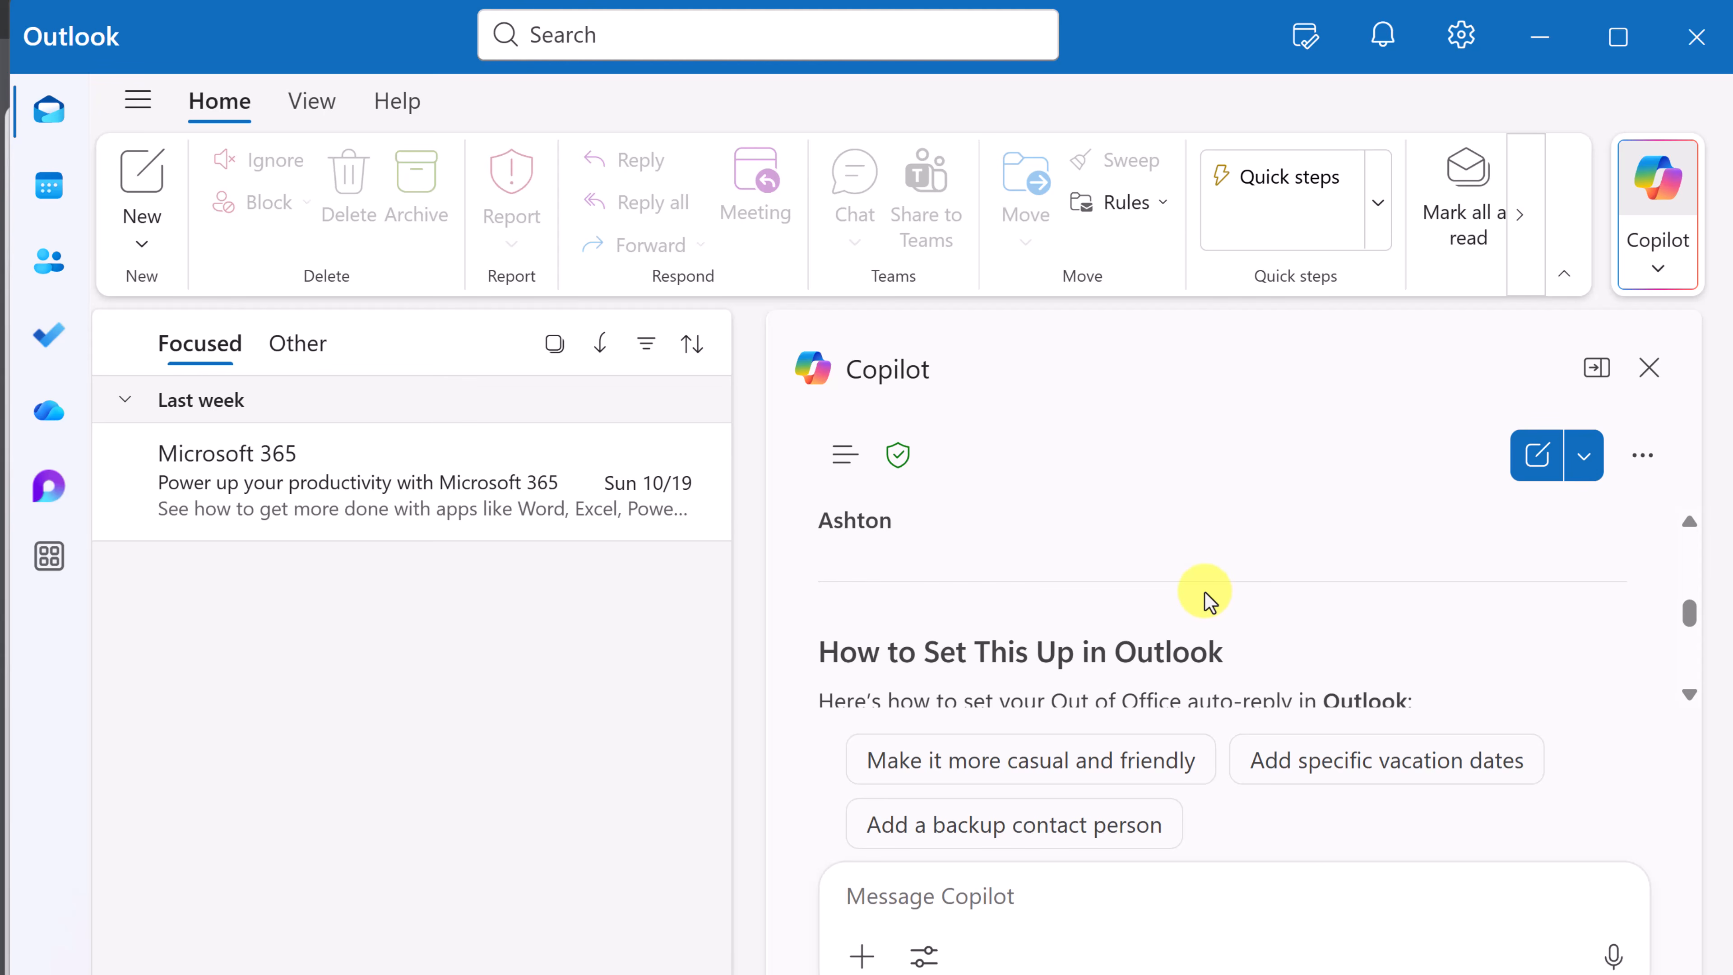
scroll(1206, 598, "down", 2)
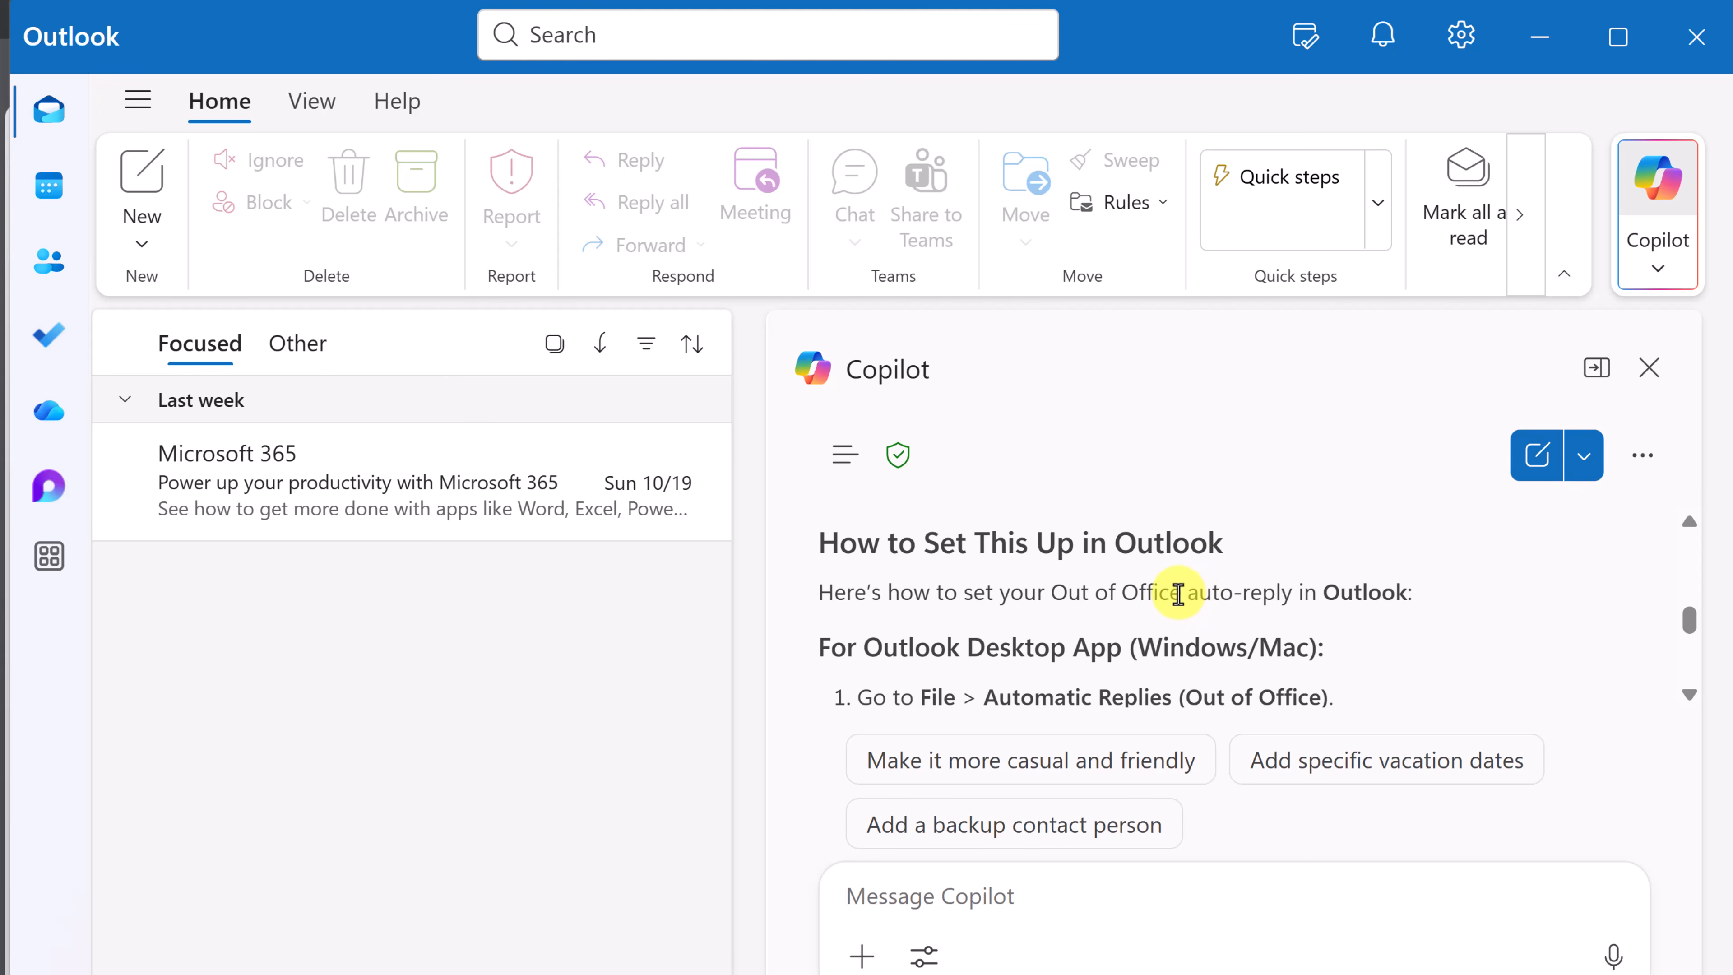
scroll(1178, 593, "down", 8)
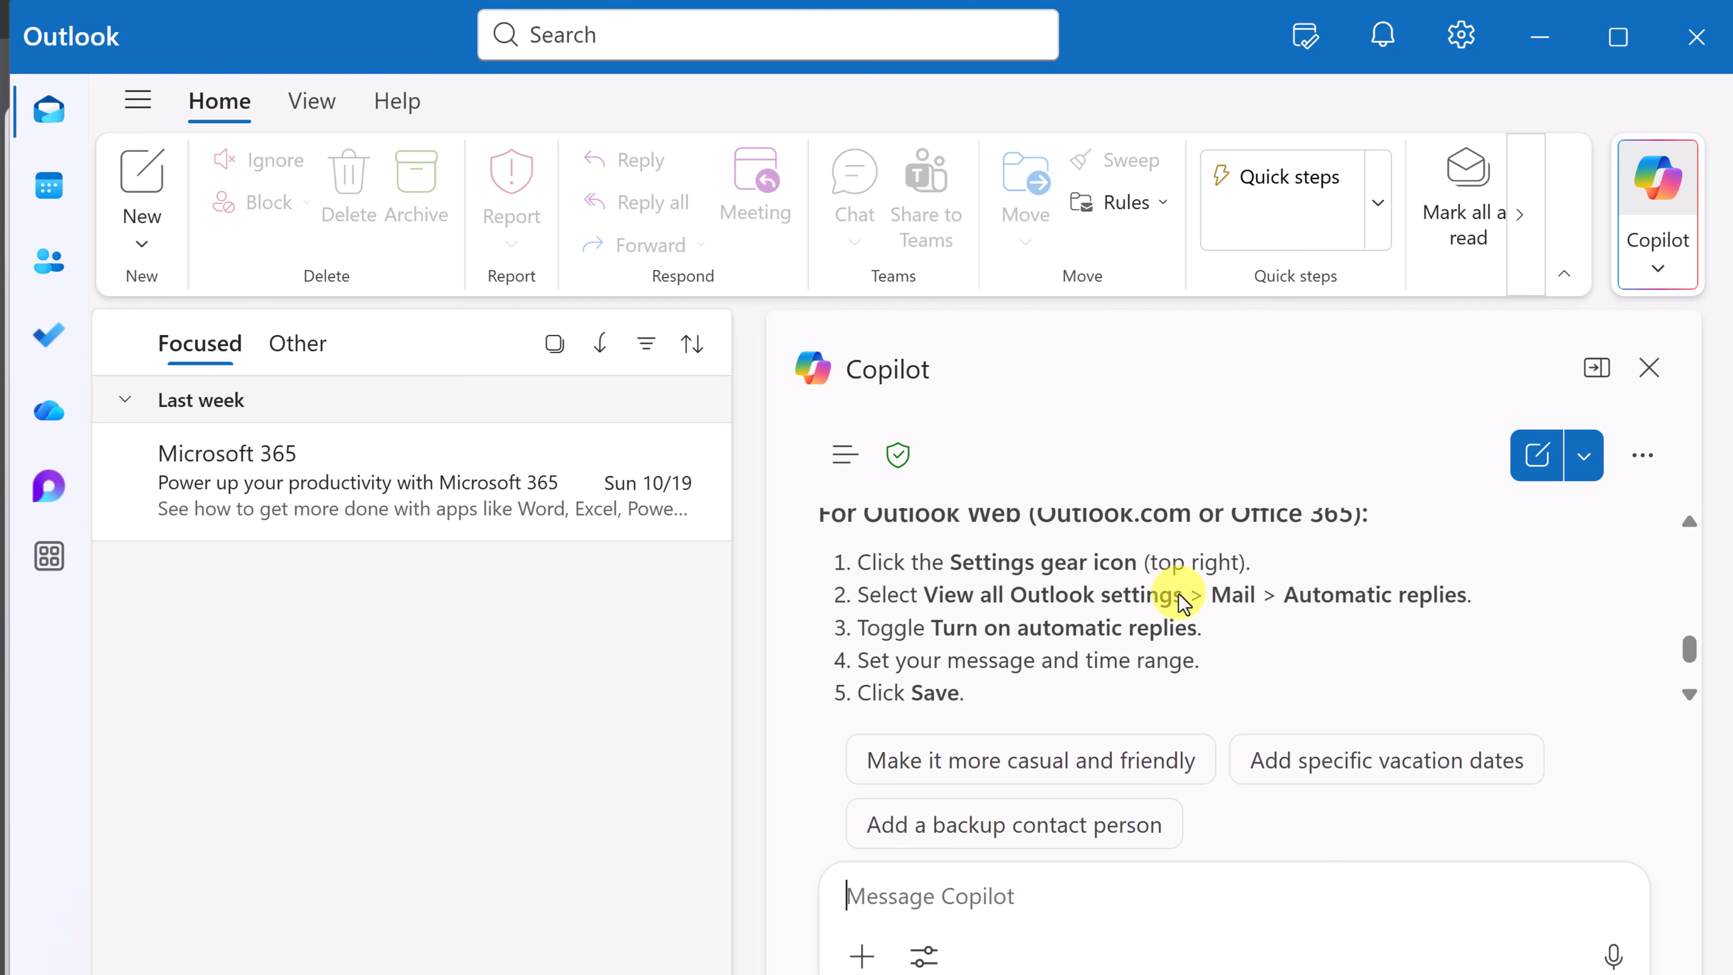
scroll(1183, 599, "down", 2)
scroll(1180, 607, "down", 2)
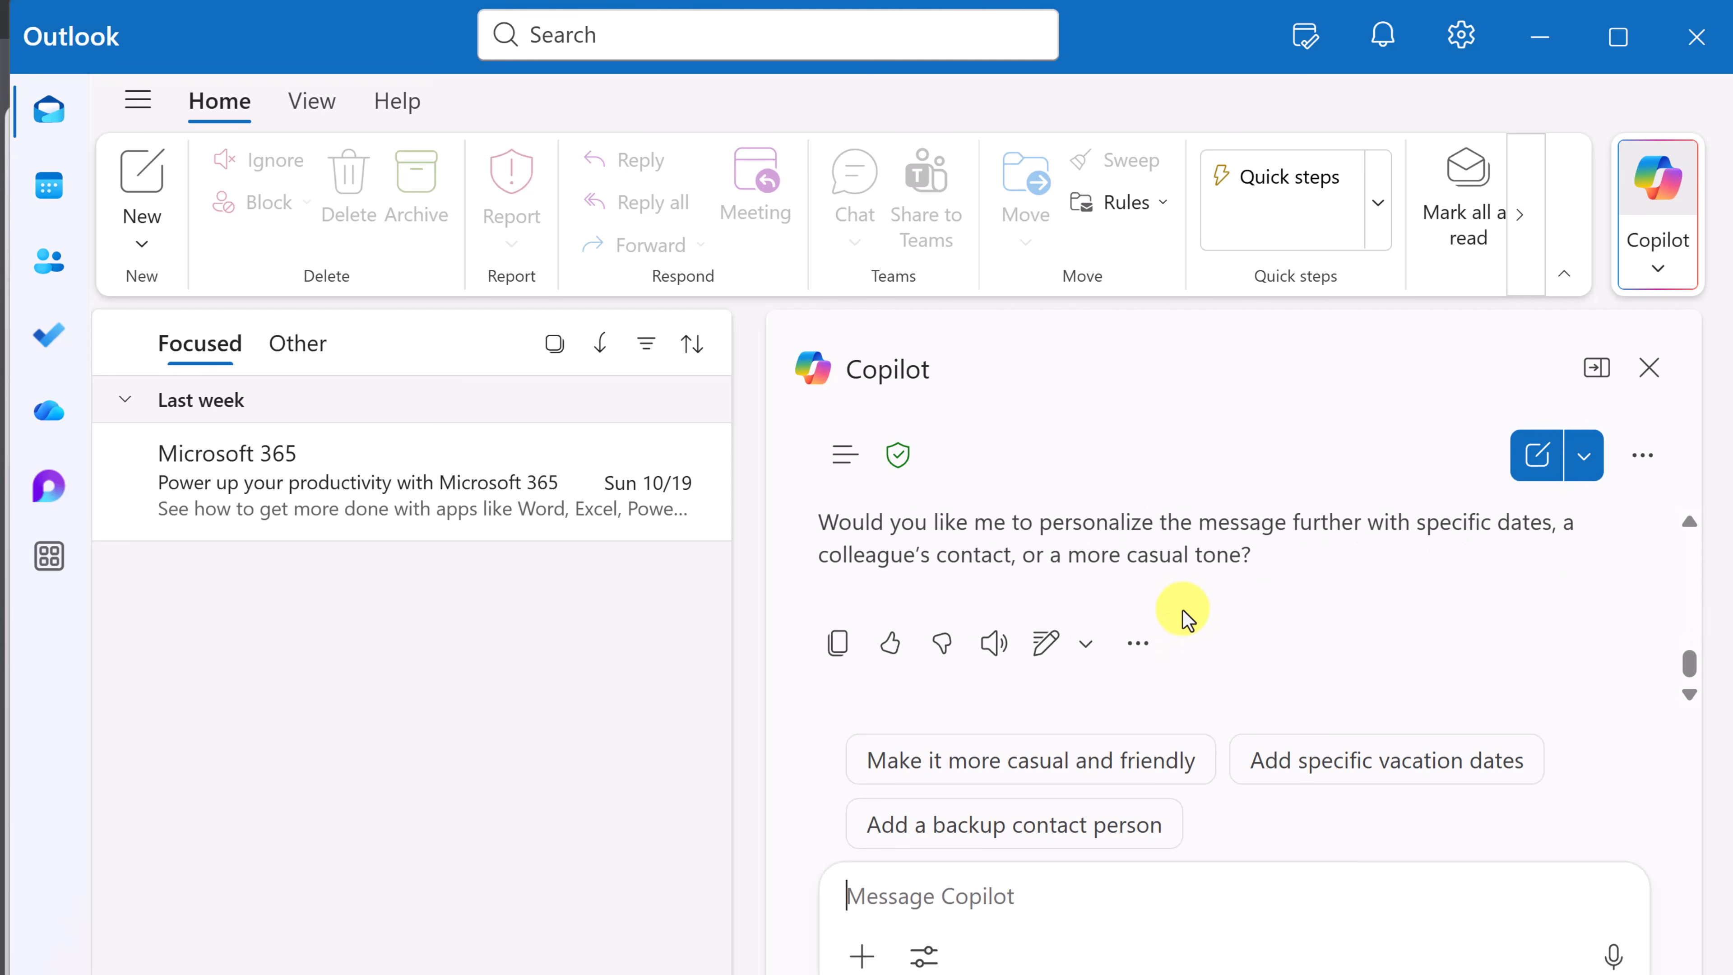
Copy Copilot's Out of Office text from the greeting through the sign-off into the body of a new email
scroll(1249, 614, "up", 5)
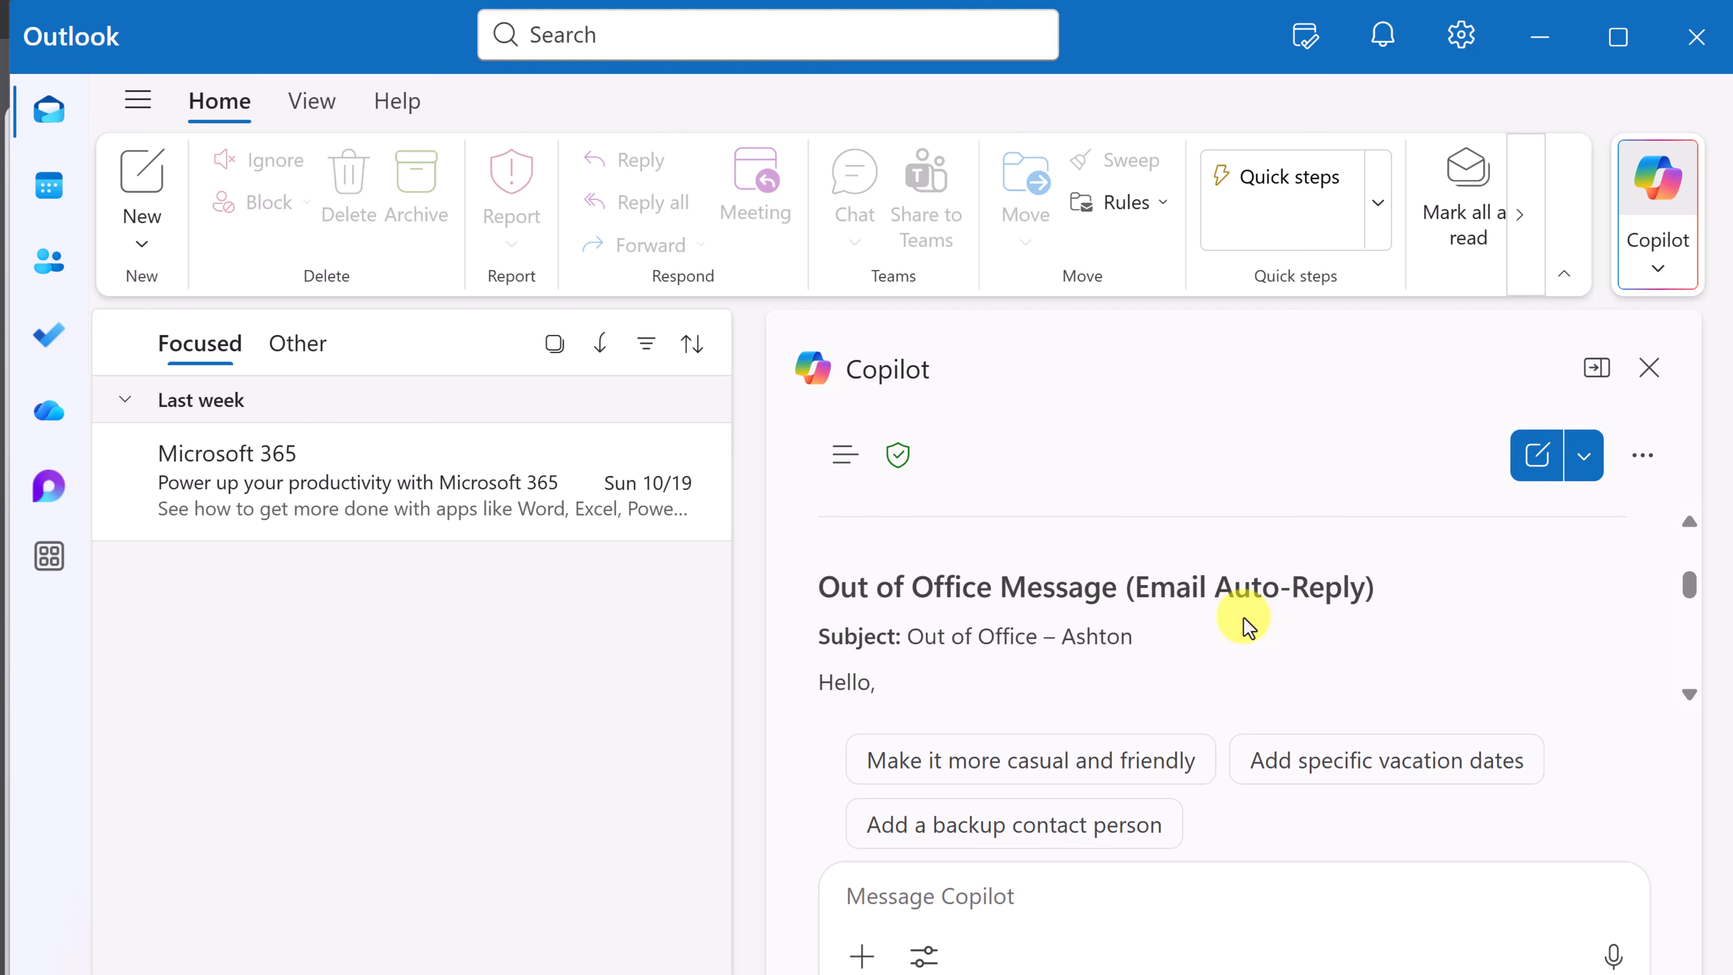
scroll(1241, 621, "down", 2)
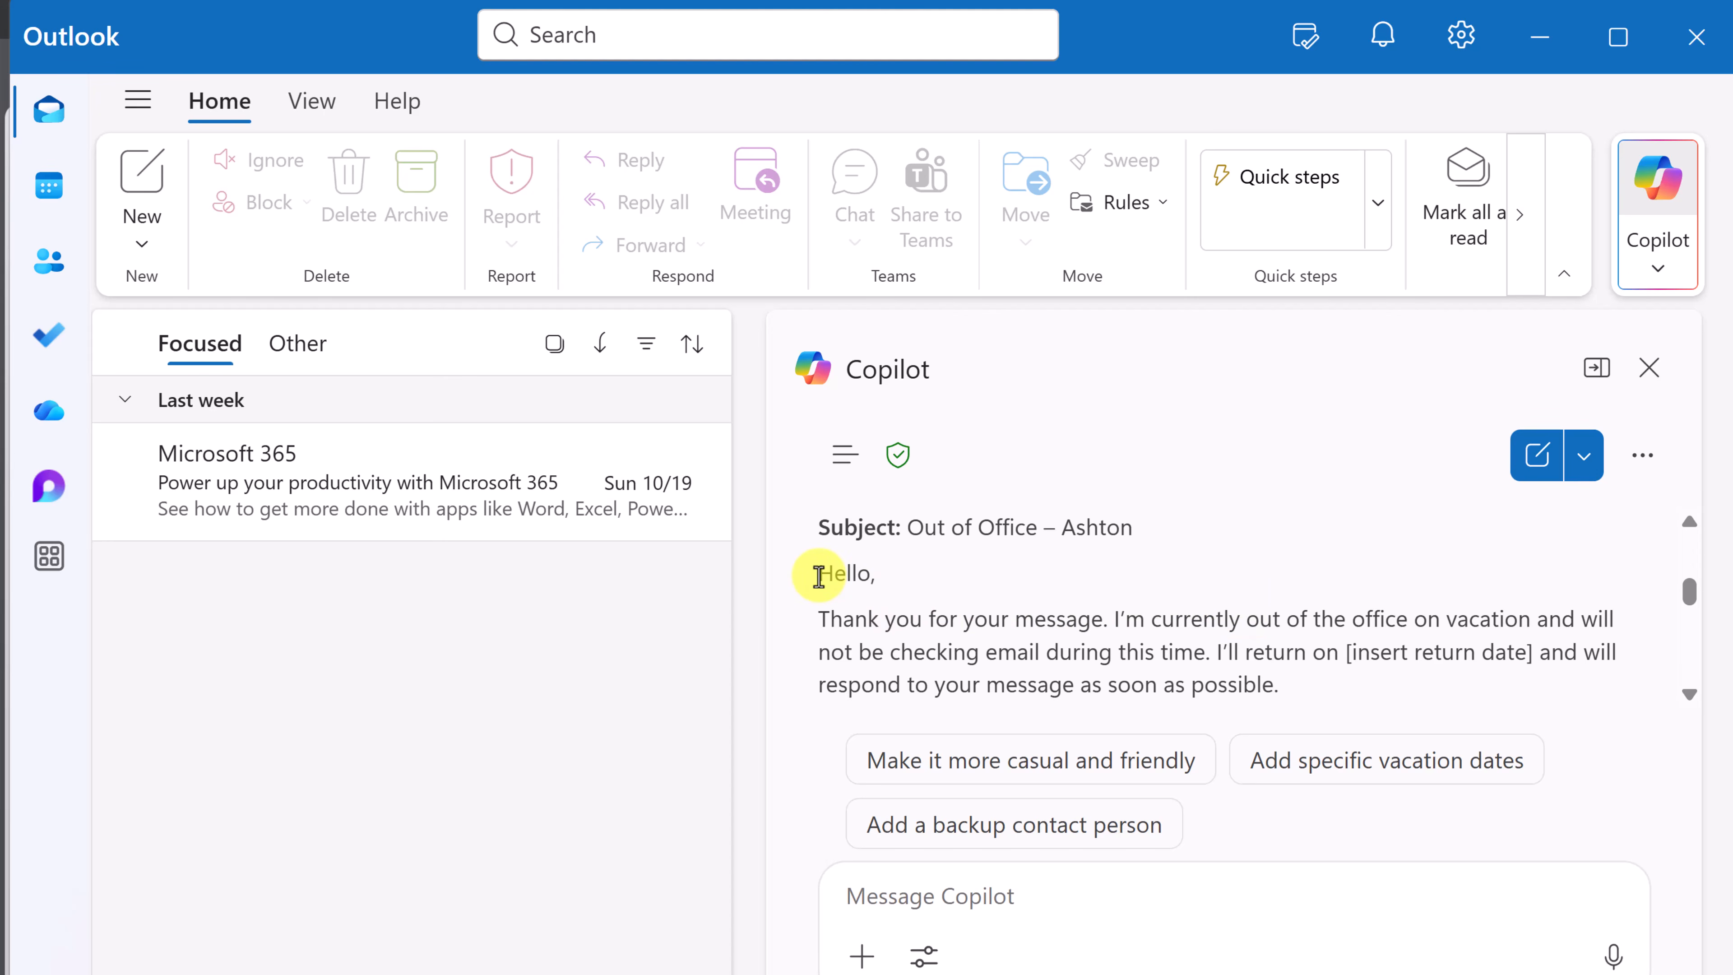
left_click_drag(819, 576, 1265, 607)
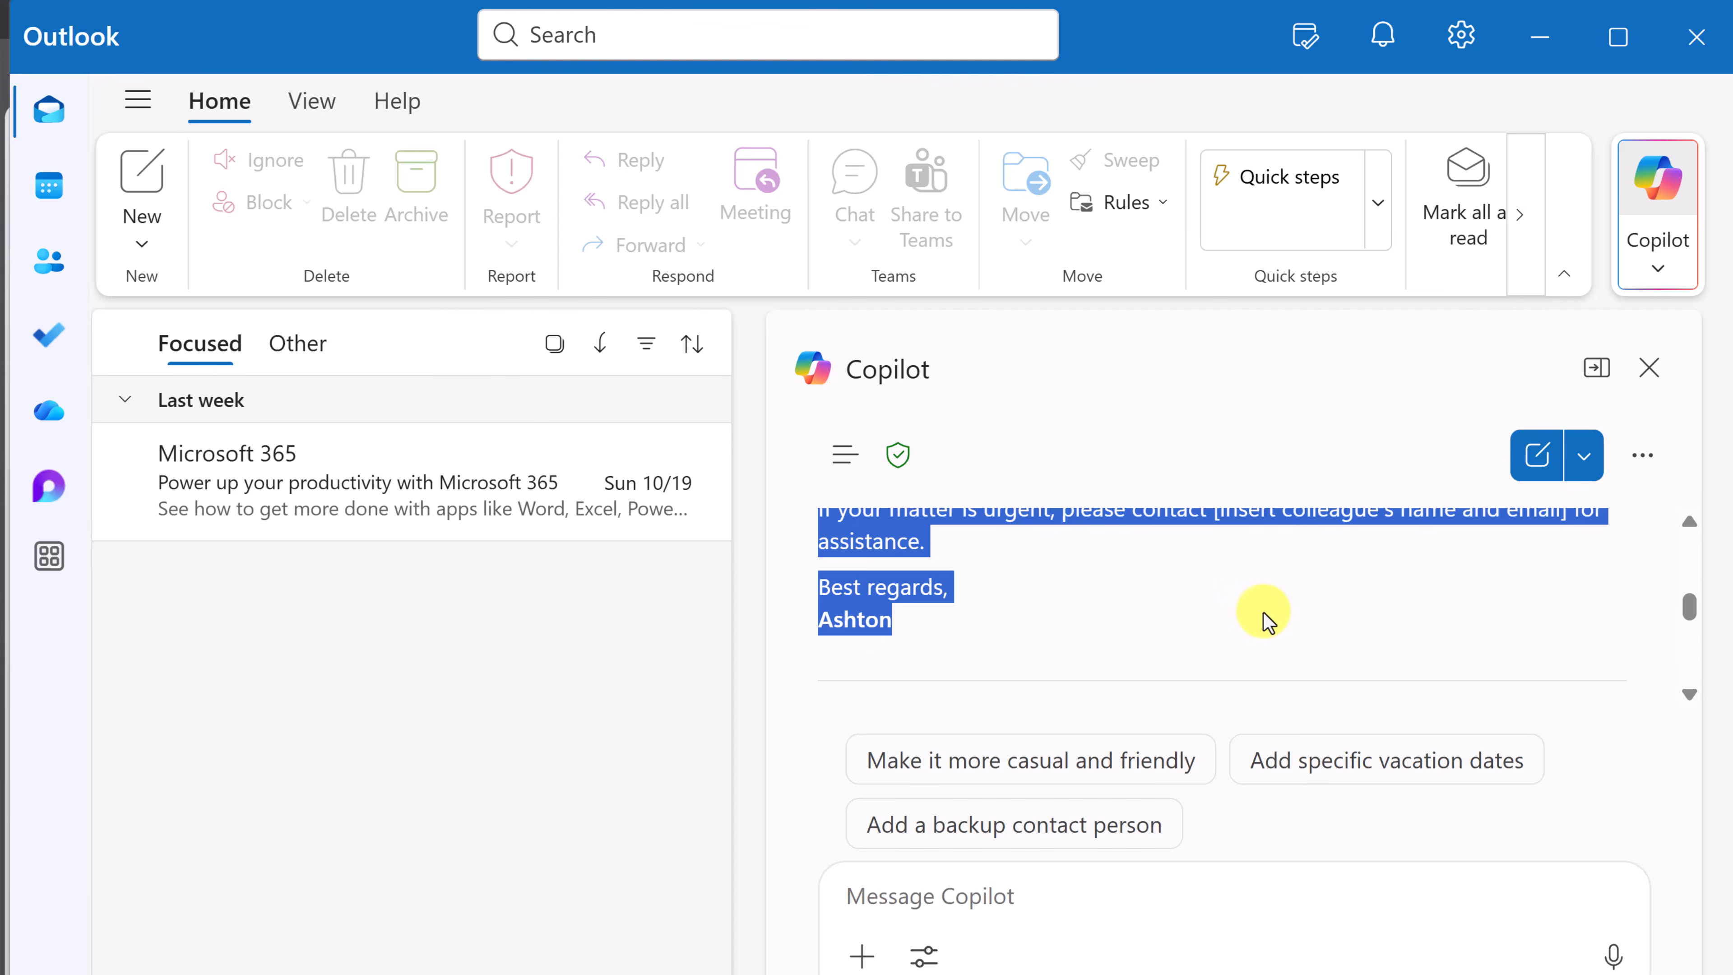
key("ctrl+c")
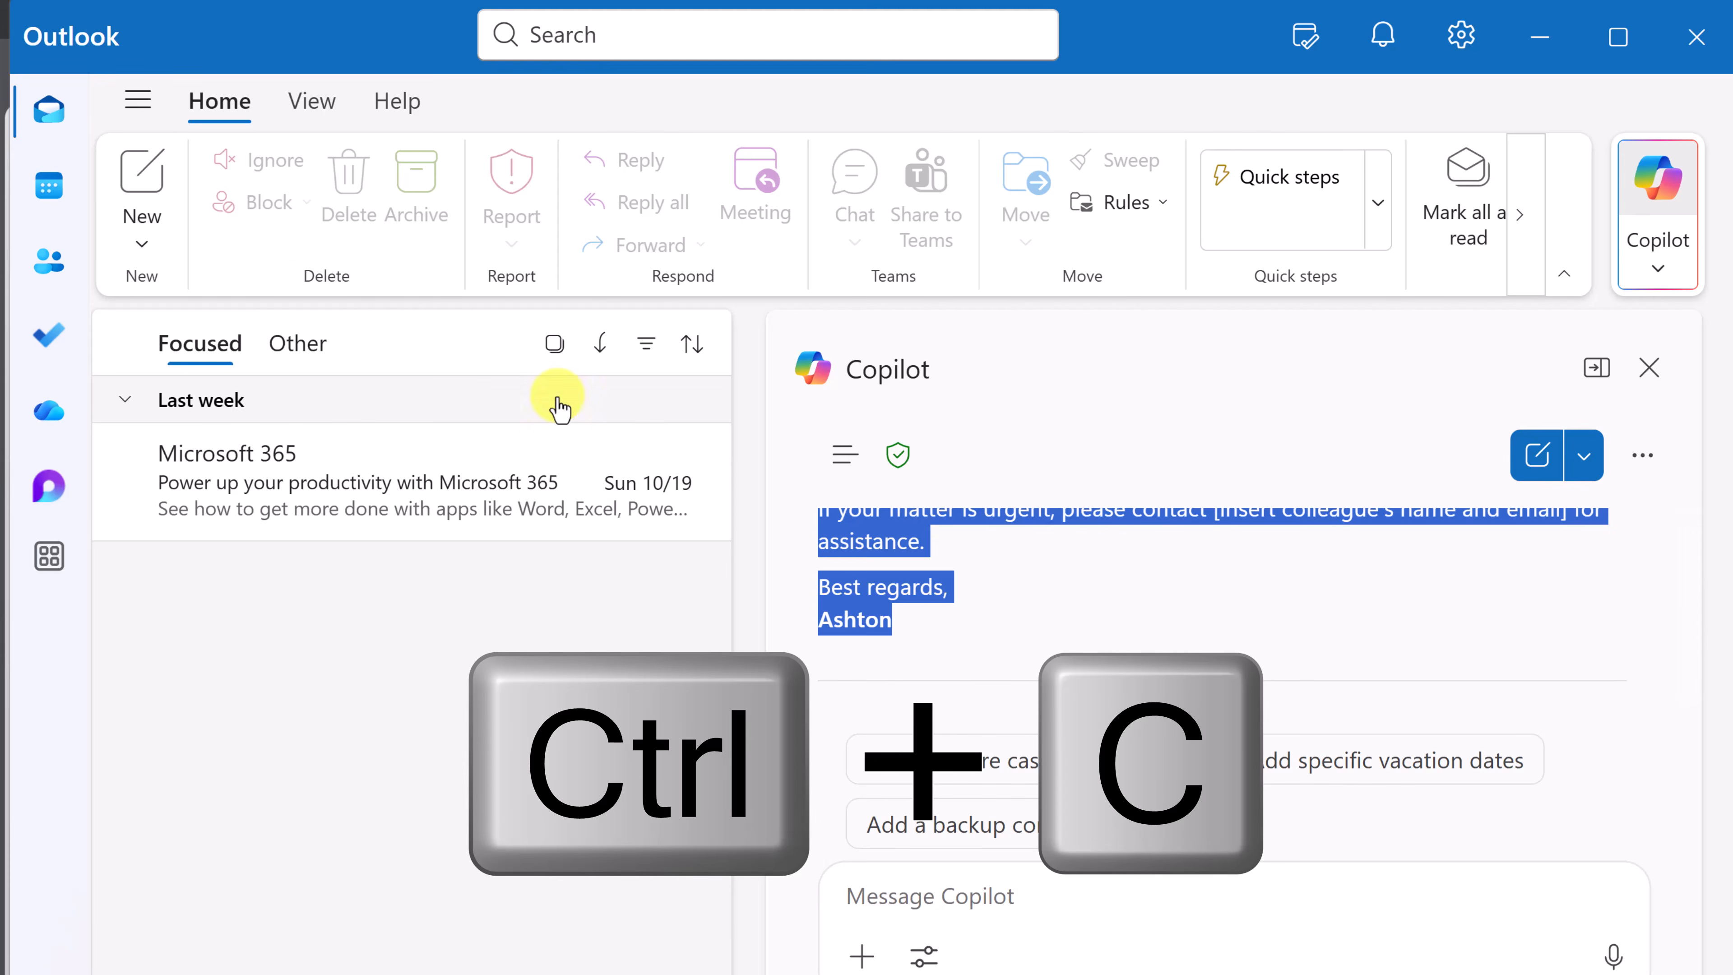
left_click(143, 178)
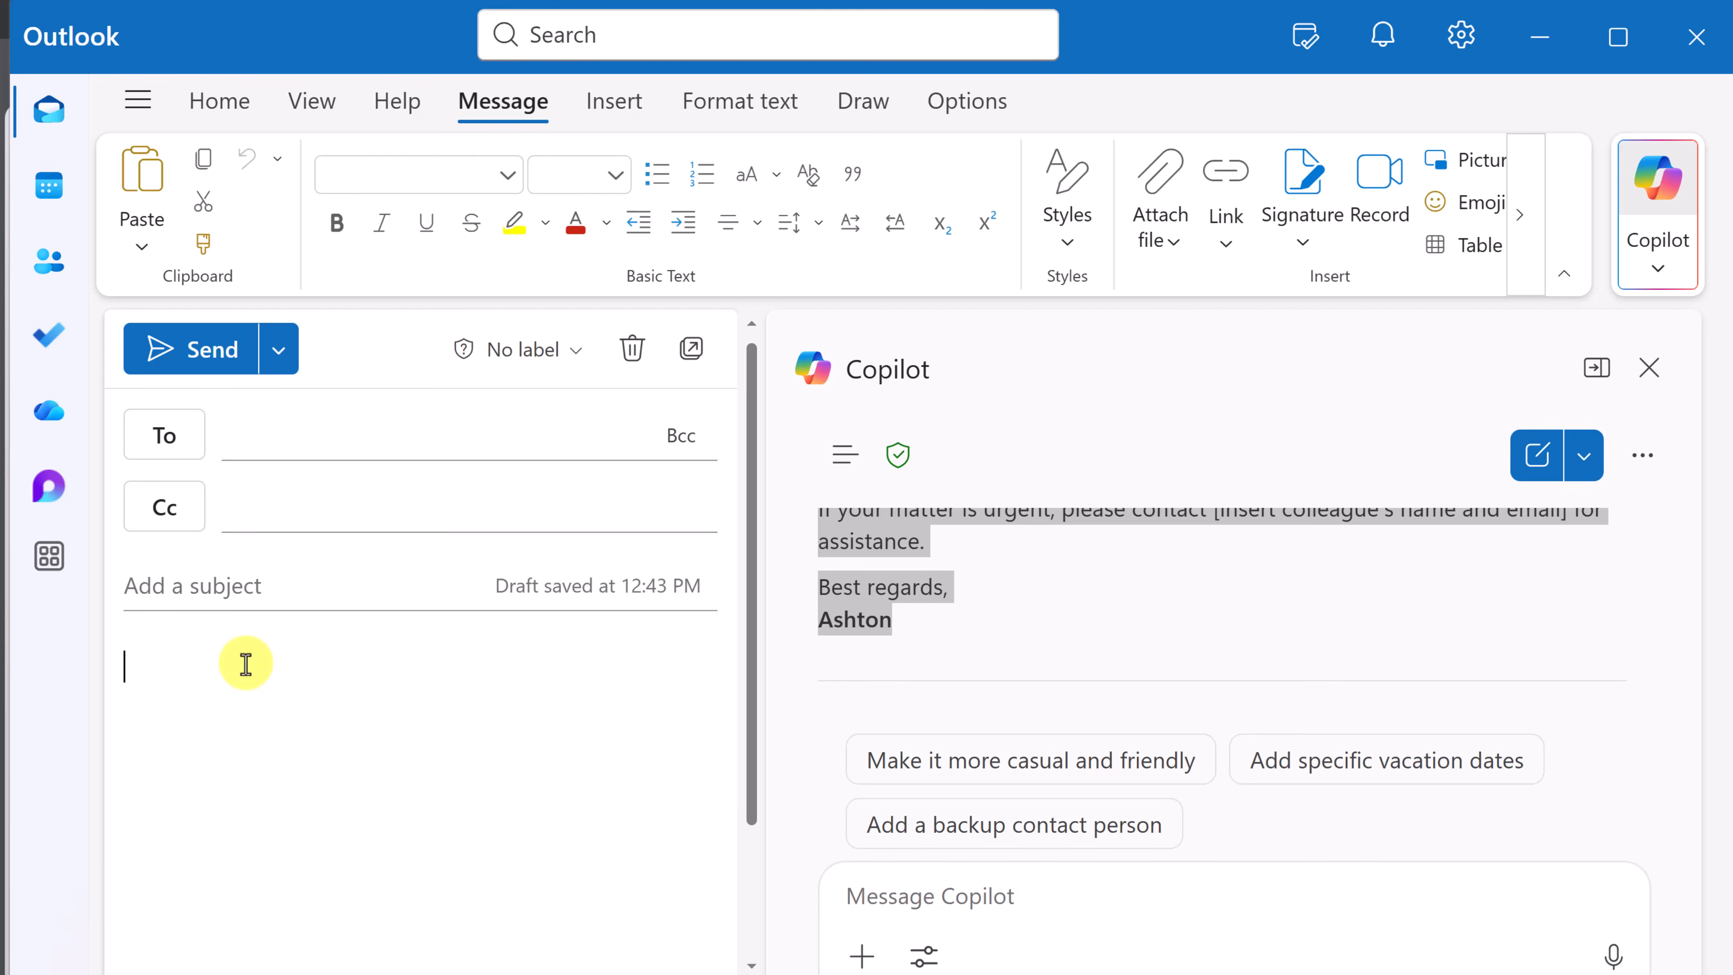
key("ctrl+v")
Copy Copilot's suggested Out of Office subject into the new email's subject line and review the draft
scroll(956, 632, "up", 1)
scroll(955, 631, "up", 4)
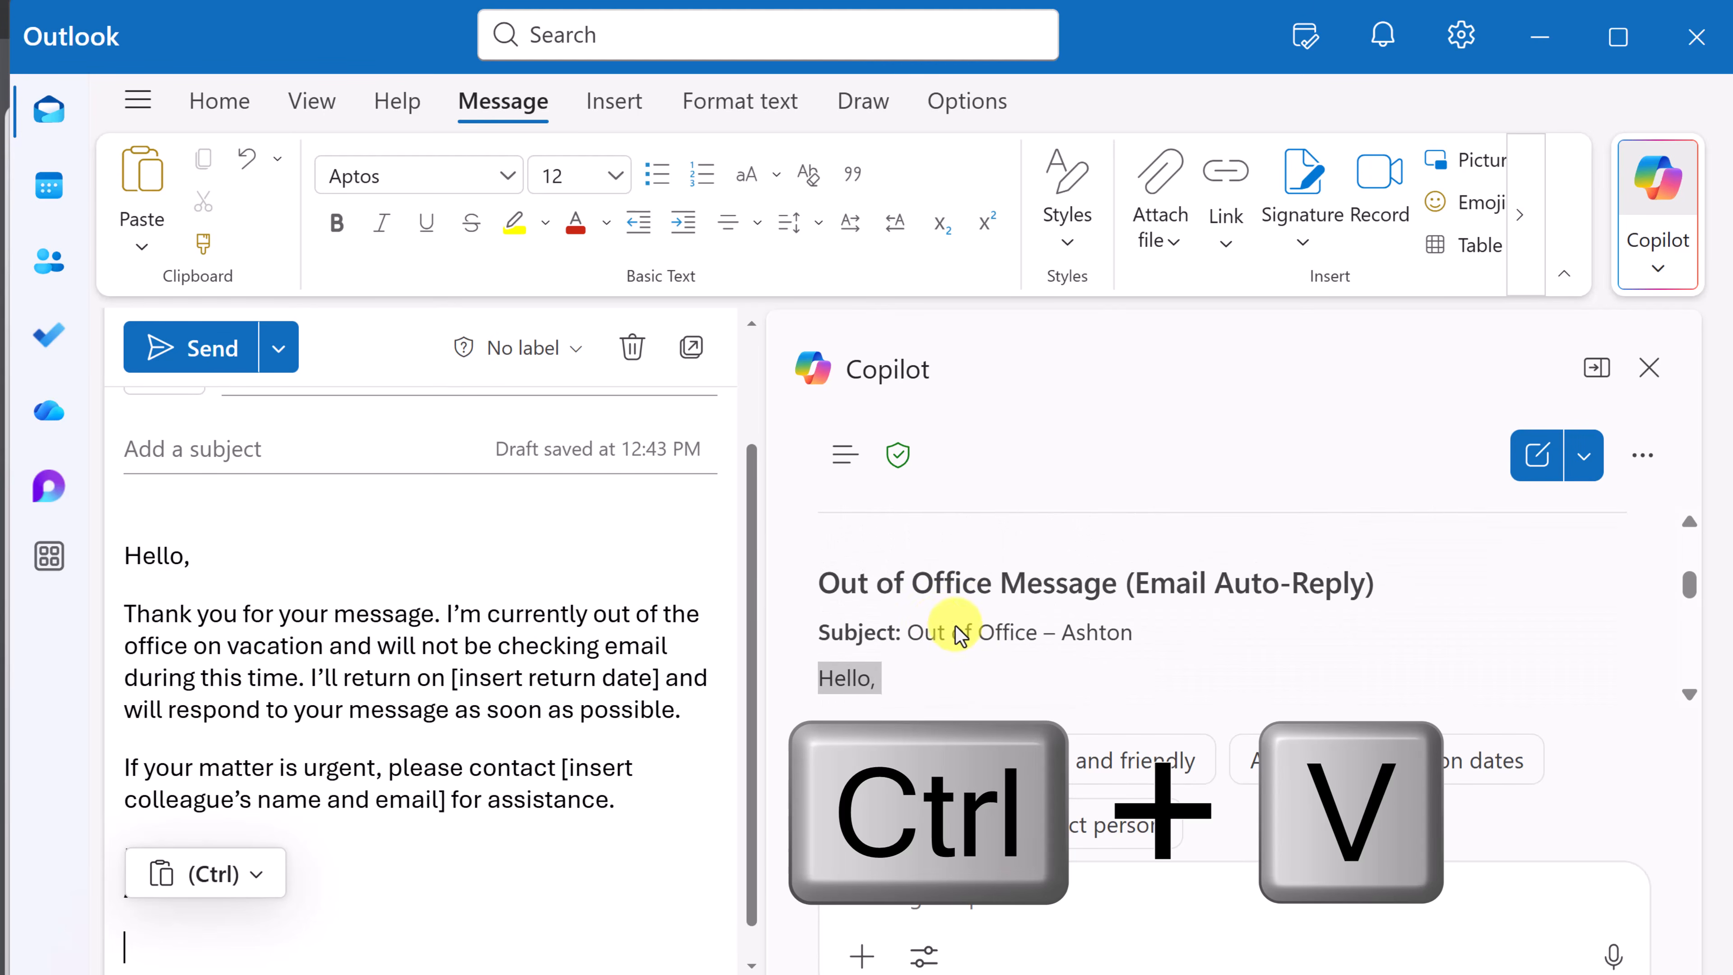
left_click_drag(908, 634, 1119, 635)
left_click(217, 448)
key("ctrl+v")
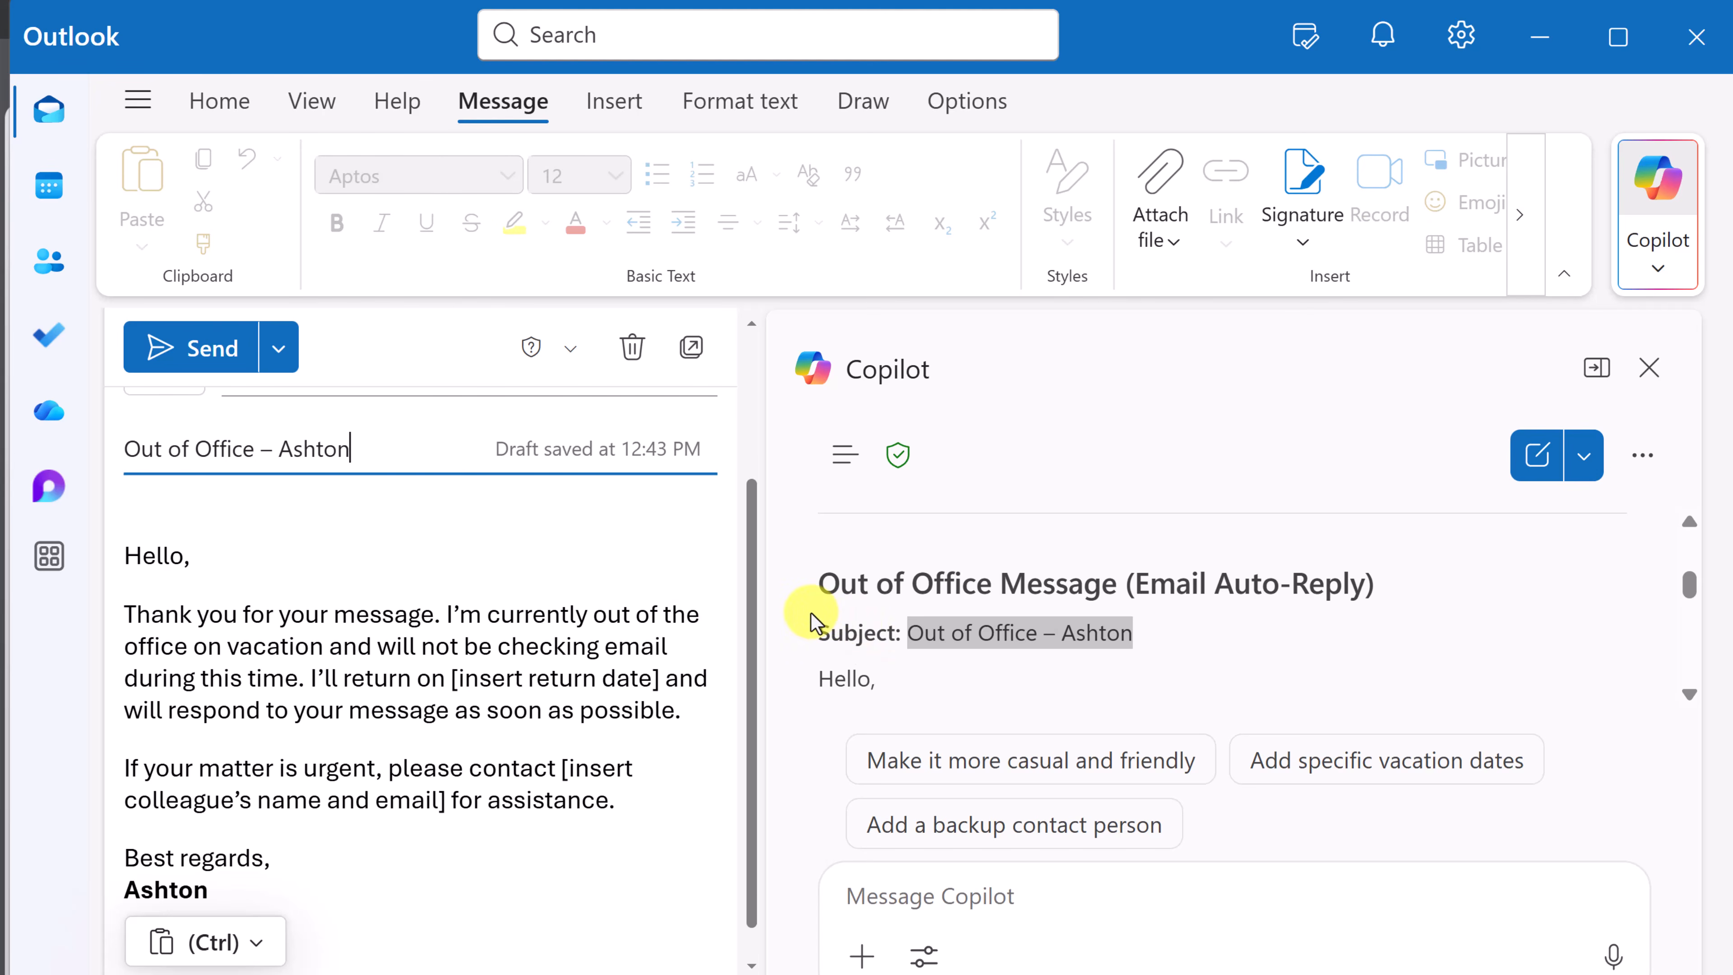
scroll(816, 618, "down", 2)
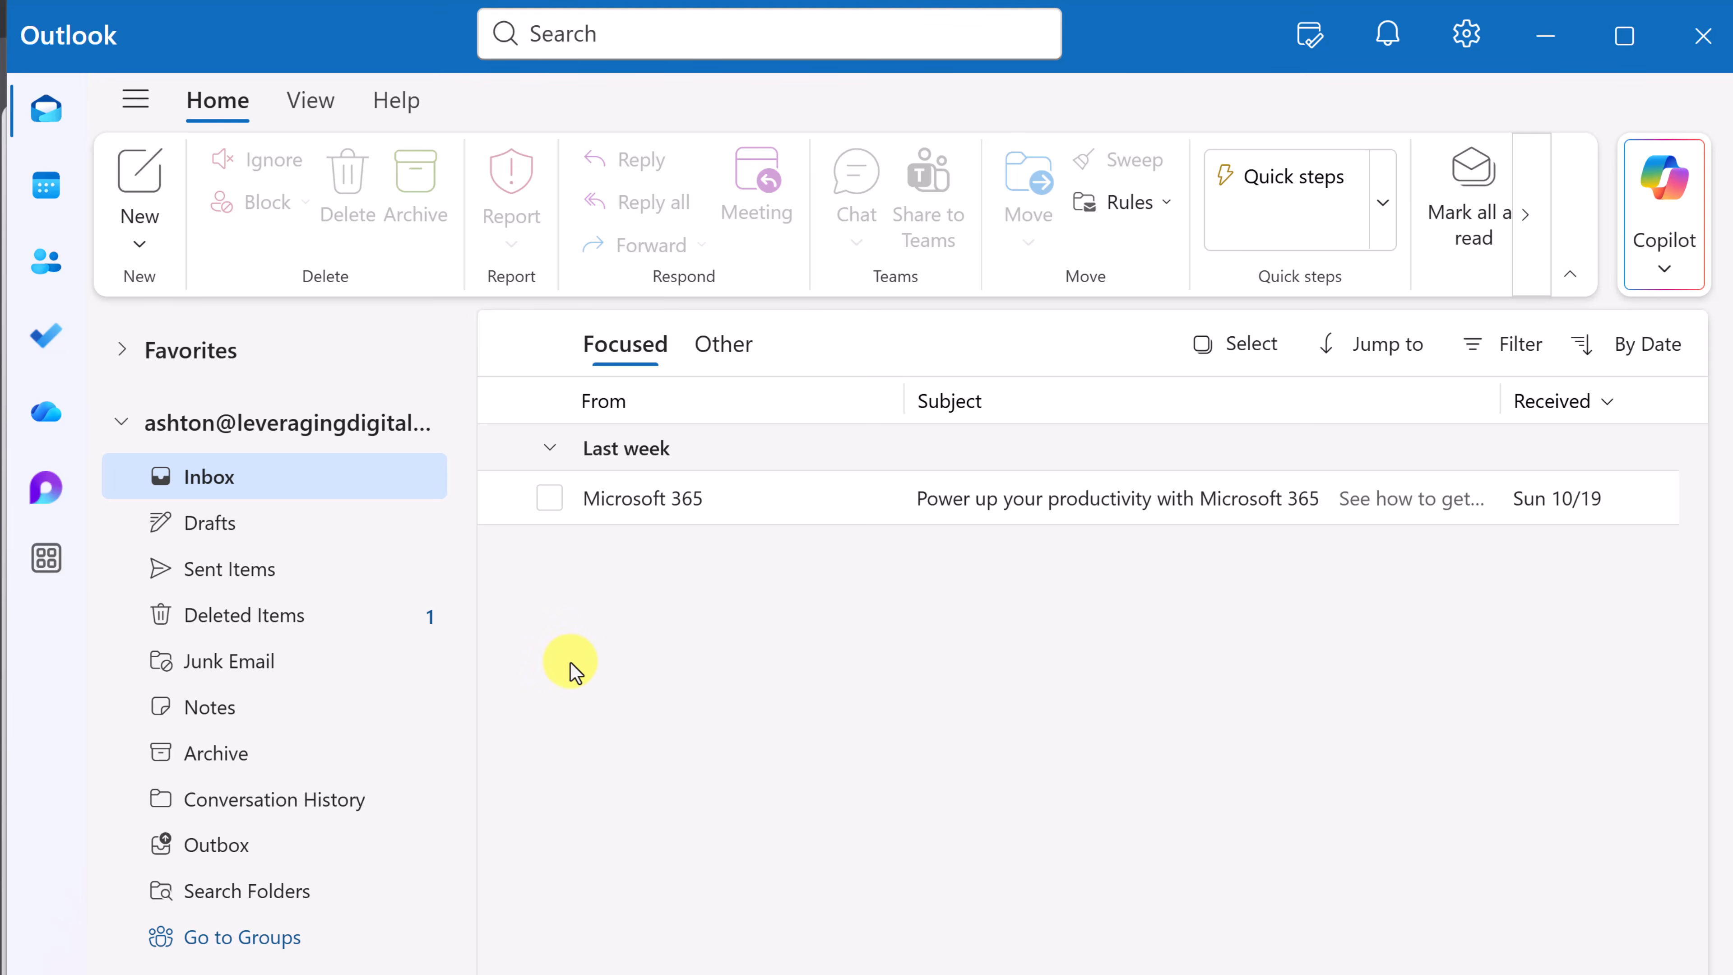
Start a new email and examine the automatically inserted signature, including the contact details and closing quote
left_click(136, 181)
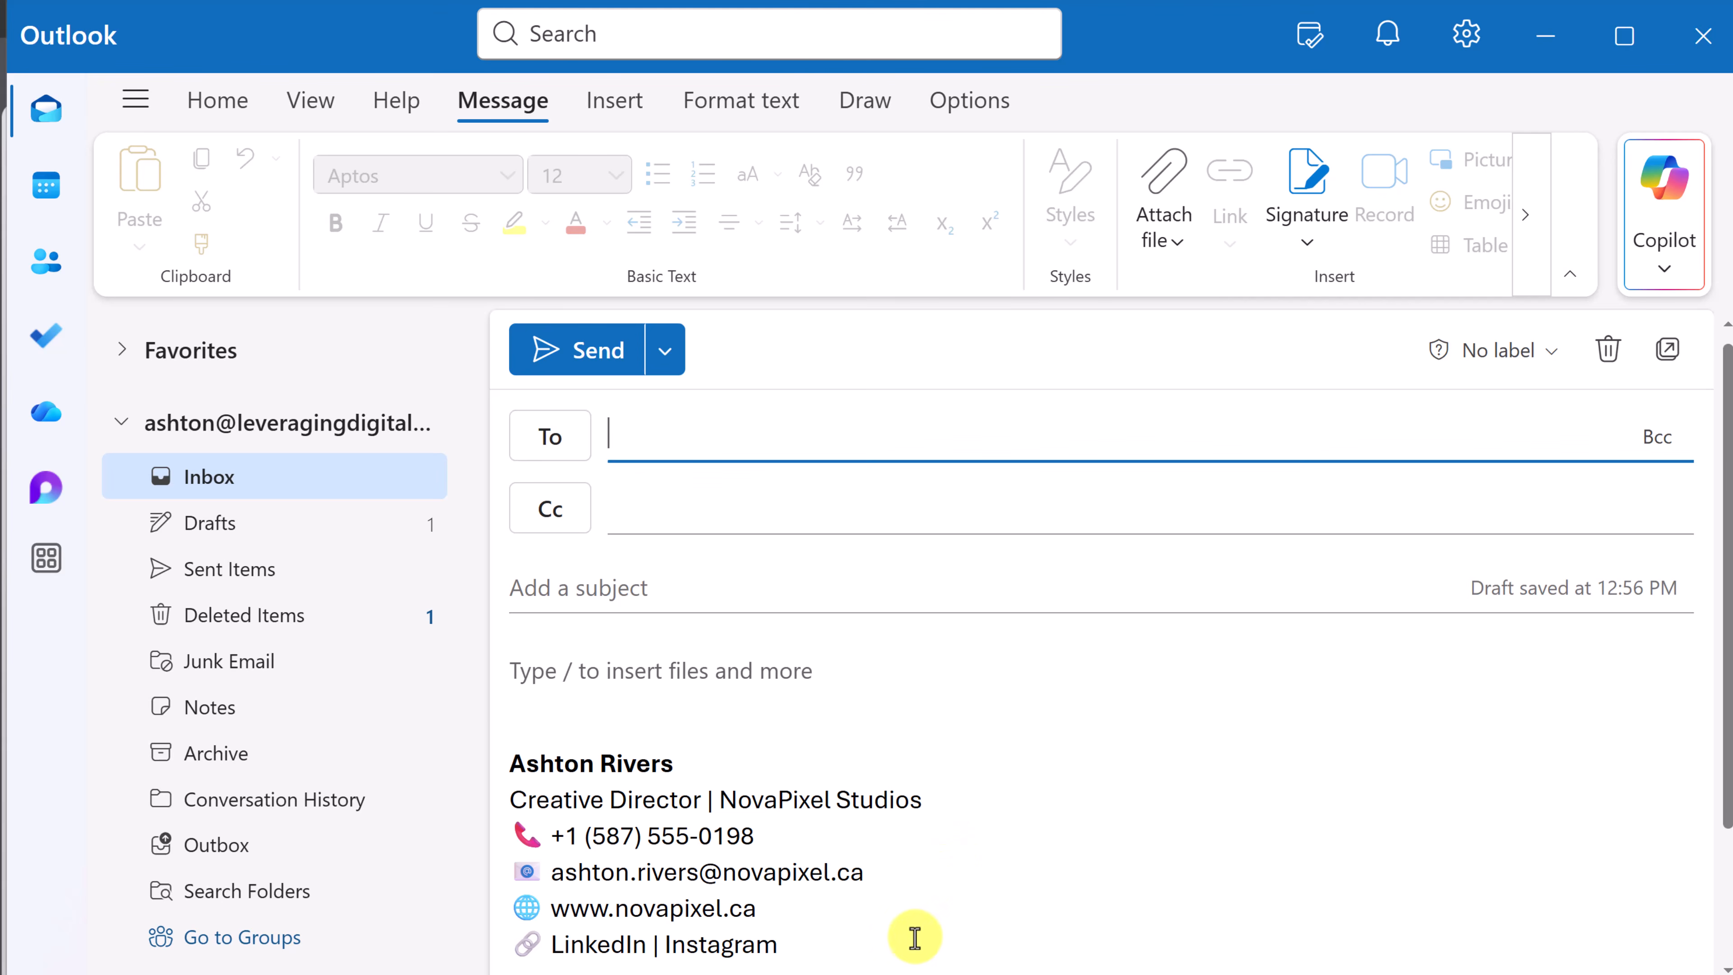
scroll(846, 921, "down", 2)
scroll(856, 908, "down", 1)
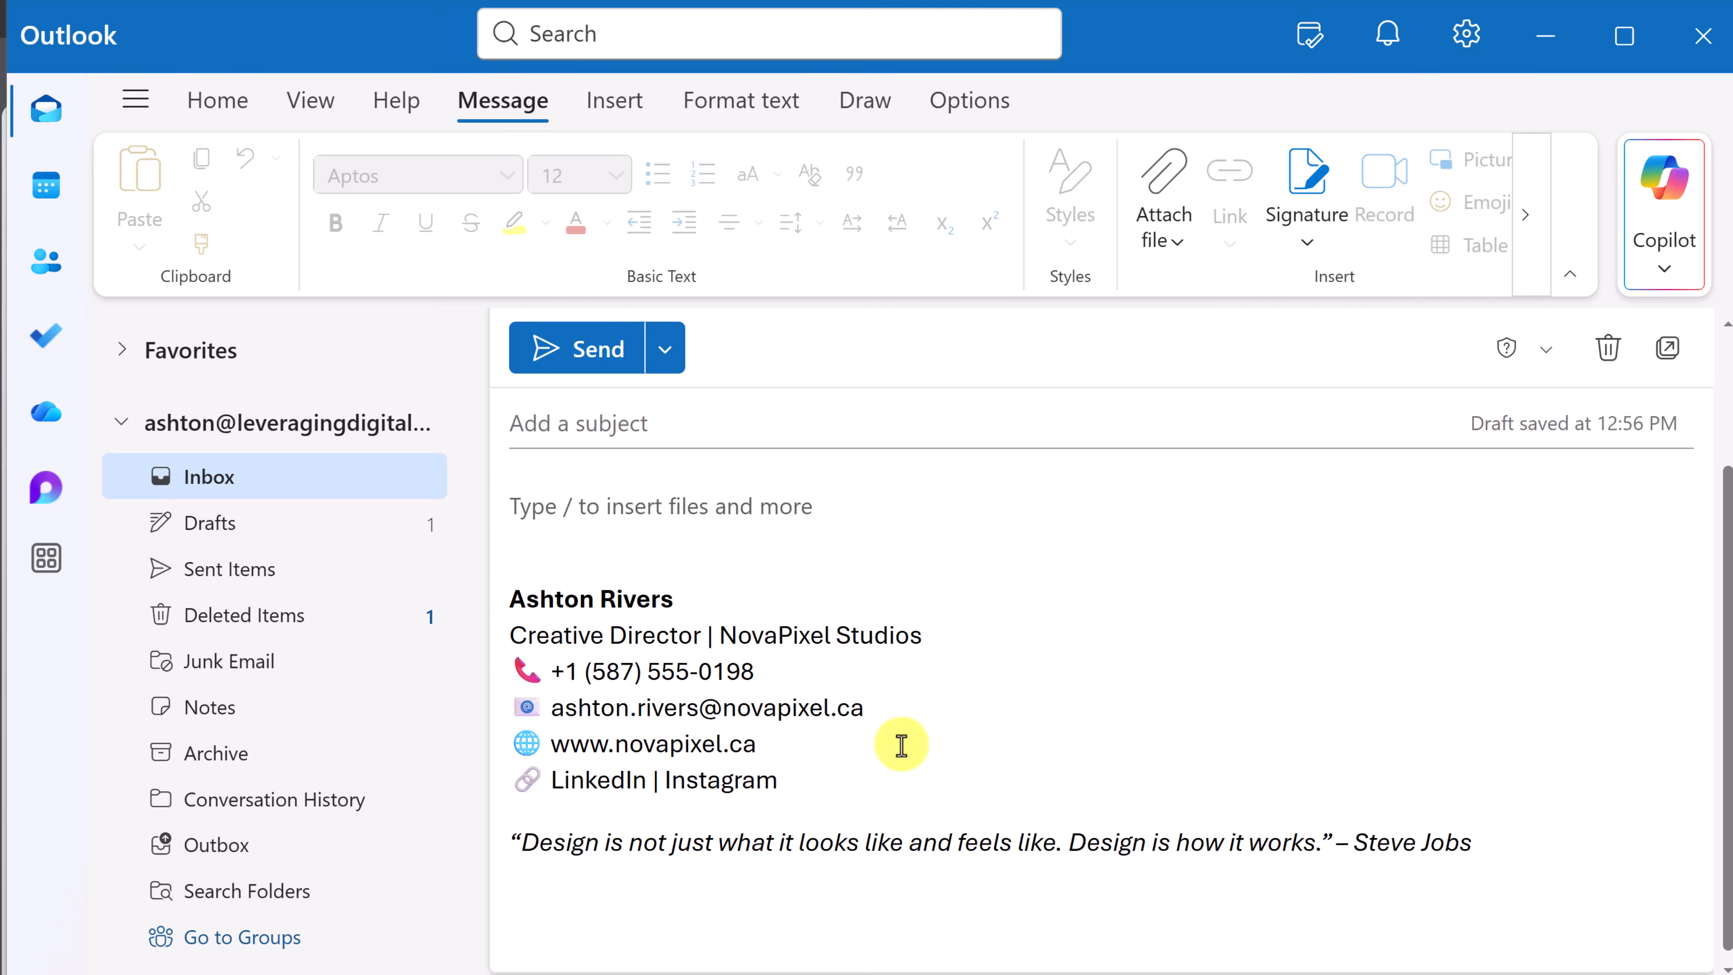
left_click_drag(522, 853, 1539, 836)
left_click(1542, 839)
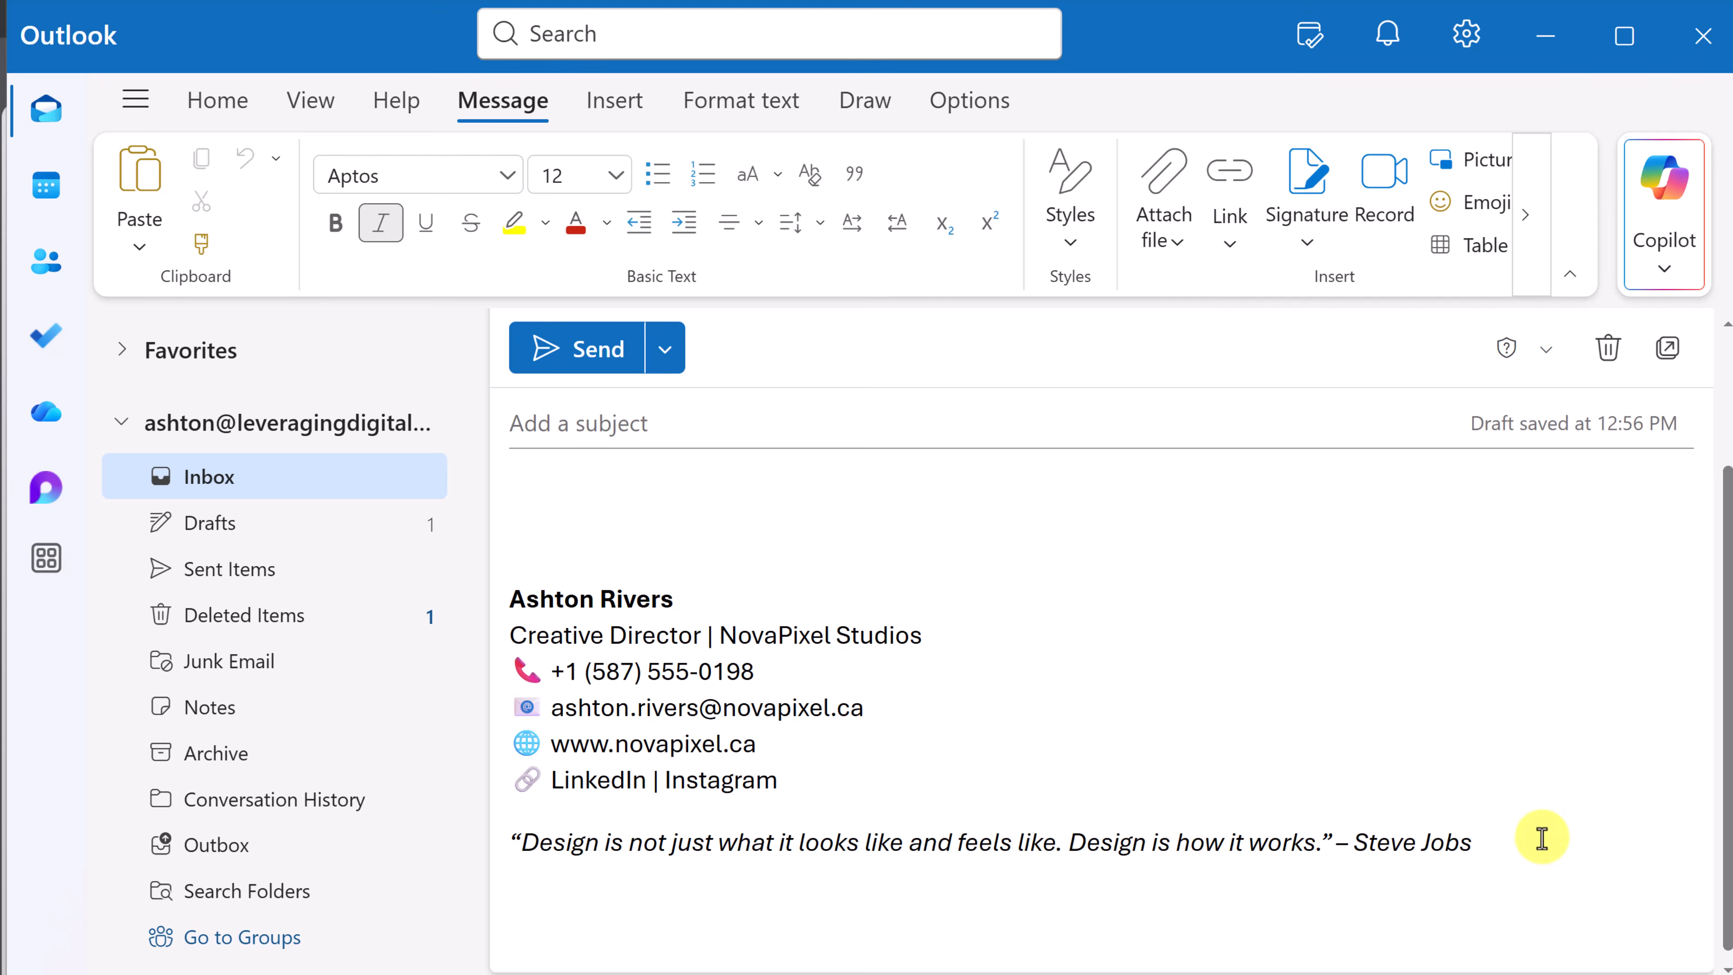
scroll(956, 729, "up", 2)
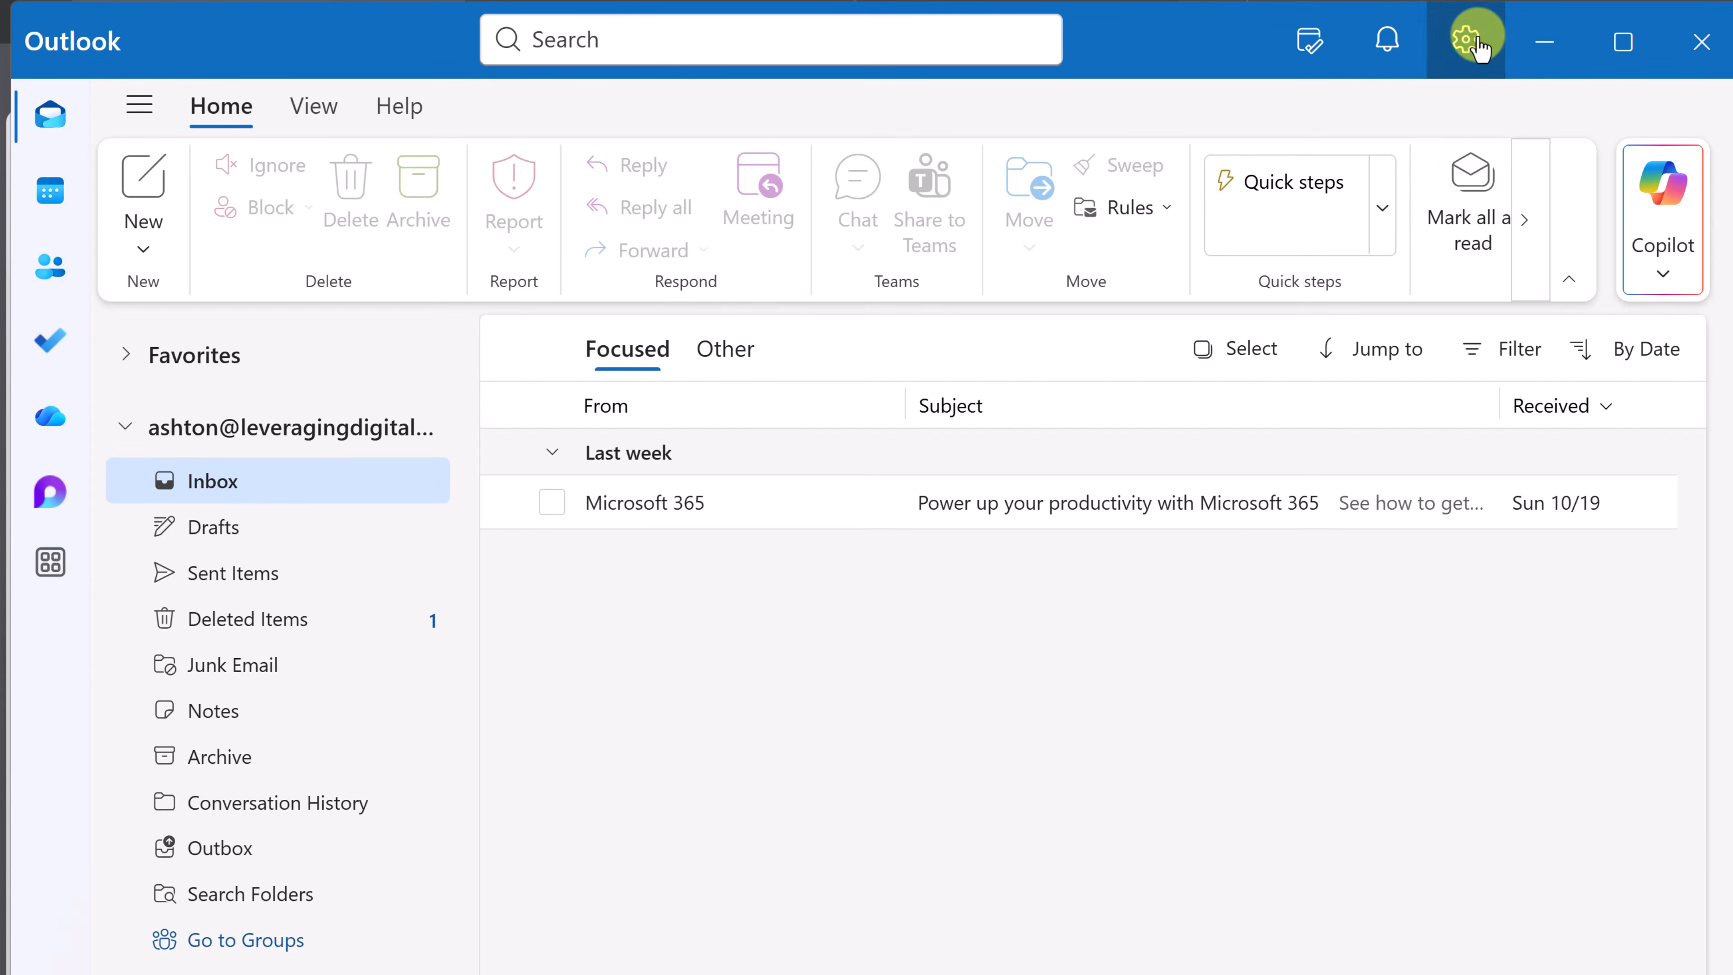
Open the account's email signature settings and enlarge the settings window so the whole signature editor is accessible
left_click(1473, 42)
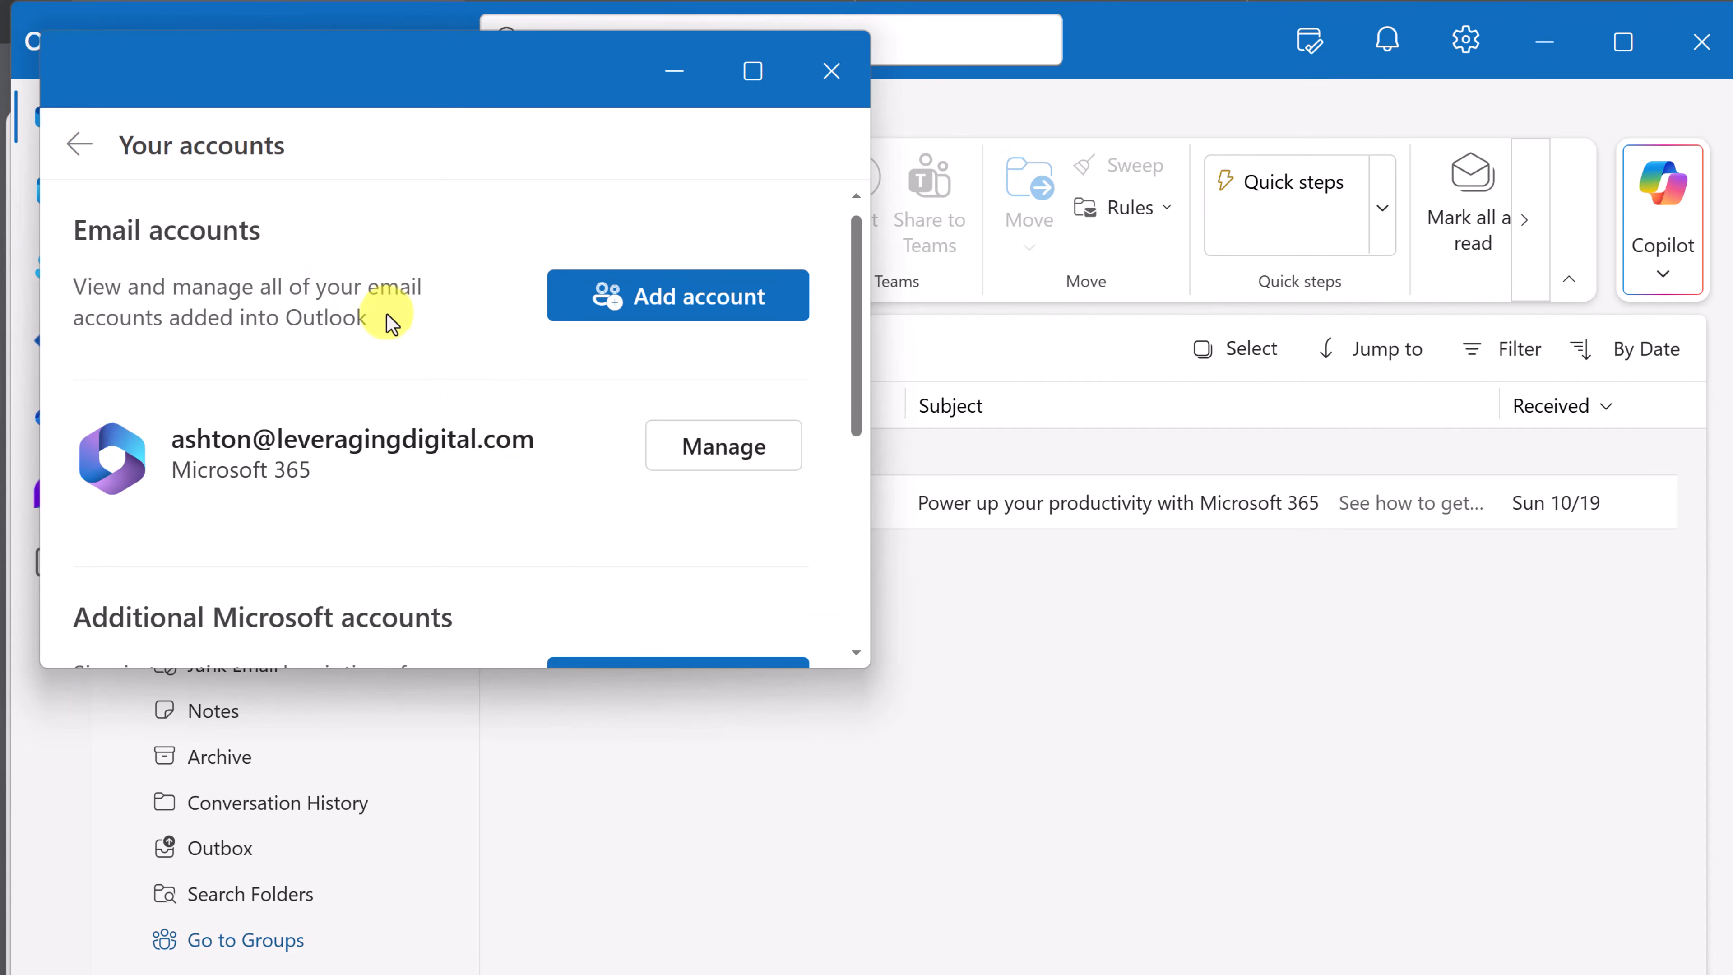
left_click(77, 149)
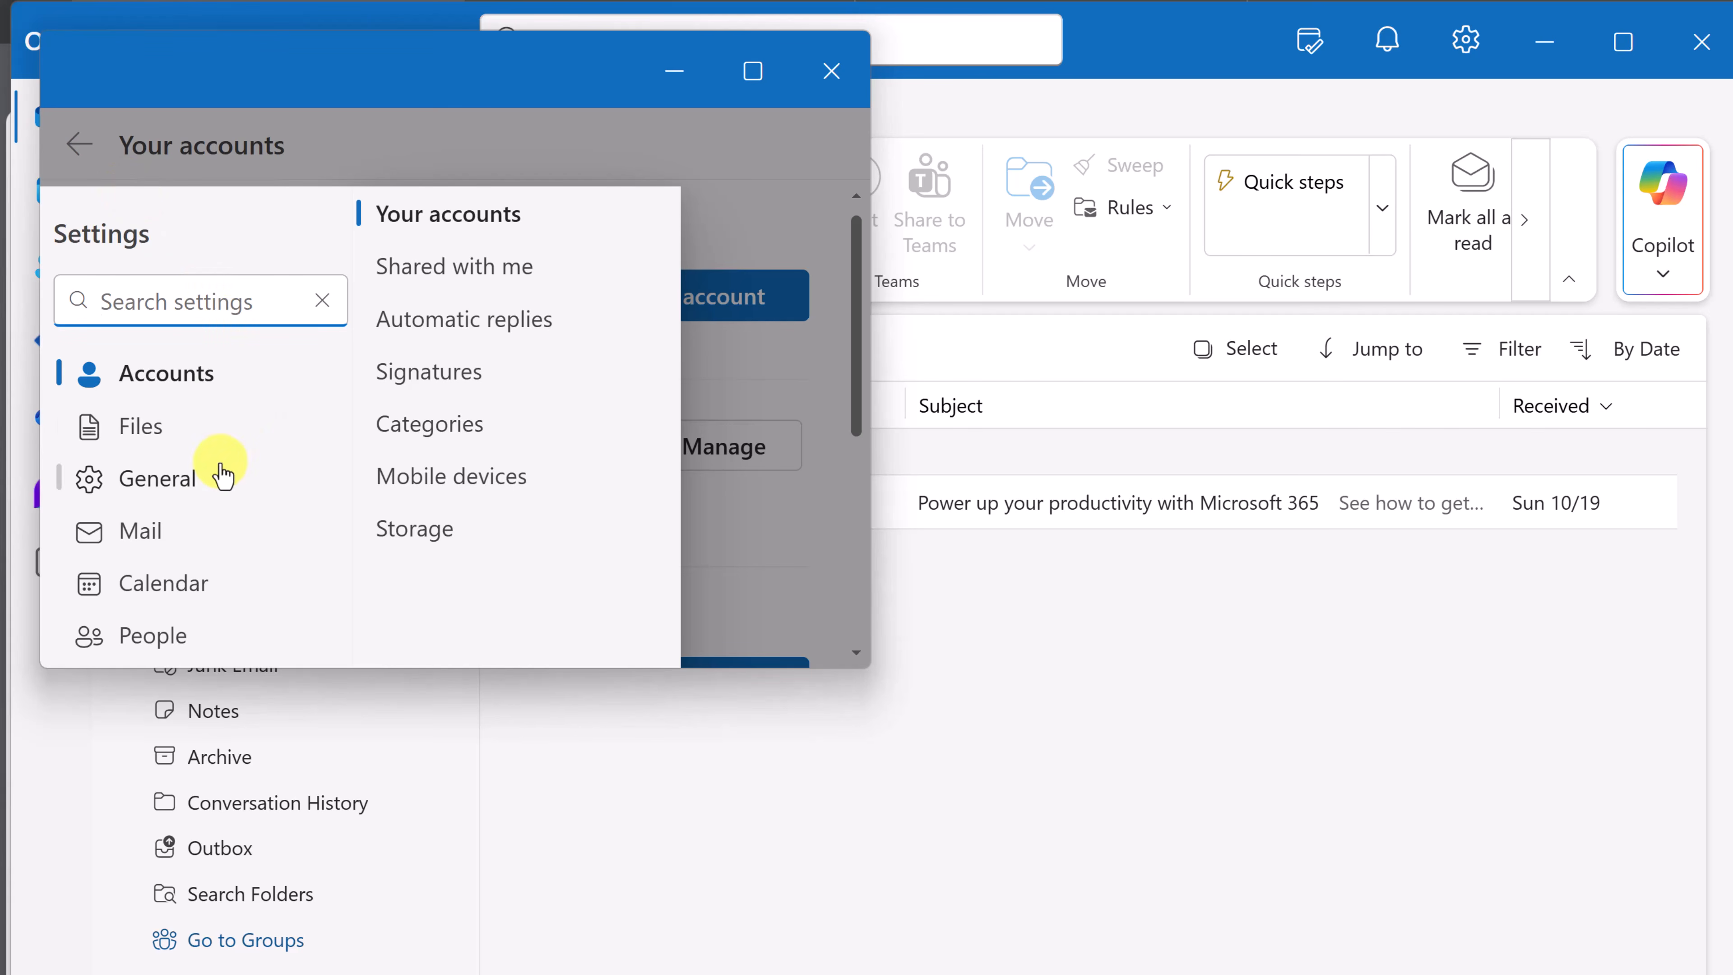
left_click(404, 387)
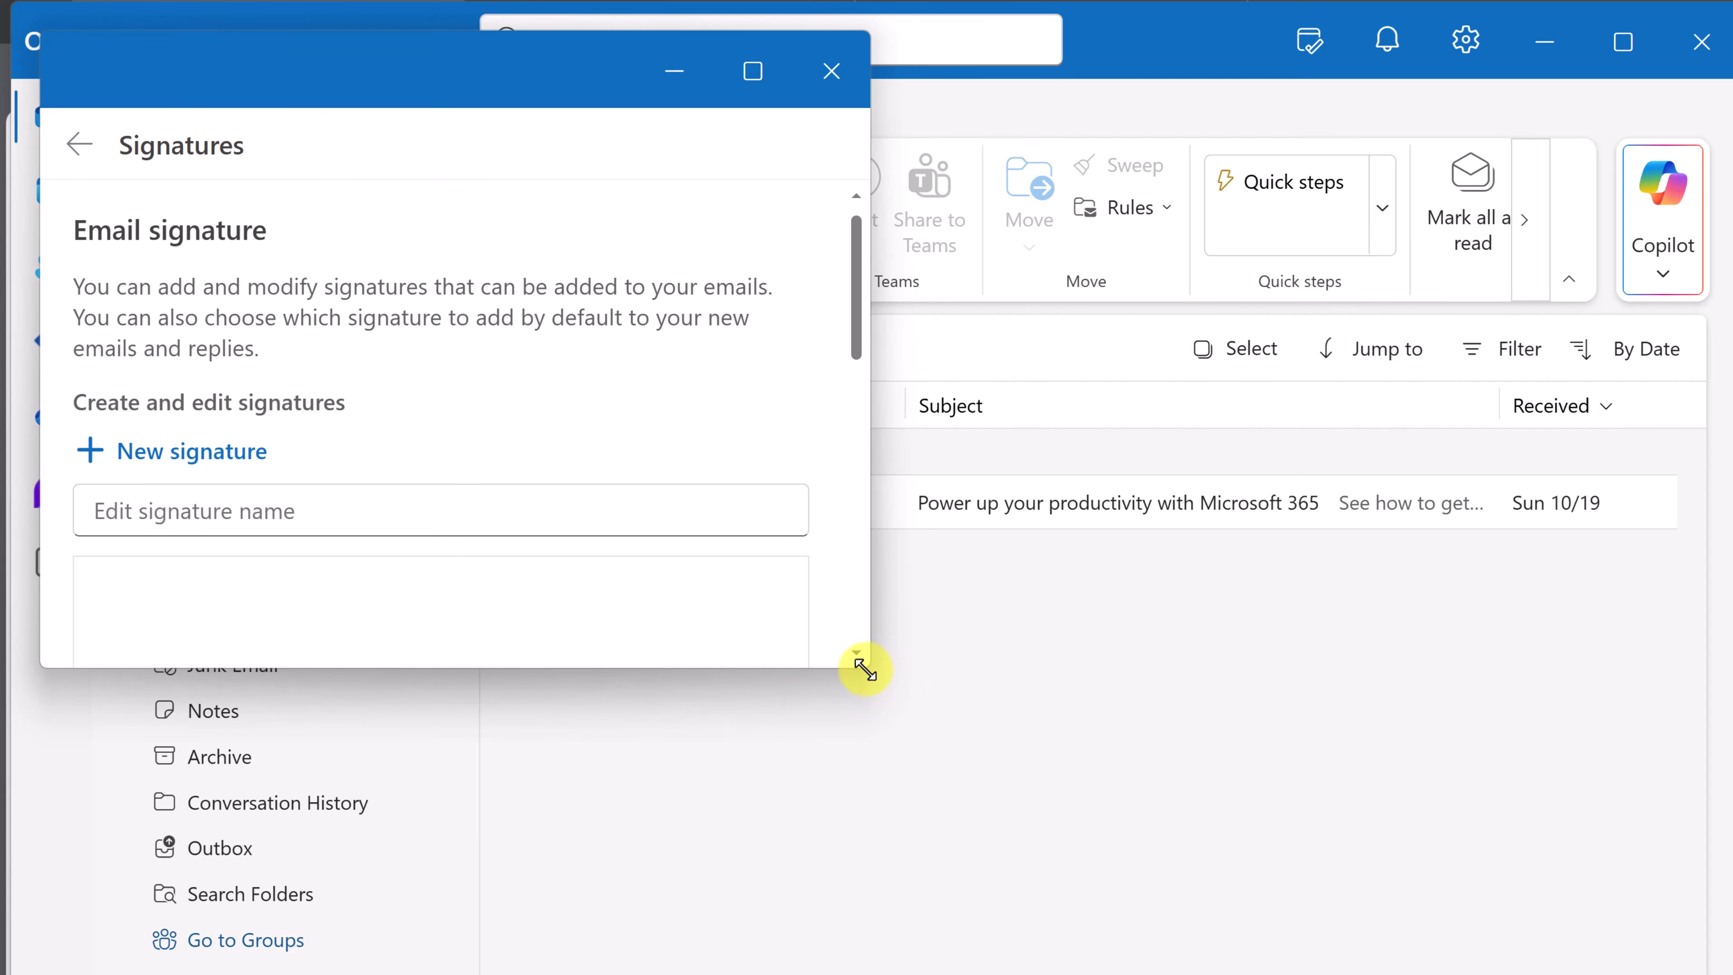
mouse_move(864, 662)
left_mouse_down()
mouse_move(1007, 749)
mouse_move(1554, 944)
mouse_move(1696, 971)
left_mouse_up()
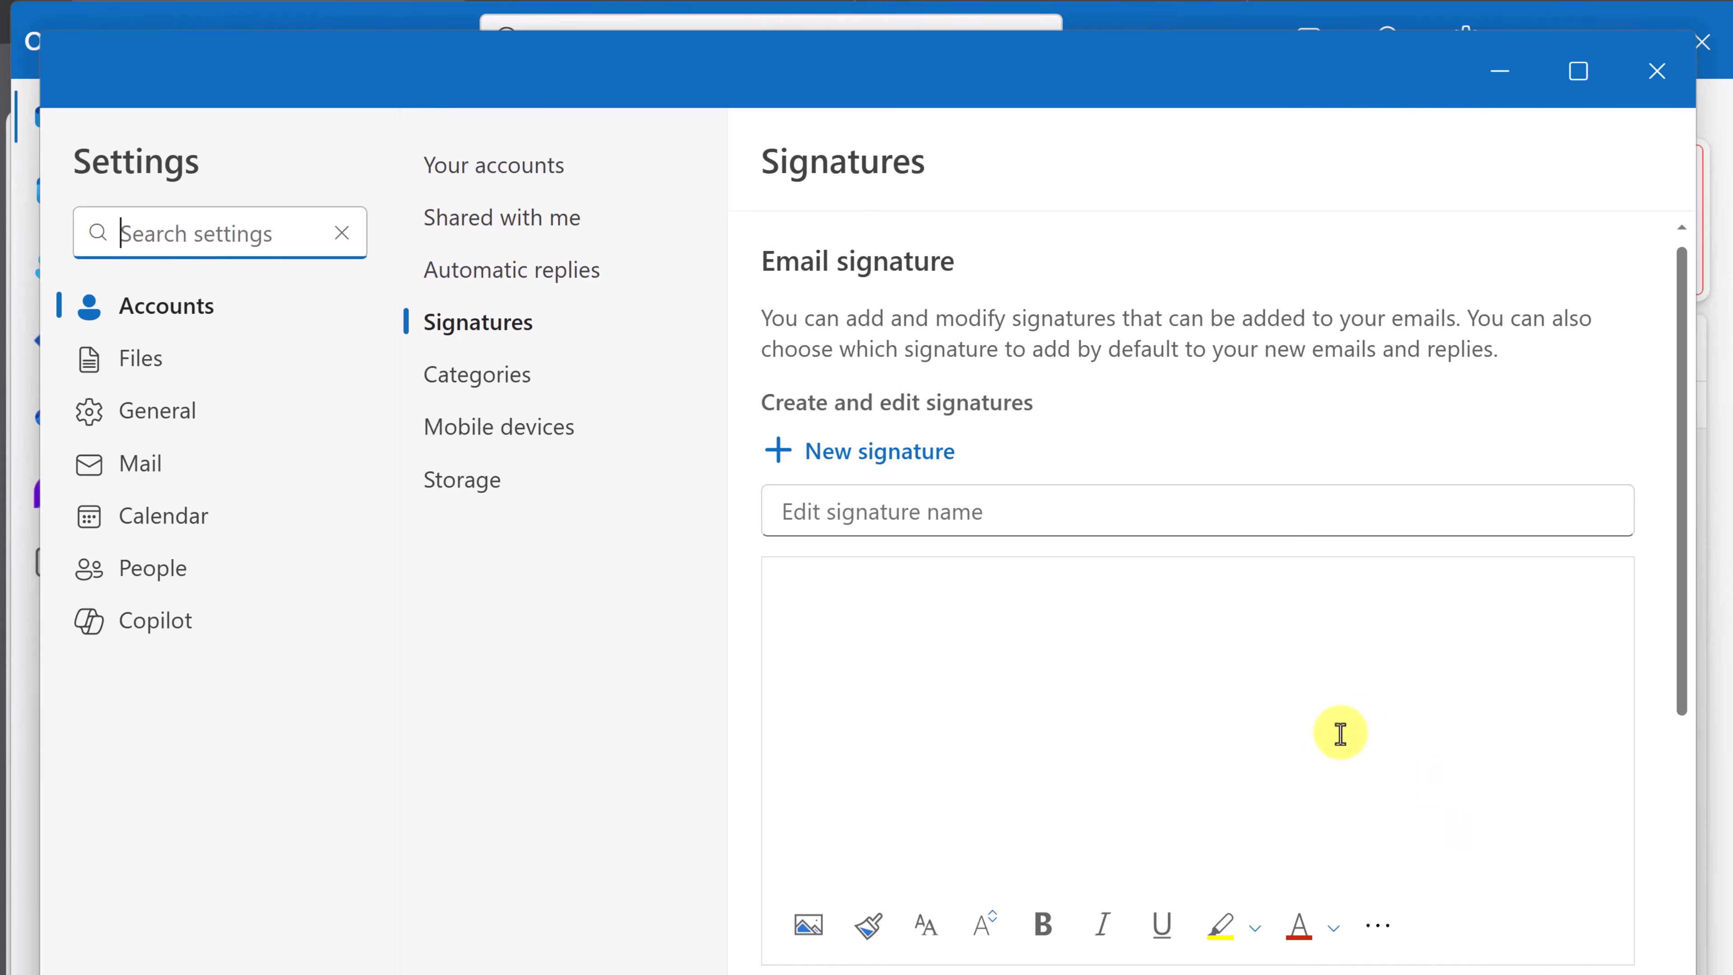
scroll(1061, 519, "down", 2)
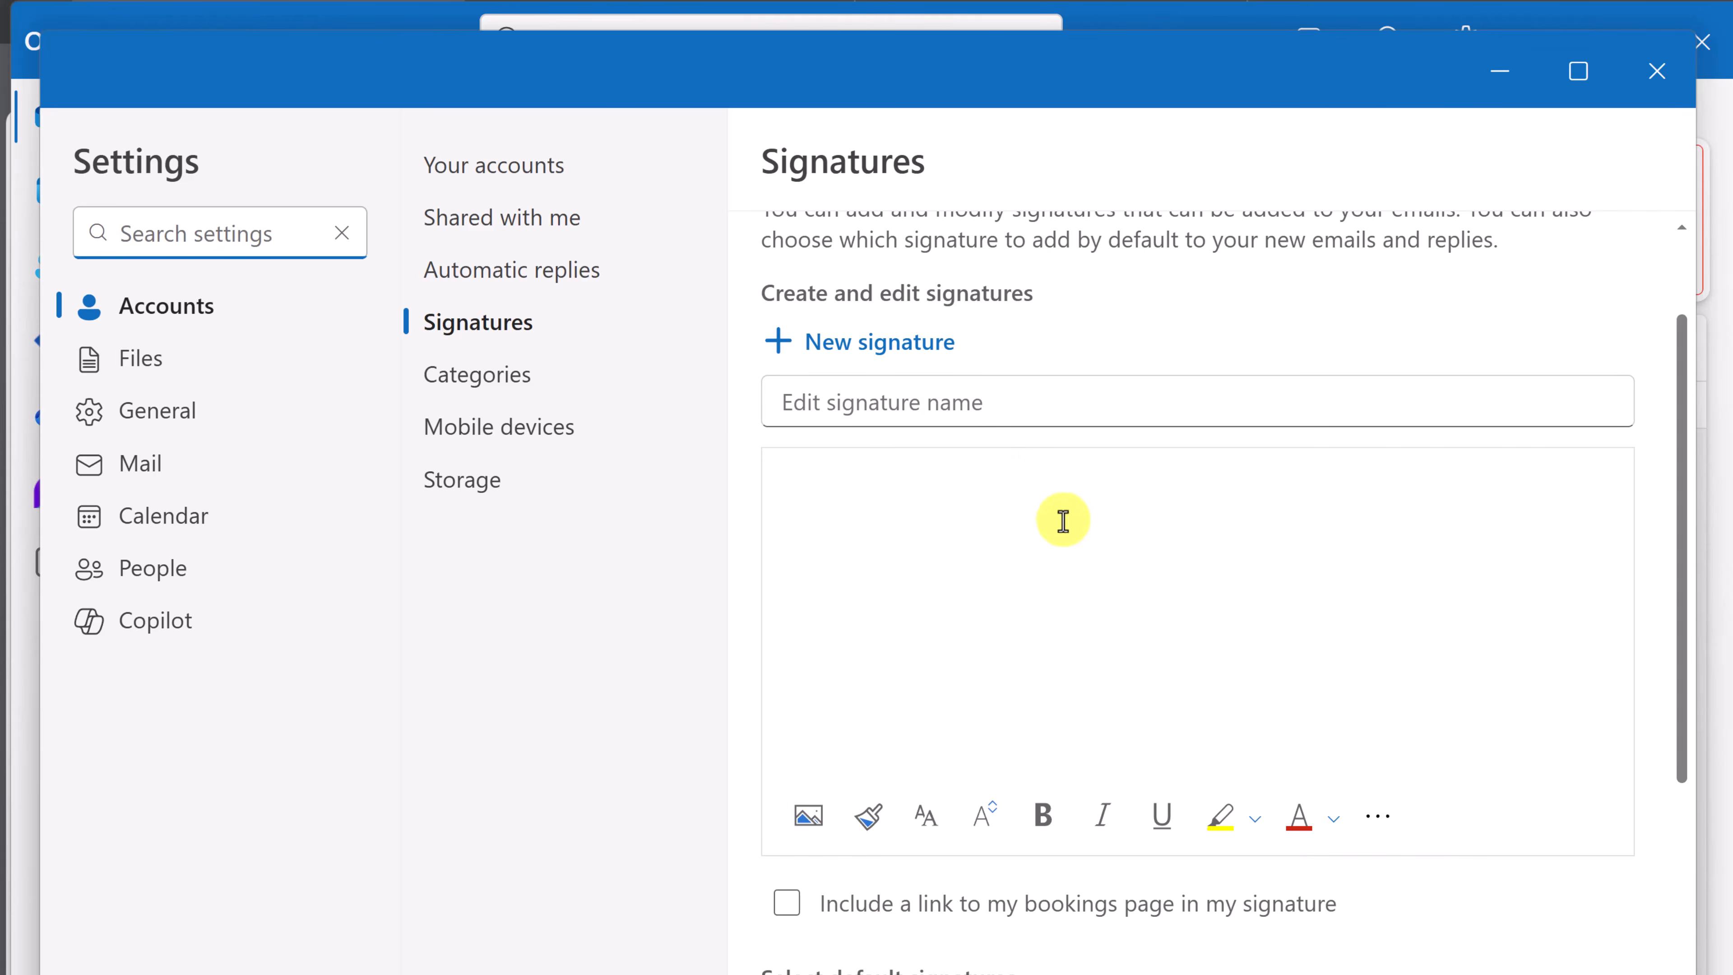
Name the new signature Demo, paste the copied contact details and closing quote into its body, and review the text
left_click(949, 407)
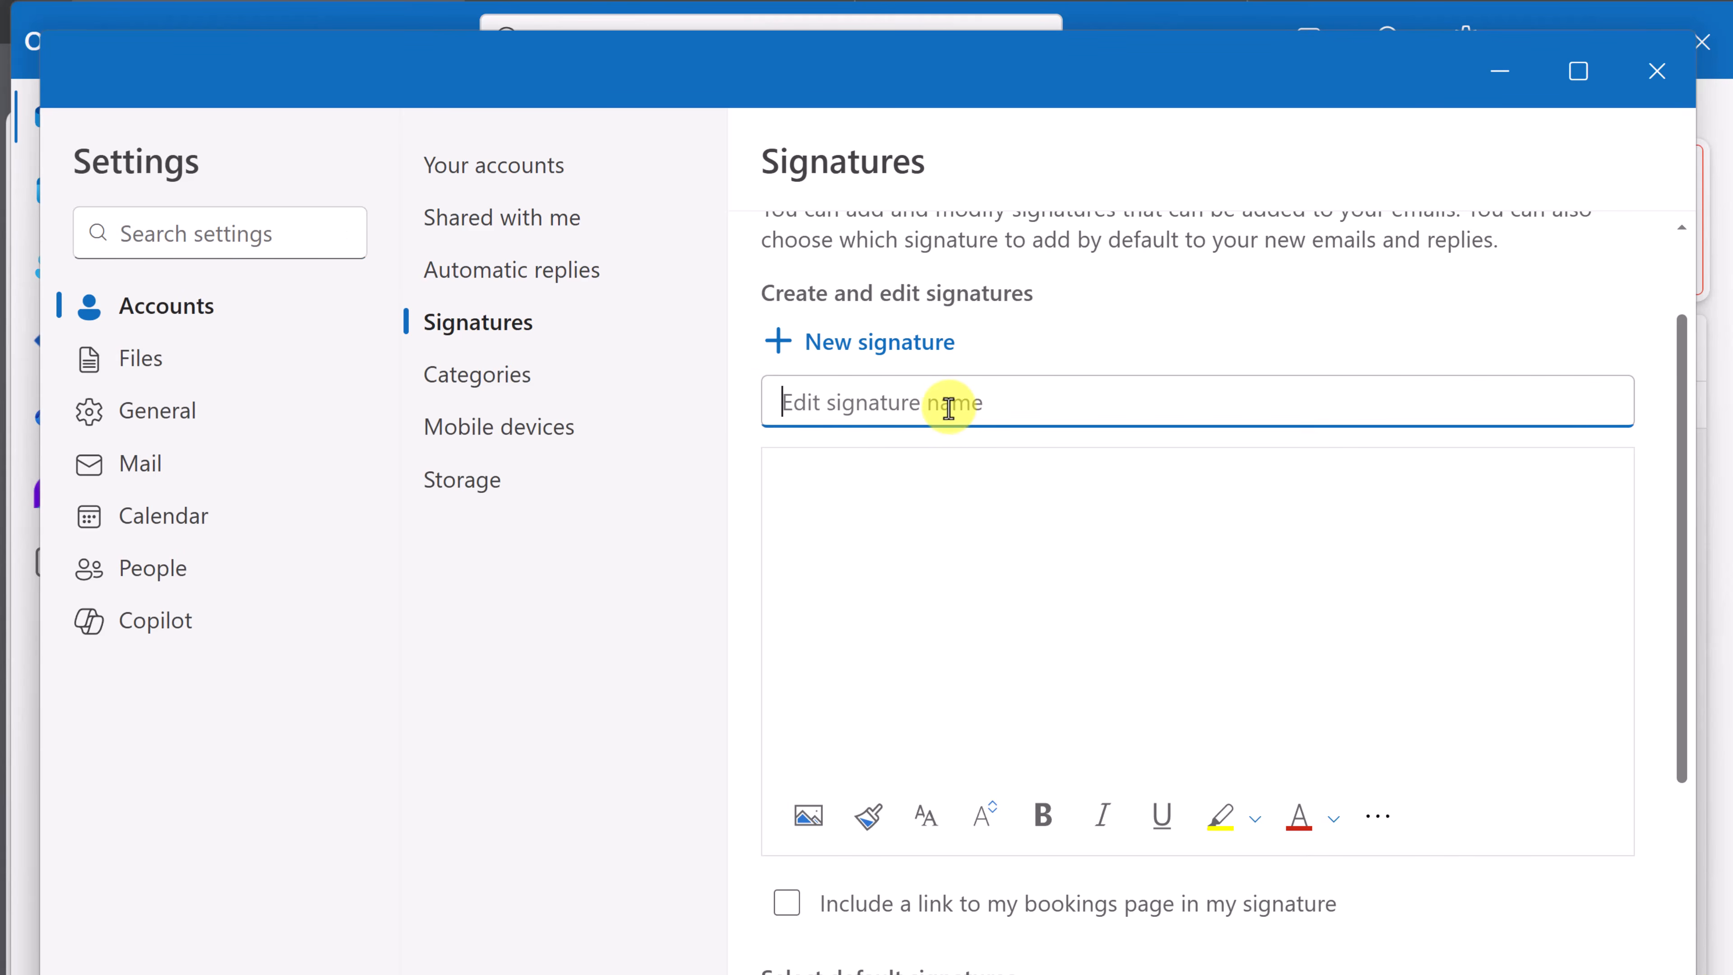
type("Demo")
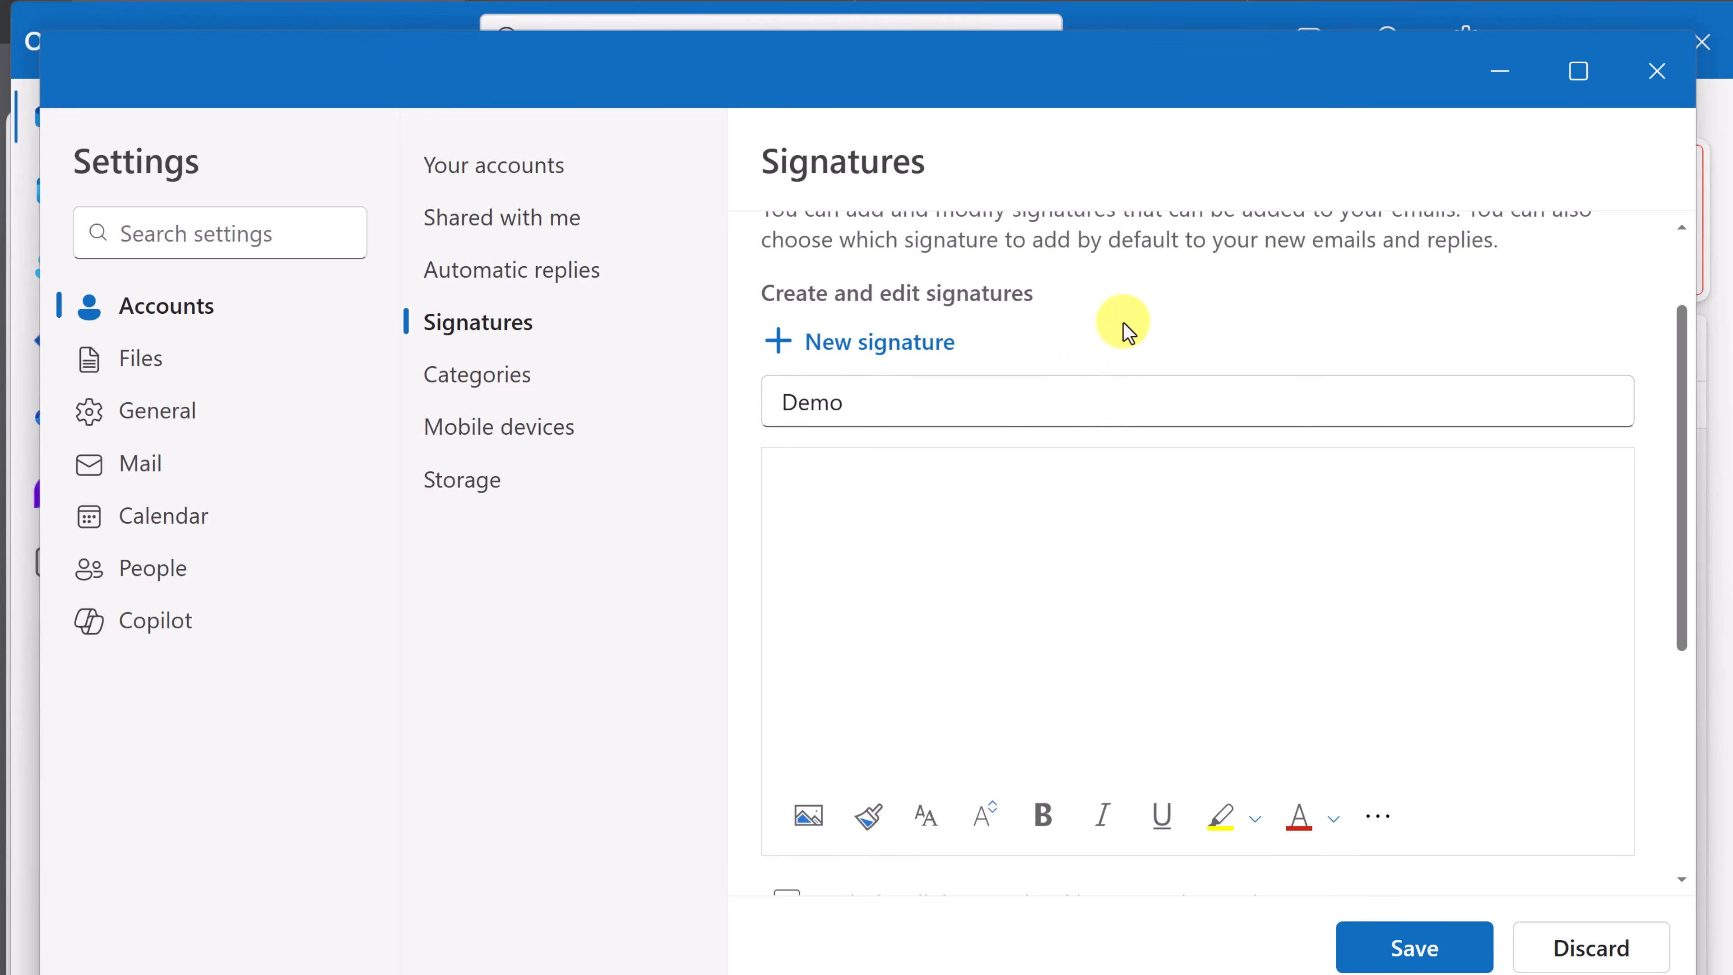
left_click(1001, 538)
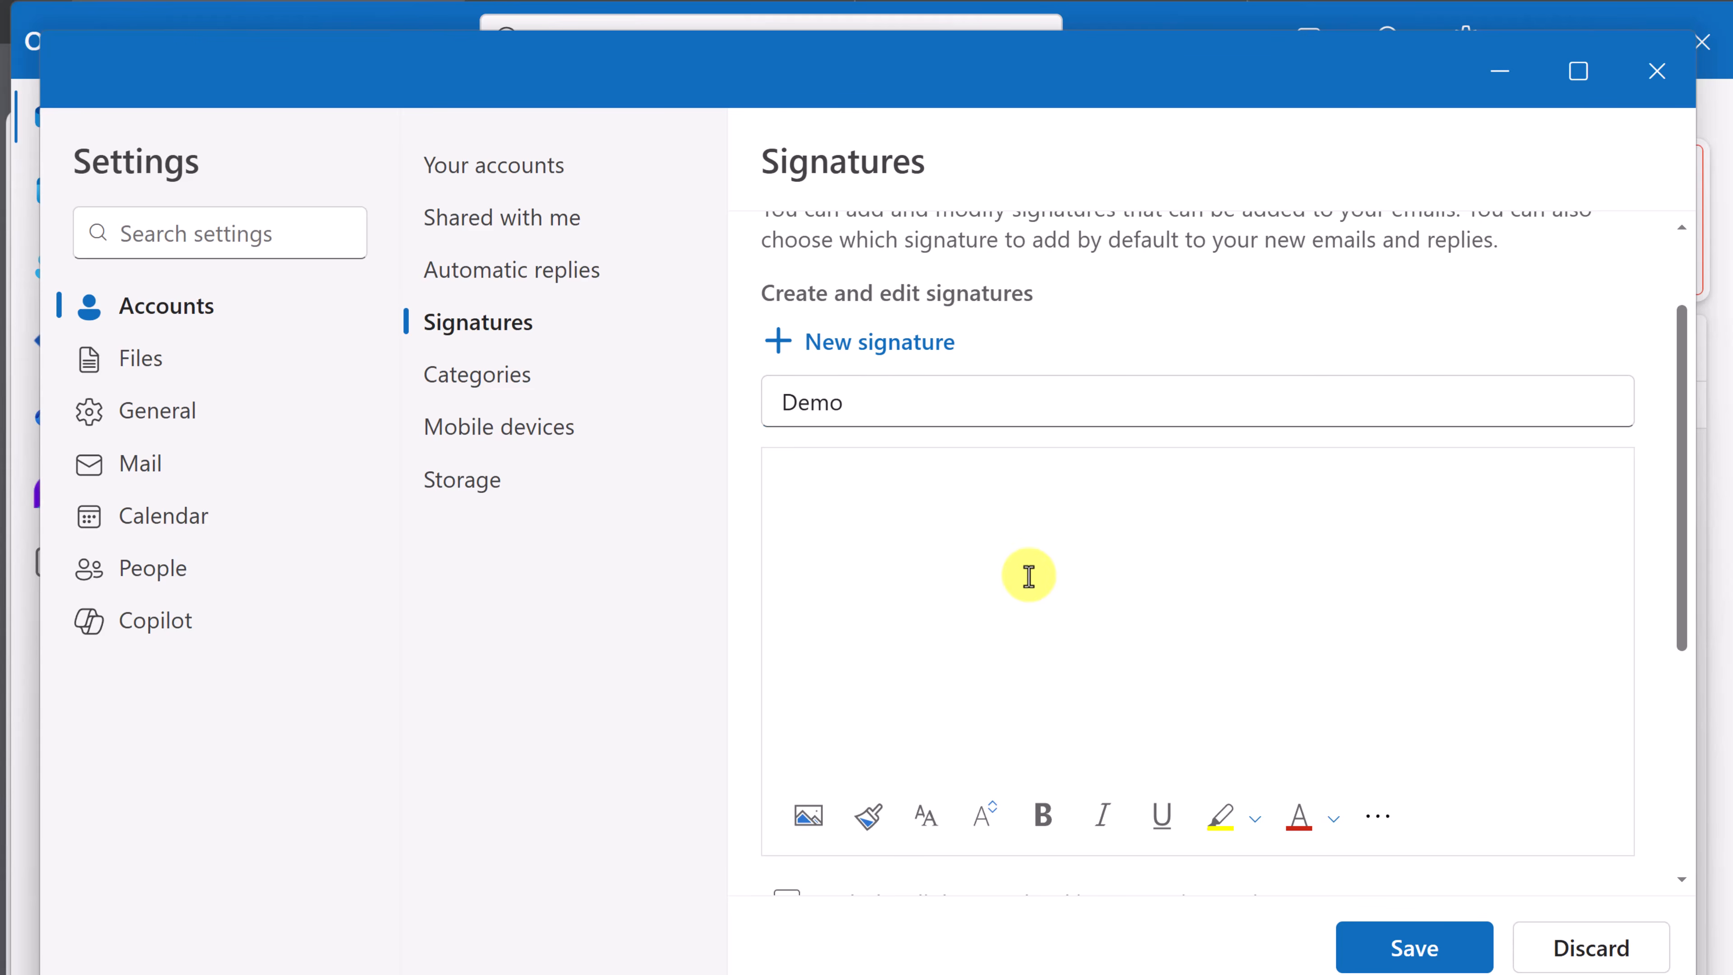
key("ctrl+v")
scroll(1140, 662, "up", 2)
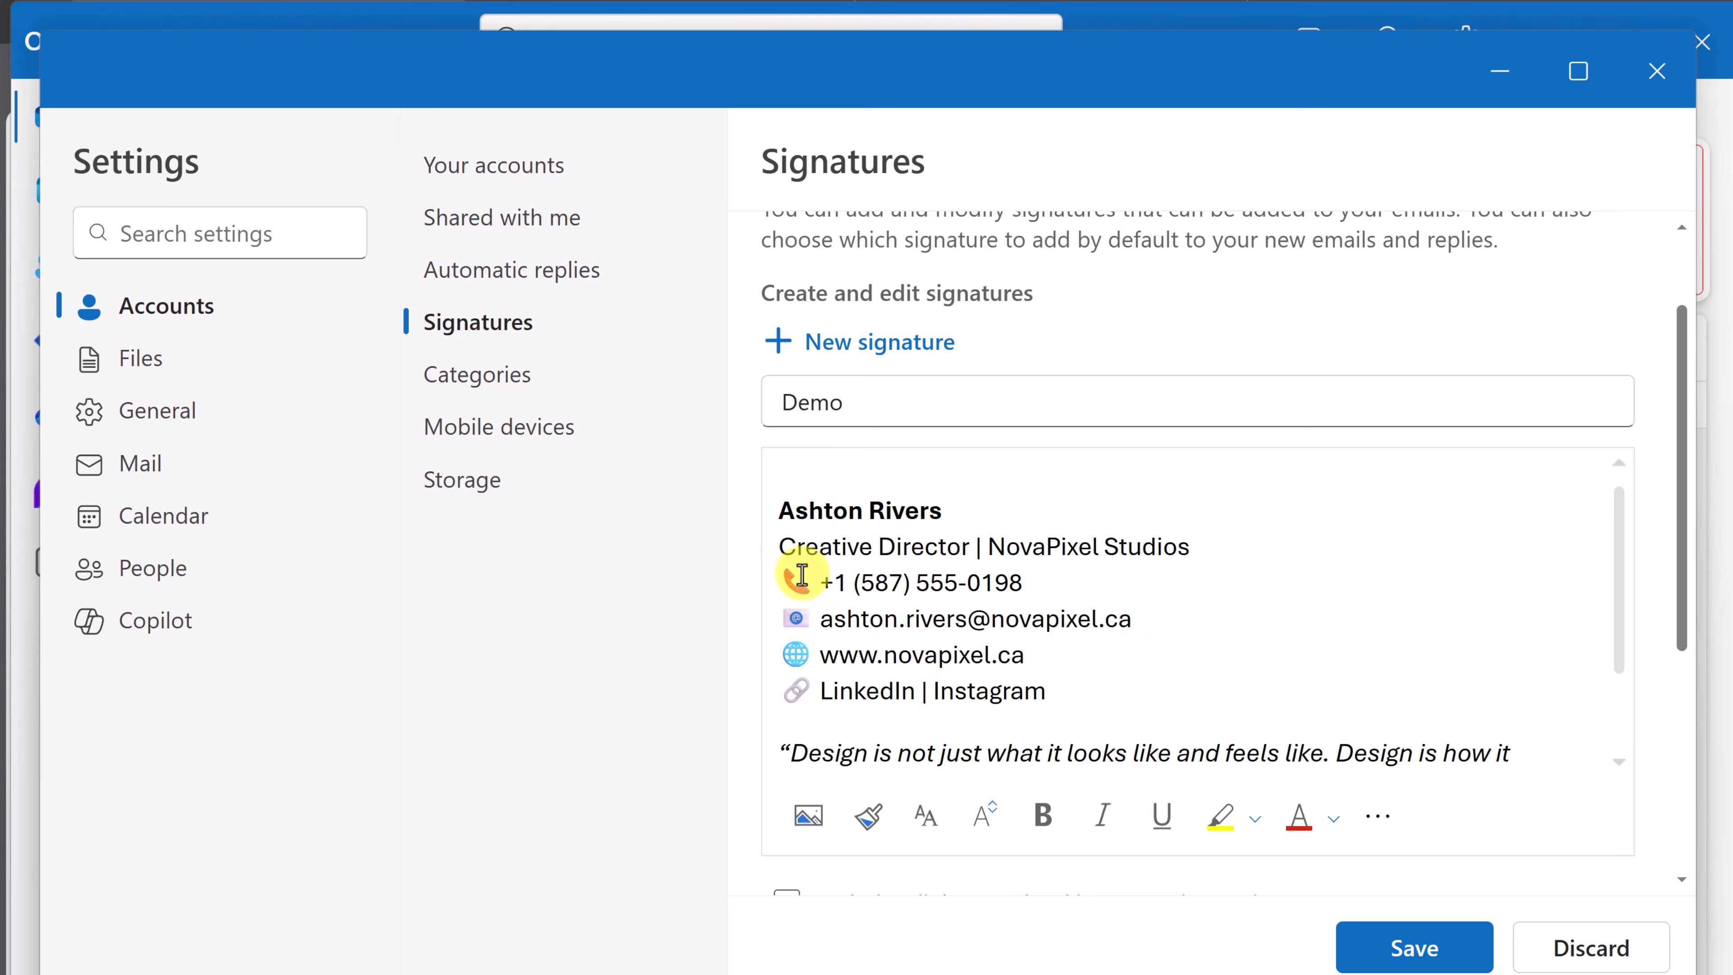
scroll(872, 693, "down", 2)
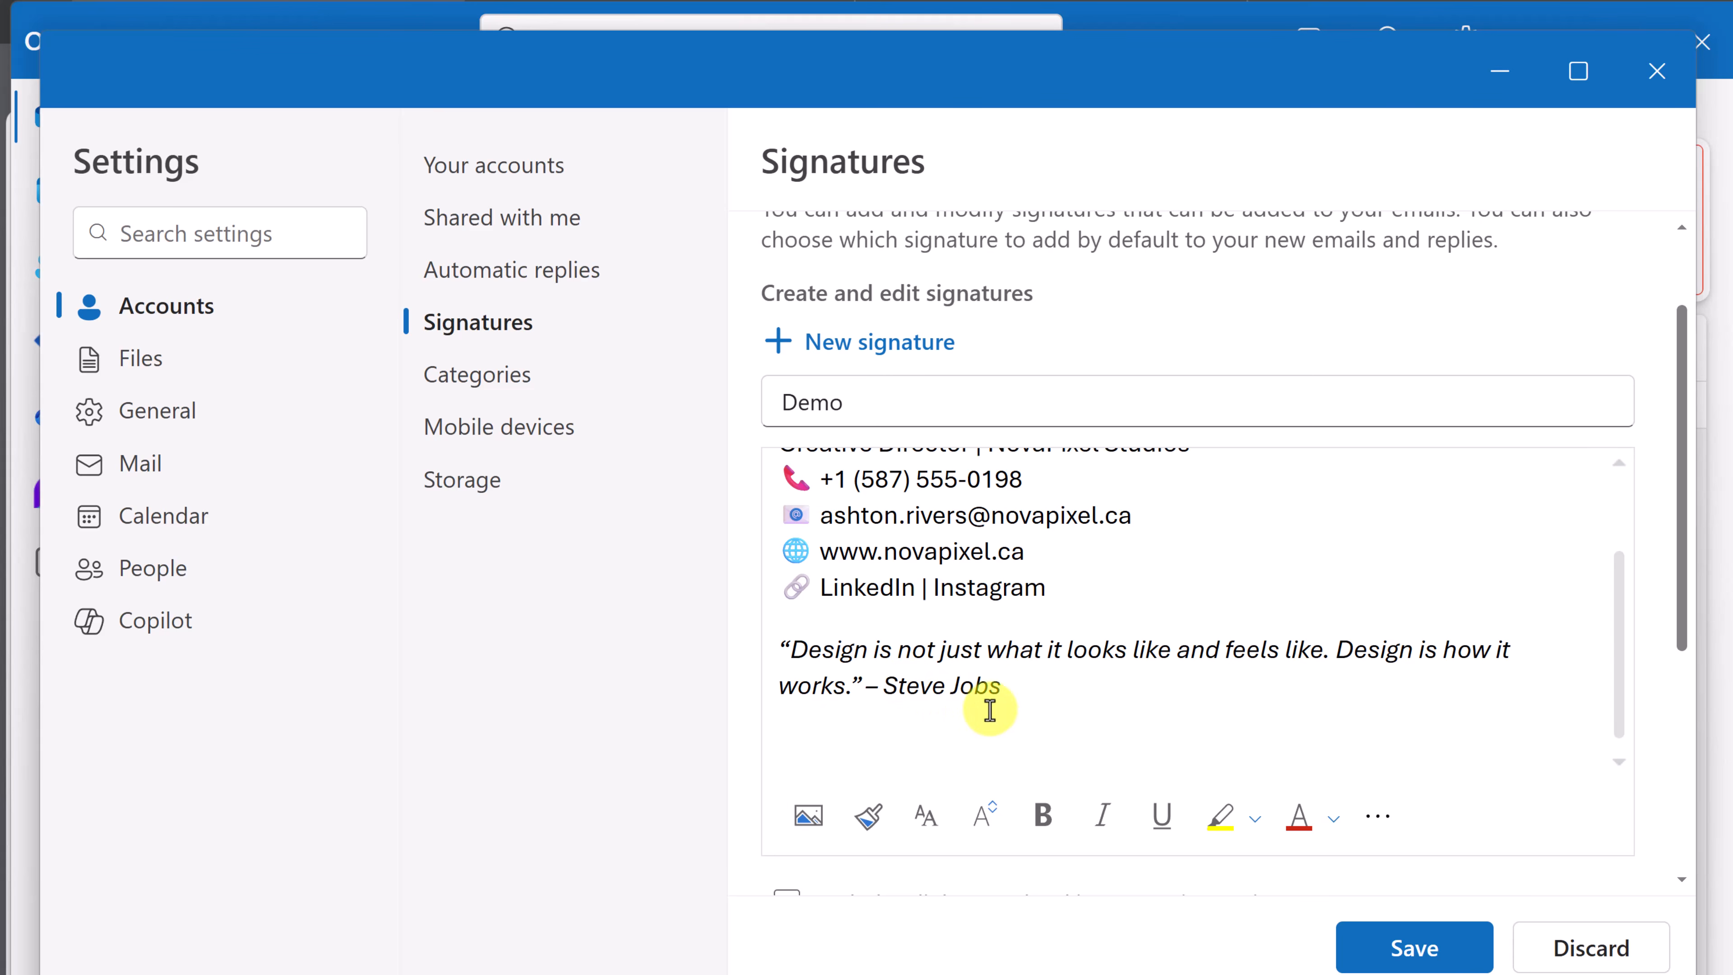
scroll(1122, 728, "up", 2)
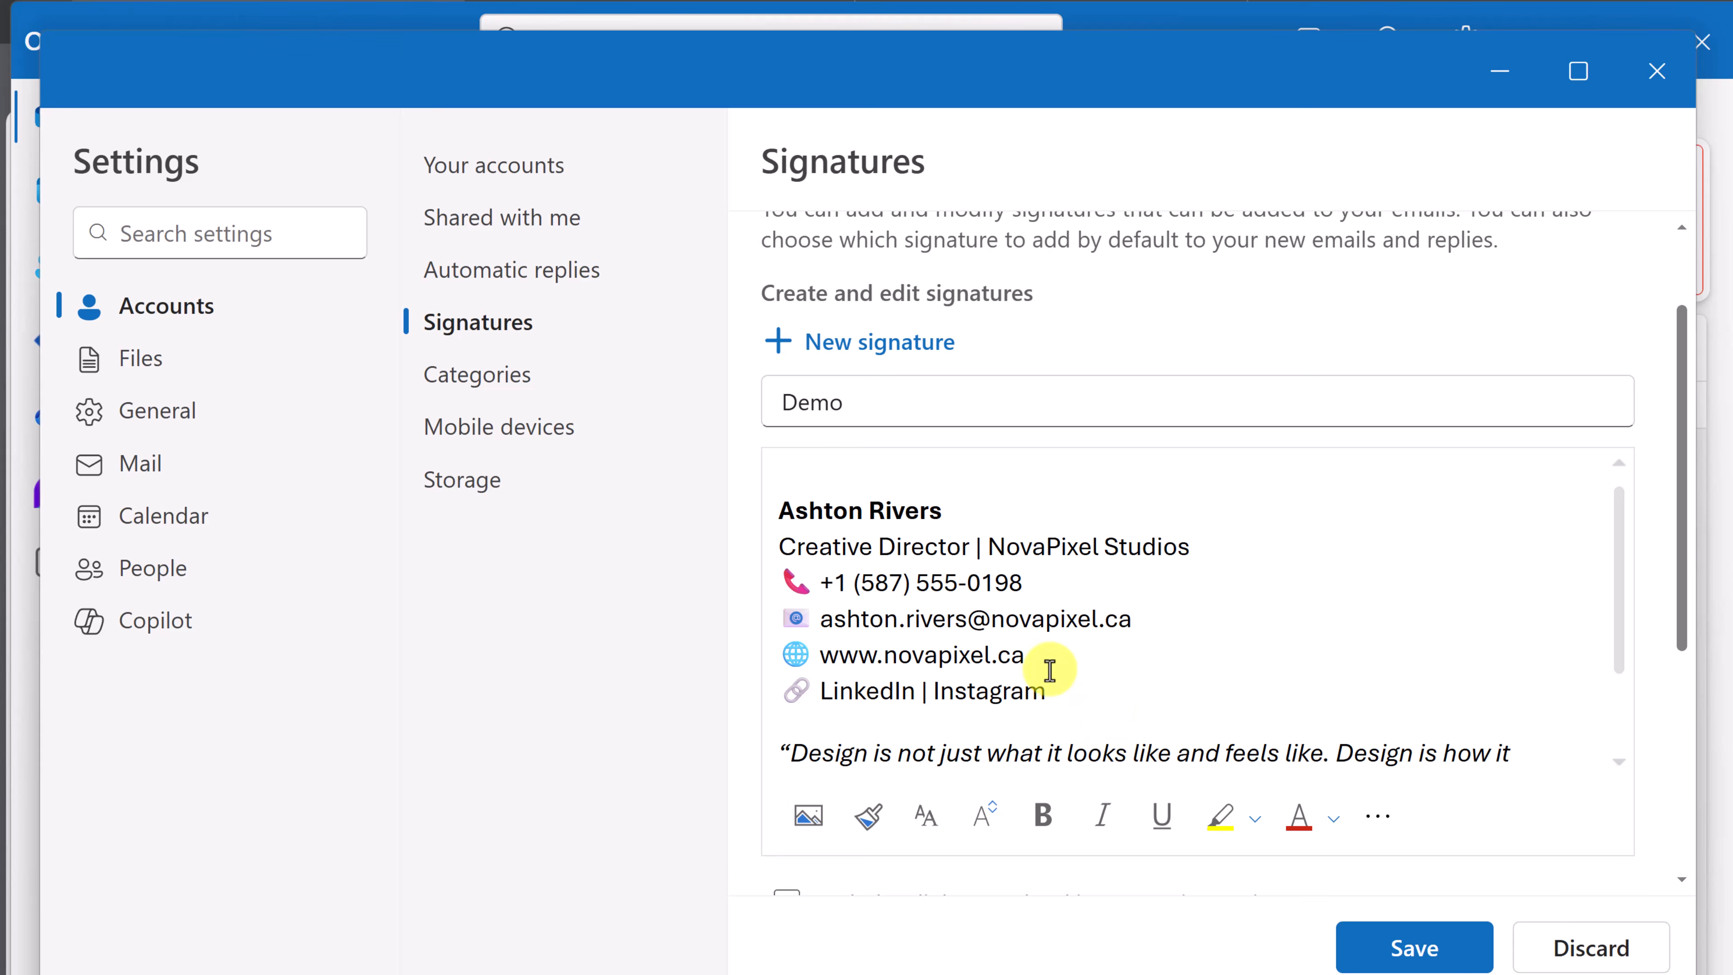
left_click_drag(1036, 661, 817, 657)
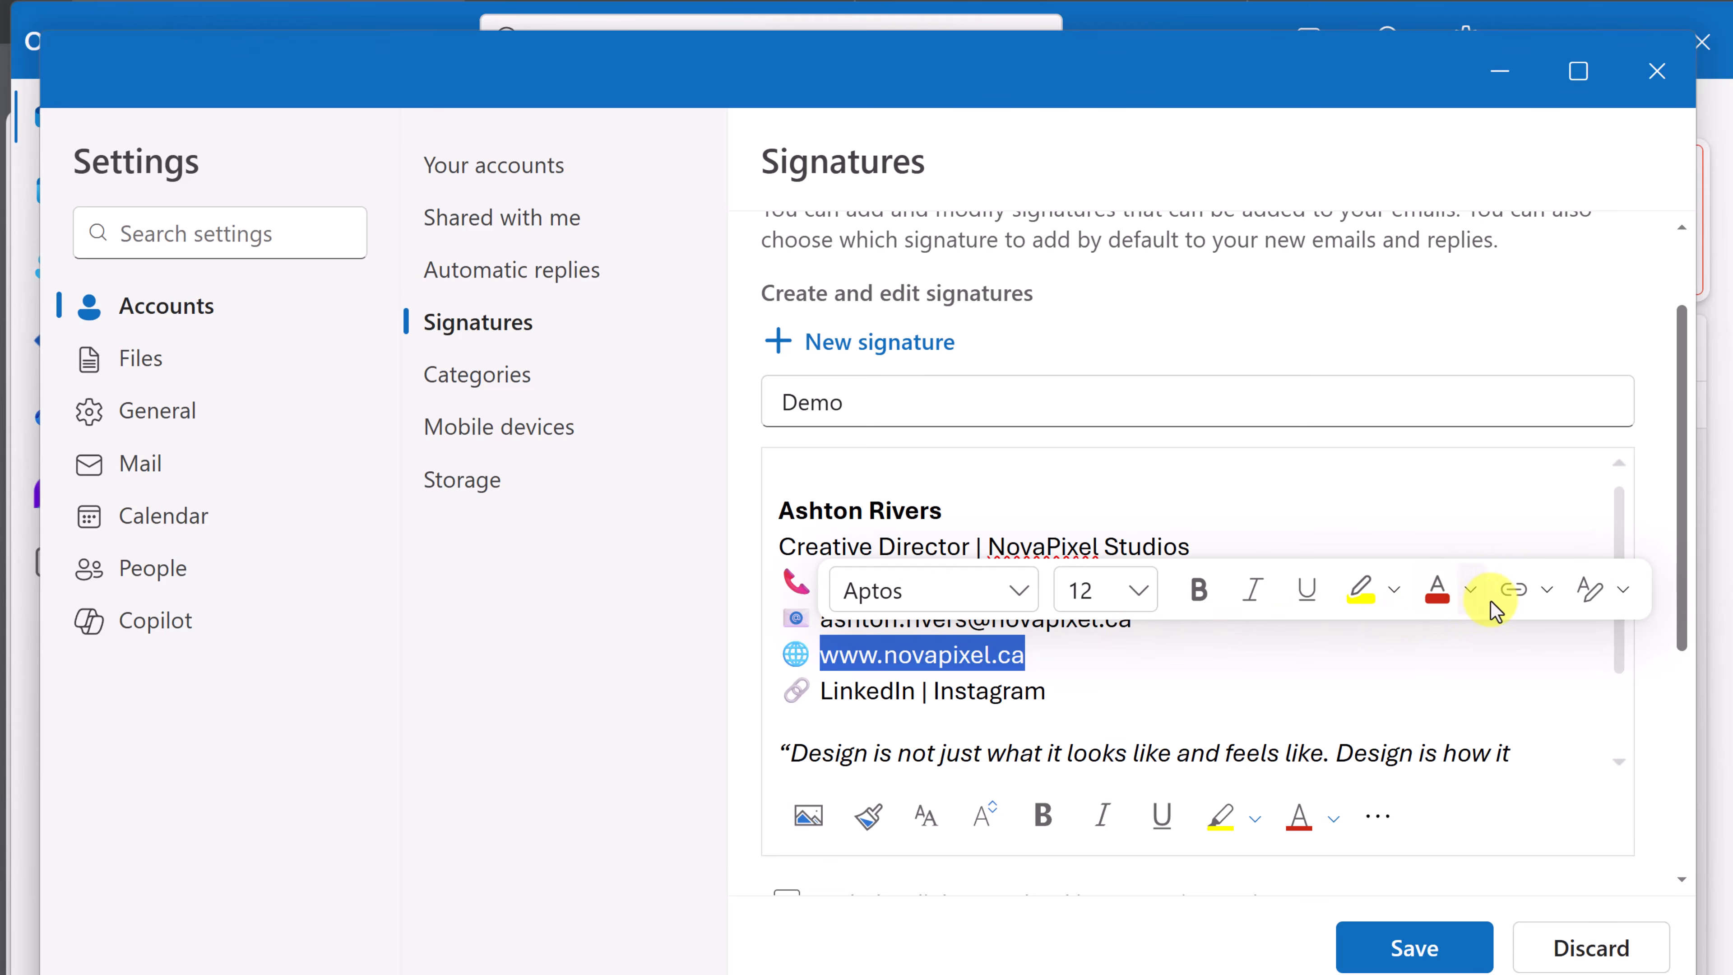
left_click(1512, 610)
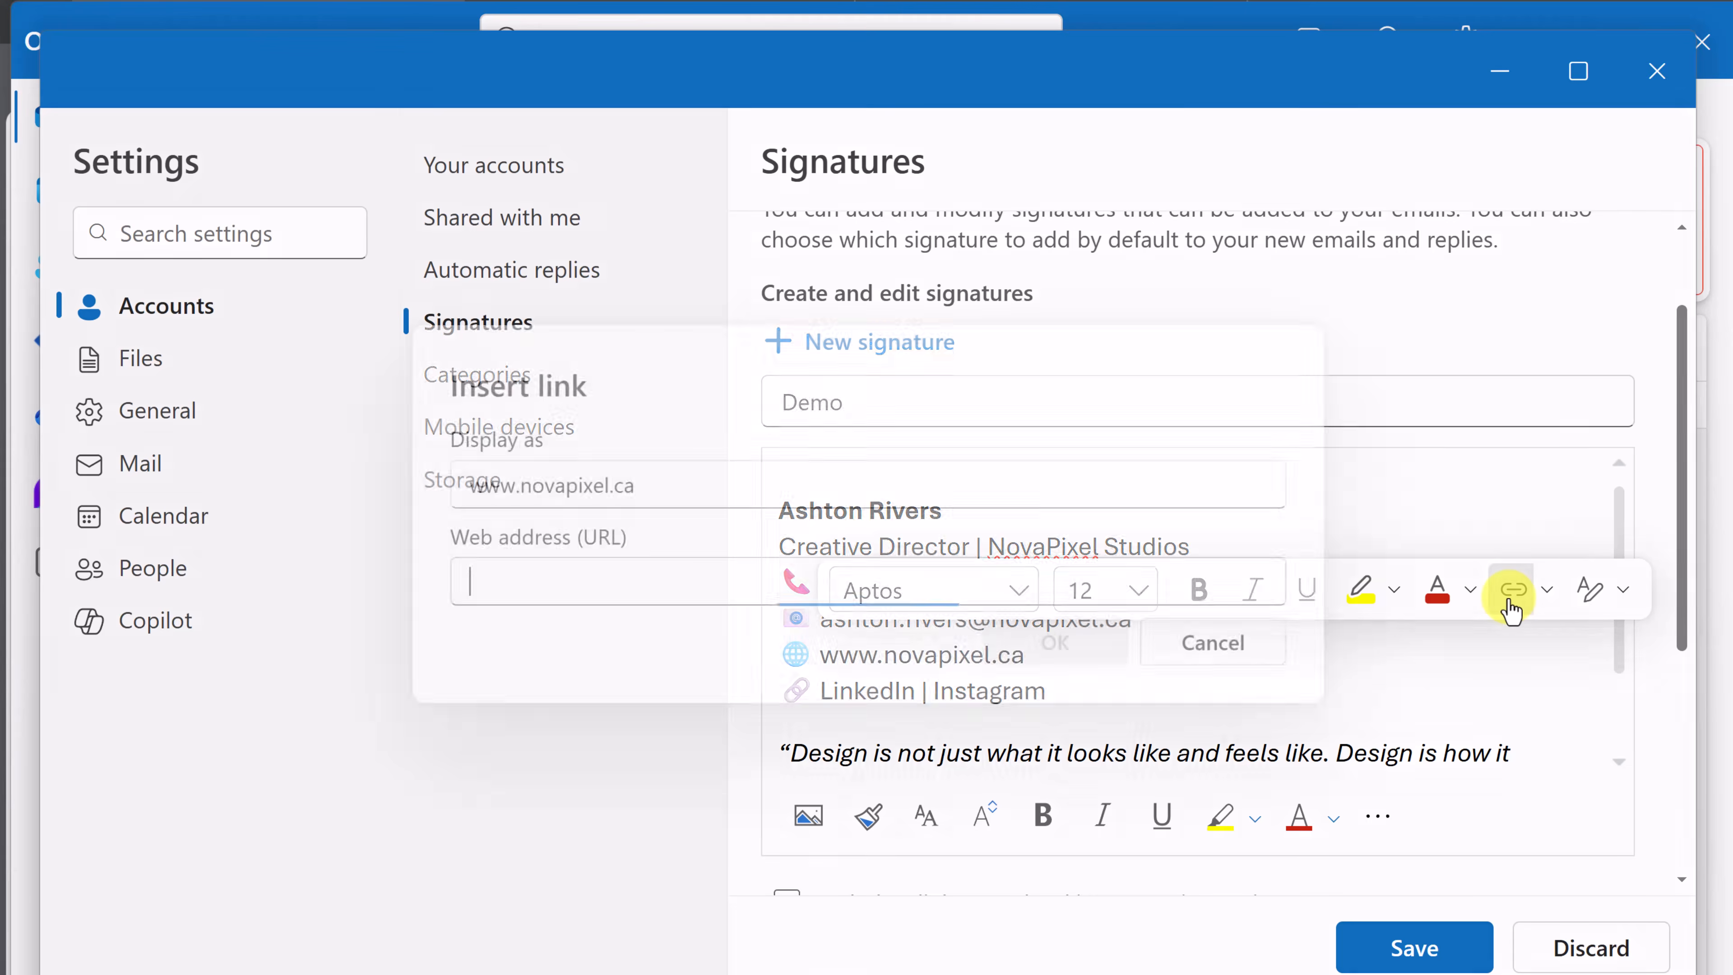
left_click_drag(610, 486, 453, 495)
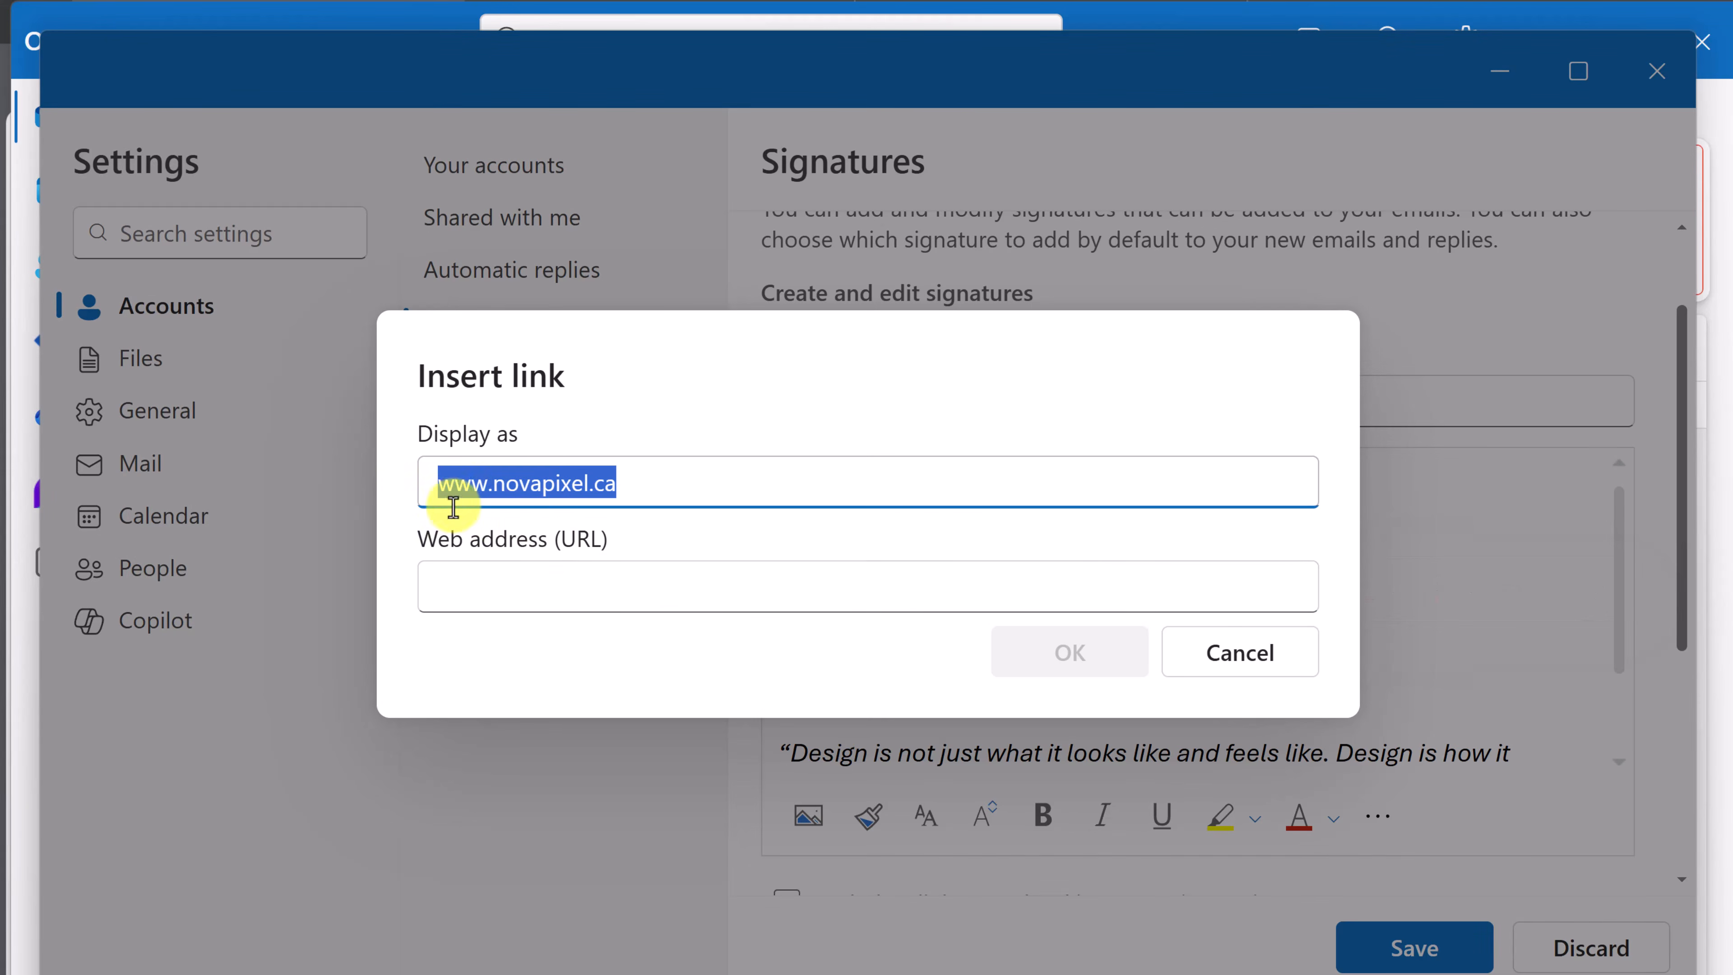
key("ctrl+c")
left_click(572, 588)
key("ctrl+v")
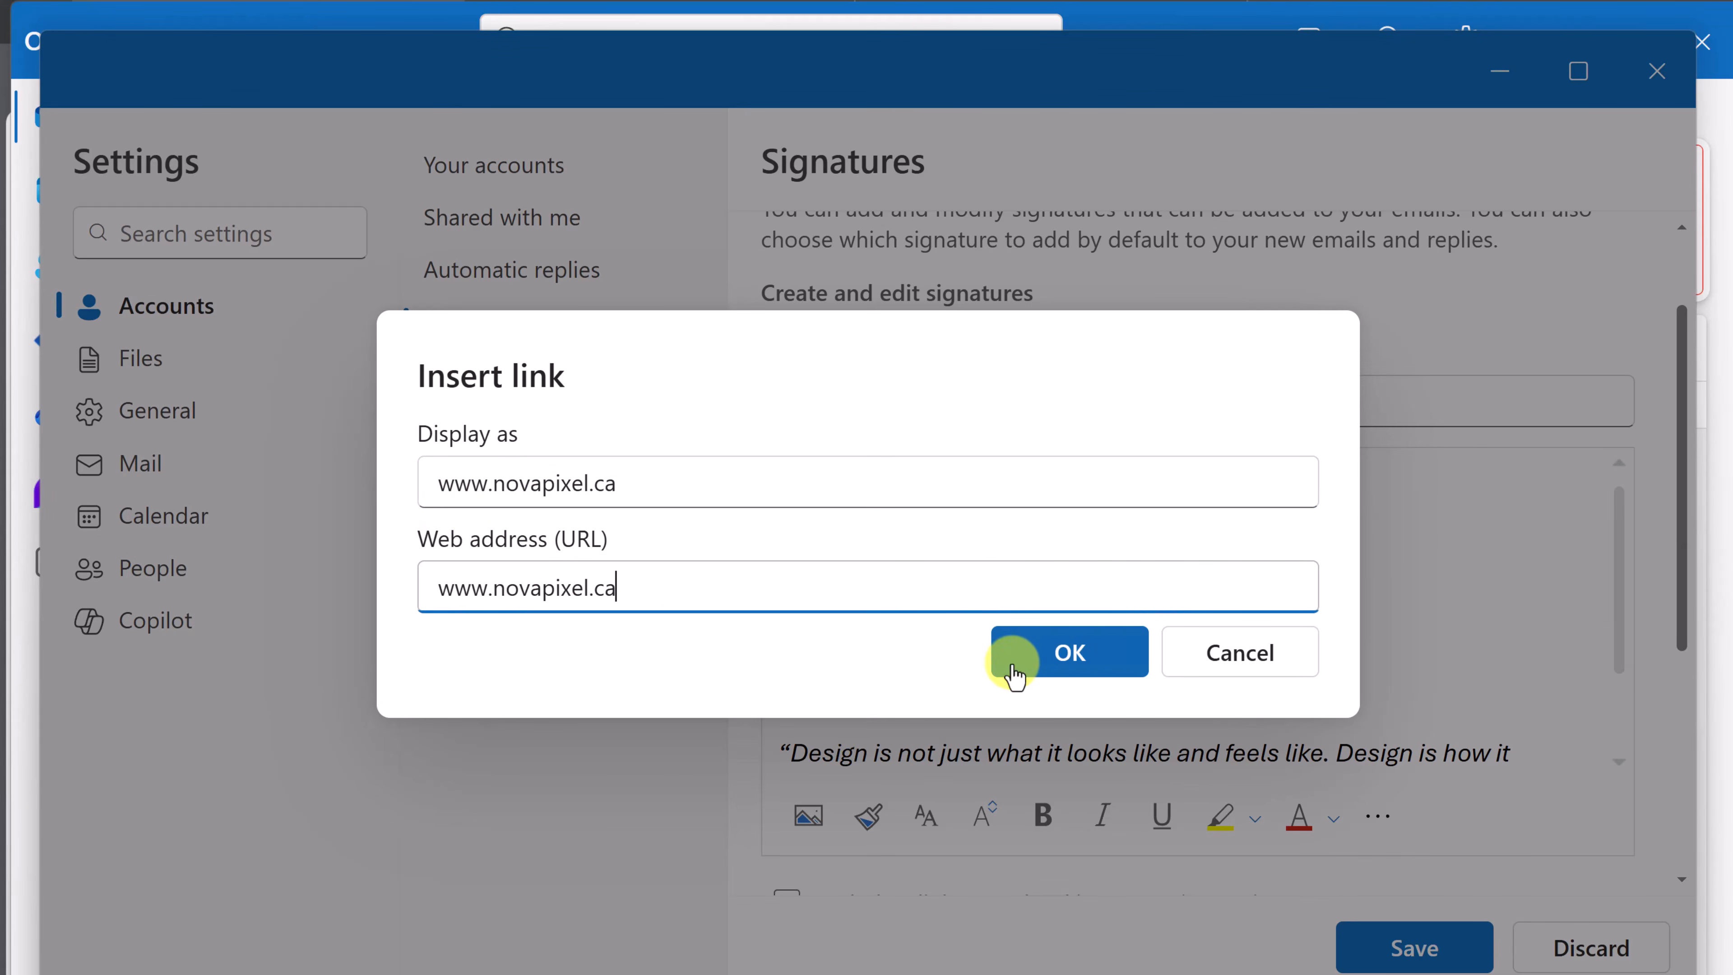
left_click(1070, 659)
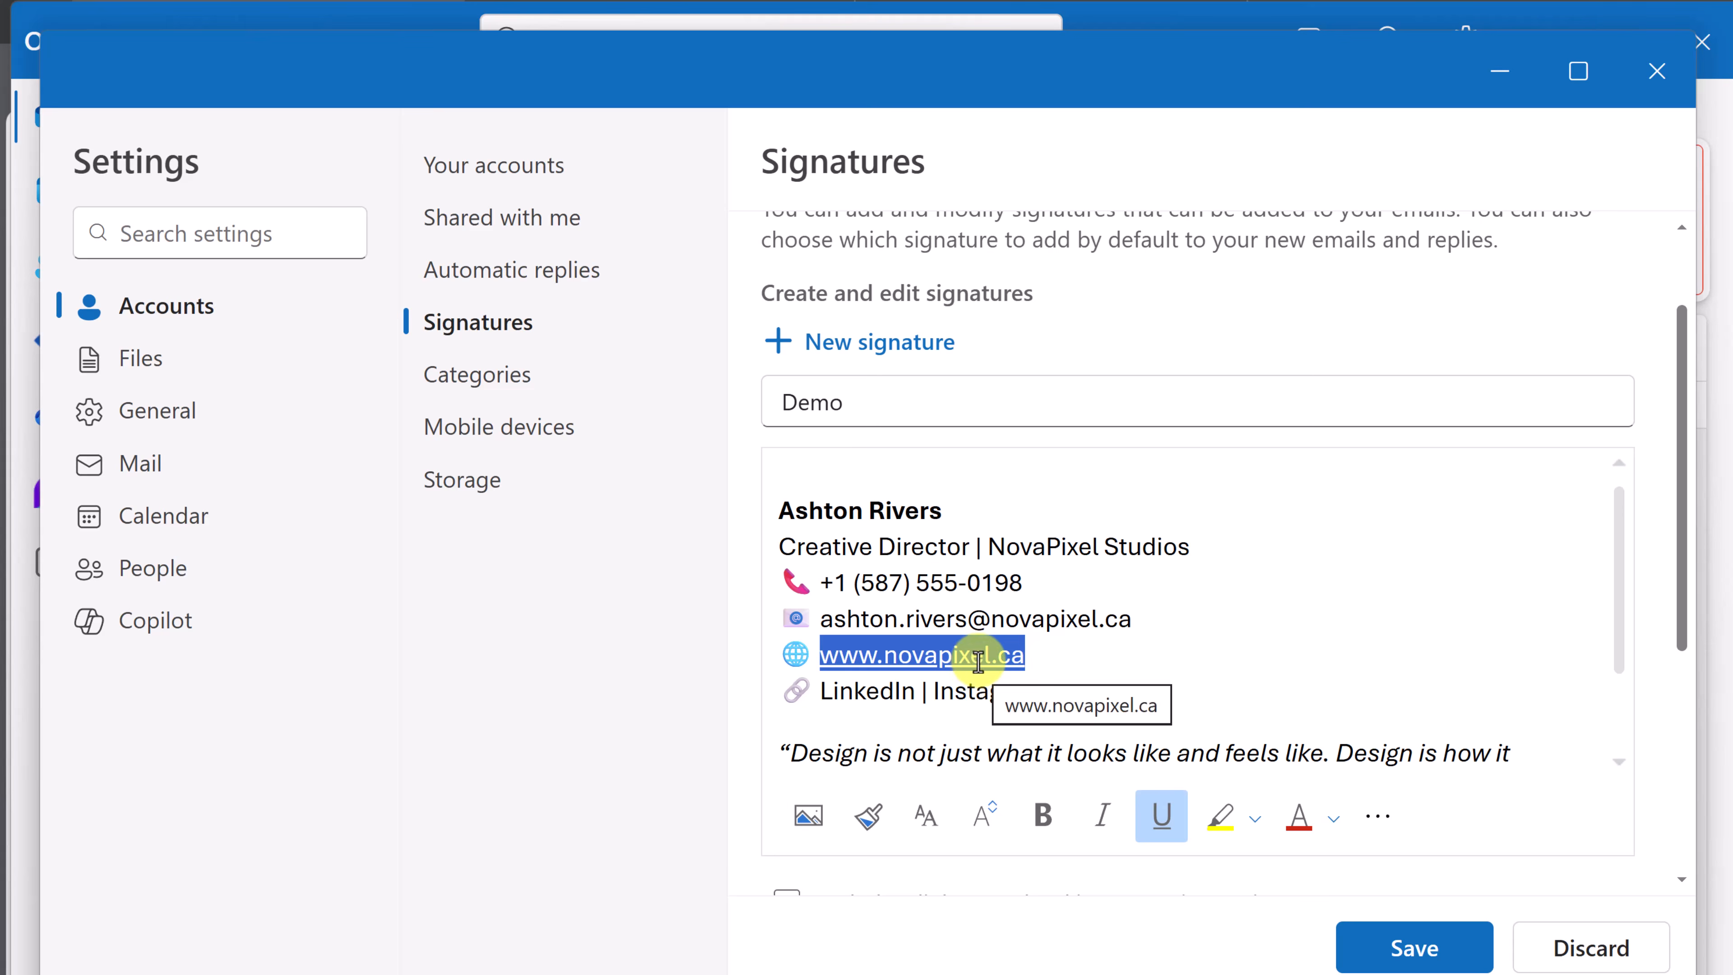
left_click(1279, 645)
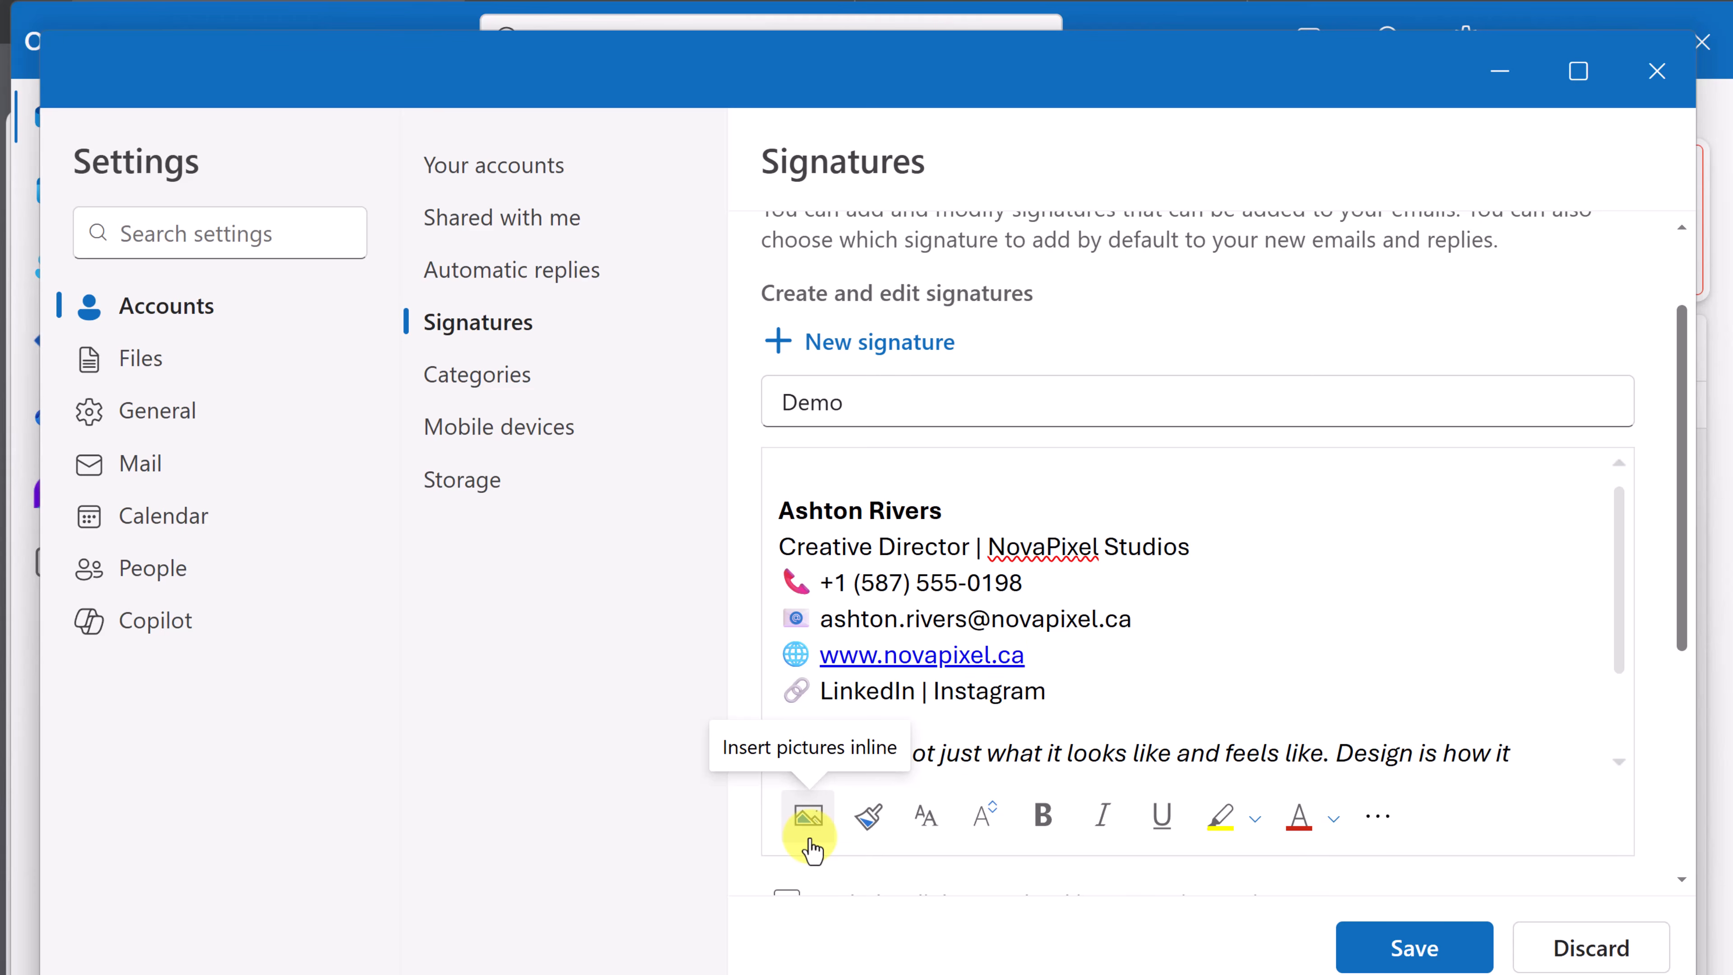
Save the Demo signature and set it as the default signature for new messages
scroll(1119, 887, "down", 2)
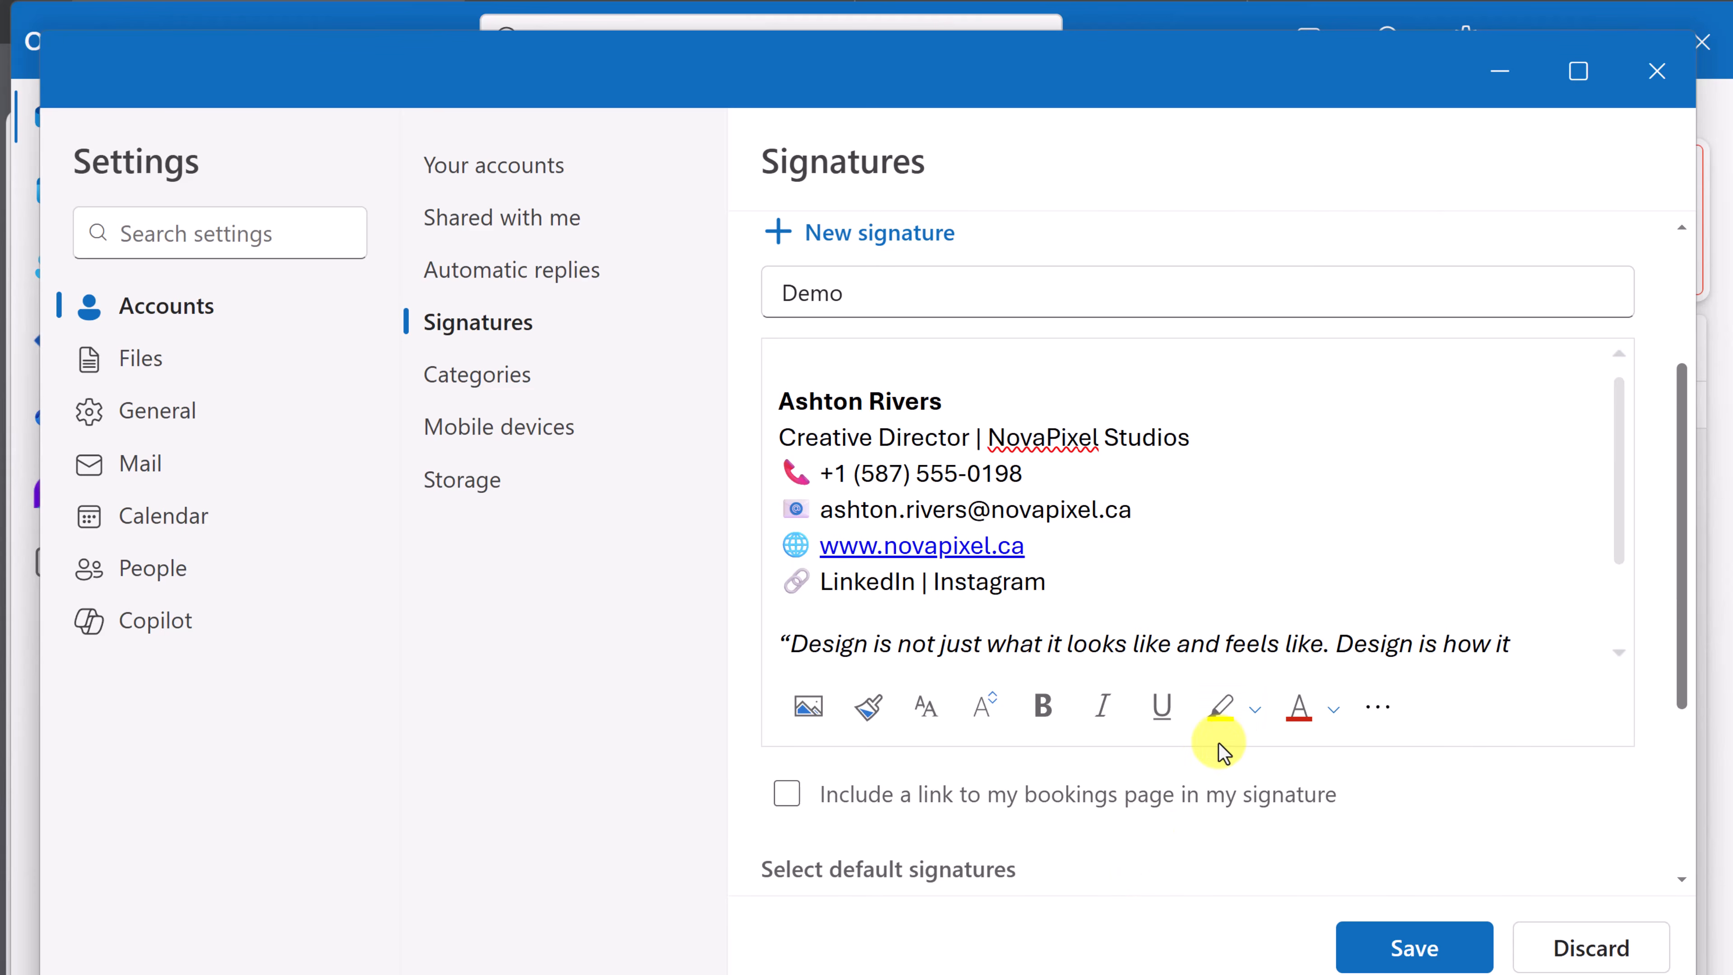
scroll(1220, 751, "down", 2)
scroll(928, 696, "down", 3)
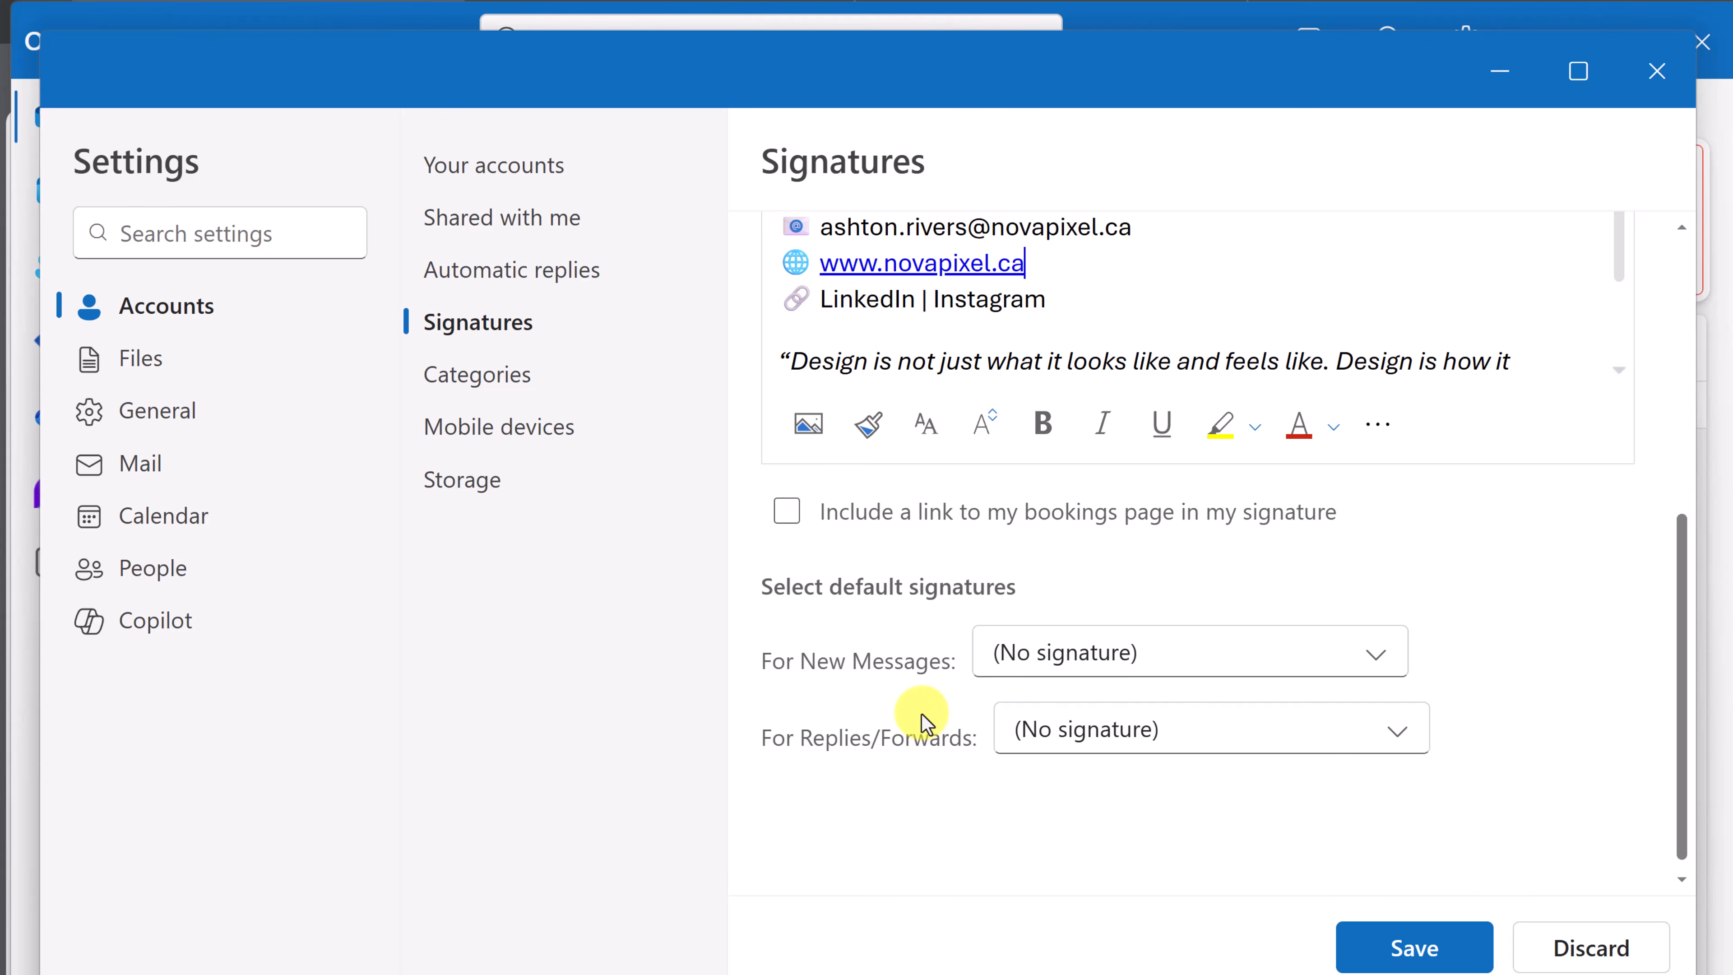
left_click(1154, 673)
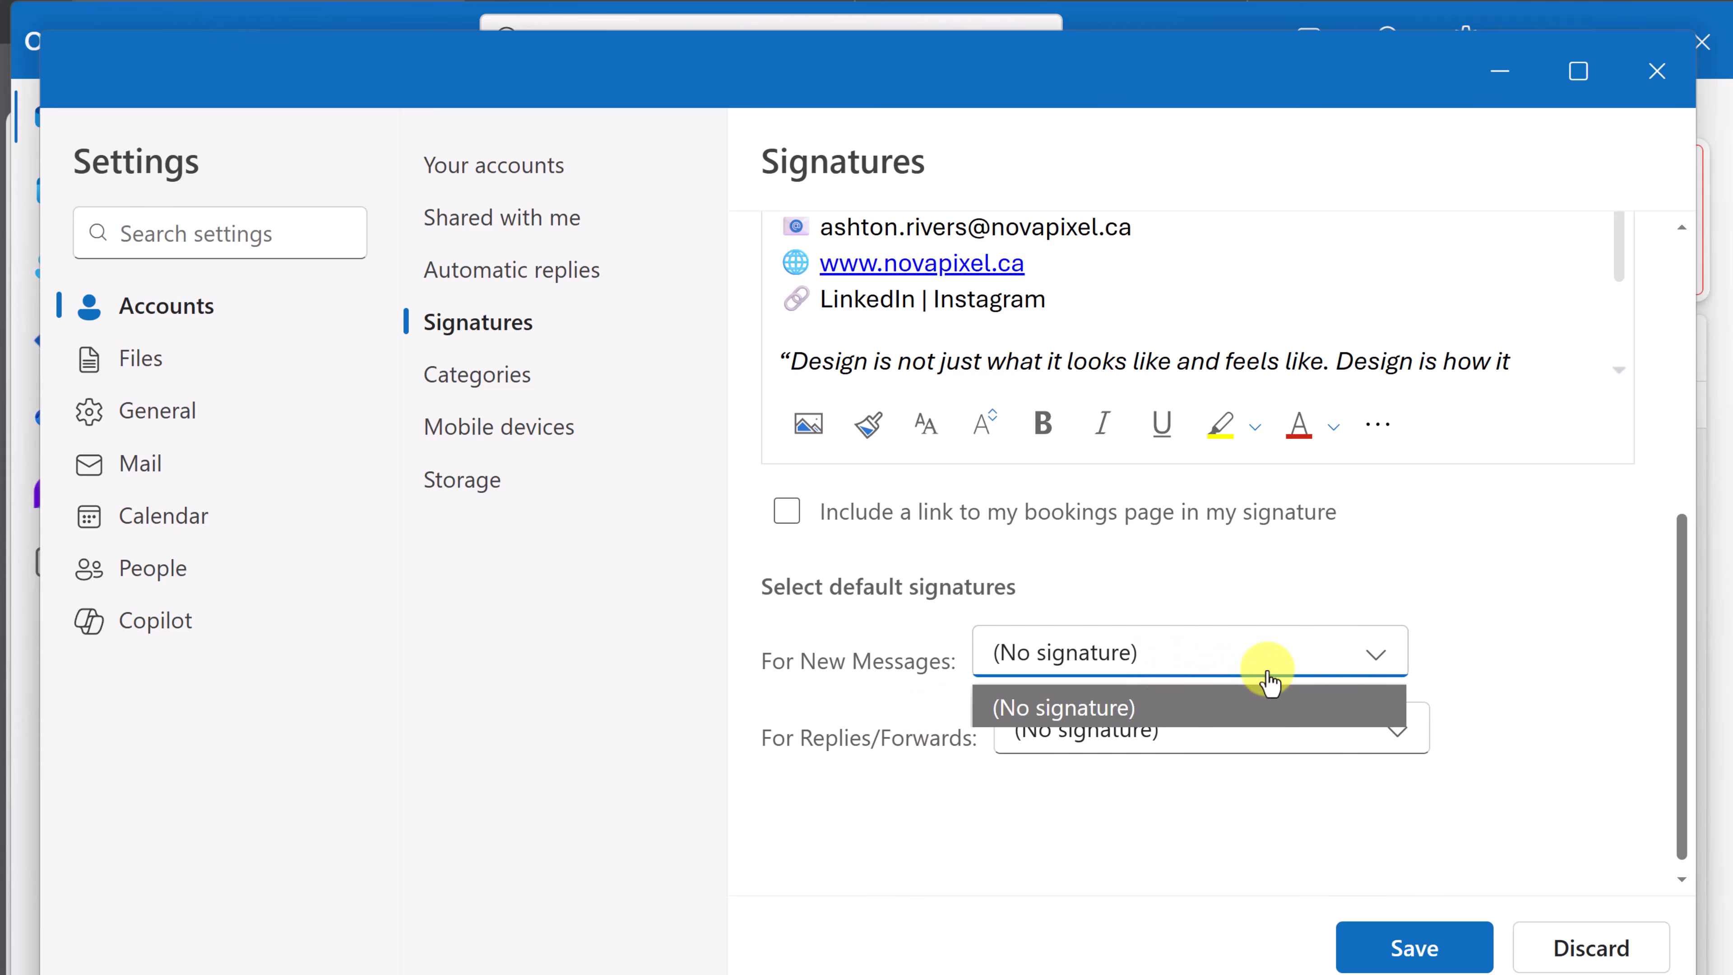
left_click(1421, 600)
left_click(1413, 946)
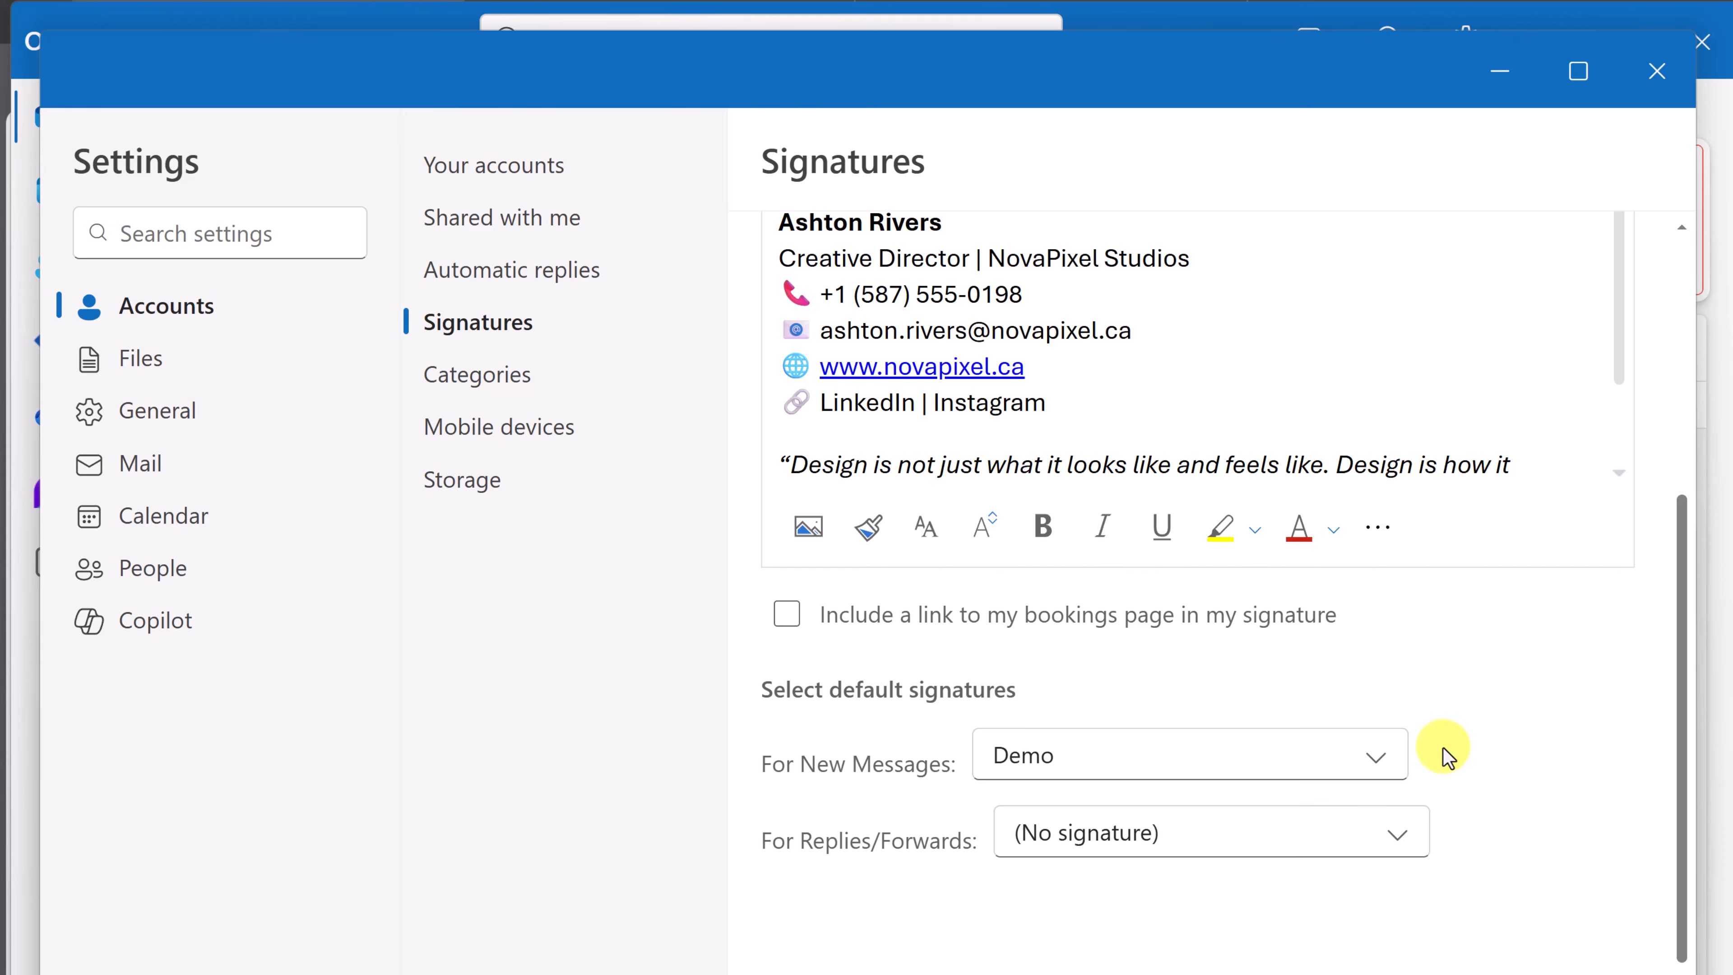
left_click(1373, 767)
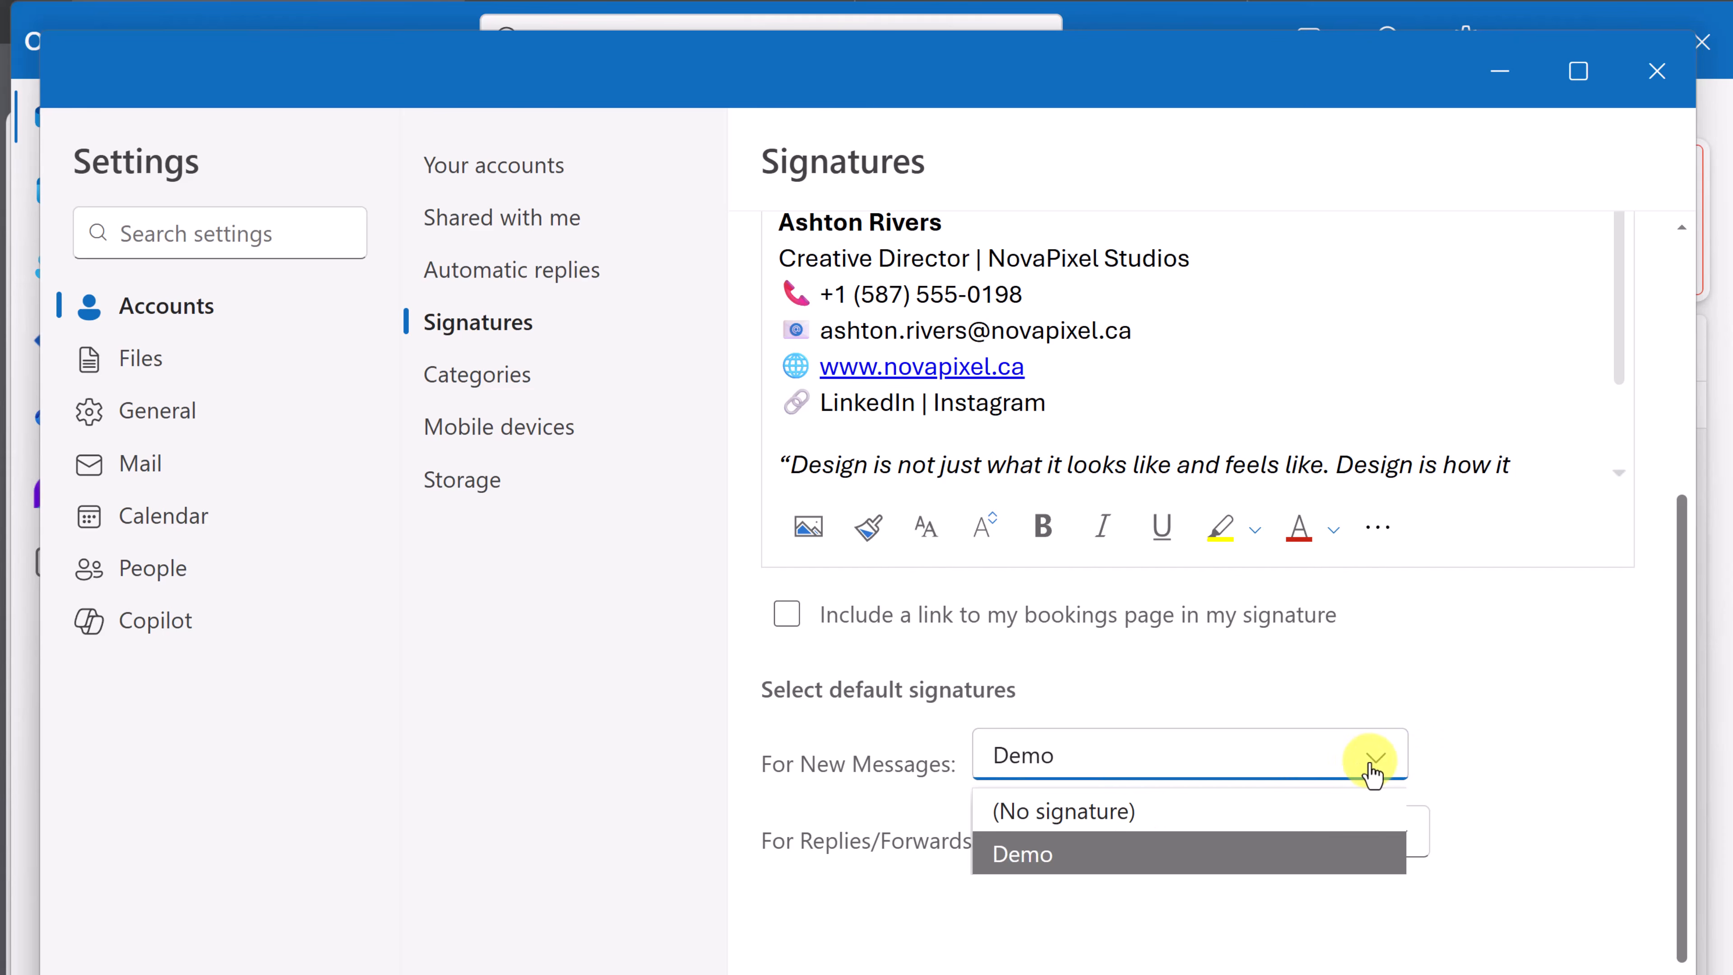
left_click(1100, 862)
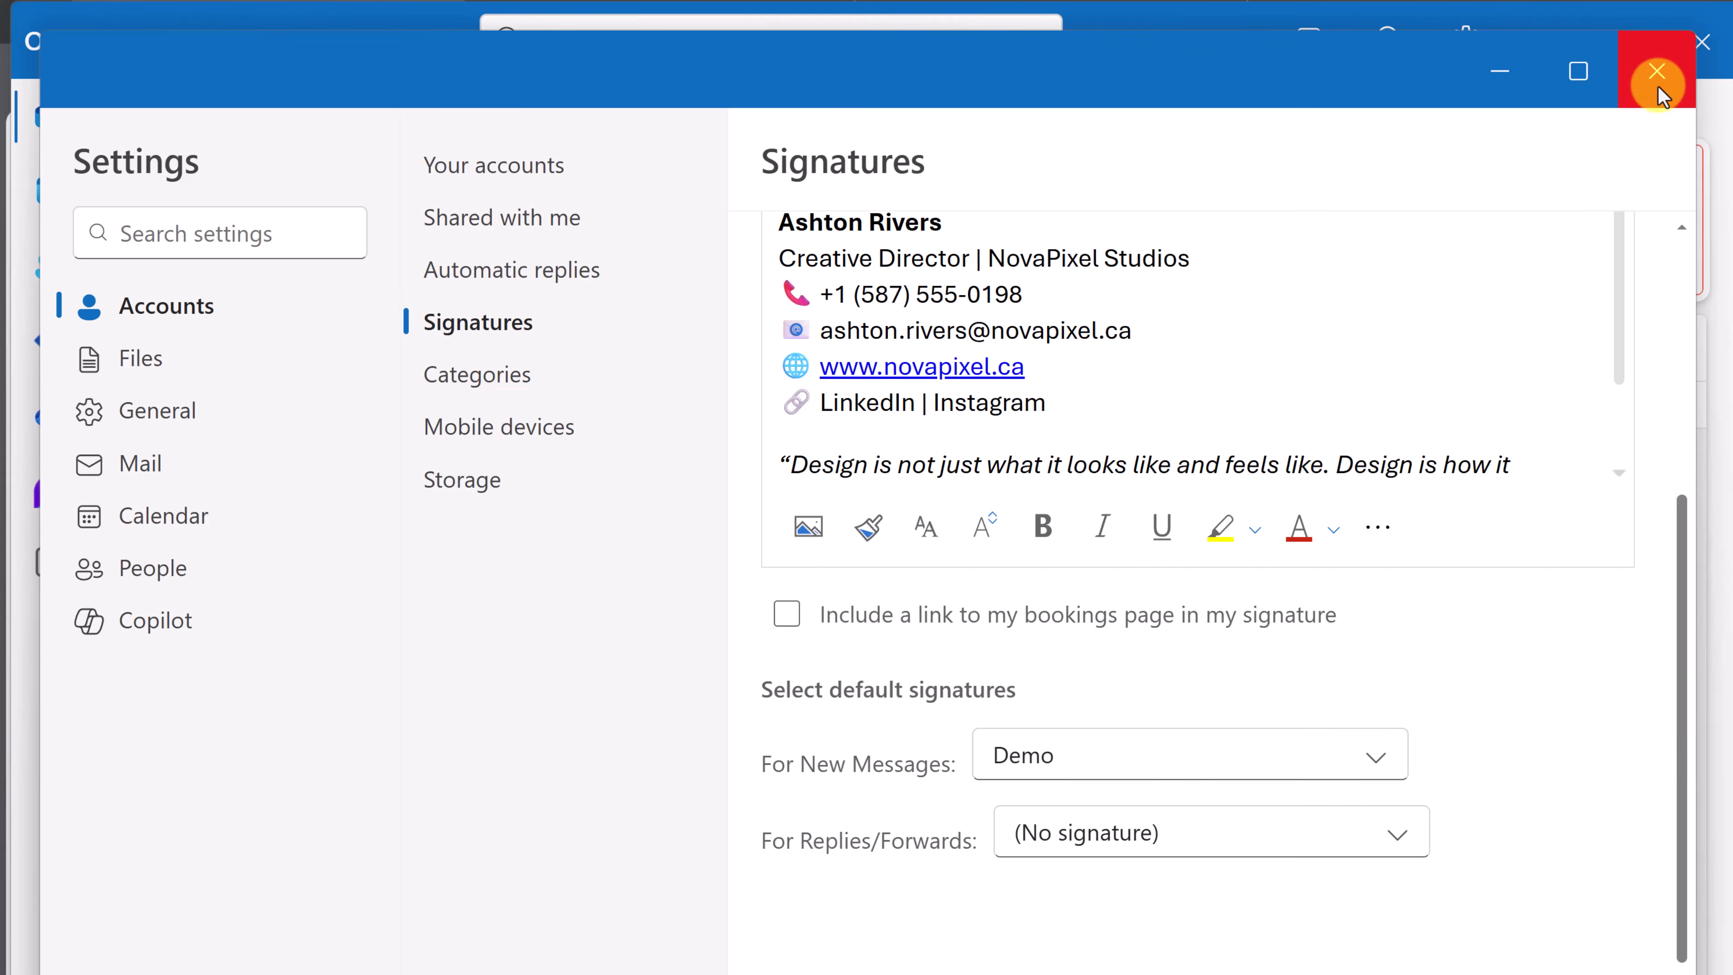
Close the settings and start a new email to check that the Demo signature is inserted
left_click(1658, 71)
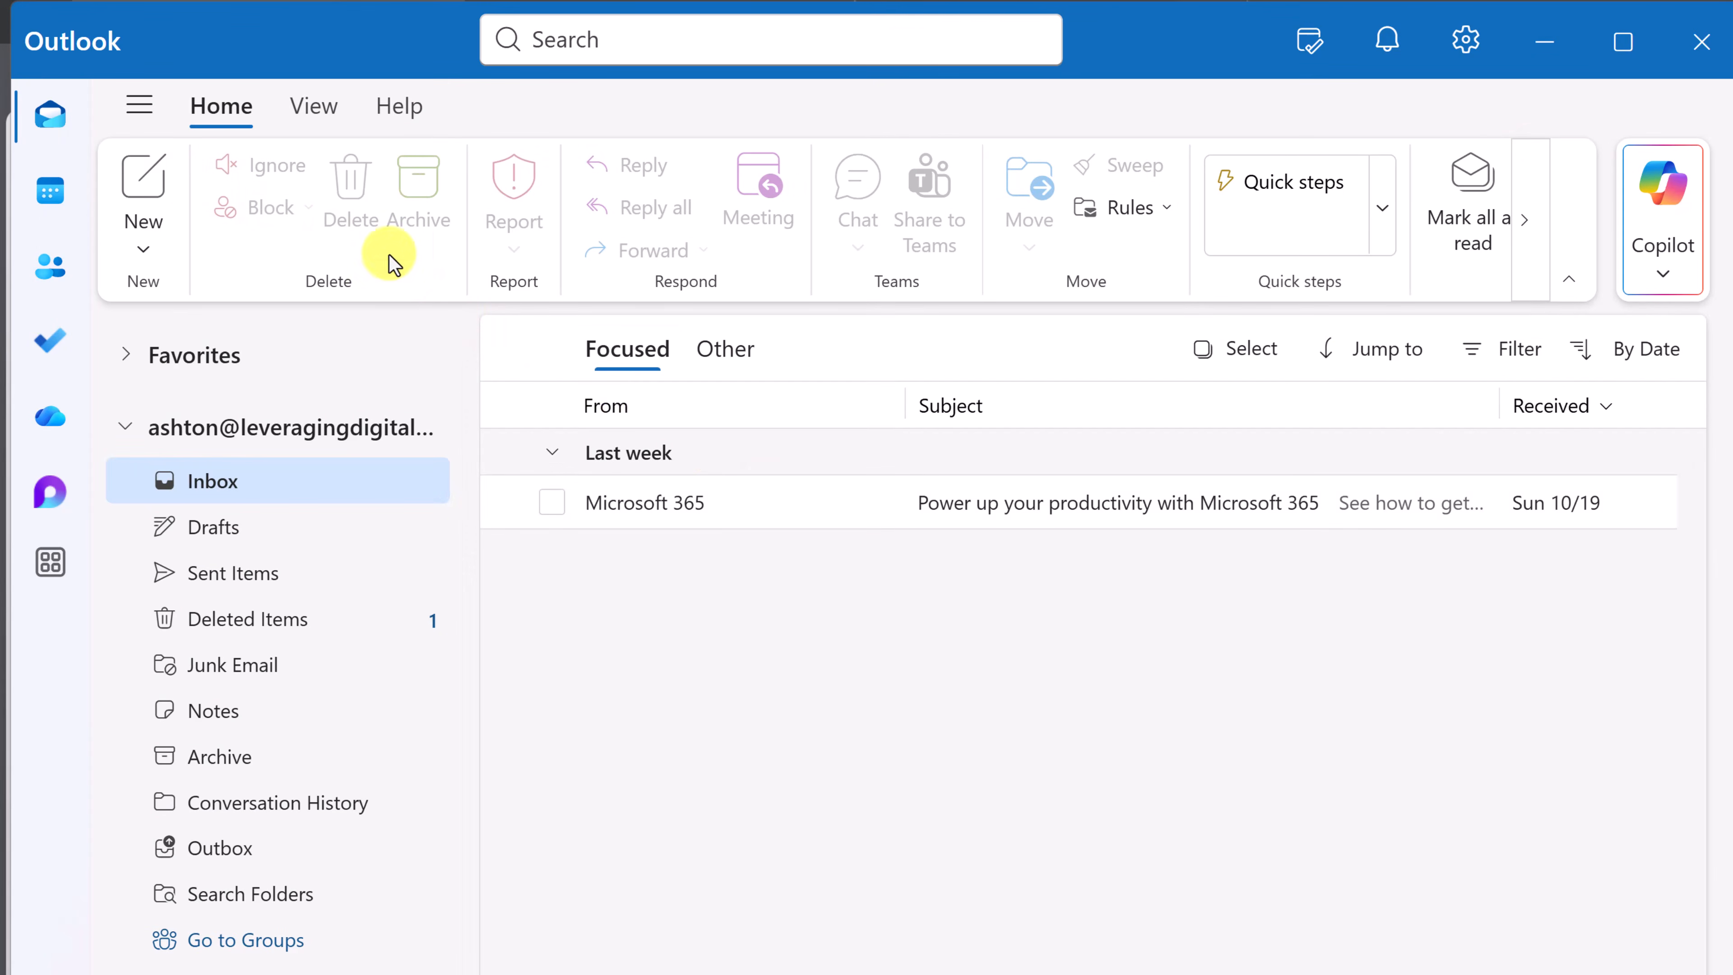
left_click(146, 198)
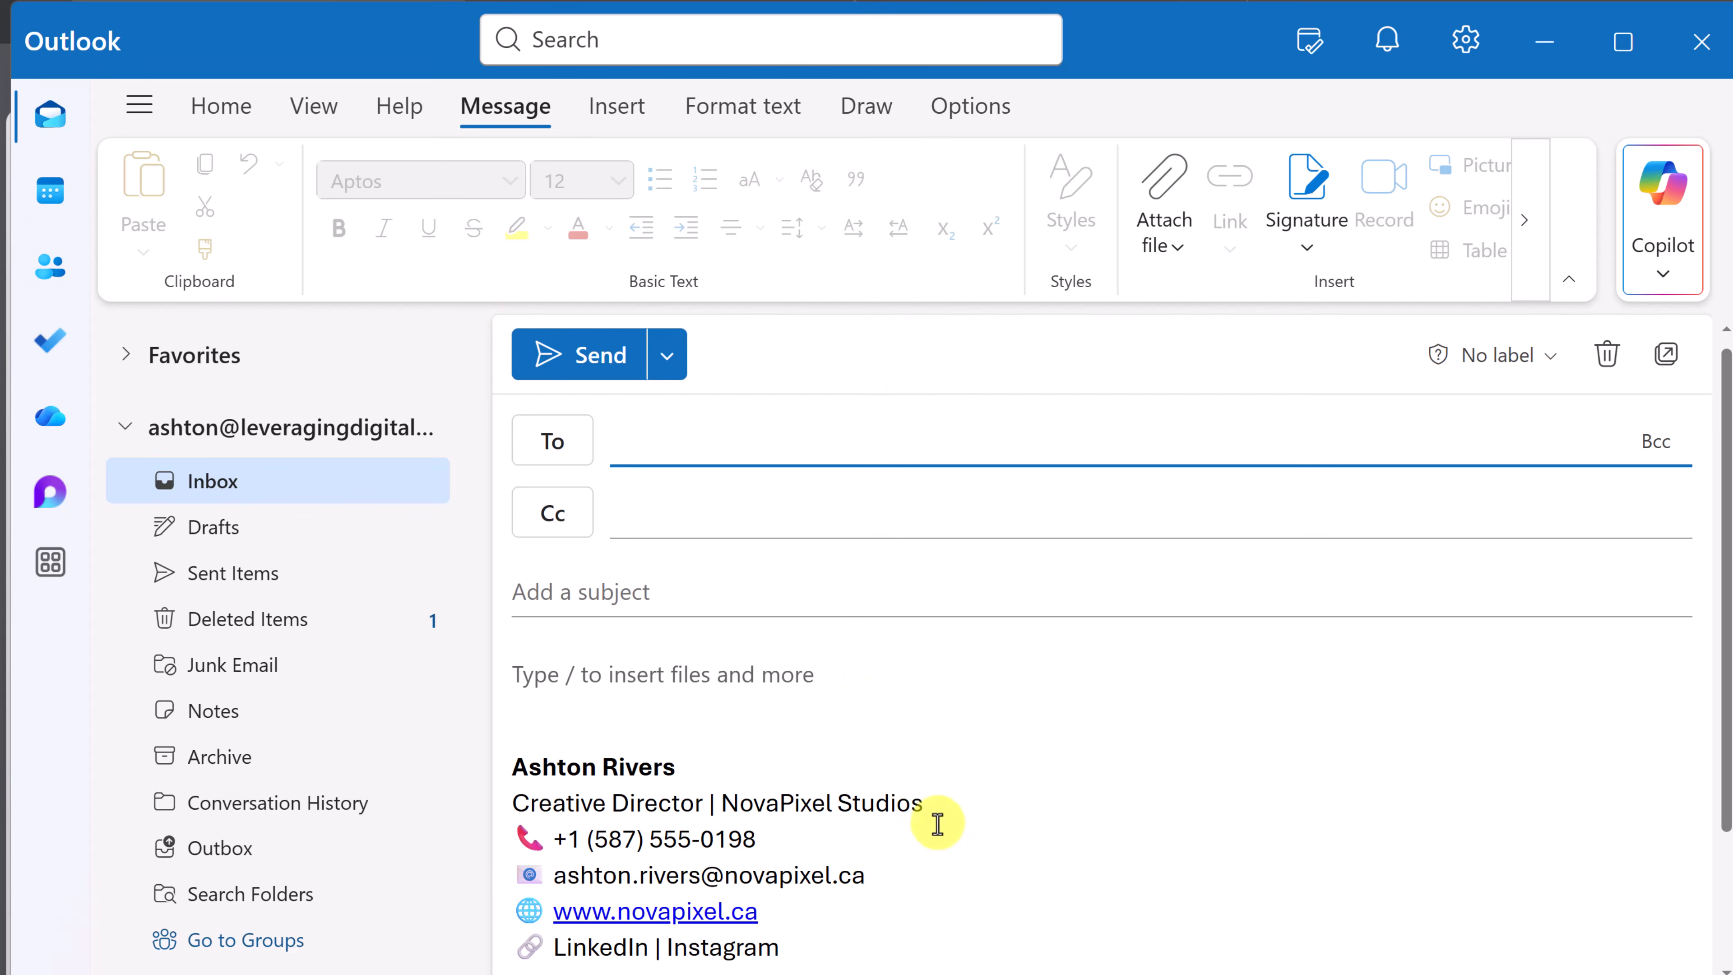
scroll(890, 826, "down", 1)
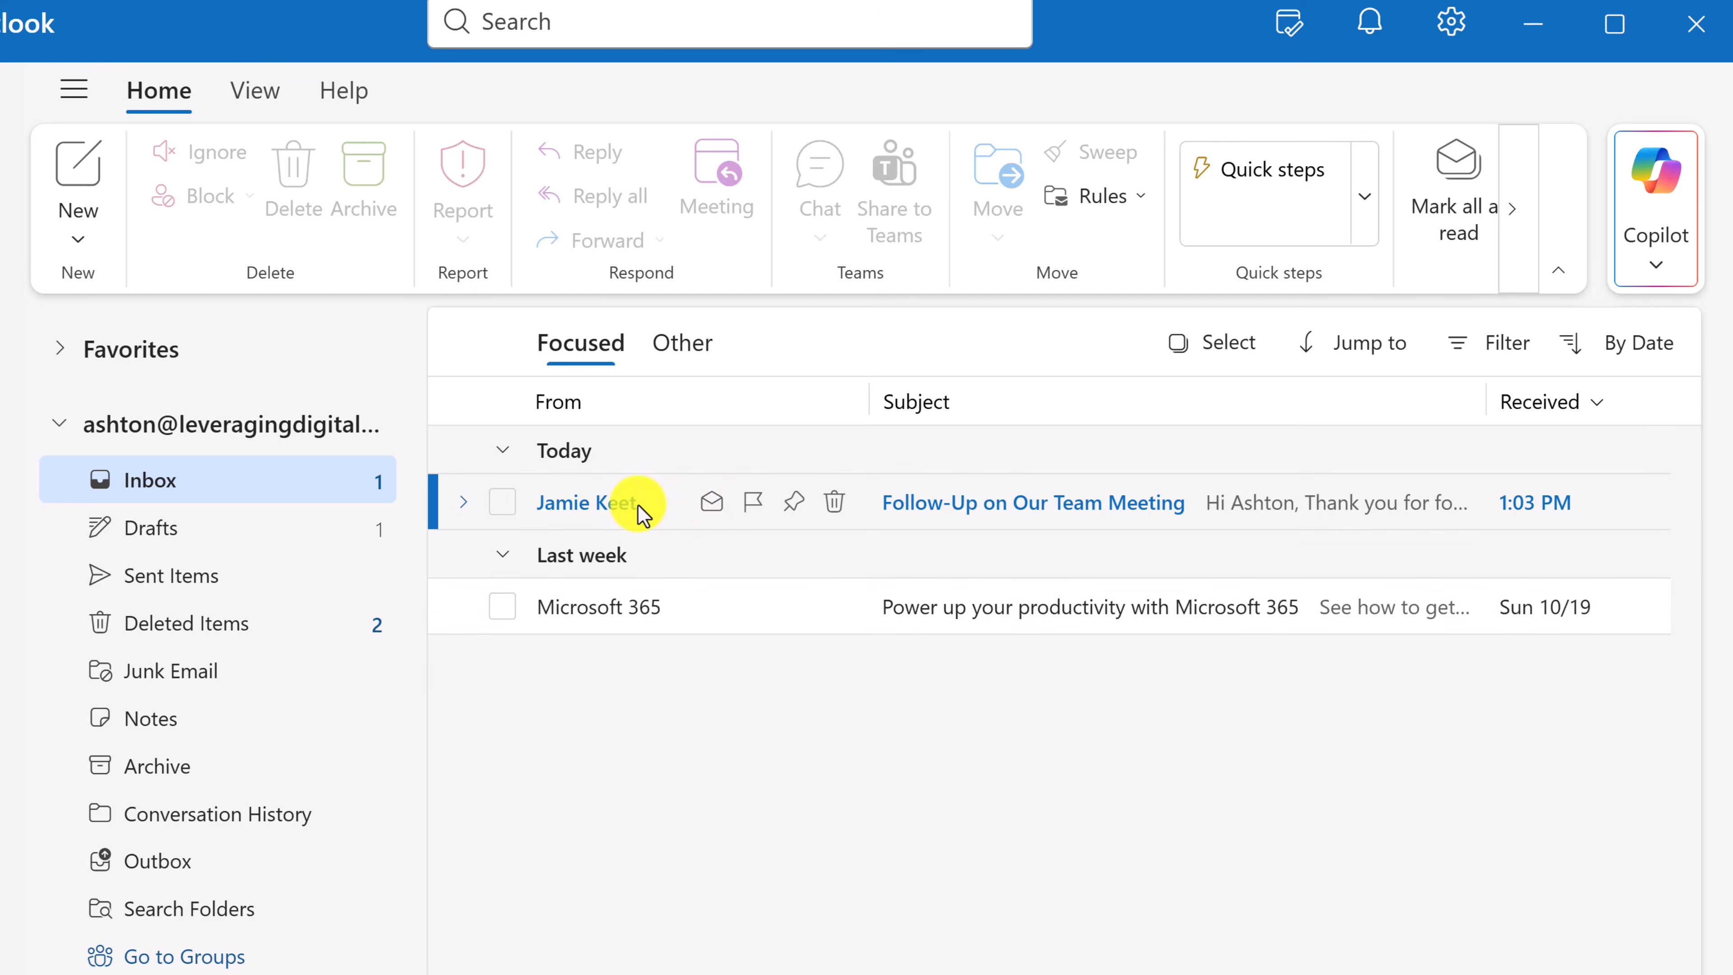
Mark the "Follow-Up on Our Team Meeting" email as read and return it to unread
left_click(713, 506)
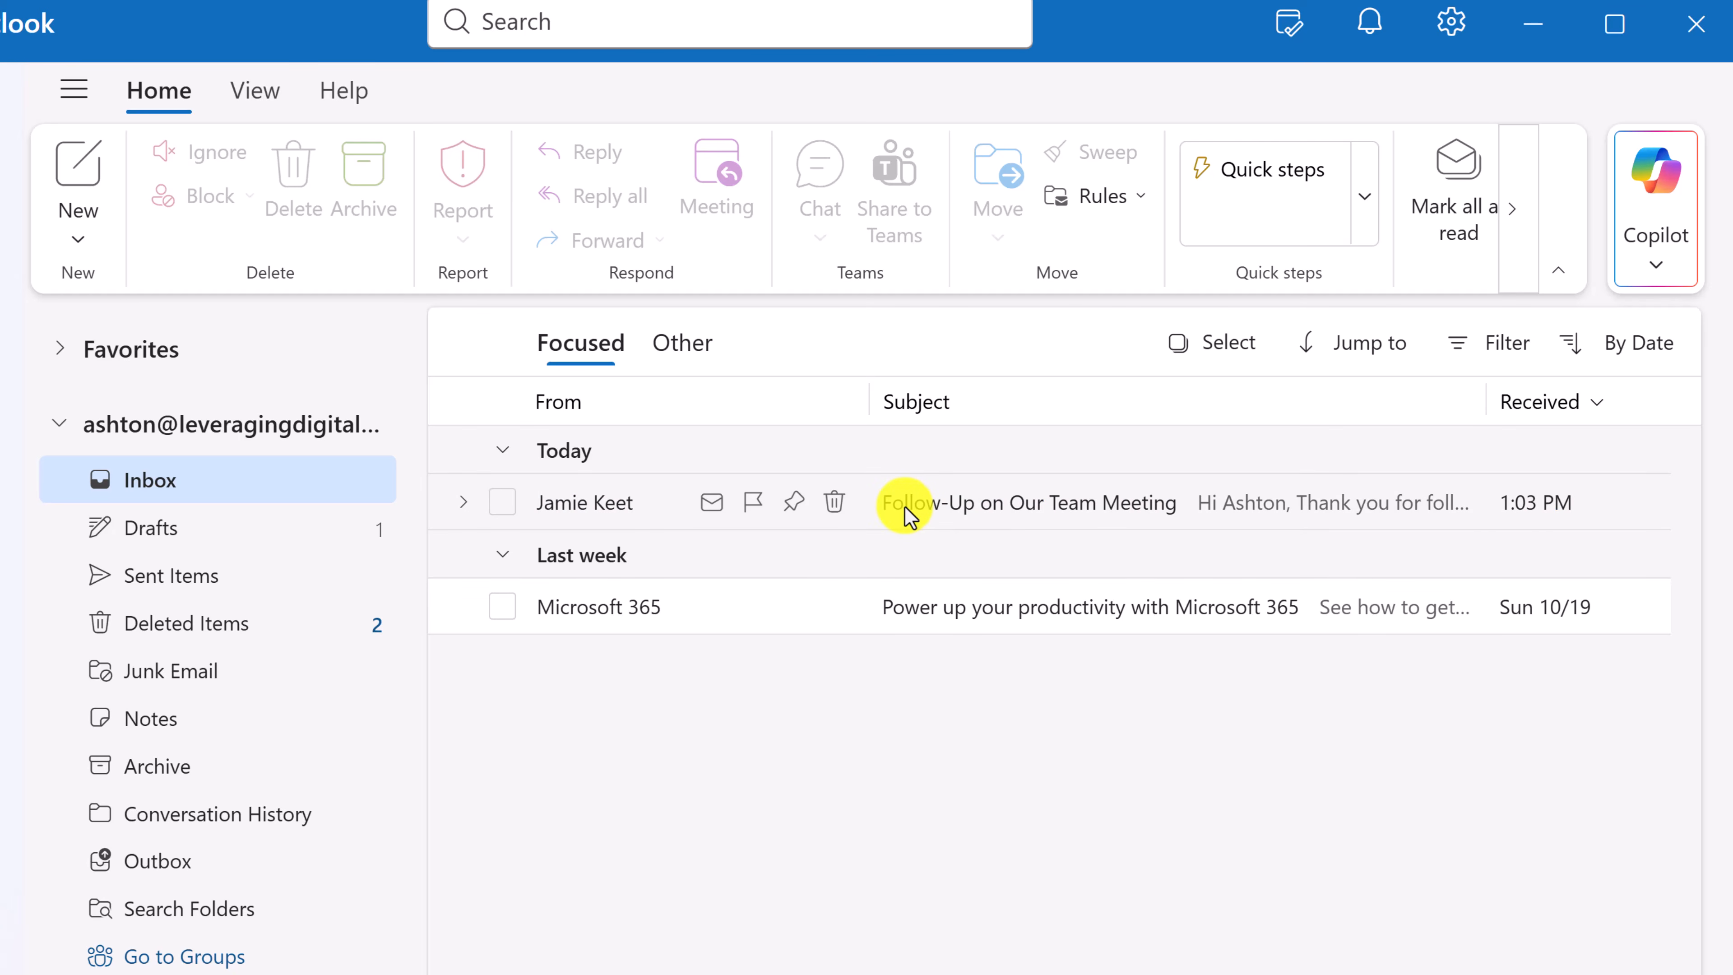
left_click(712, 505)
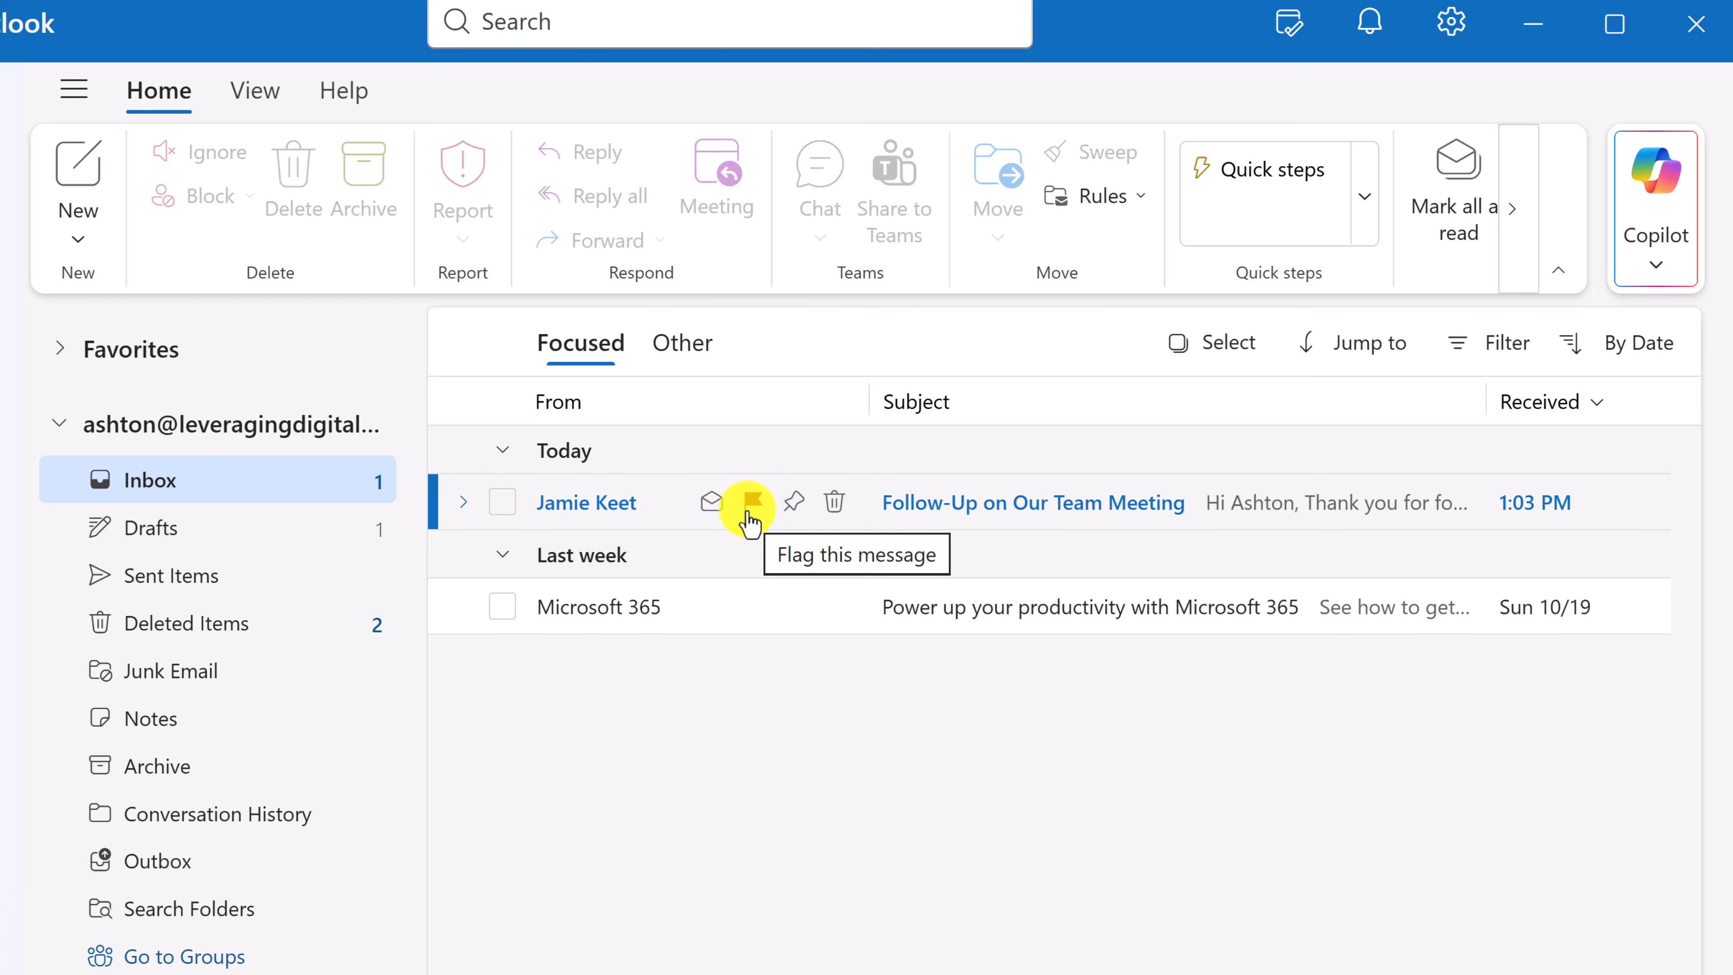
Flag the "Follow-Up on Our Team Meeting" email and pin it to the top of the inbox
left_click(748, 513)
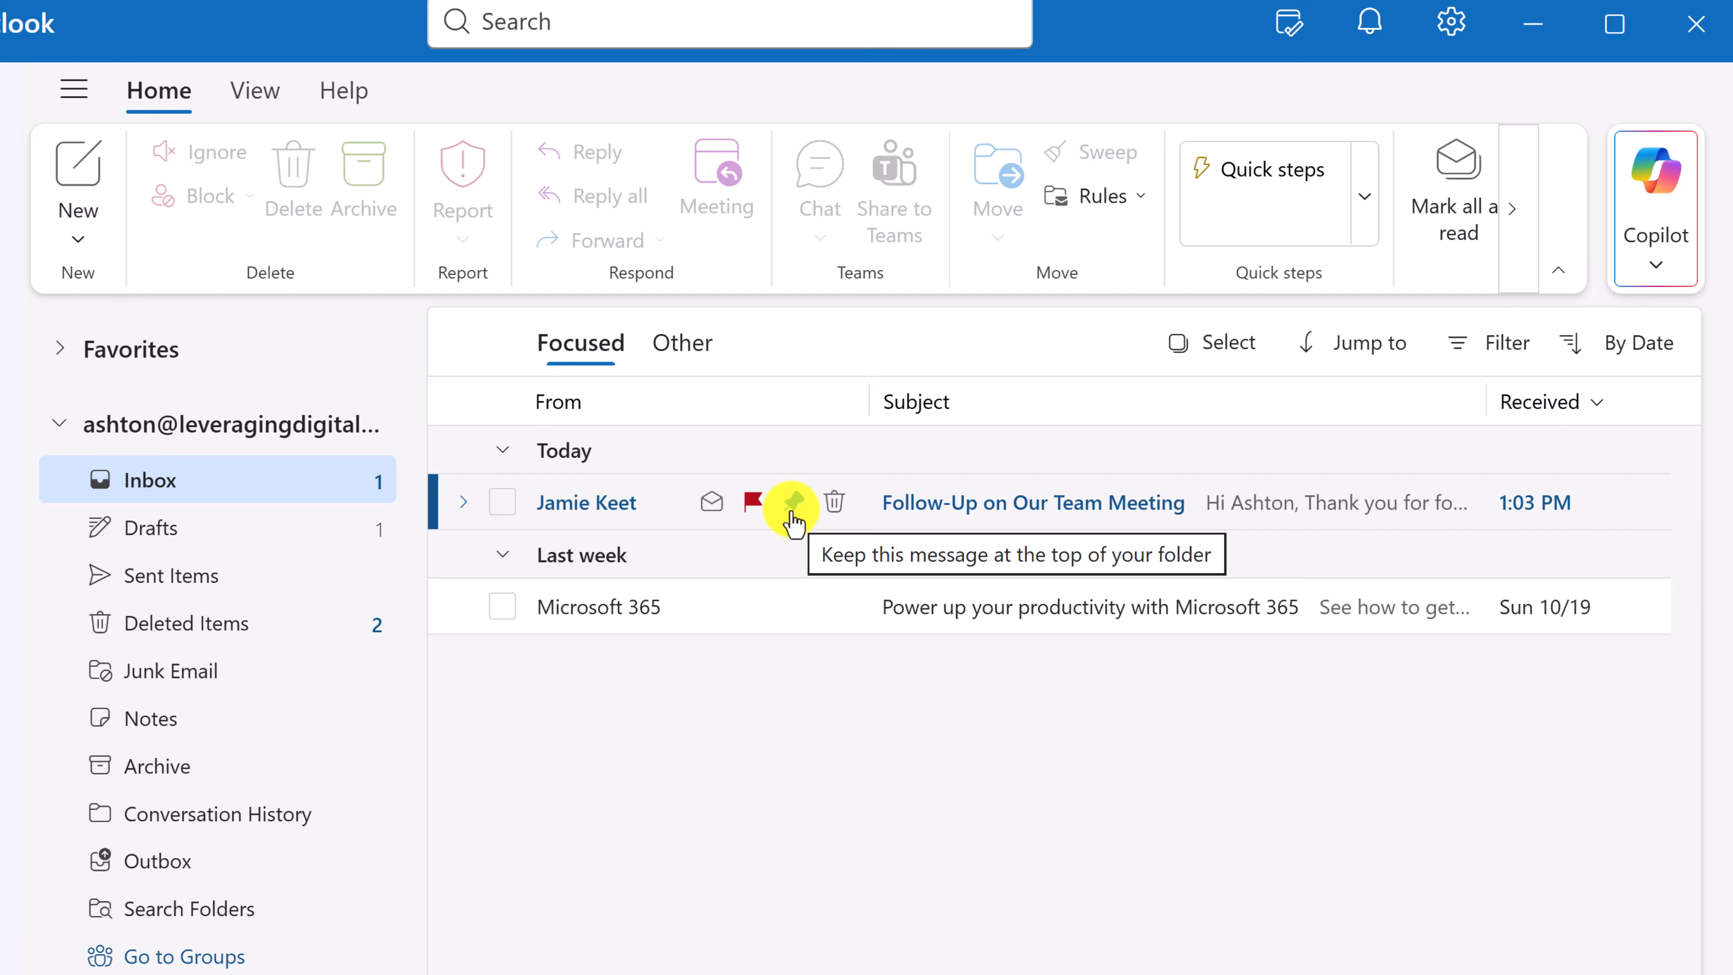
left_click(793, 503)
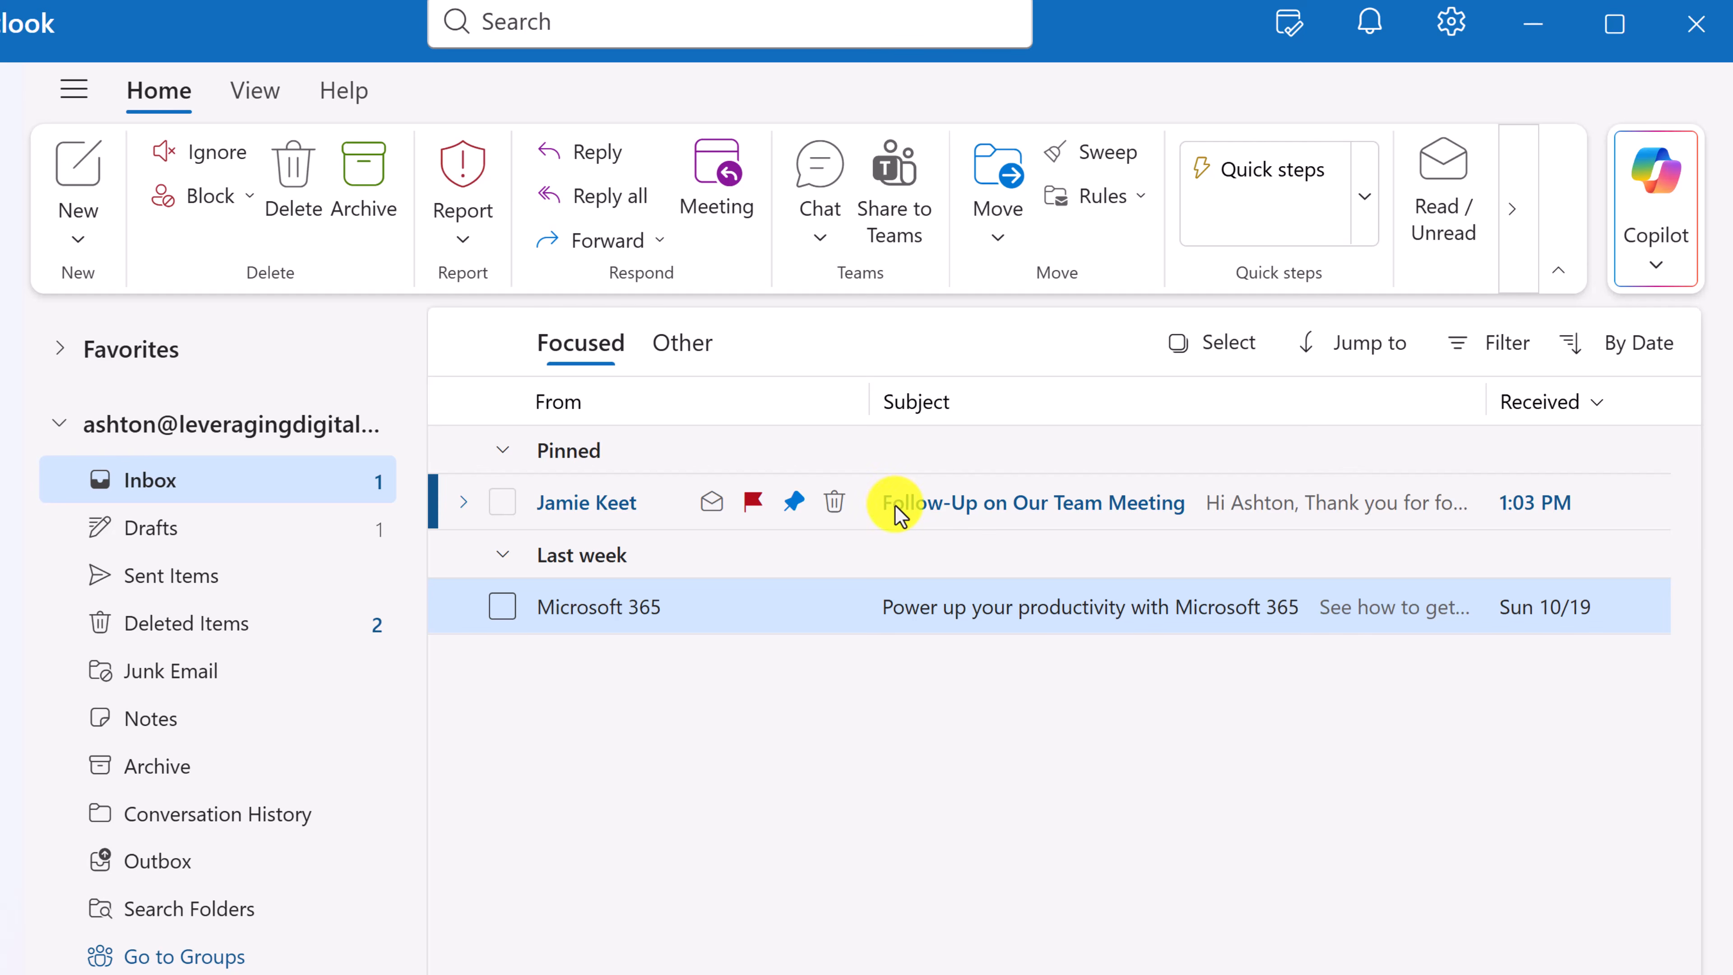
Open the pinned "Follow-Up on Our Team Meeting" email and read it through to the reply options below the sign-off
left_click(929, 520)
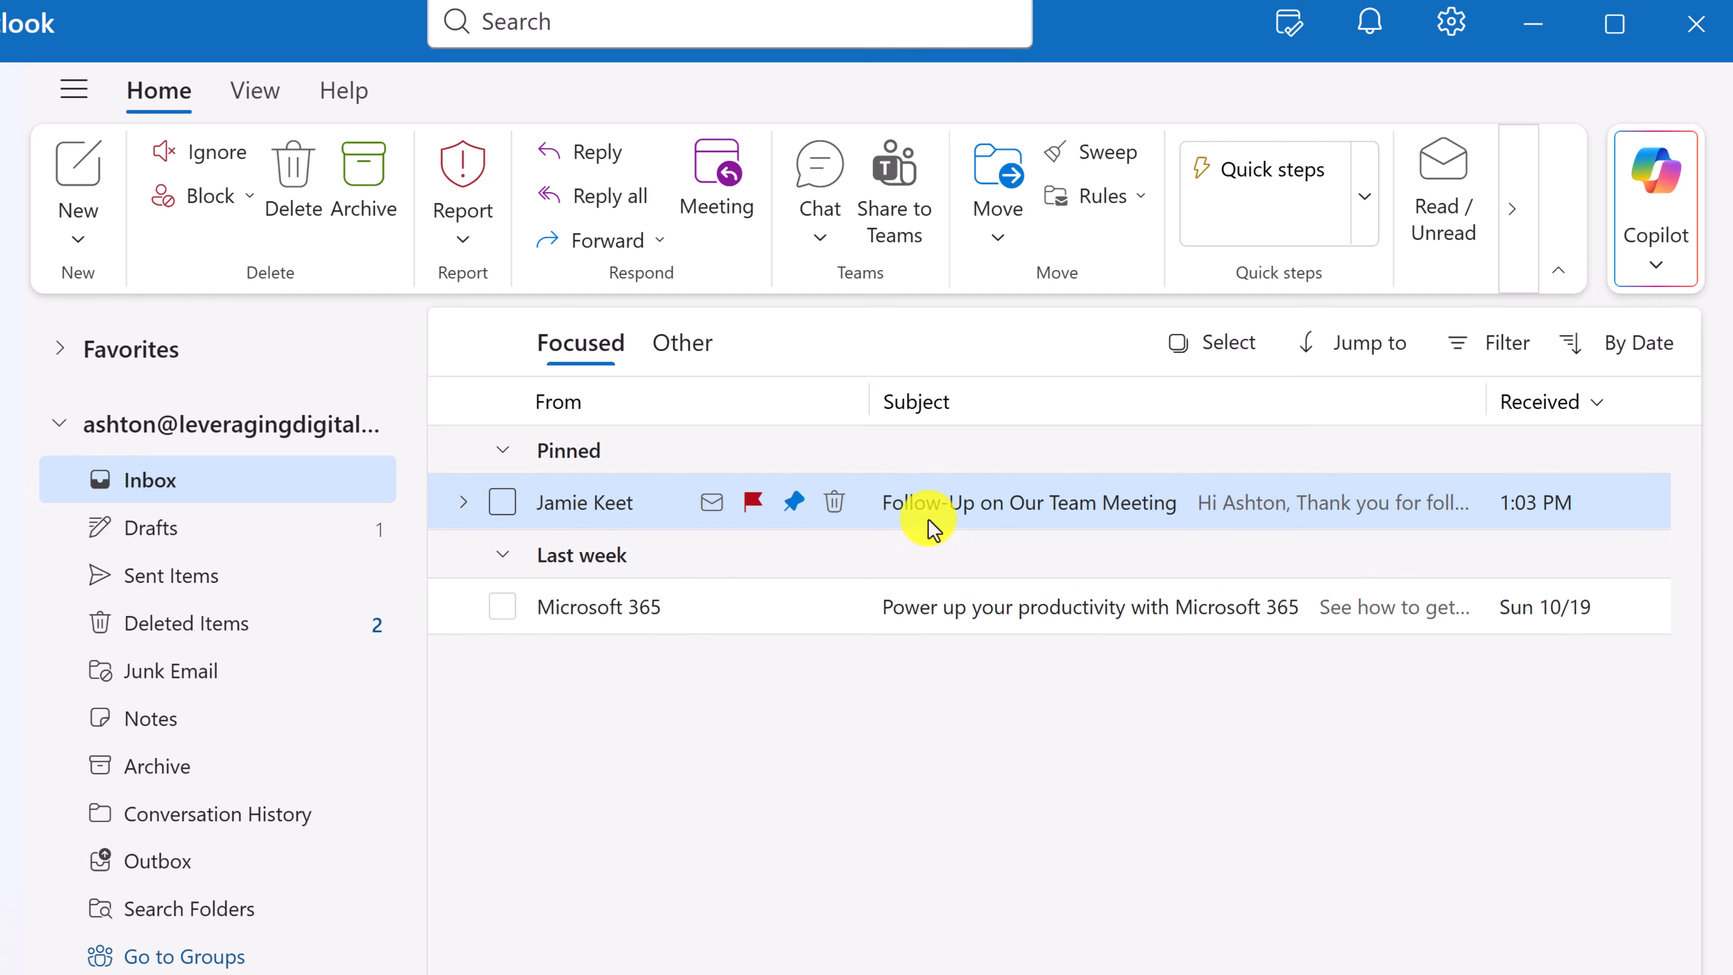
double_click(936, 520)
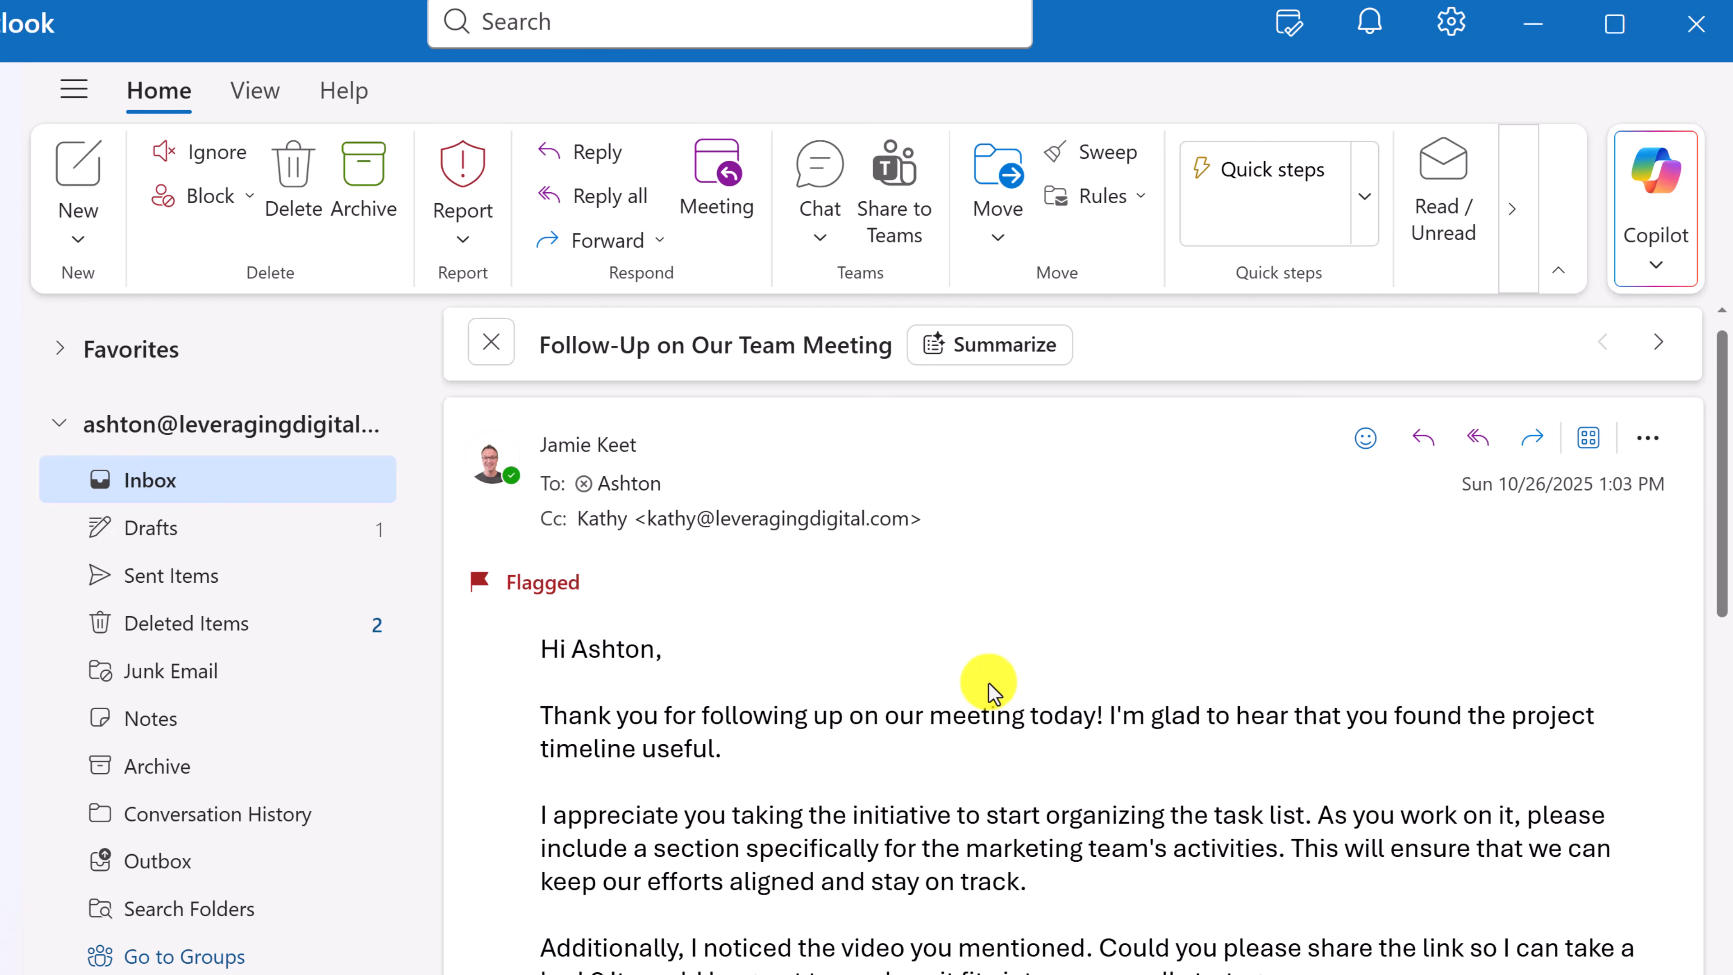
scroll(990, 682, "down", 3)
scroll(1023, 683, "down", 2)
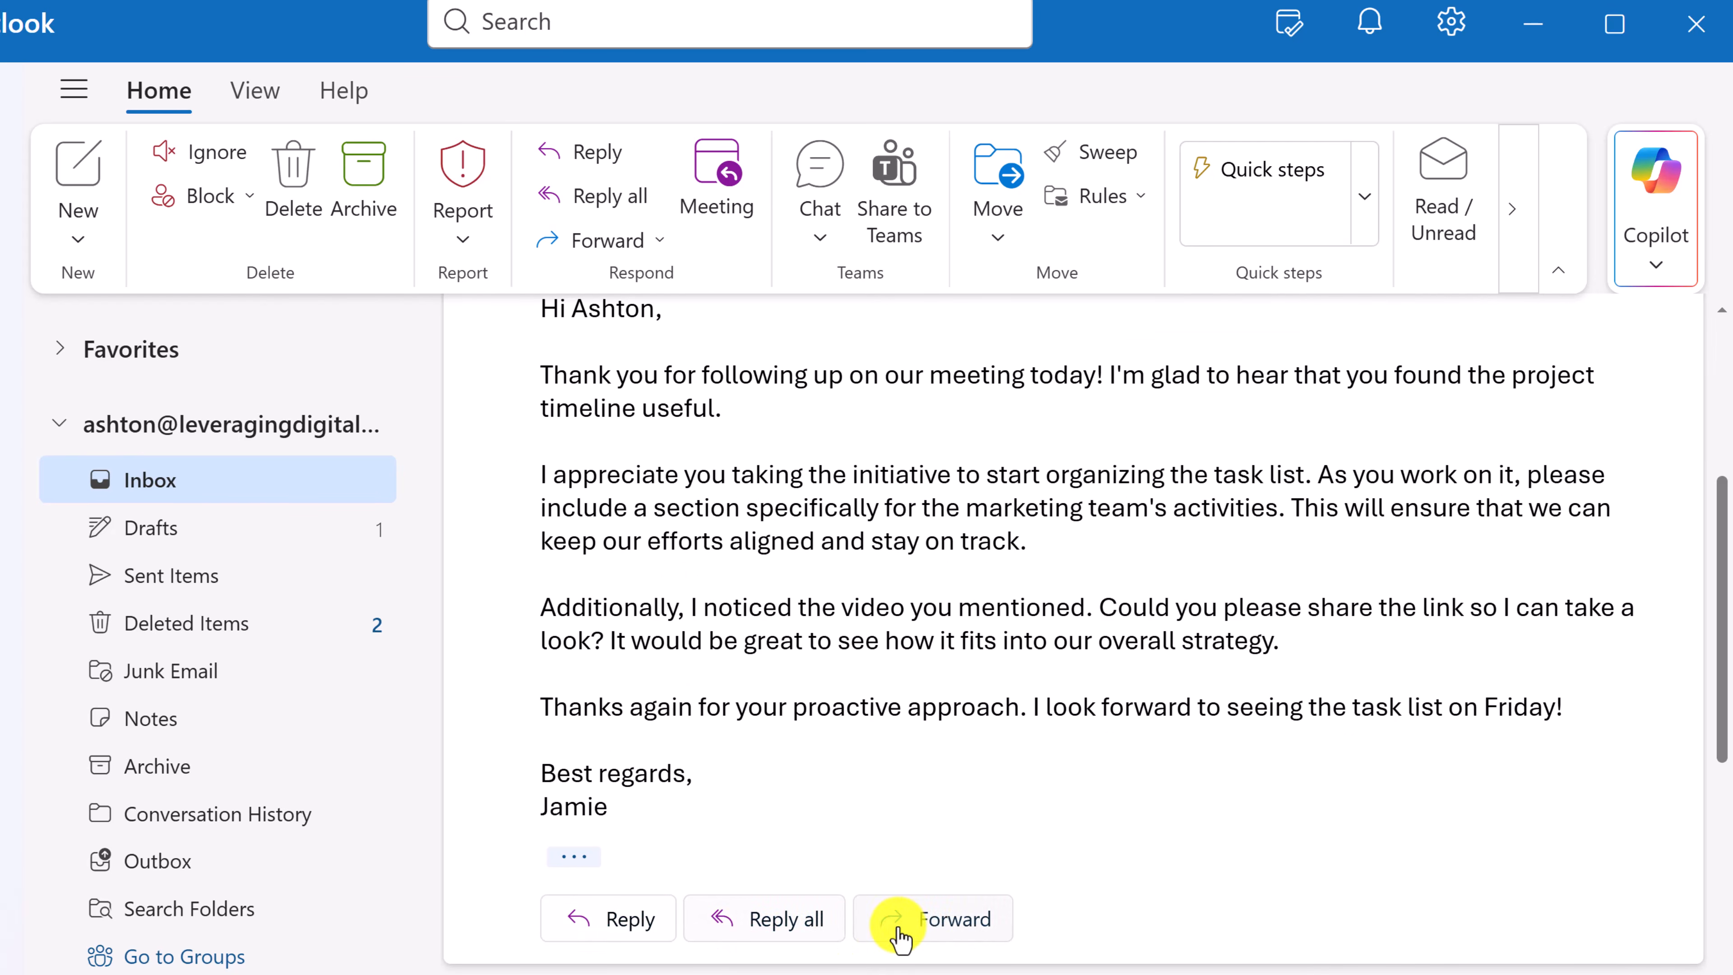
Start a reply to the sender only and schedule it for delivery on Mon, Oct 27 at 9:00 AM
left_click(600, 930)
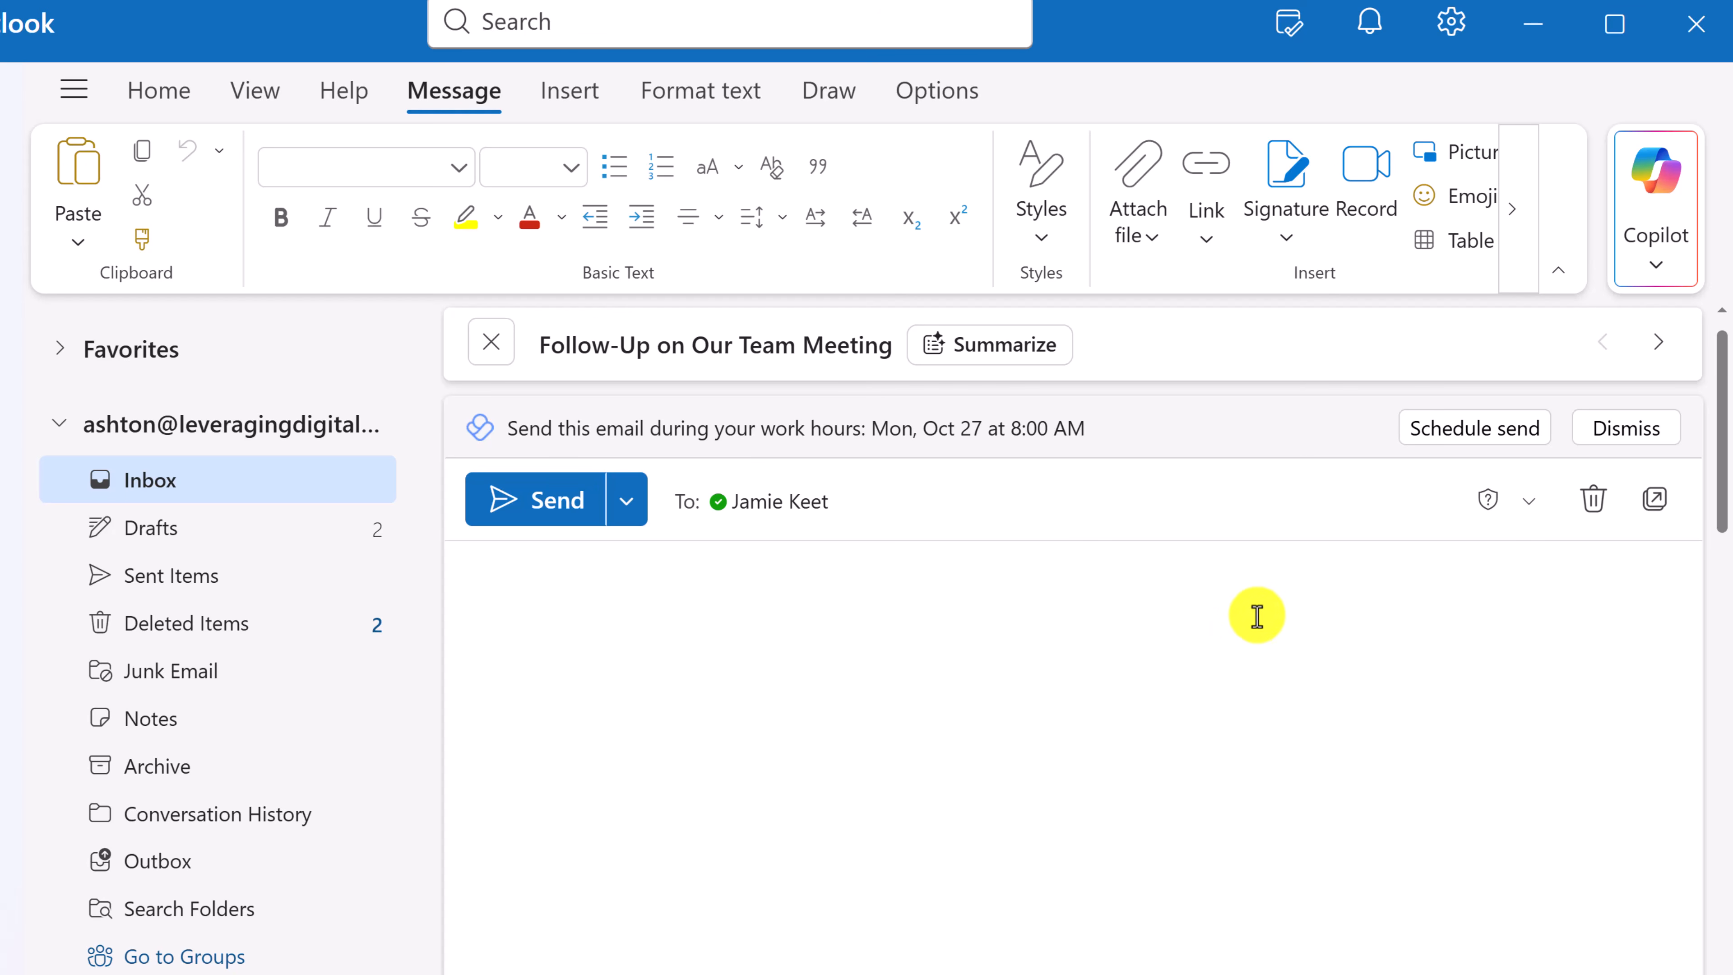
left_click(1481, 437)
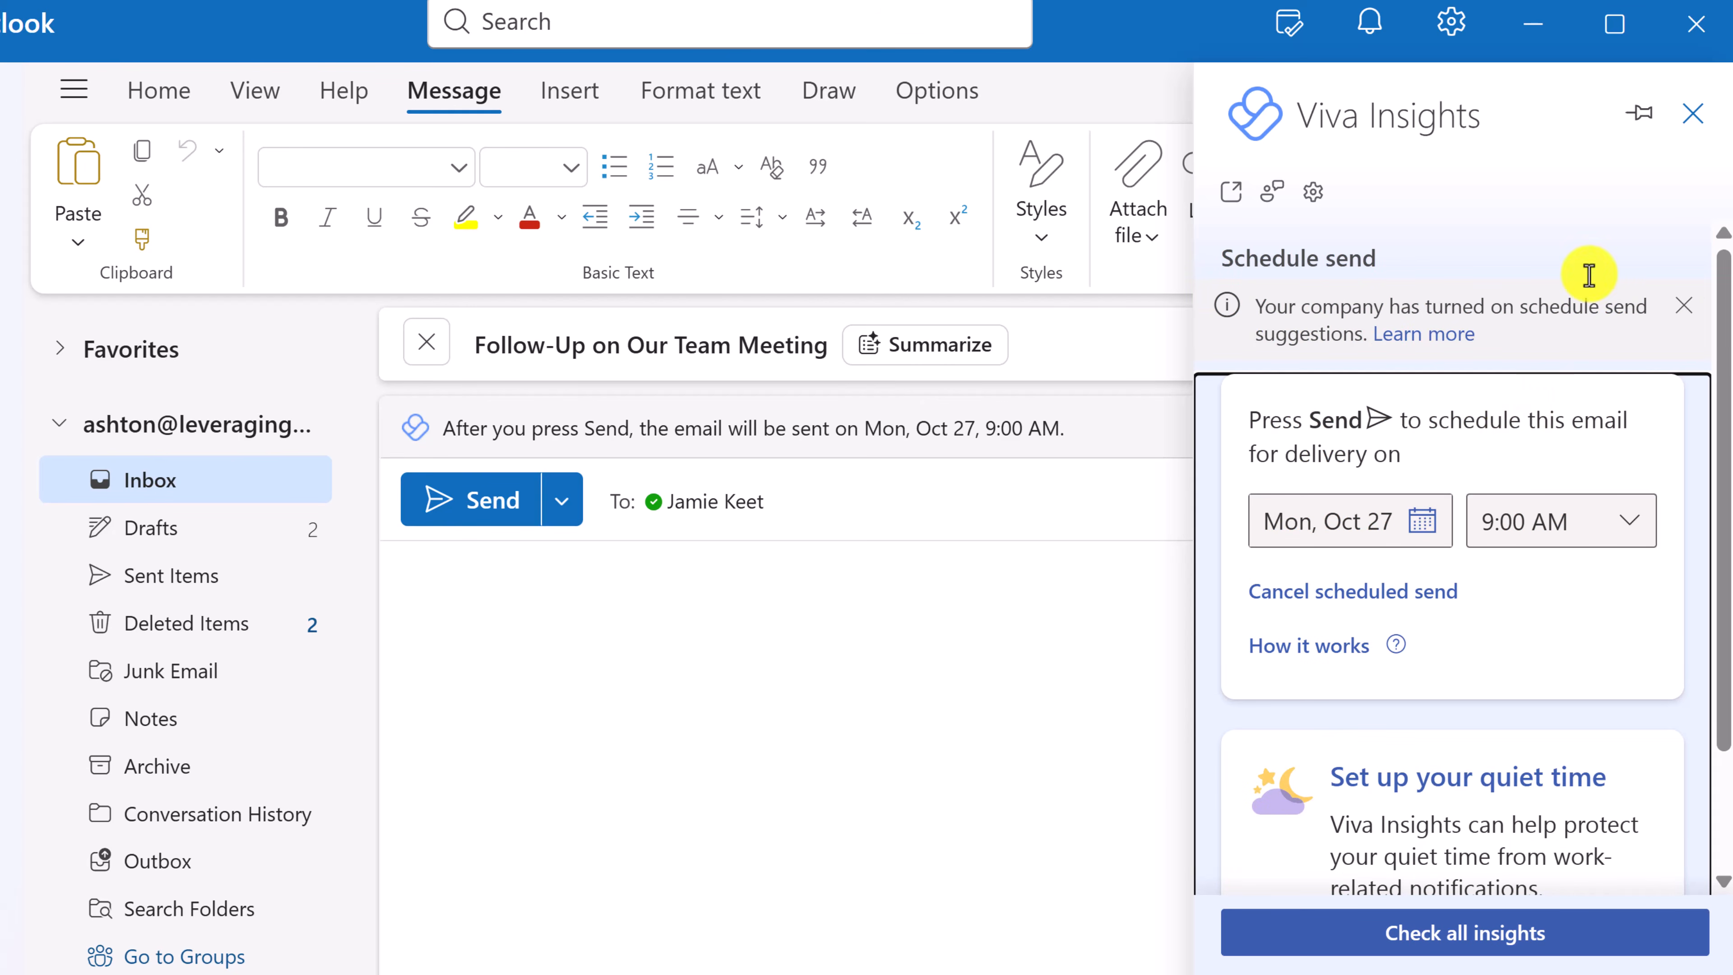
Close the Viva Insights pane and submit Copilot's suggested "Summarize and reply to this email" prompt
left_click(1690, 126)
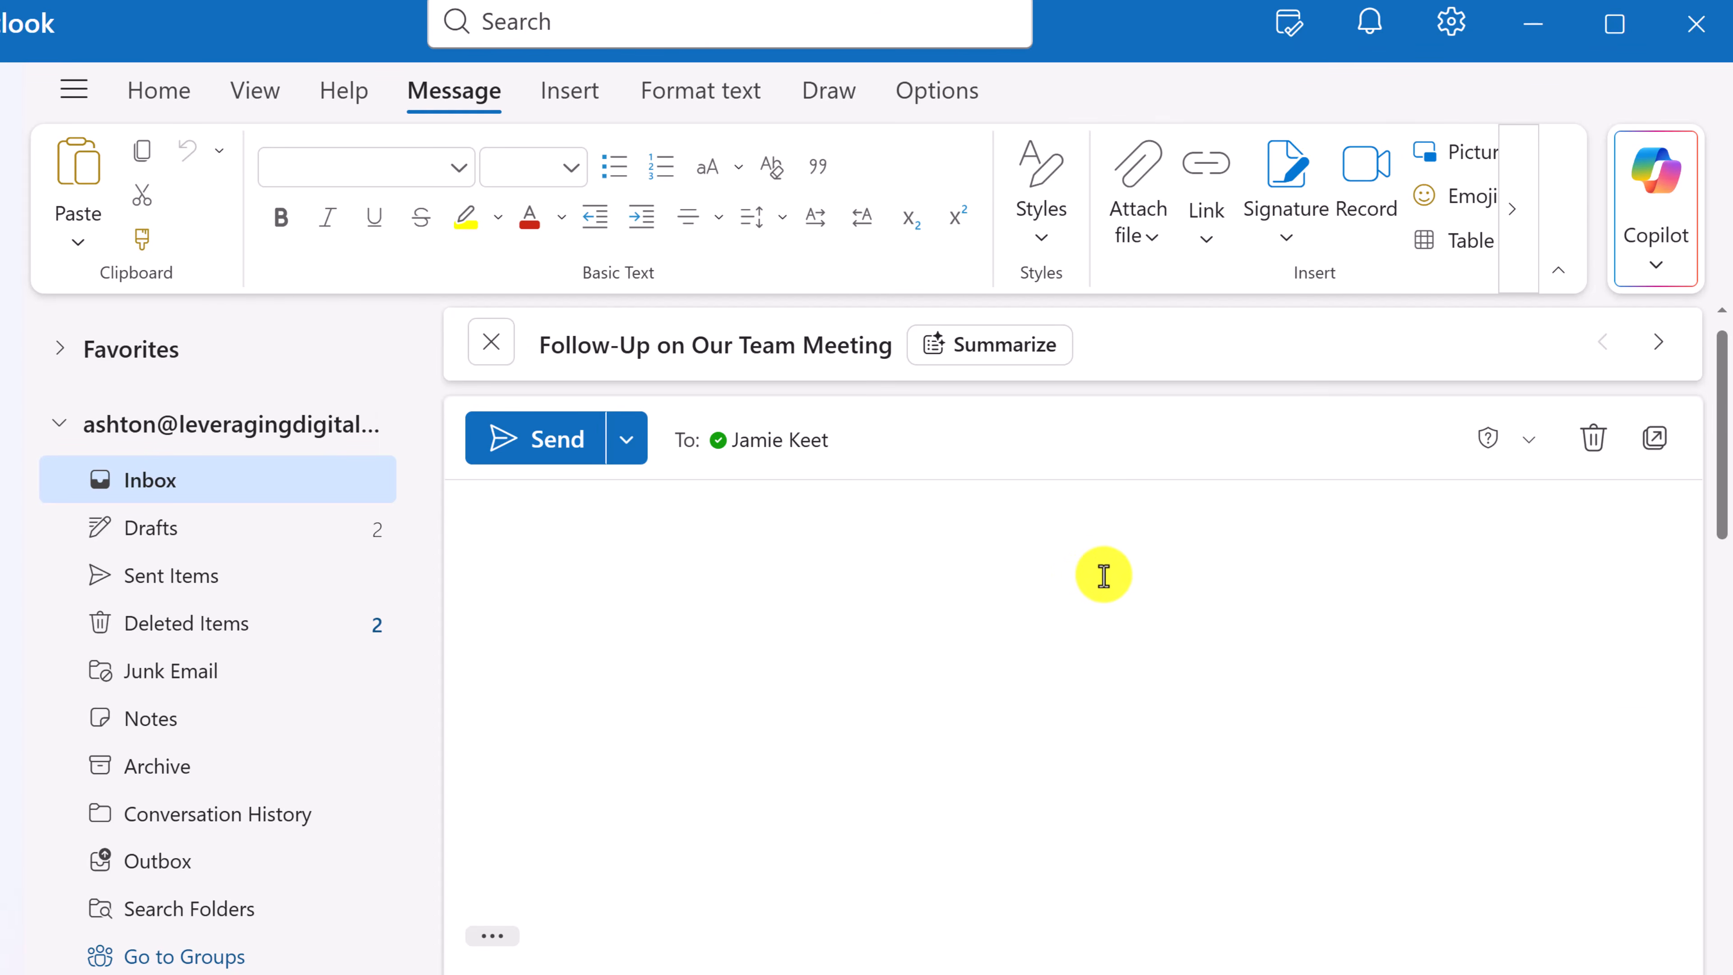
left_click(1656, 199)
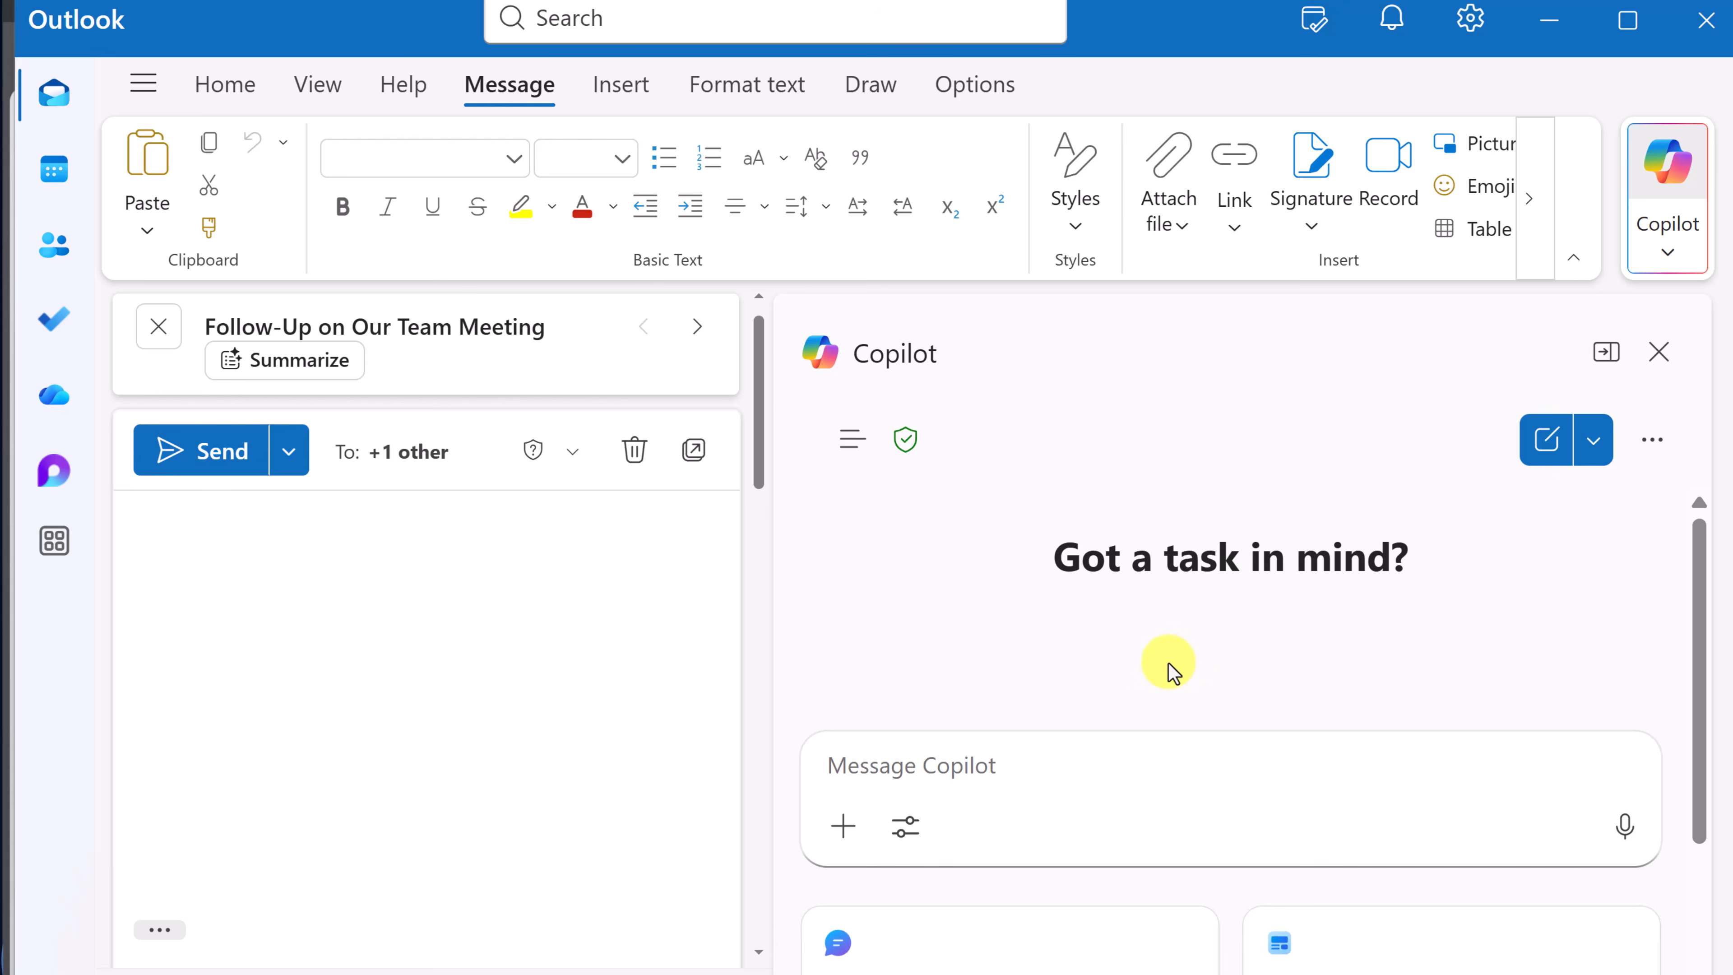
scroll(1170, 669, "down", 3)
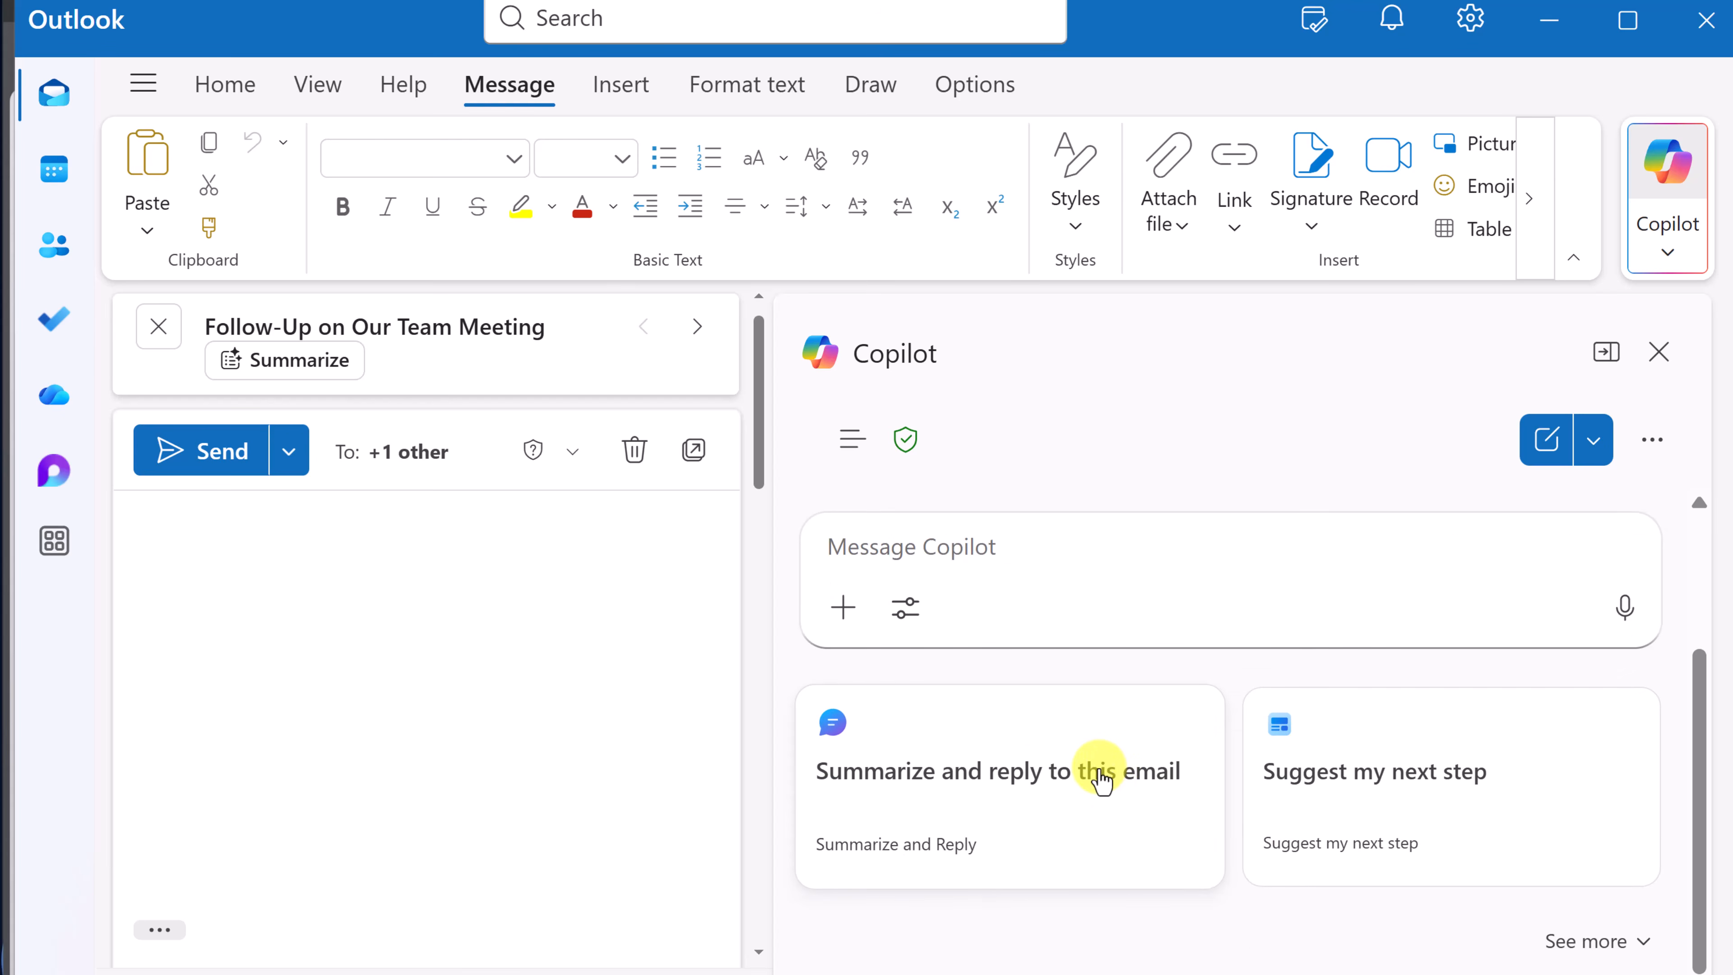
left_click(1101, 778)
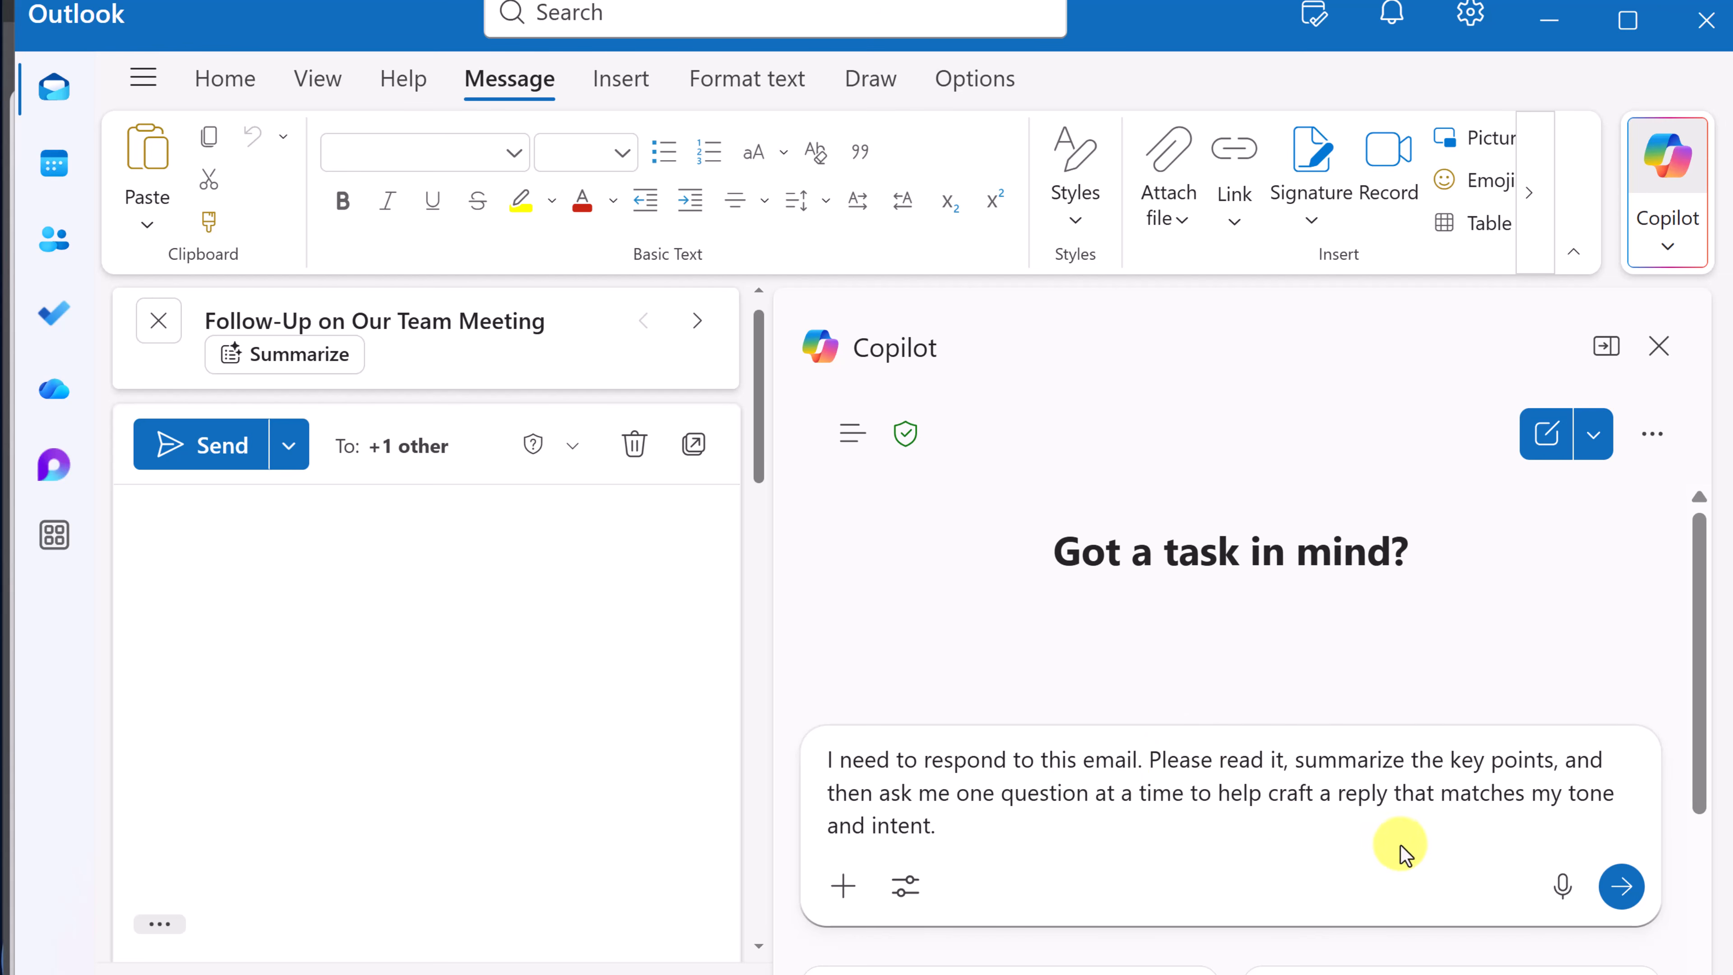
left_click(1620, 890)
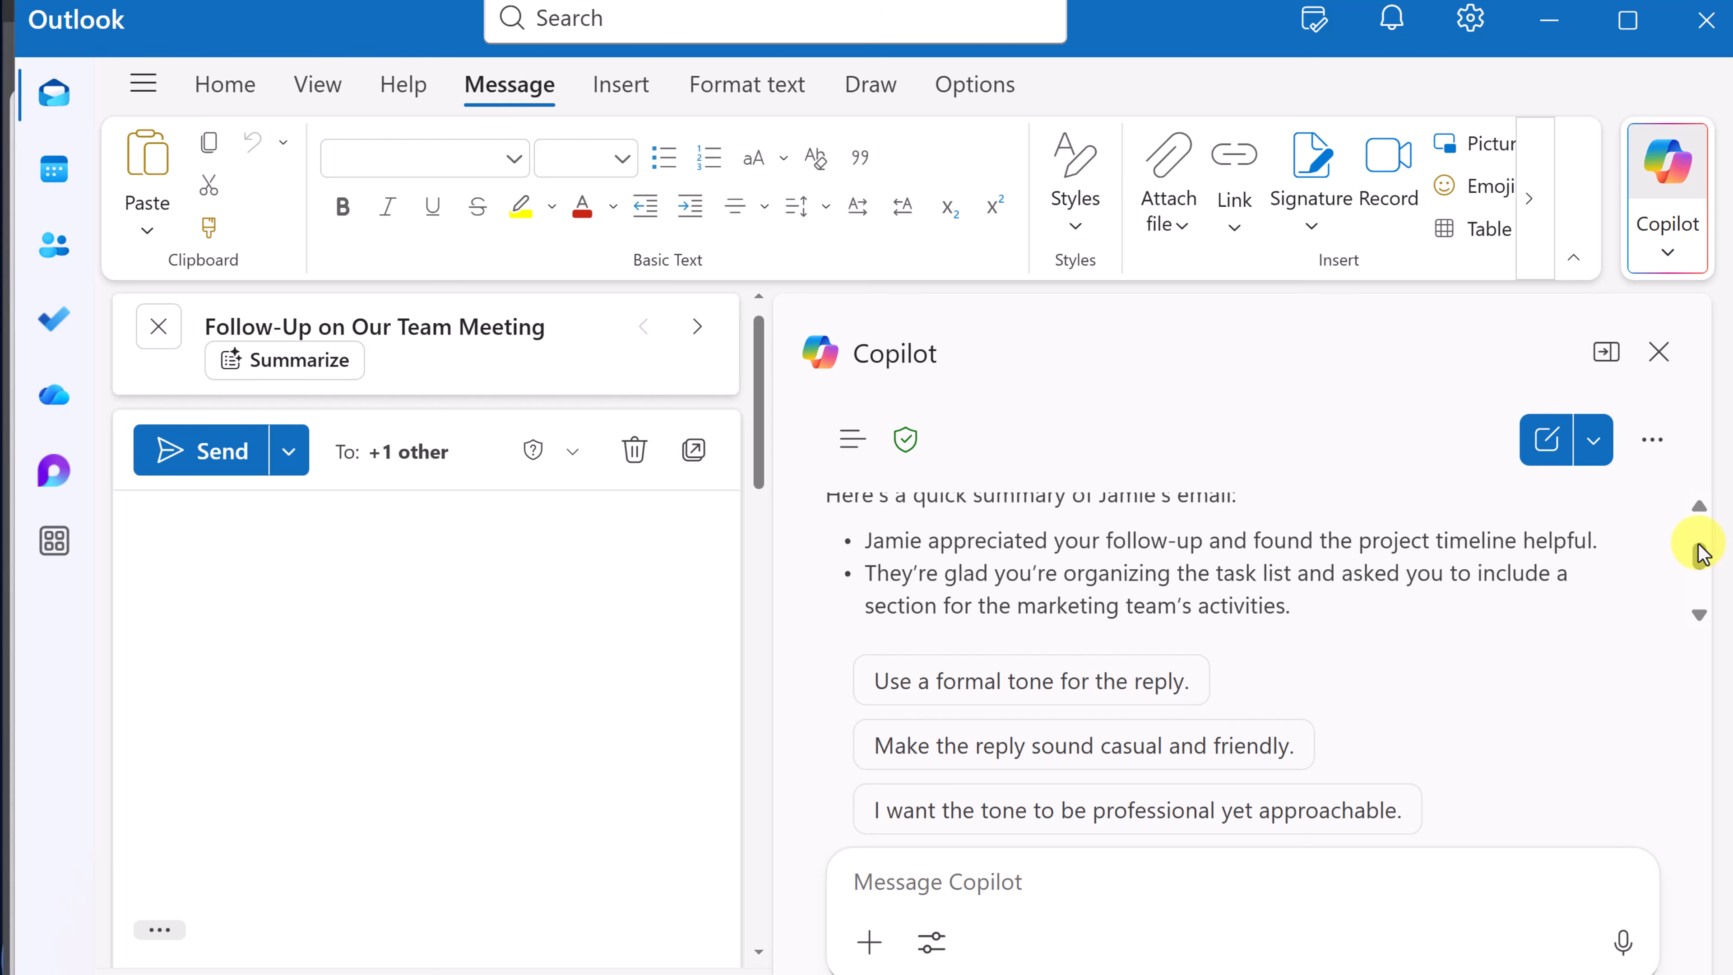
scroll(1699, 553, "down", 2)
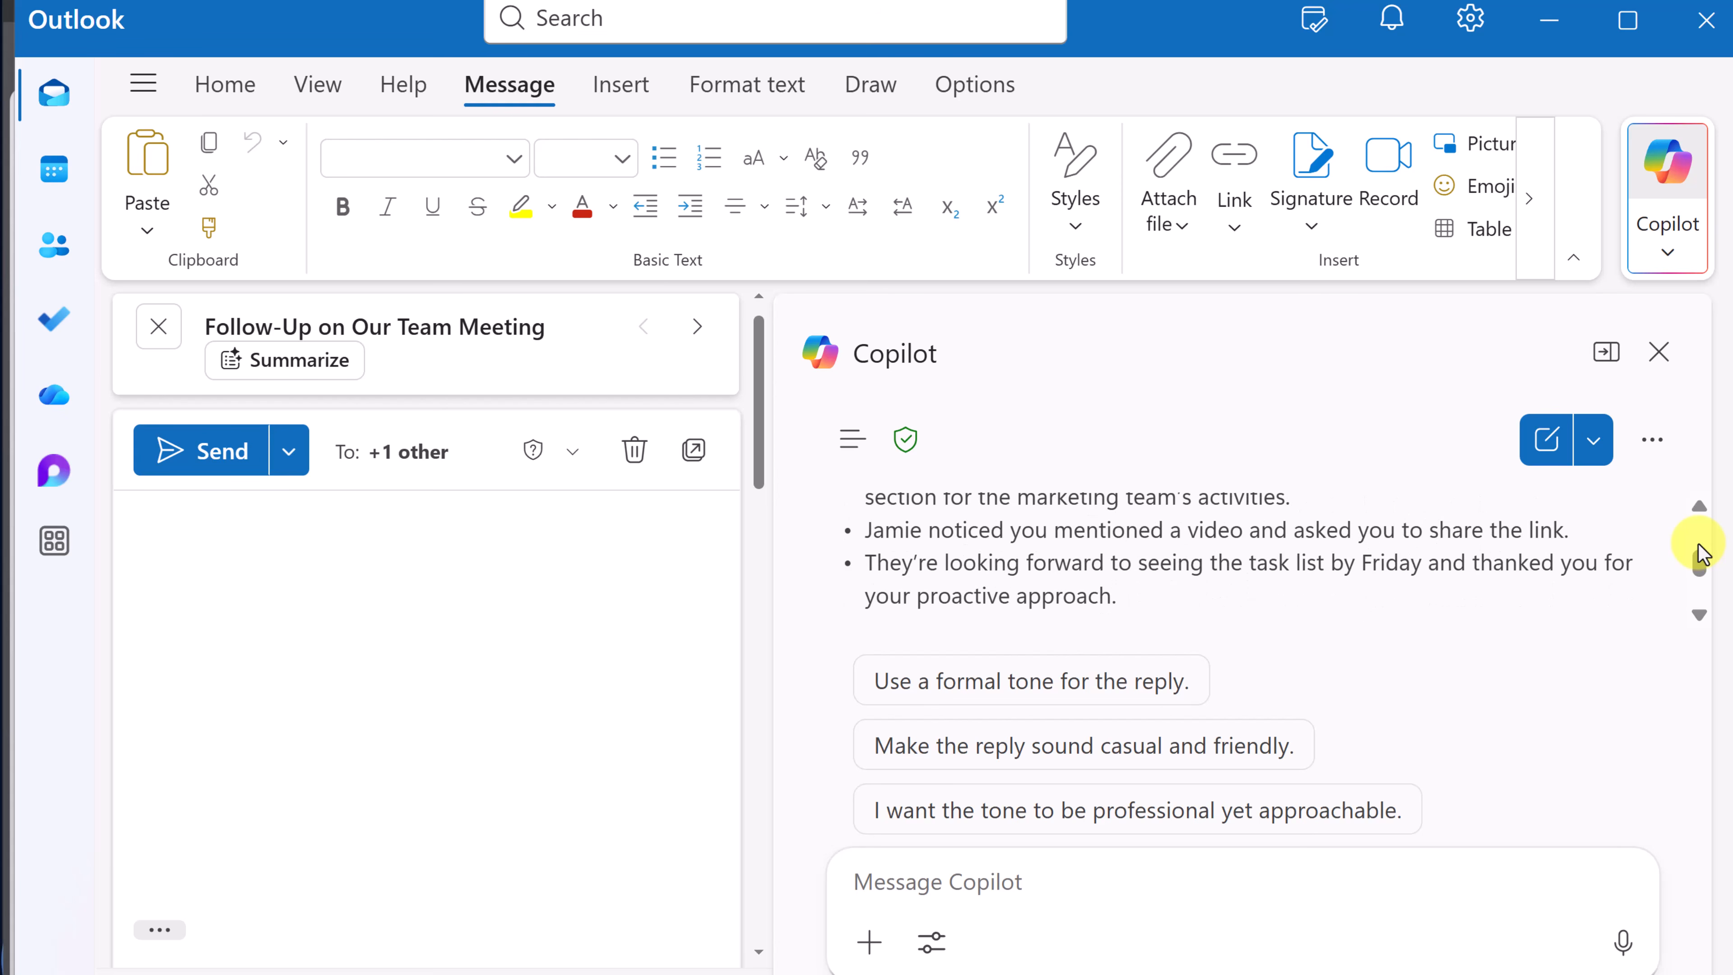
scroll(1698, 553, "down", 2)
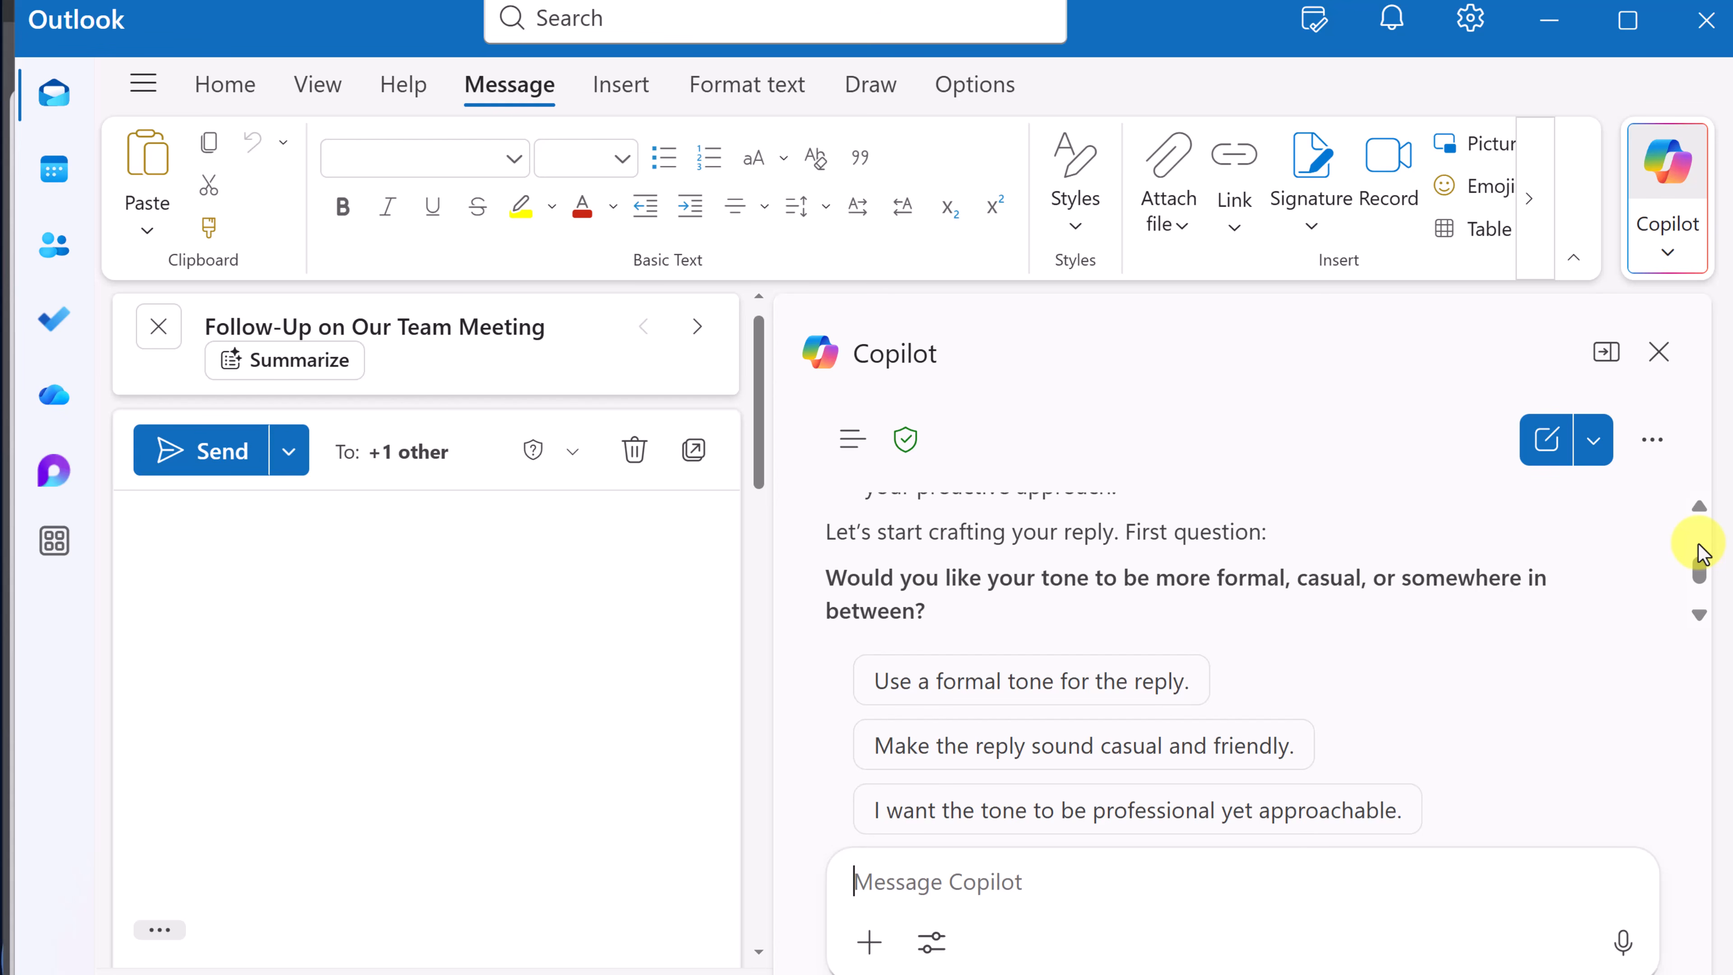
scroll(1696, 552, "down", 2)
scroll(1569, 618, "up", 2)
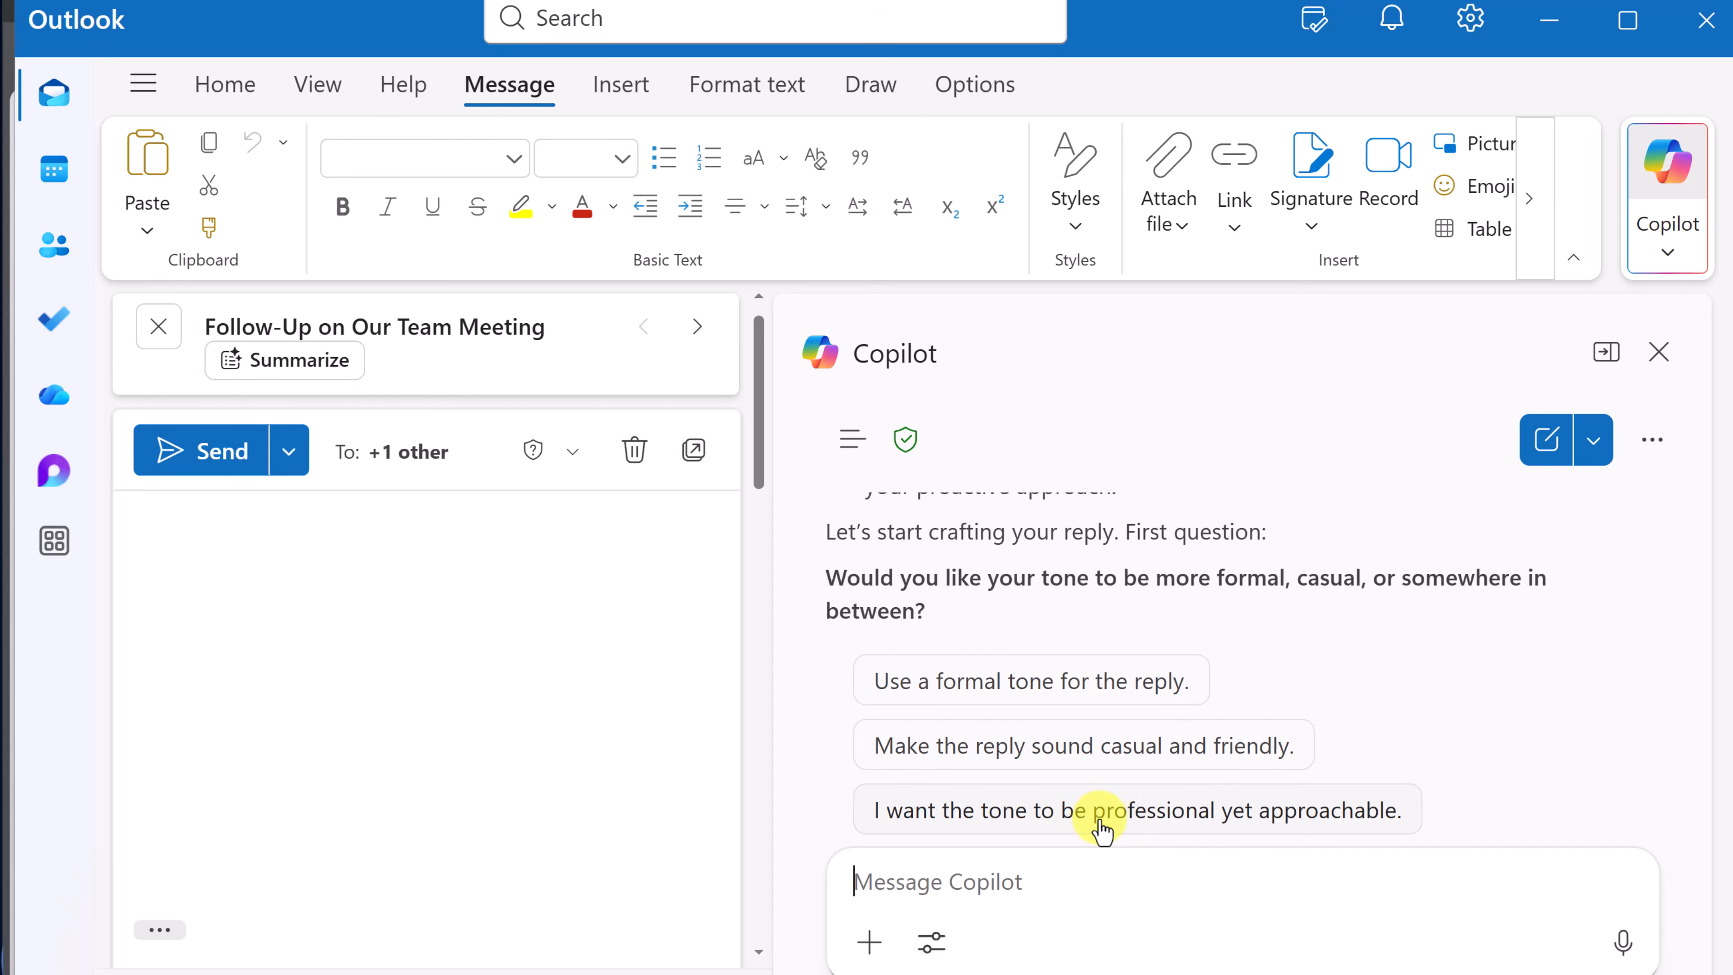
left_click(1120, 823)
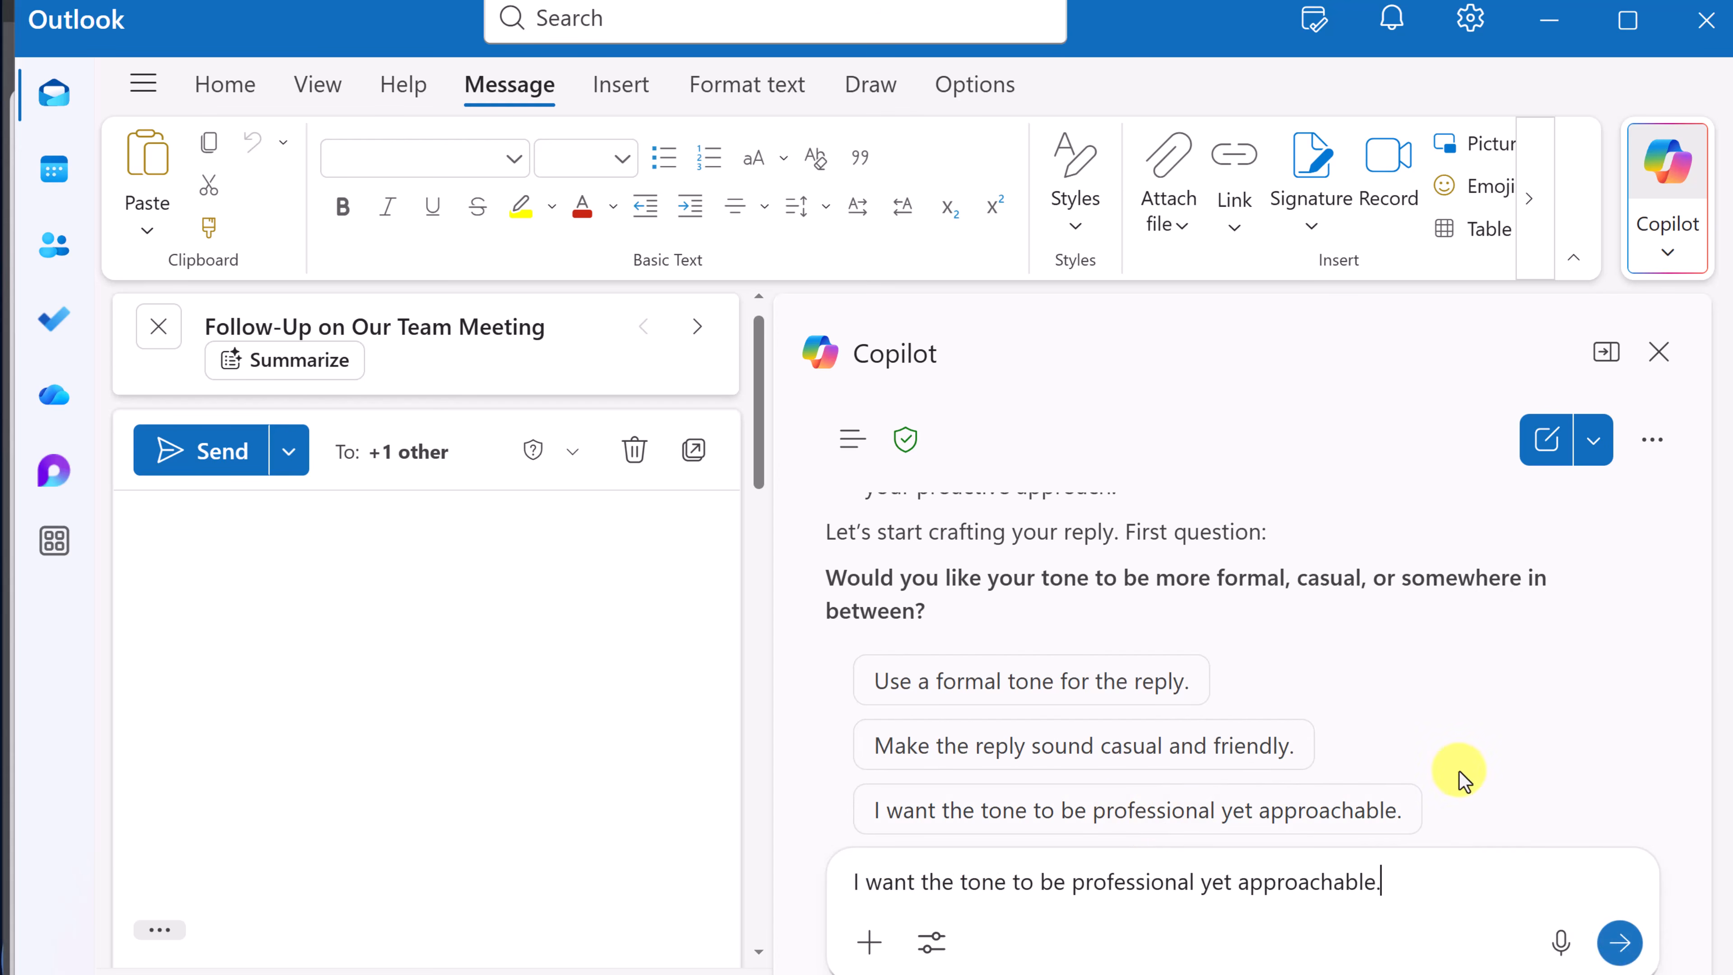
left_click(1620, 940)
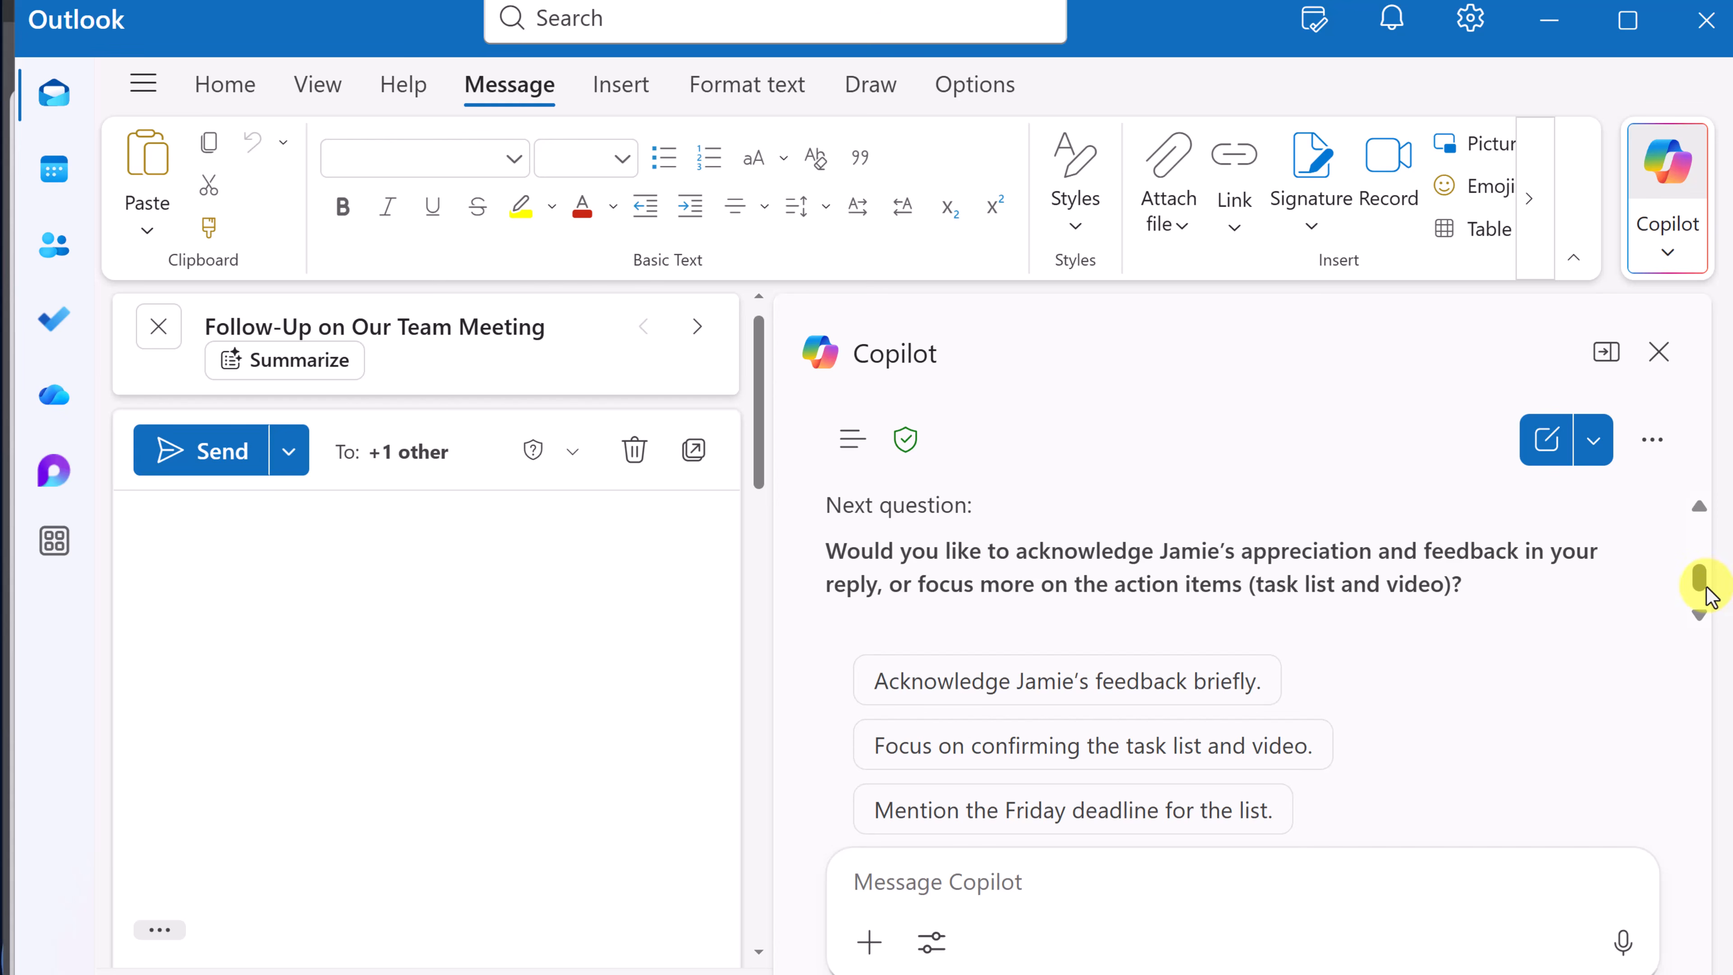
Answer Copilot's remaining questions: focus on confirming the task list and video, have the video link, and ask the sender for marketing task details
left_click(1021, 746)
left_click(1624, 942)
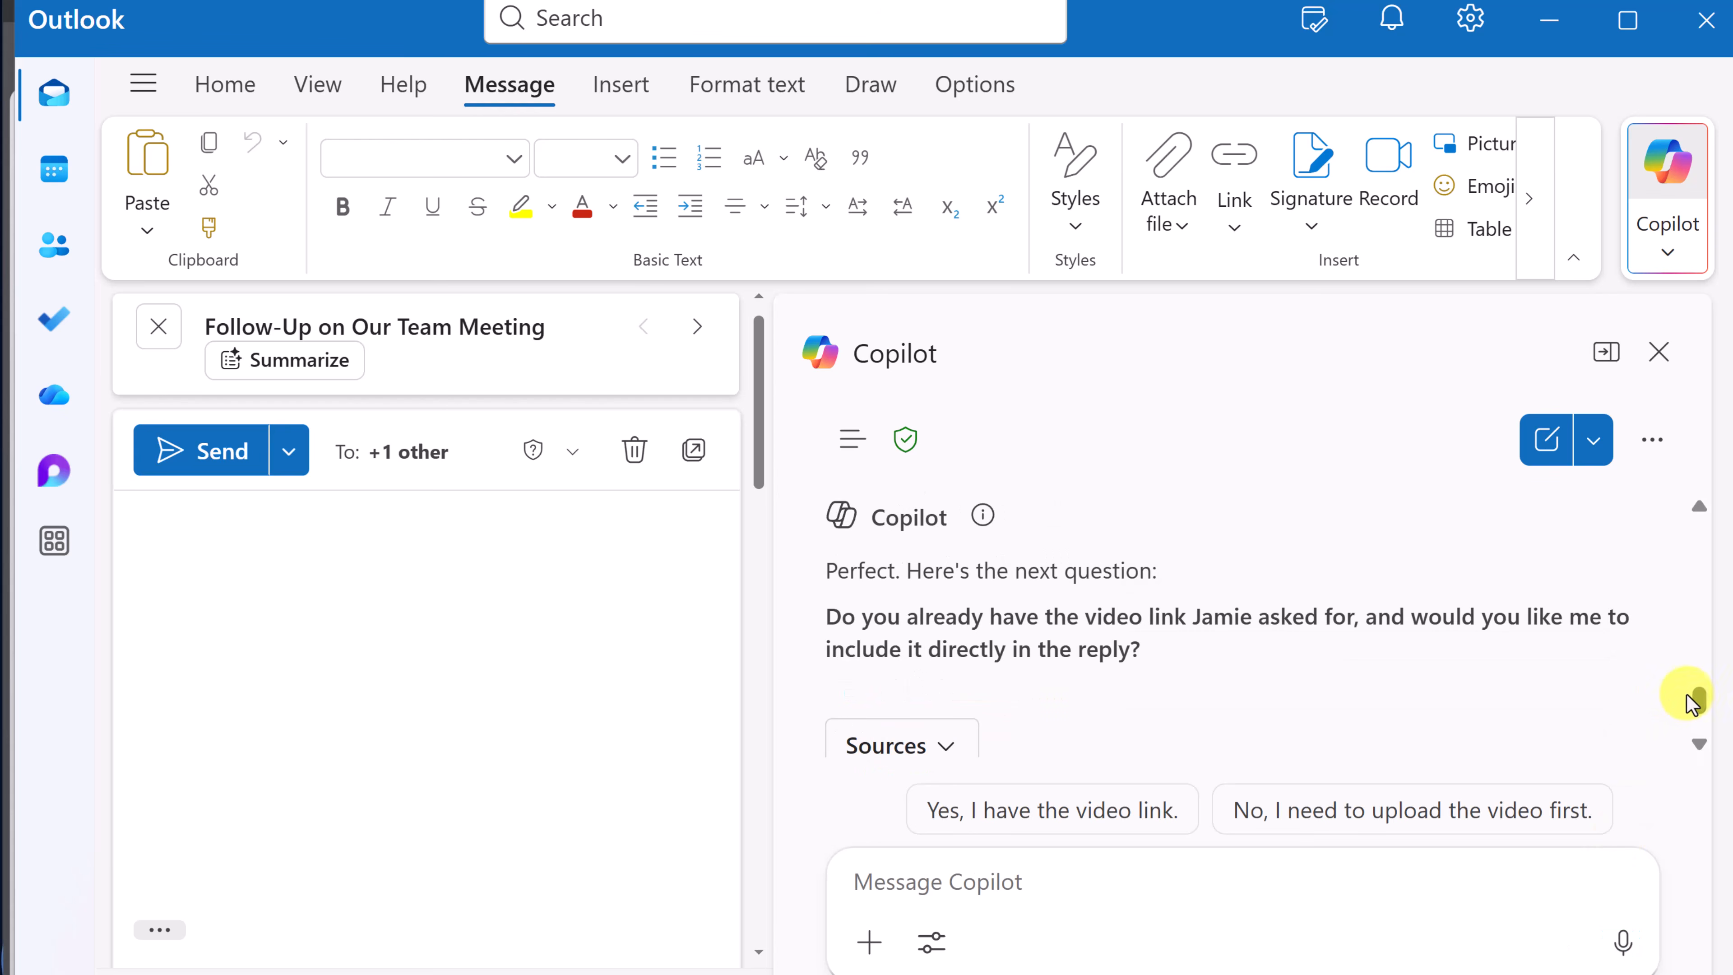
left_click(1102, 814)
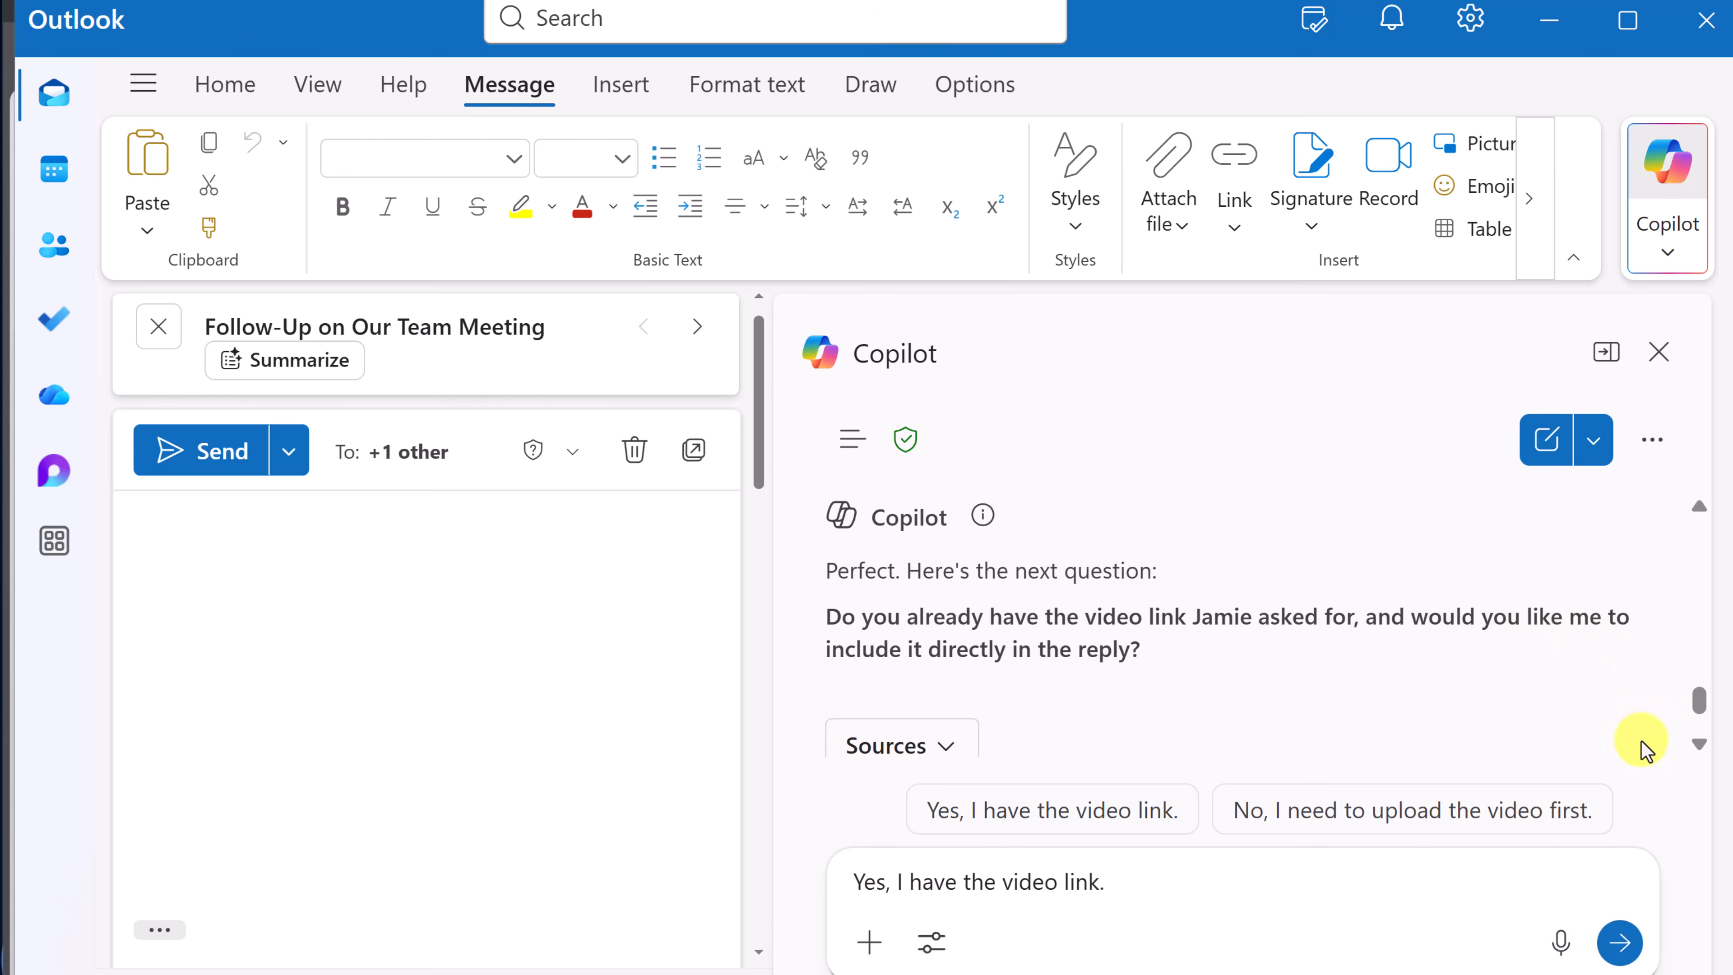
left_click(1621, 942)
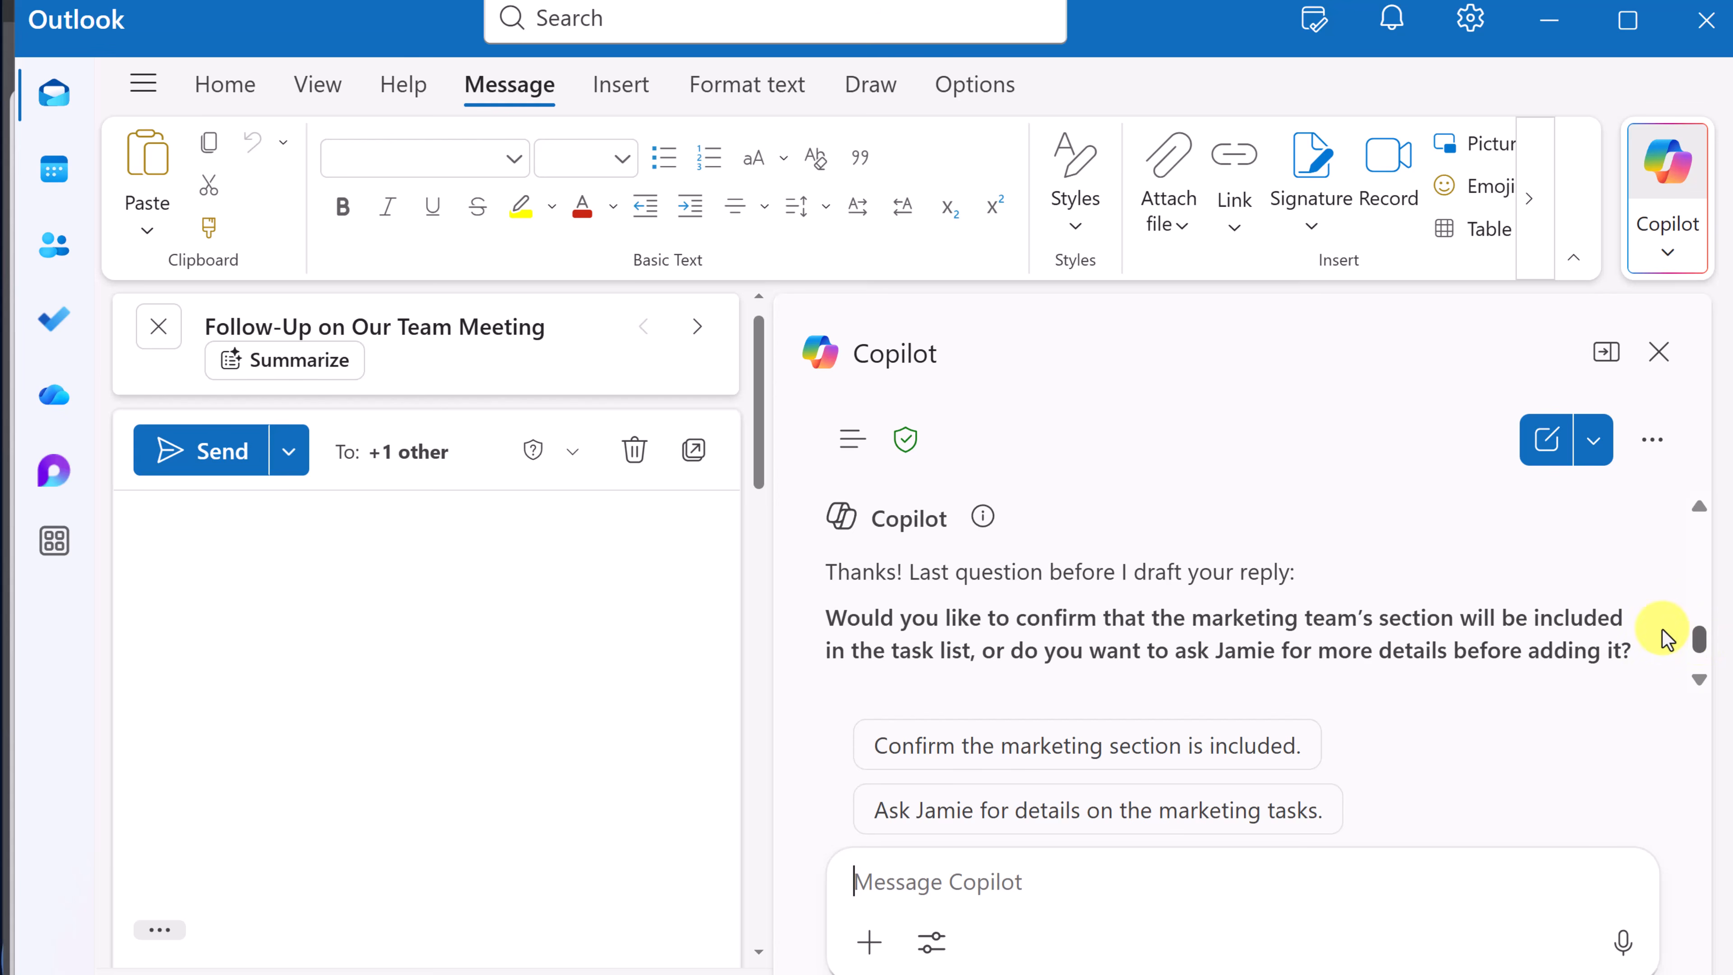
left_click(1152, 827)
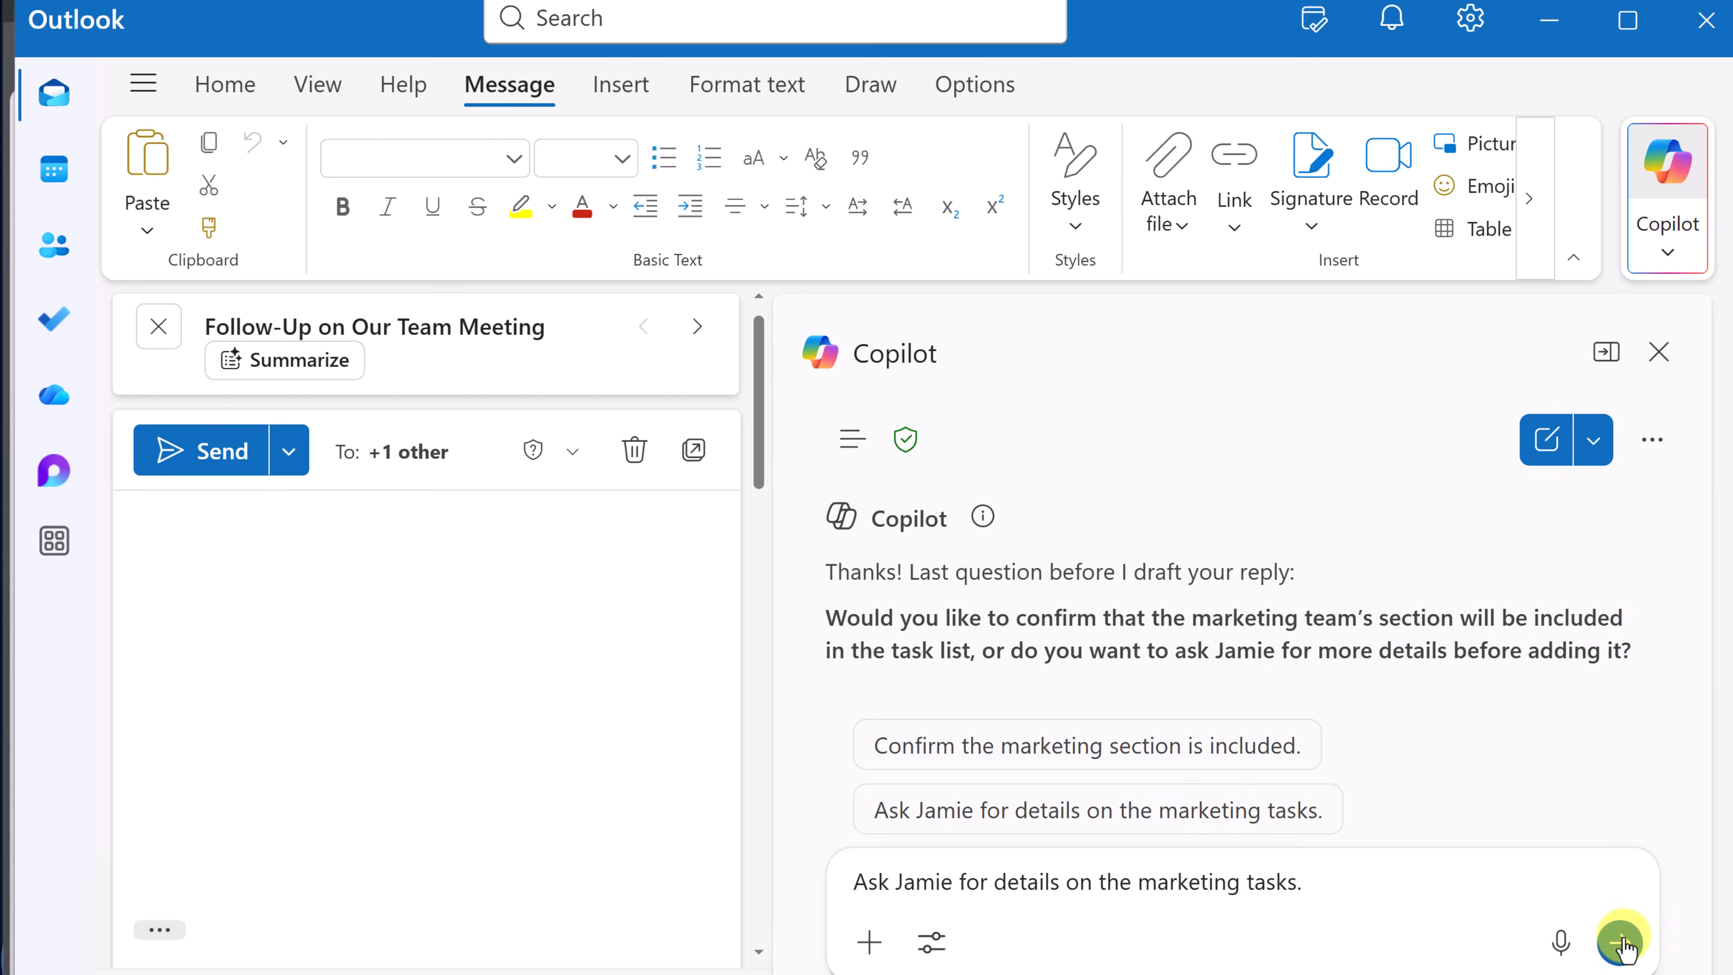
left_click(1621, 942)
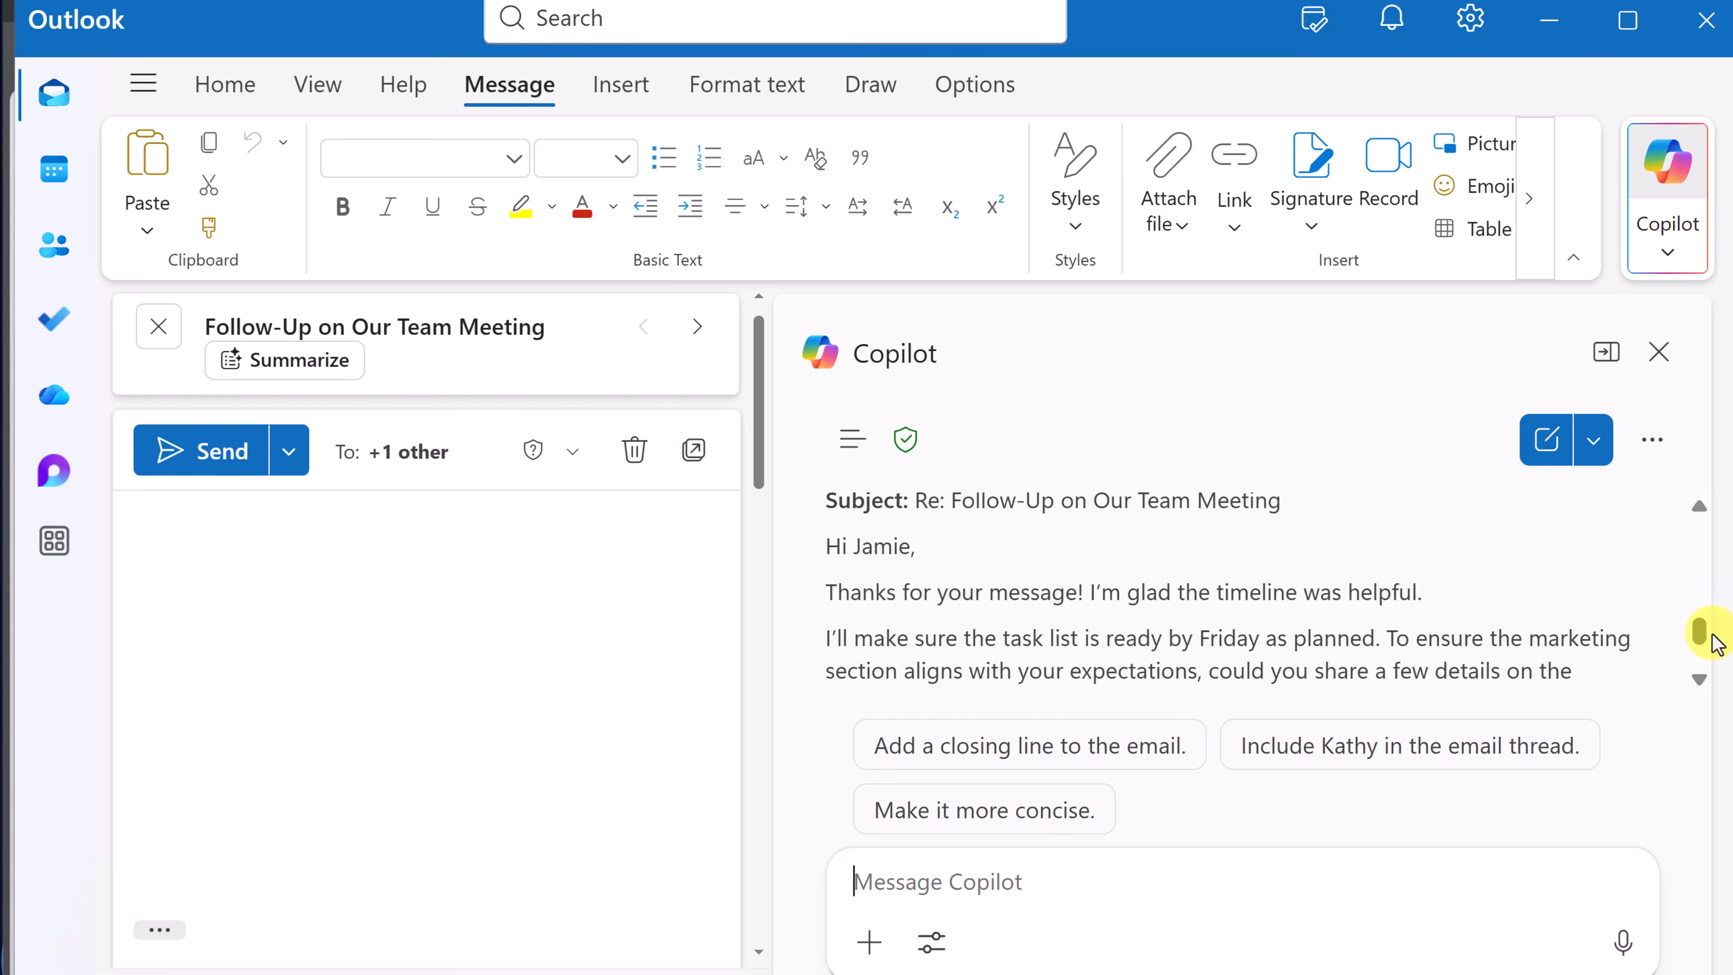
Copy Copilot's drafted reply from the greeting through the sign-off and paste it into the empty reply body
scroll(1716, 644, "up", 1)
scroll(1716, 645, "down", 1)
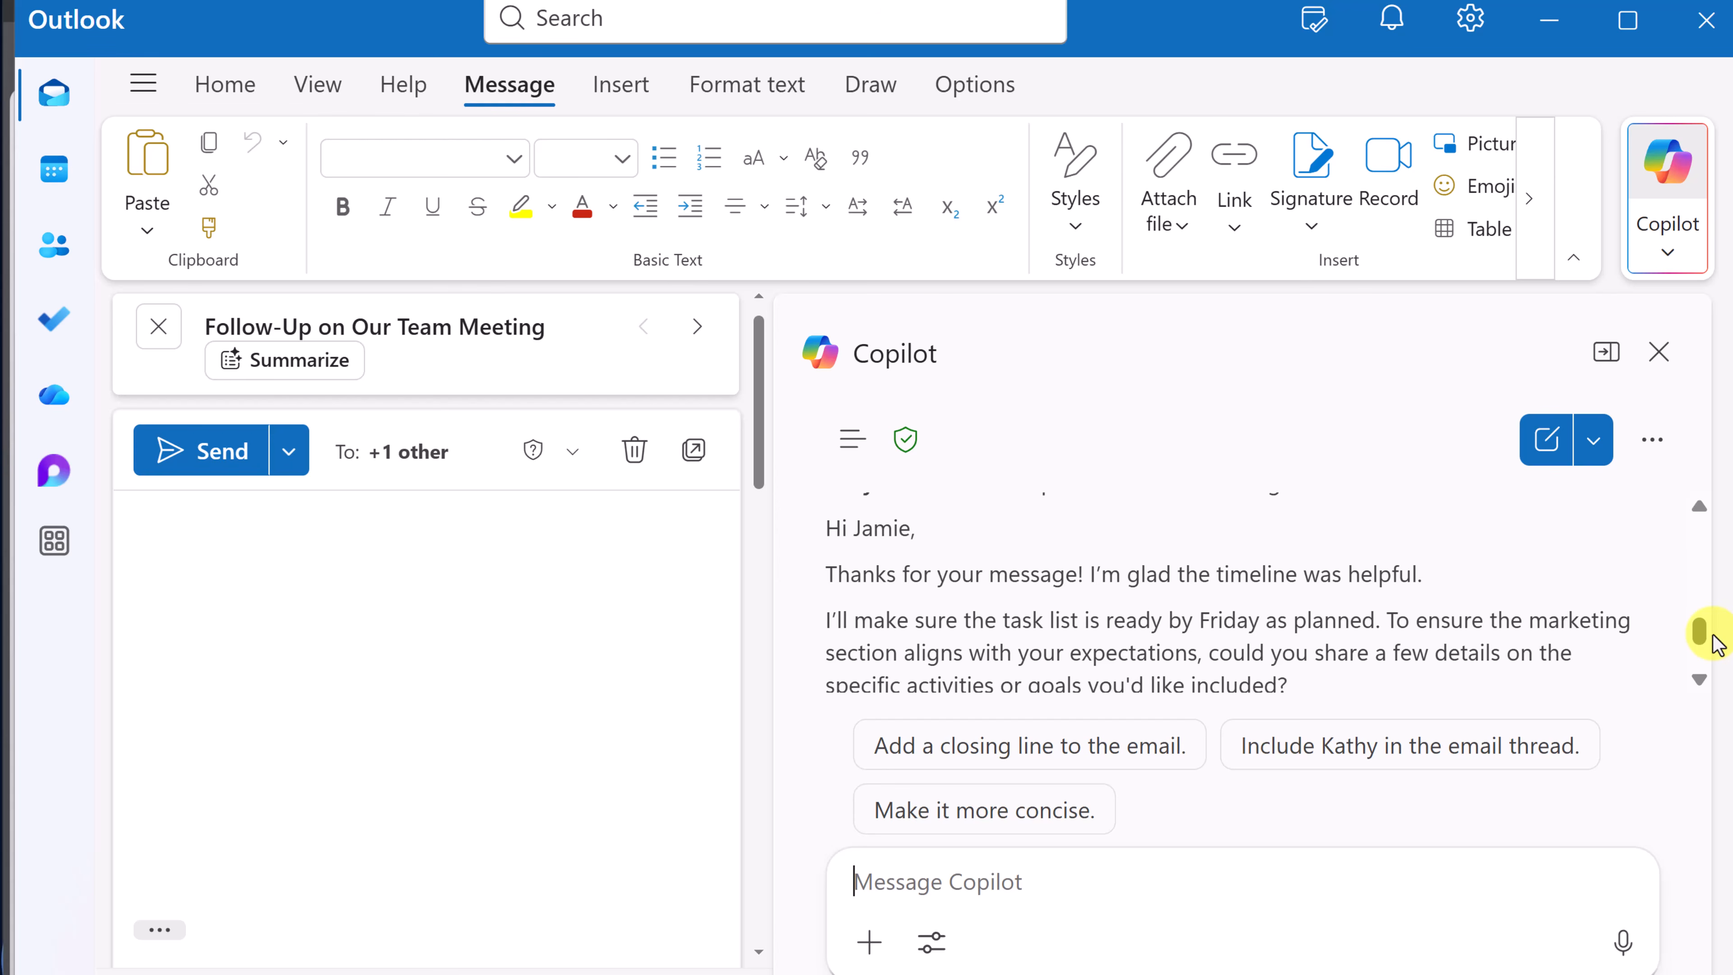
scroll(1716, 645, "down", 5)
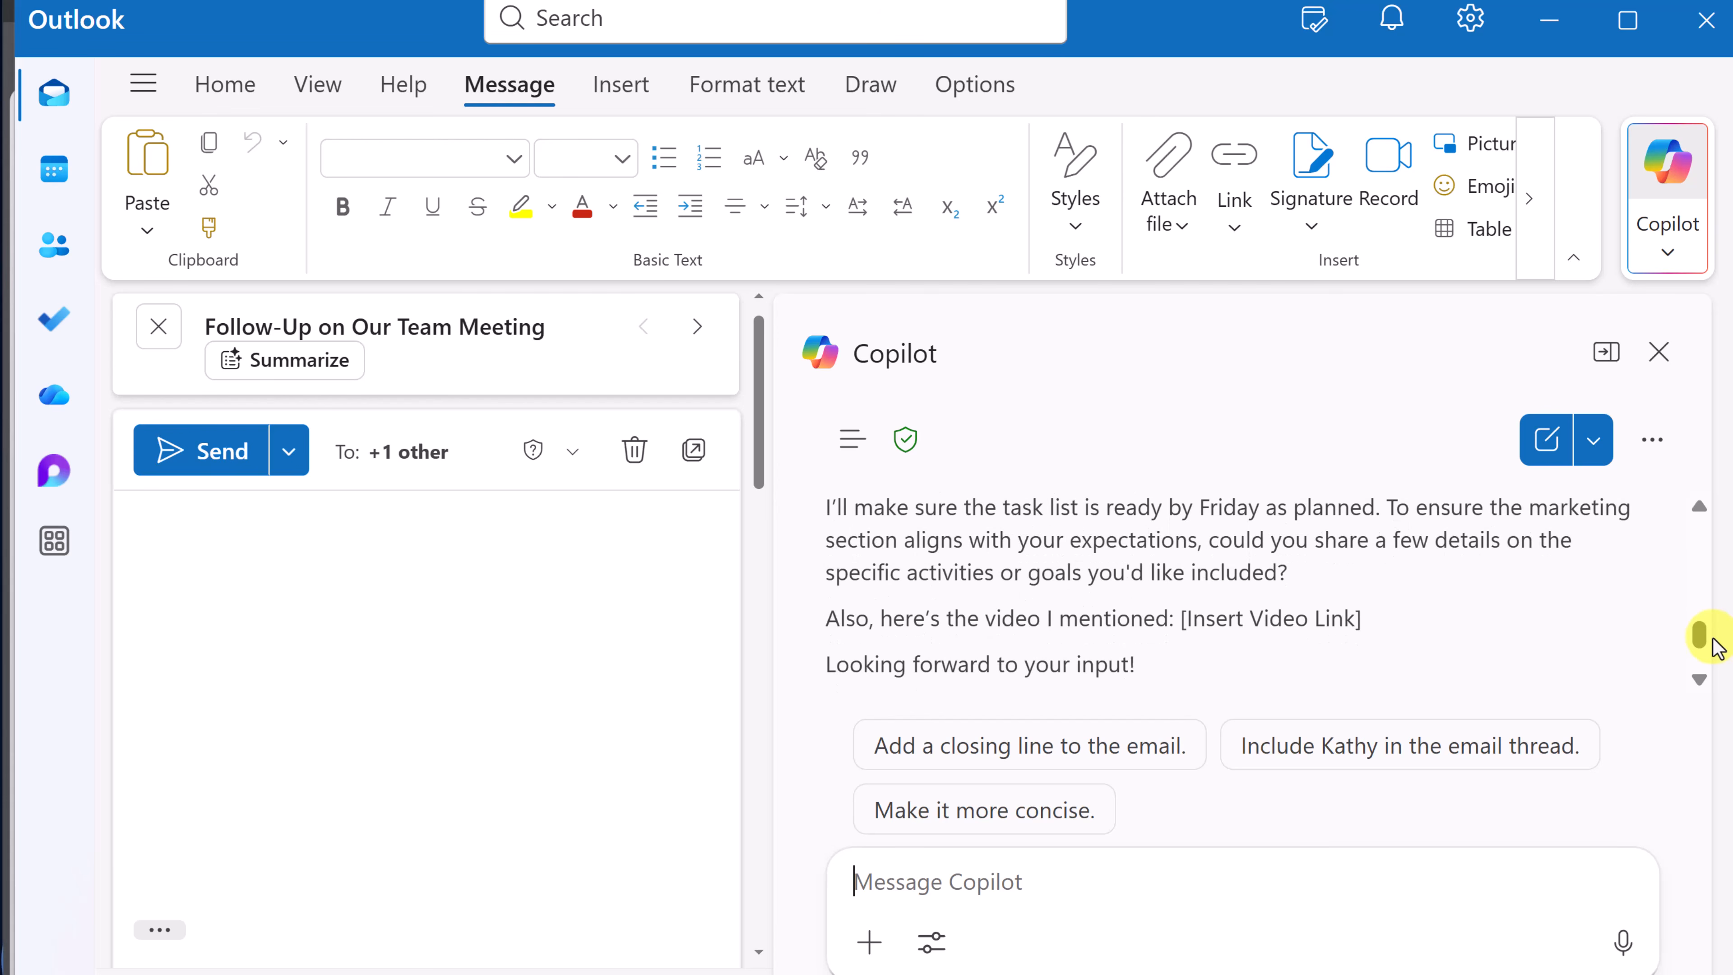
scroll(1716, 645, "down", 4)
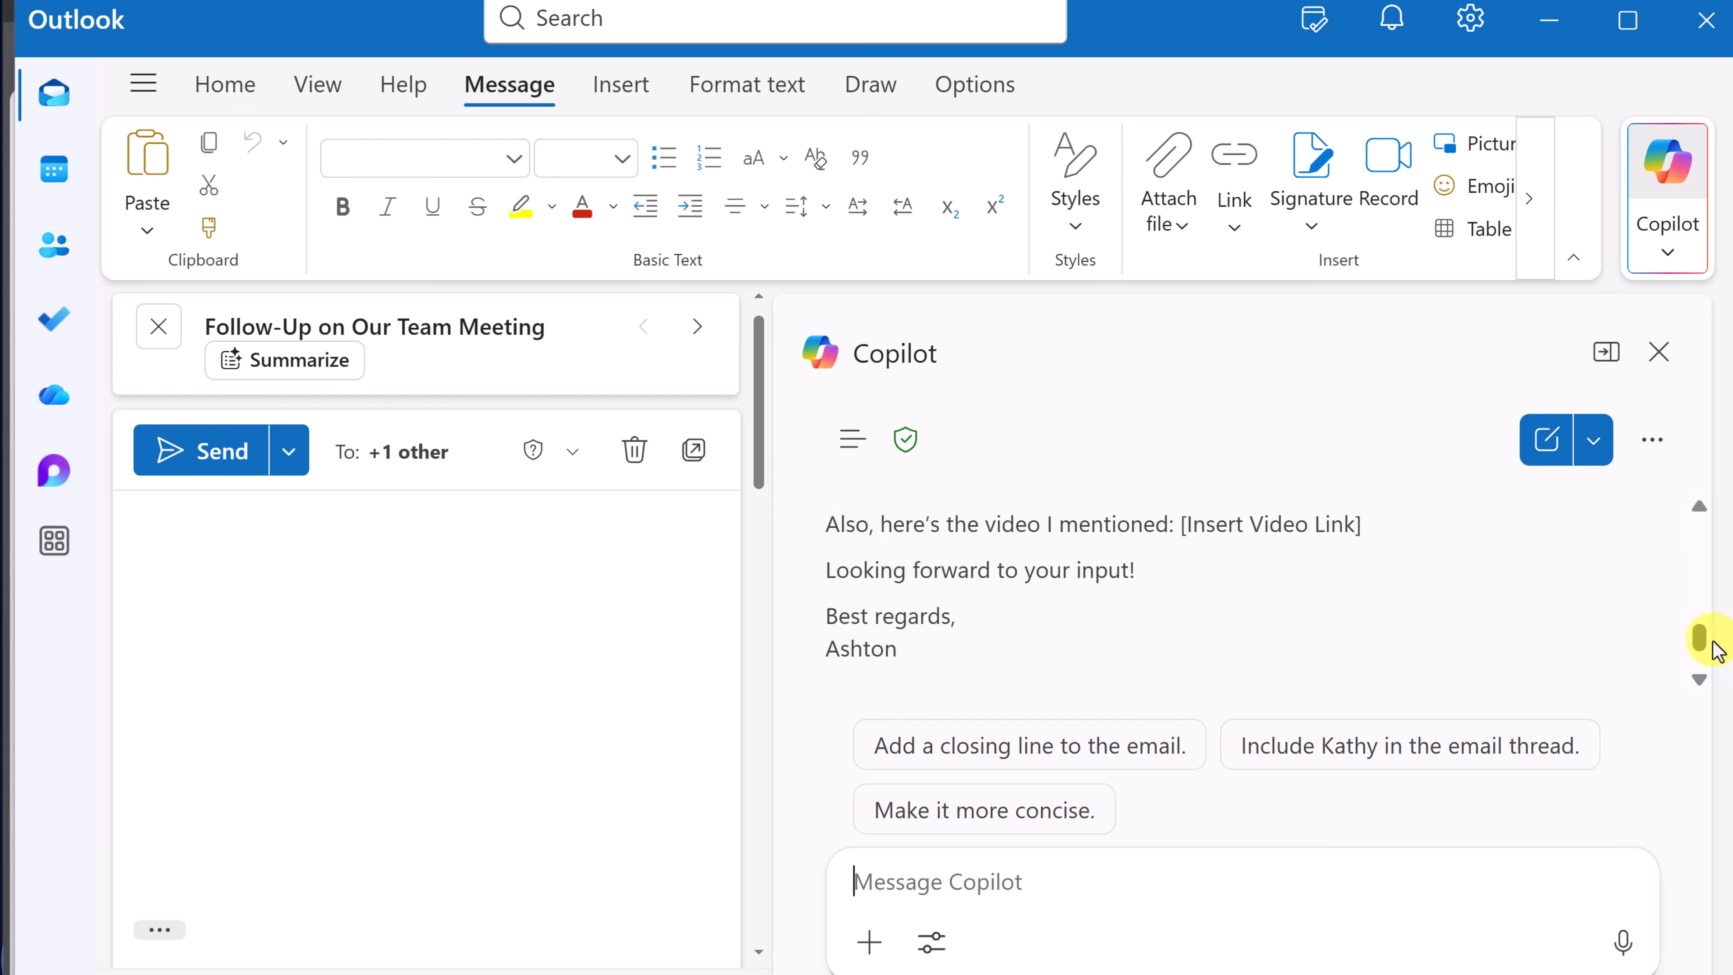
left_click_drag(908, 652, 826, 553)
key("ctrl+c")
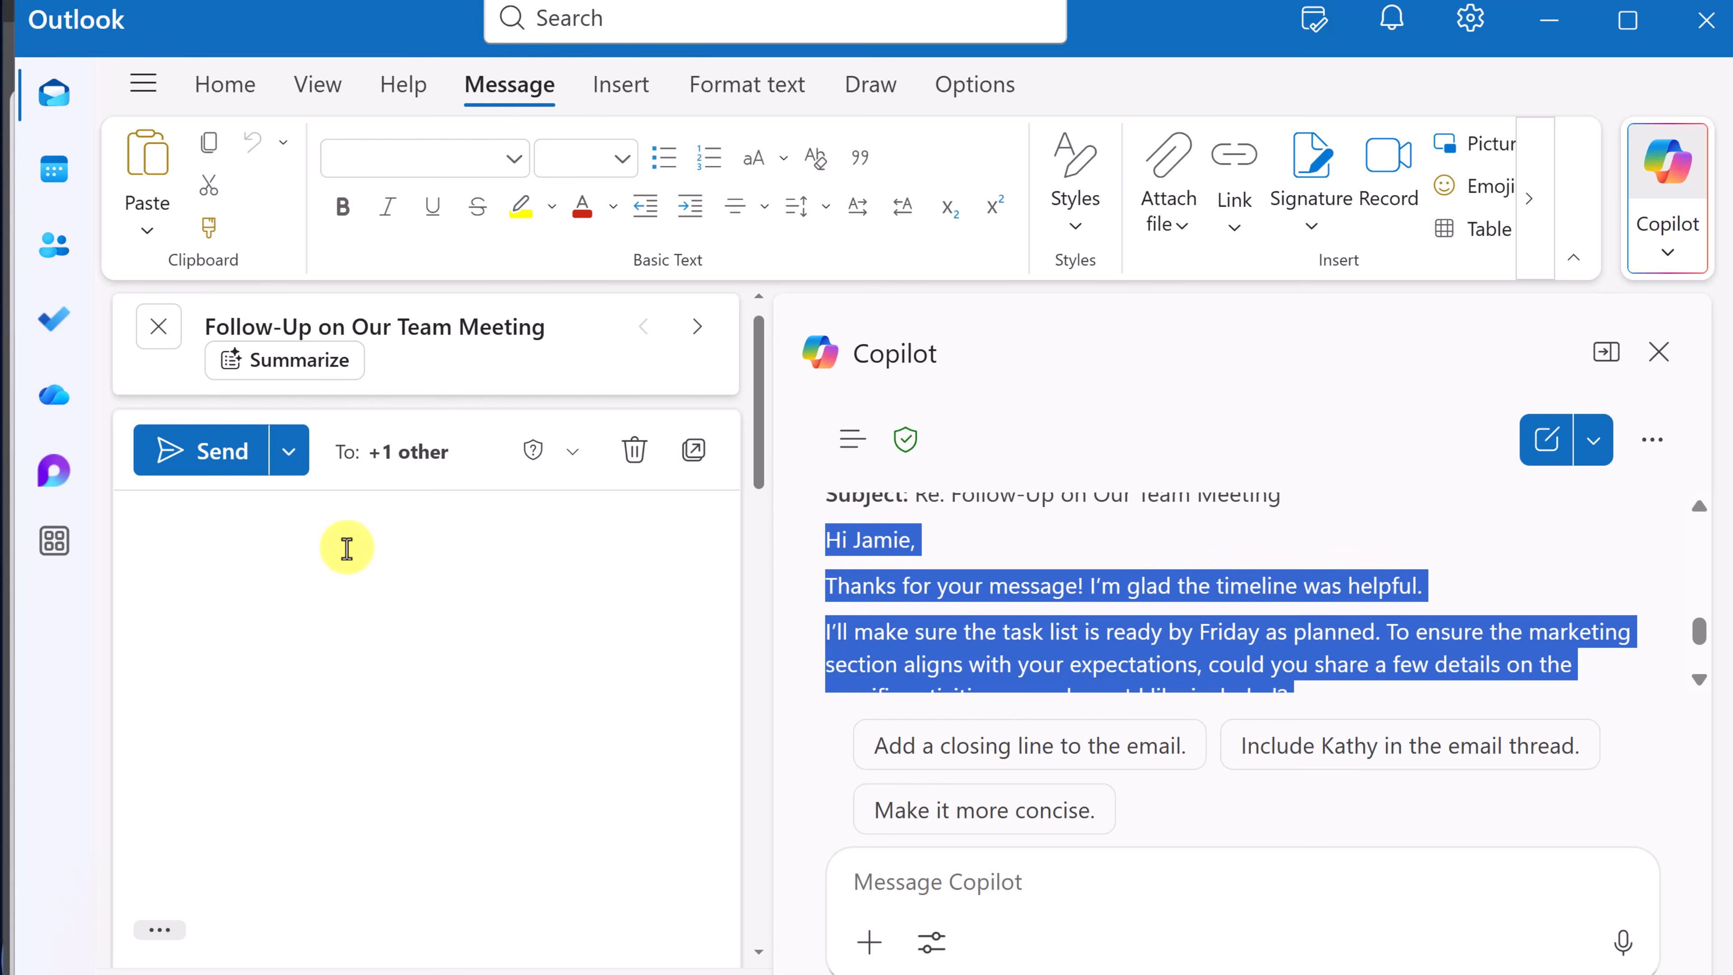
left_click(249, 524)
key("ctrl+v")
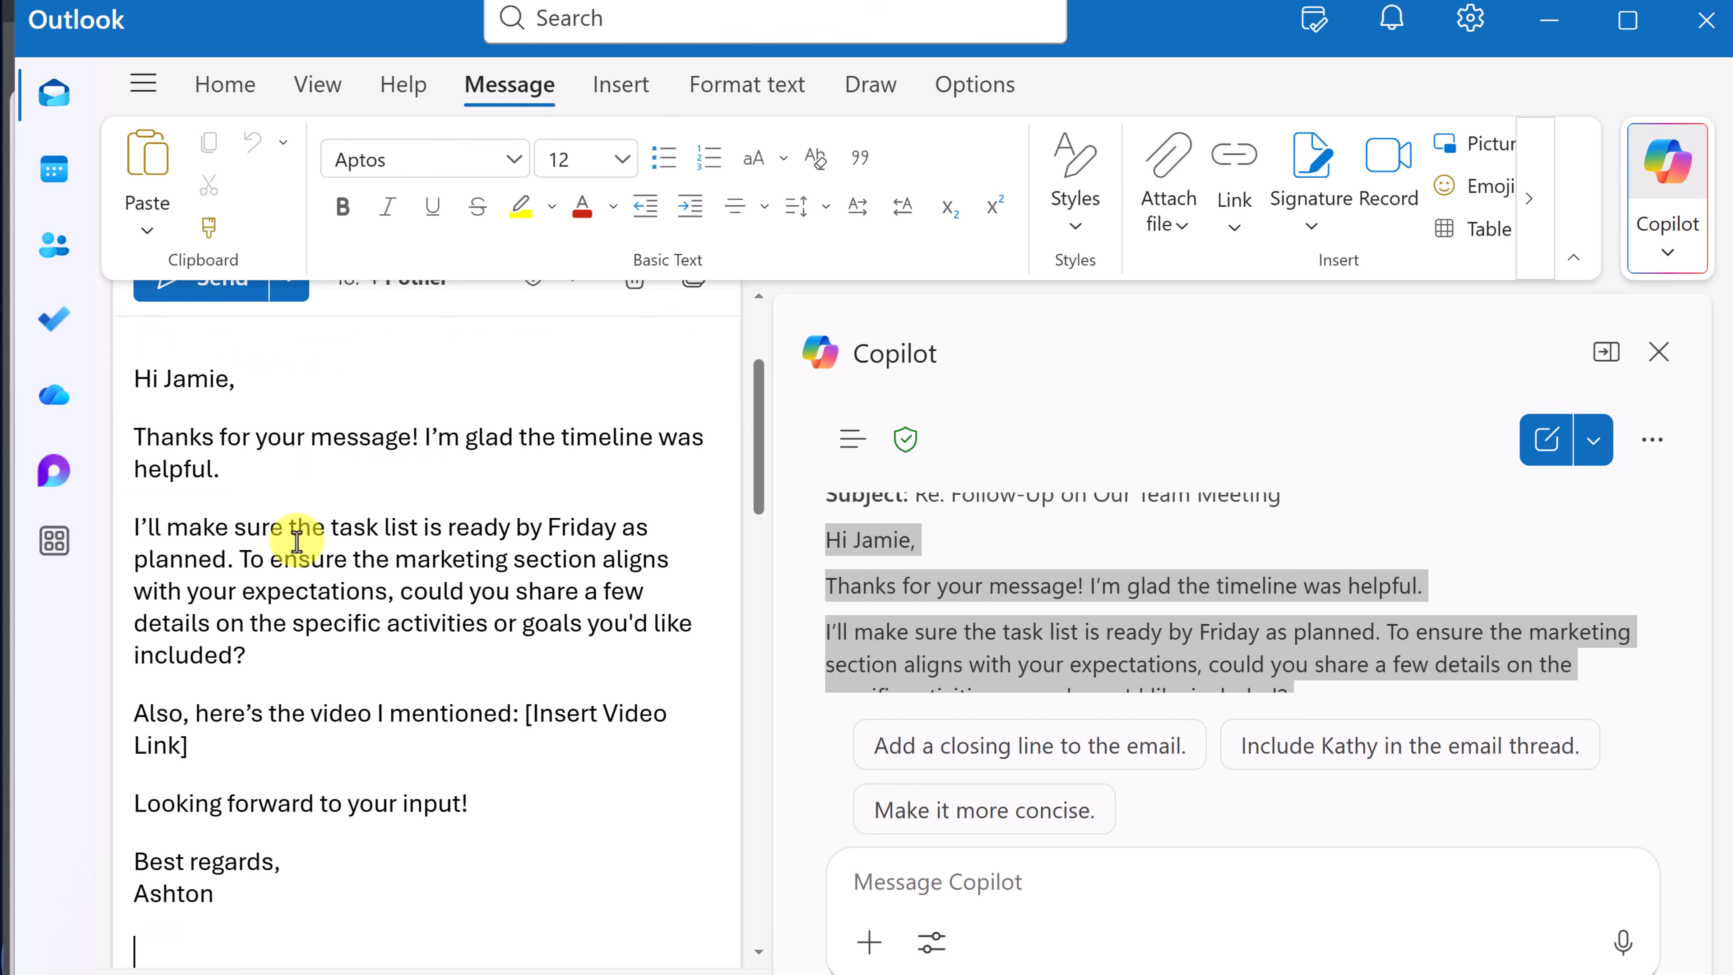
Review the pasted reply and the subject line Copilot suggested, and send the reply
scroll(1019, 587, "up", 2)
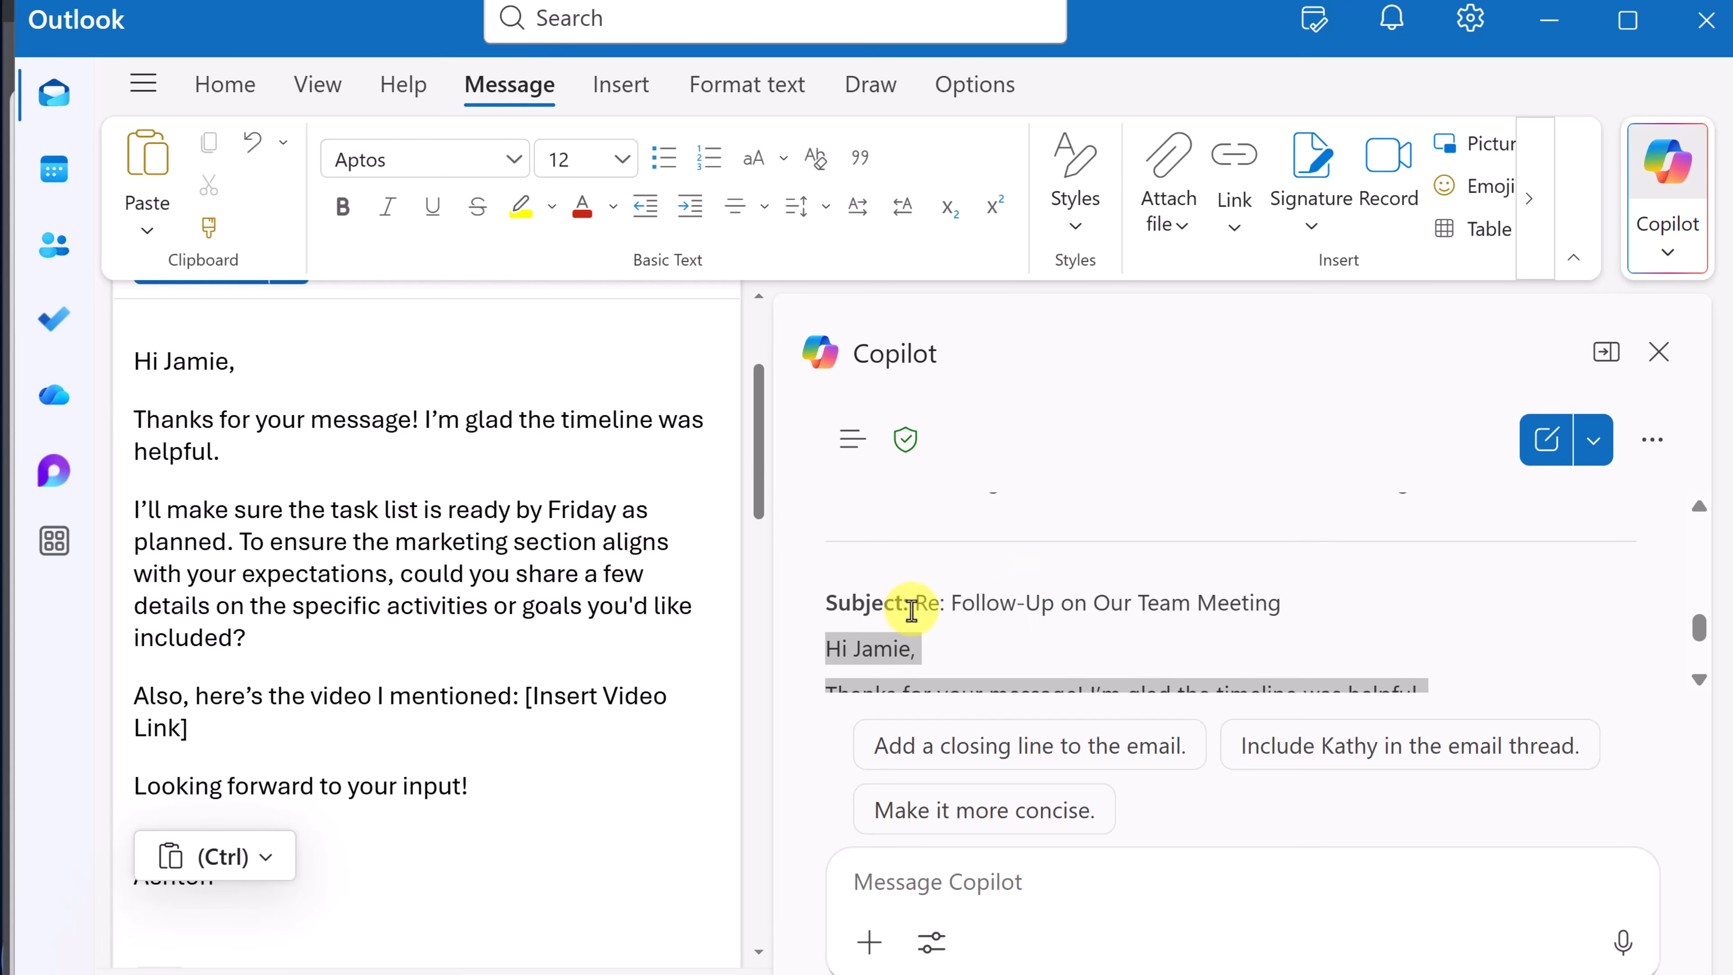
left_click_drag(913, 605, 1316, 616)
scroll(225, 704, "up", 3)
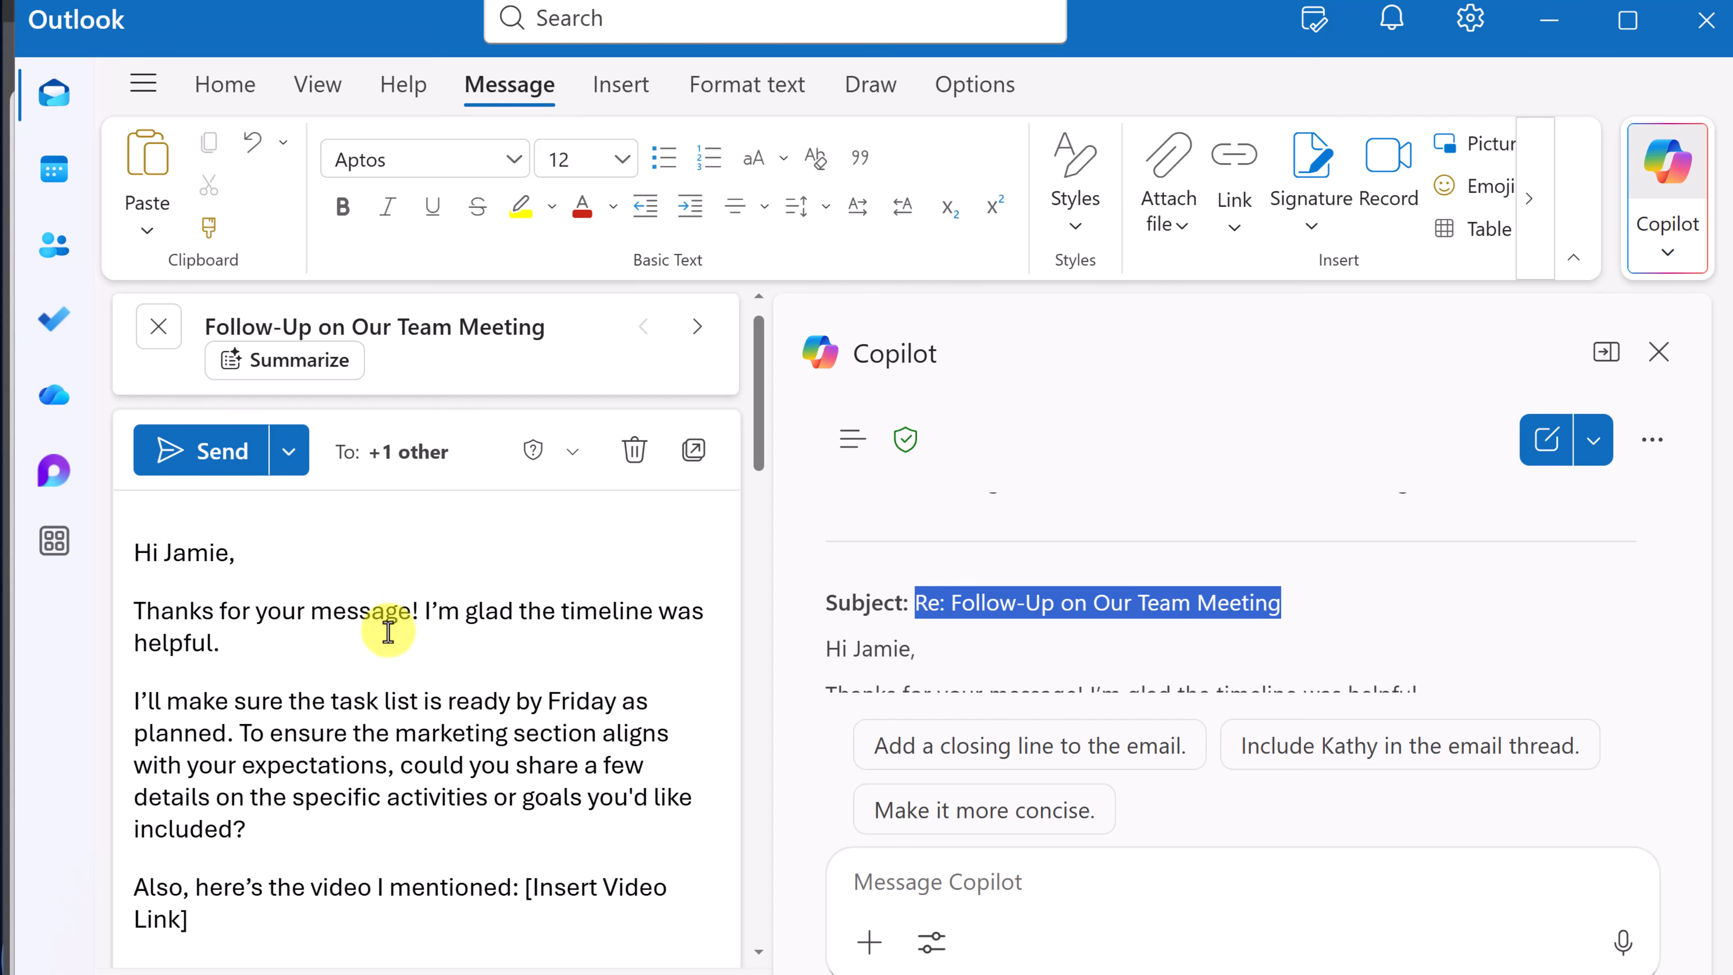
scroll(386, 633, "down", 3)
scroll(387, 631, "up", 3)
scroll(409, 614, "down", 3)
scroll(472, 747, "up", 3)
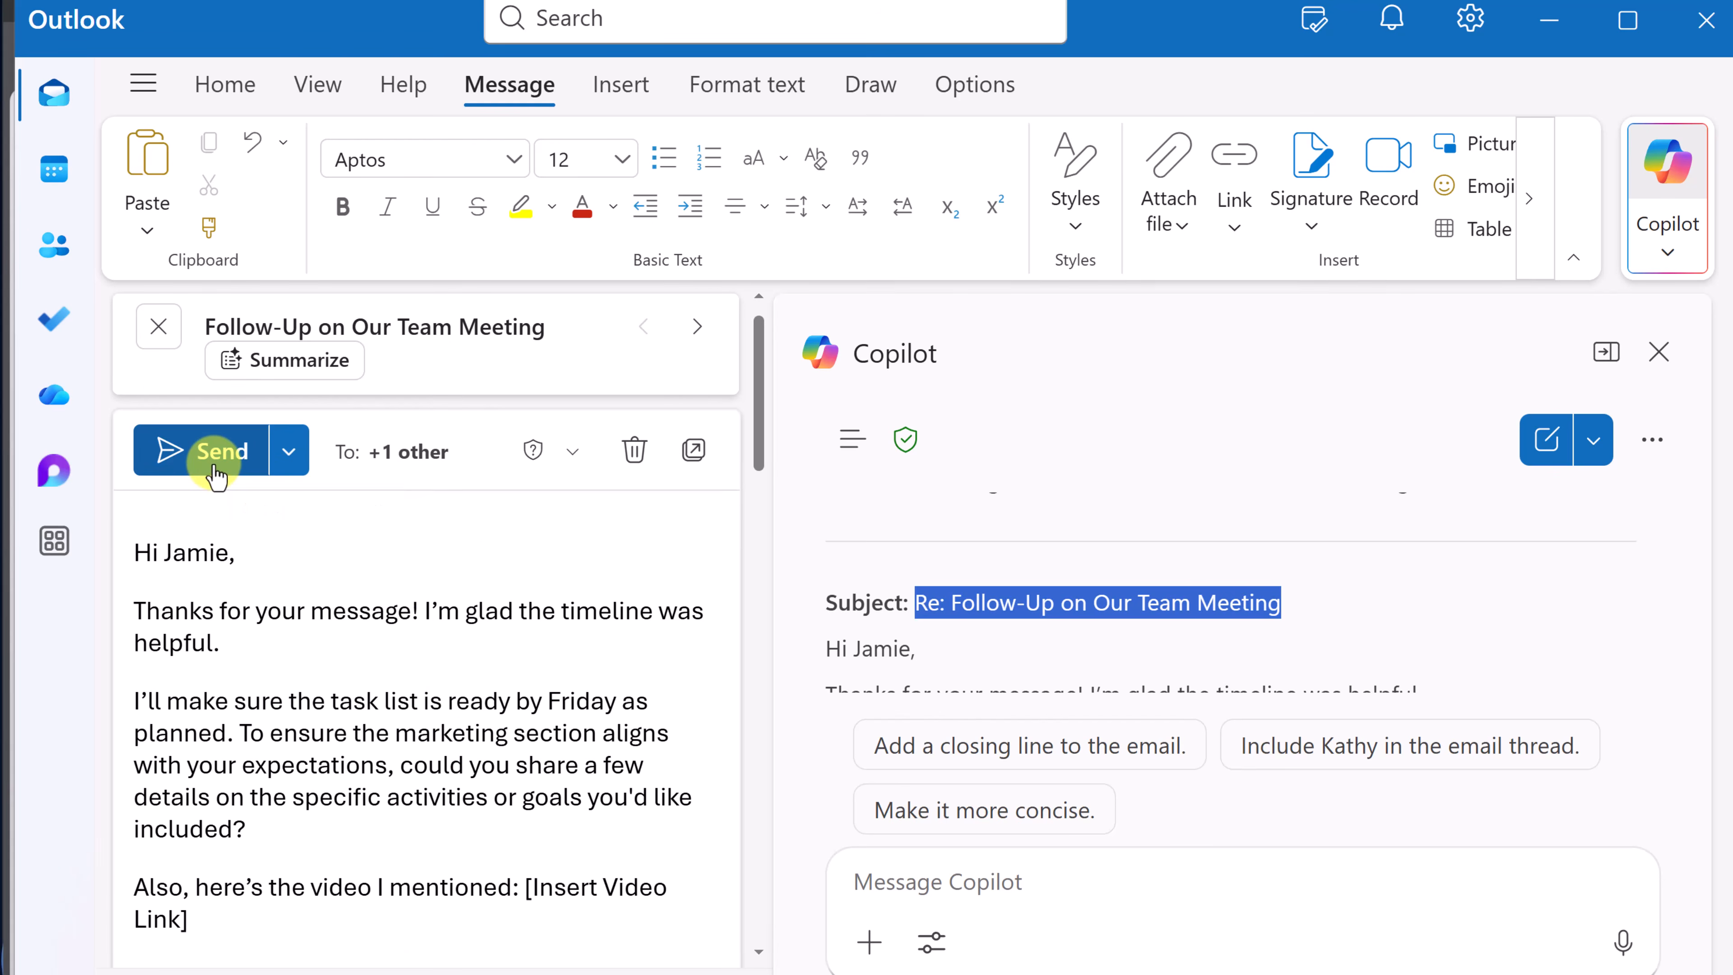
left_click(217, 452)
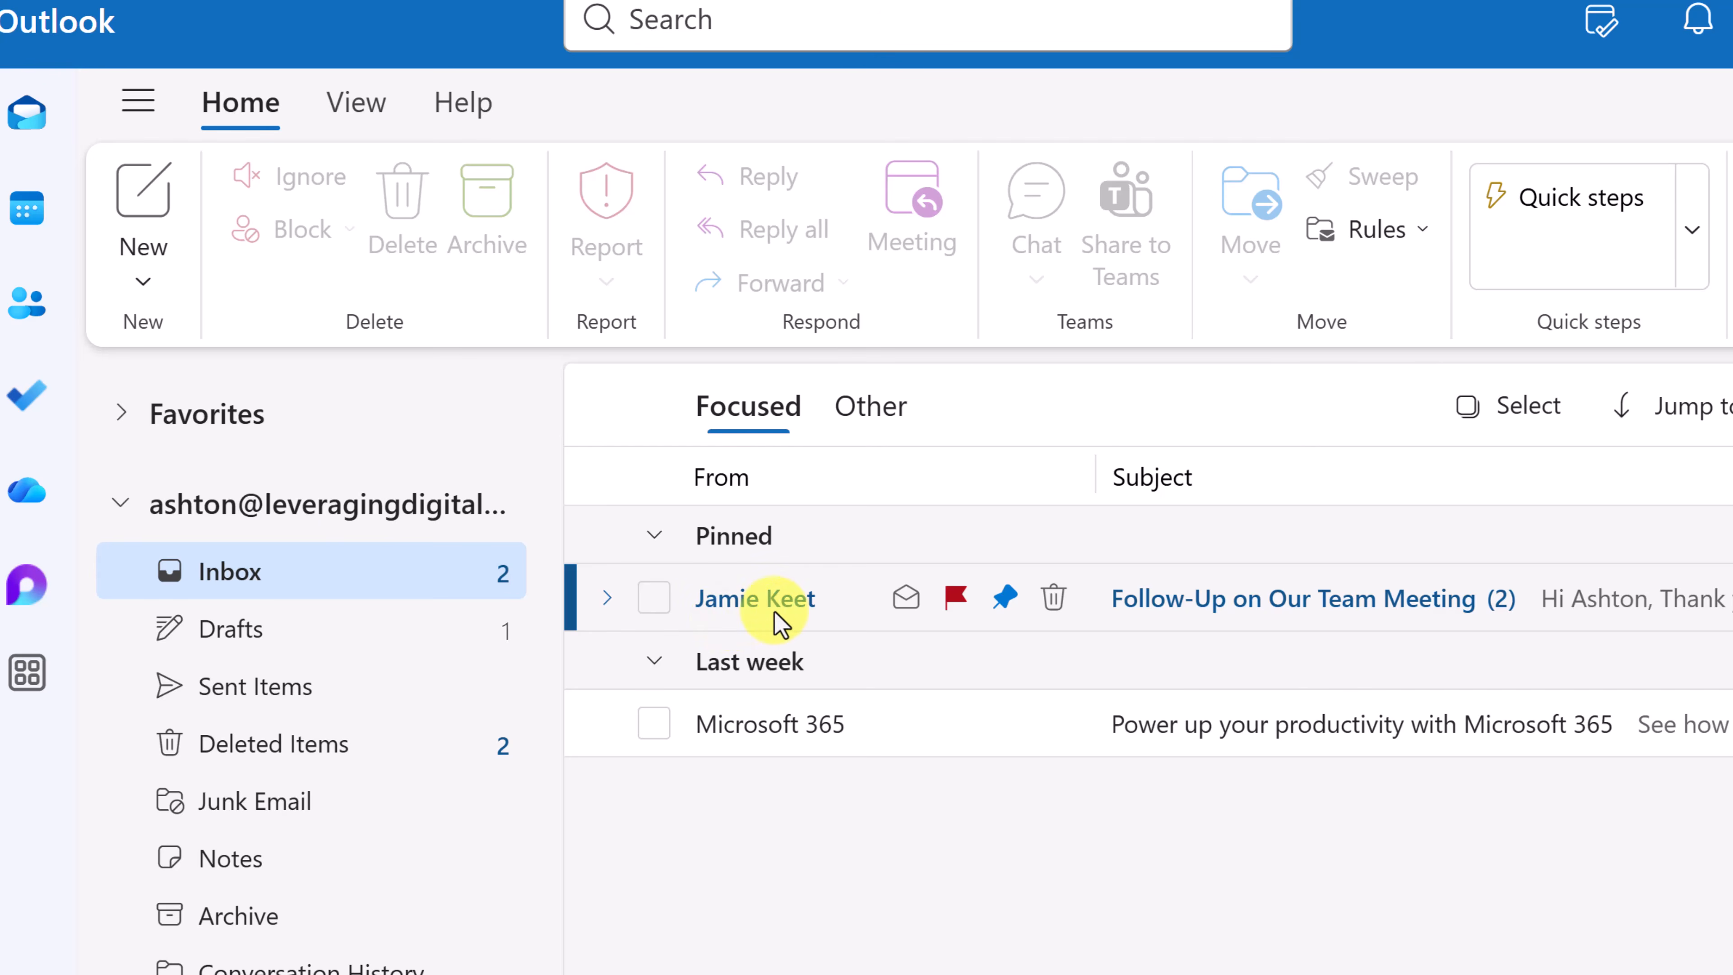
Expand the pinned "Follow-Up on Our Team Meeting" conversation in the inbox to list its individual messages
mouse_move(796, 620)
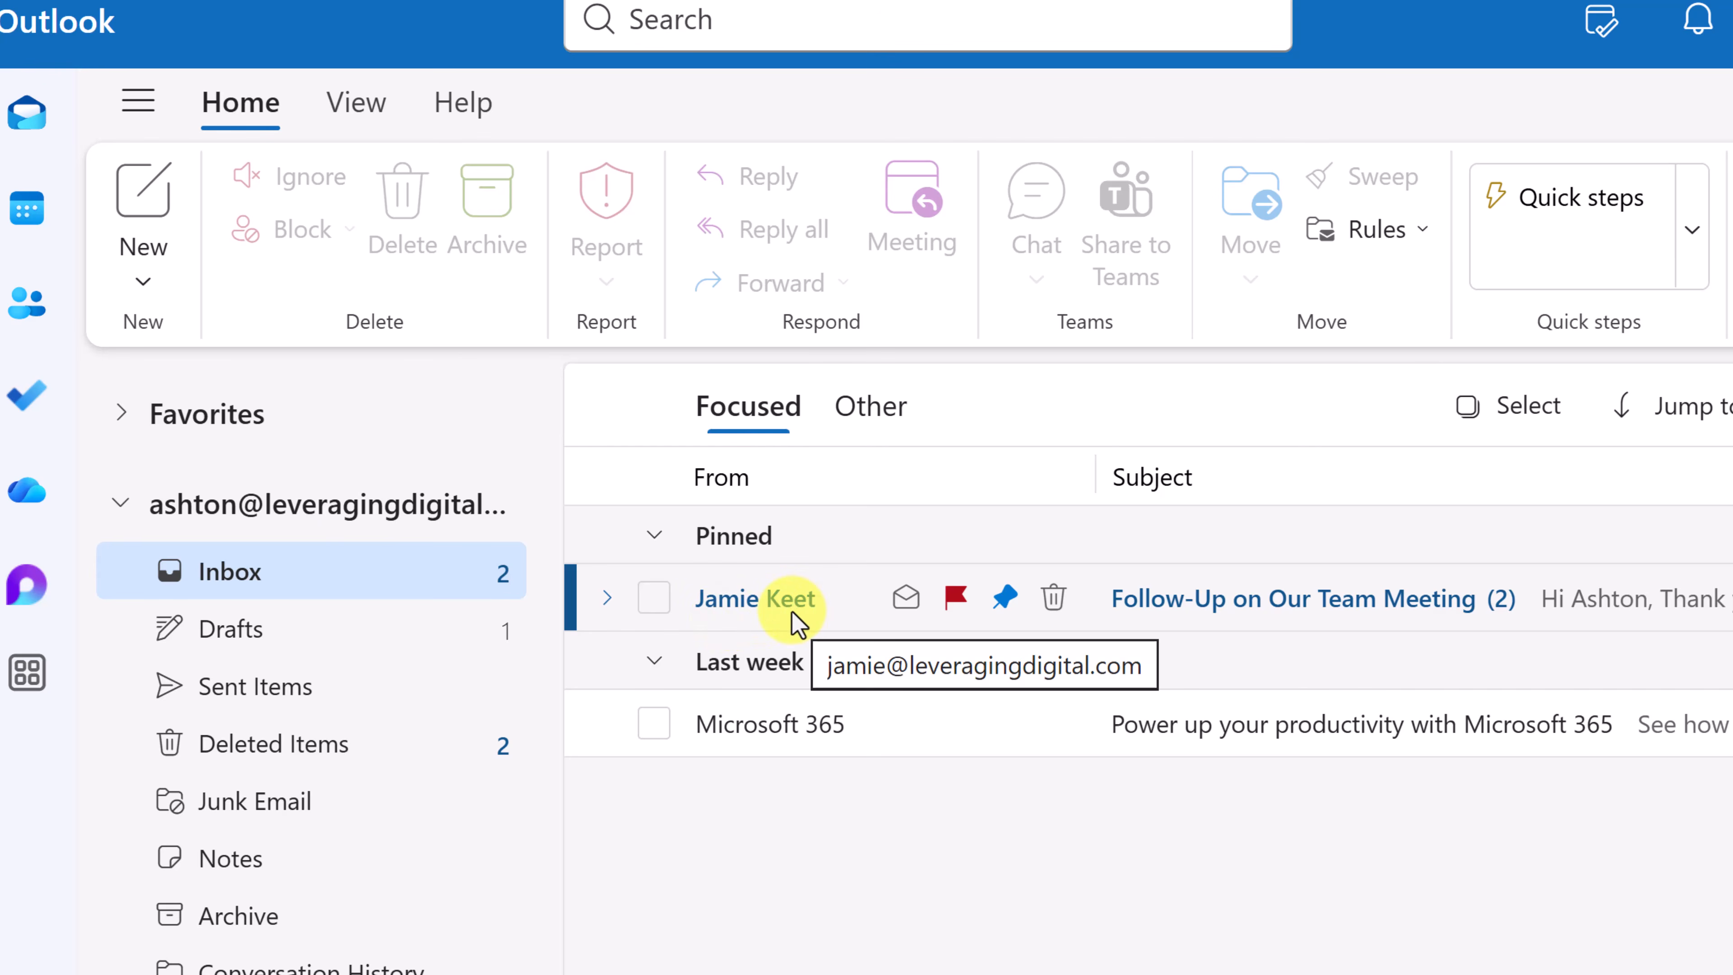
left_click(605, 599)
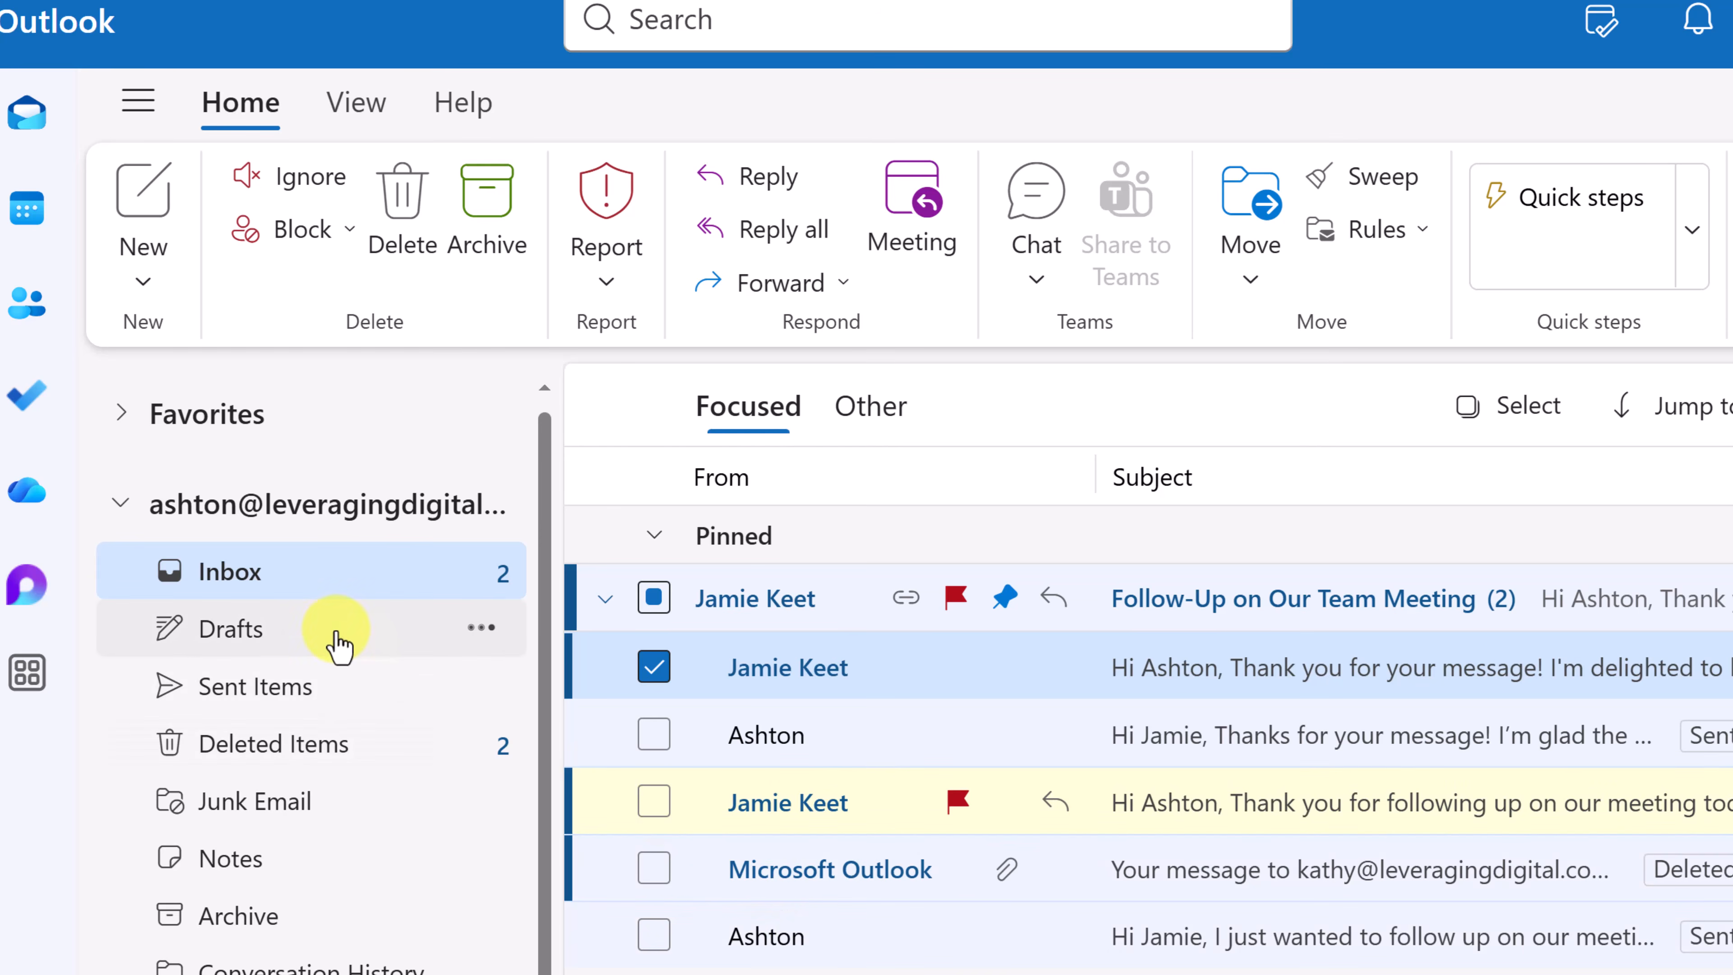
left_click(321, 580)
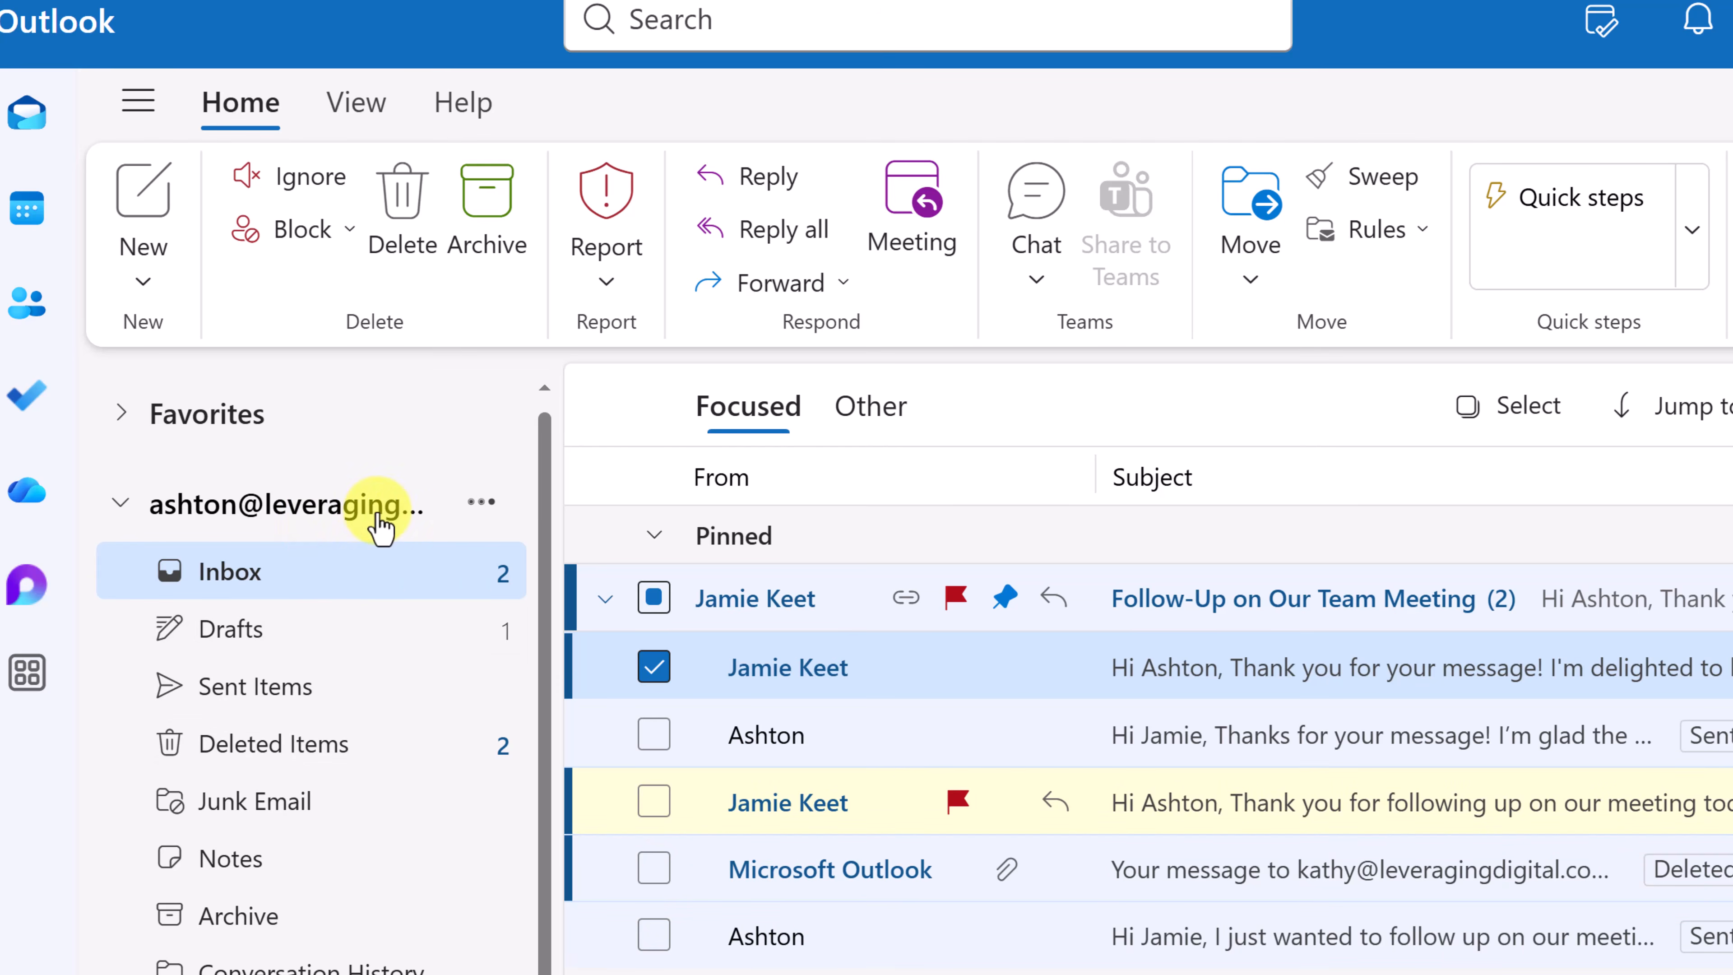
Create a new mail folder under the account, named with the first name of the follow-up email's sender
left_click(482, 503)
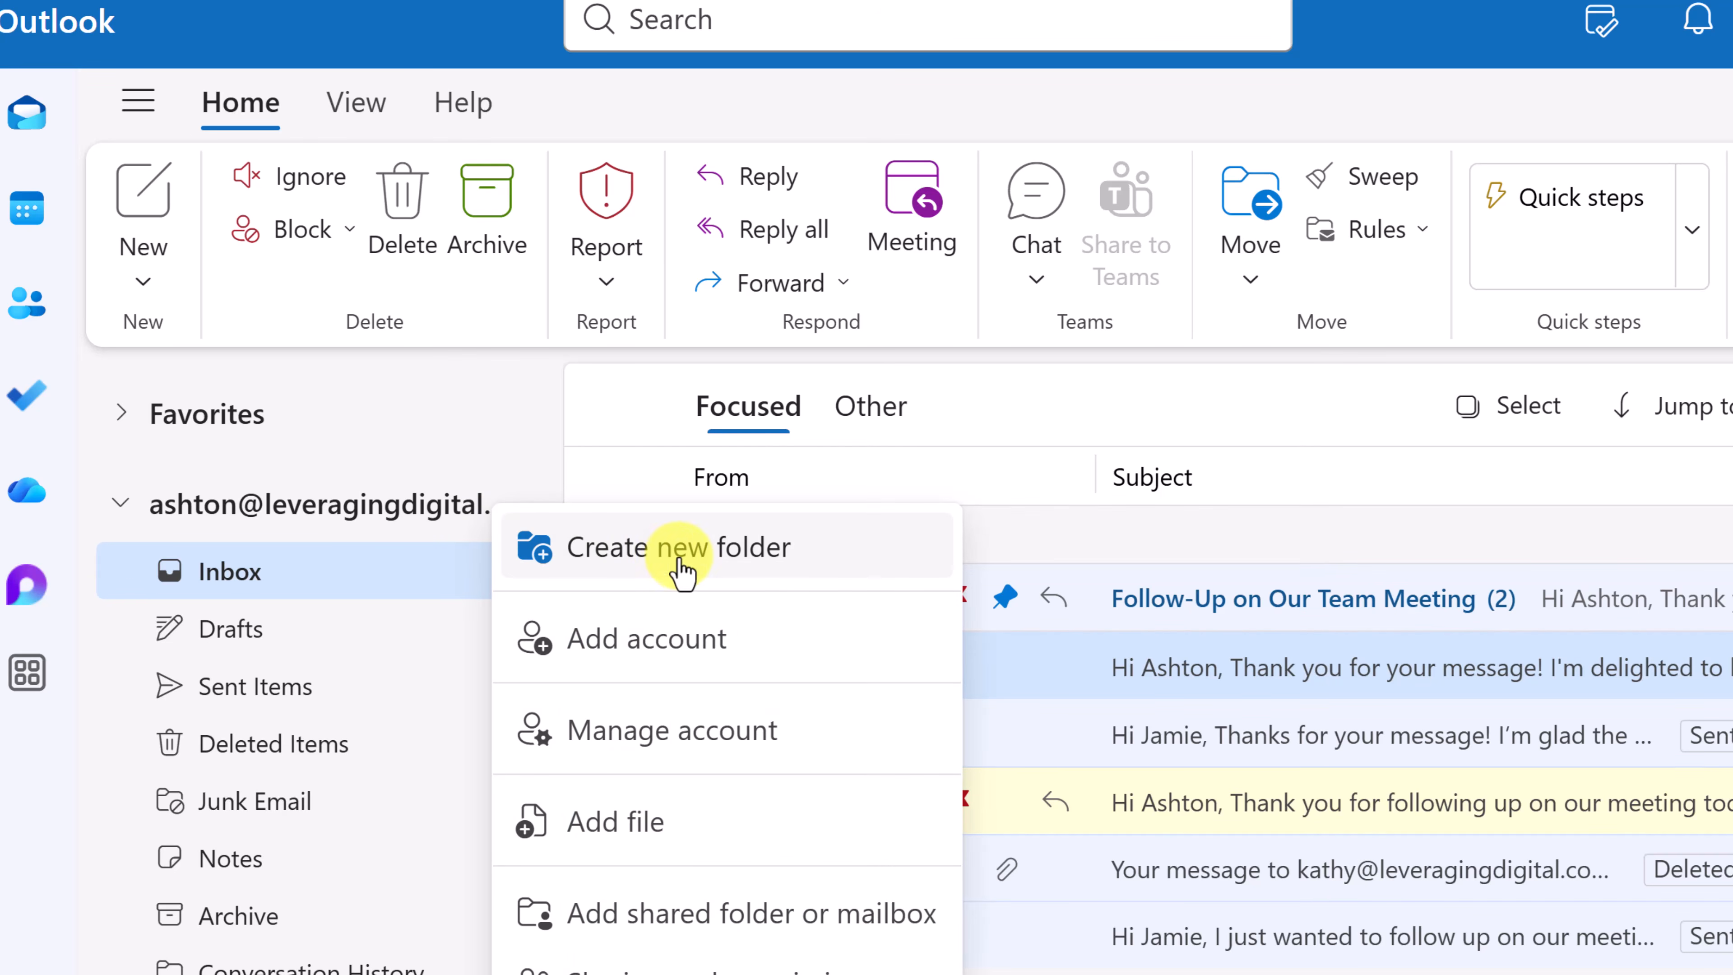
left_click(757, 577)
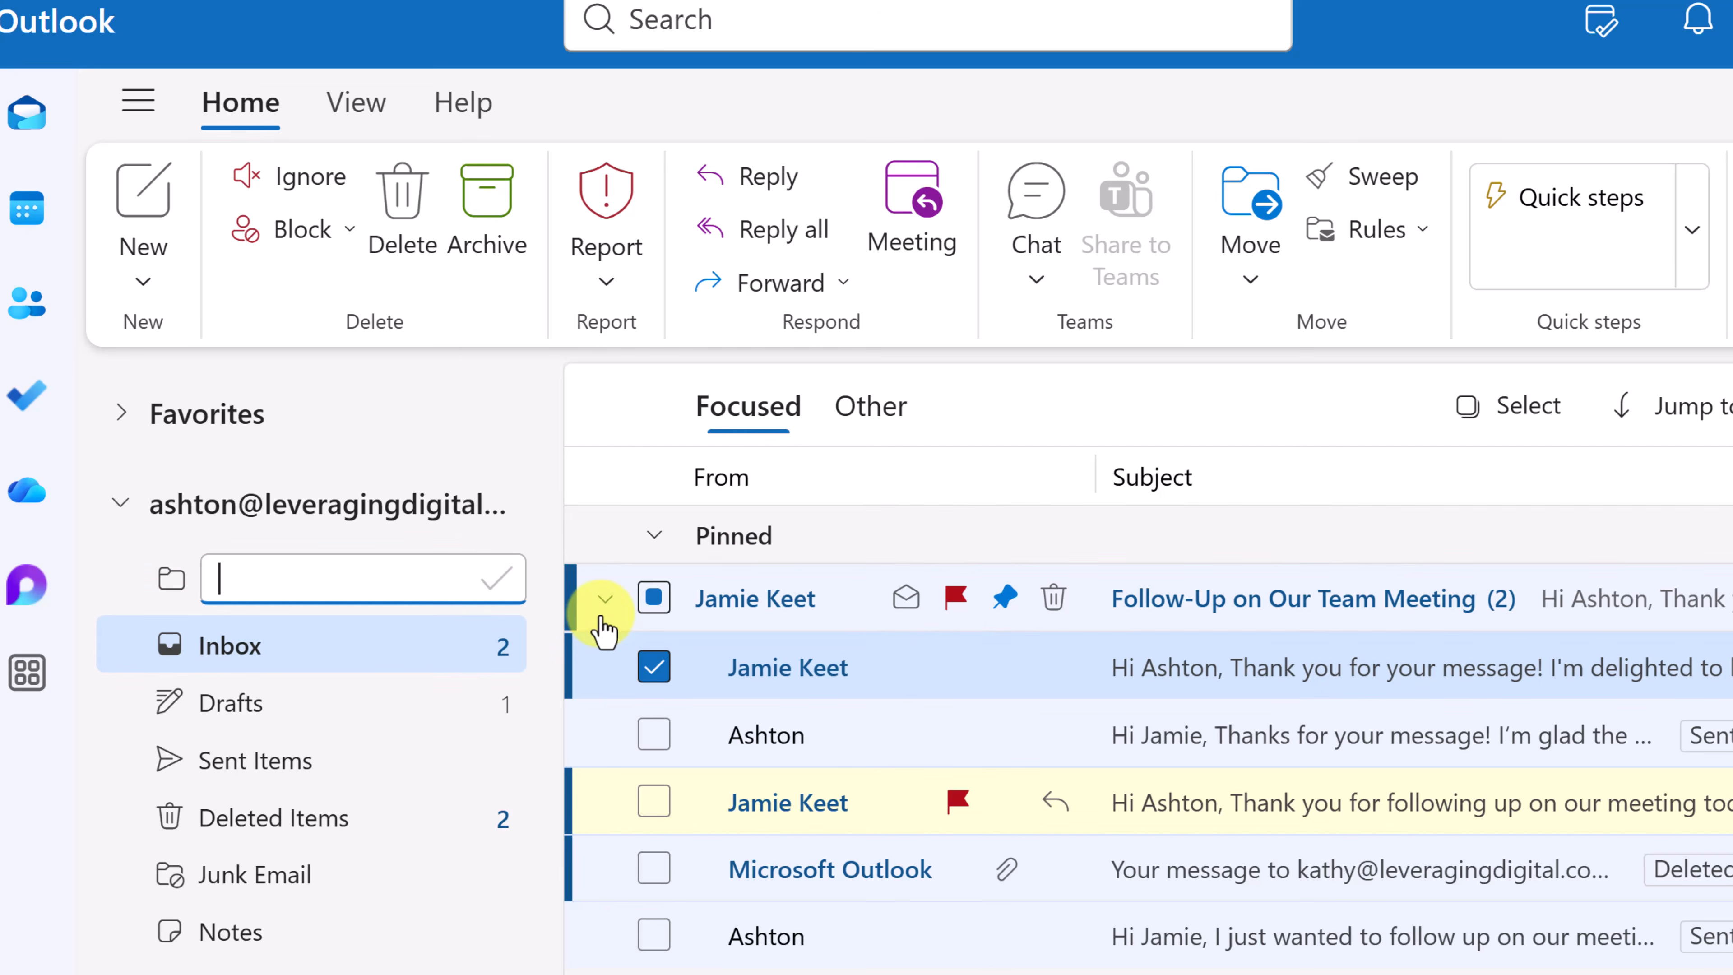
type("Jamie")
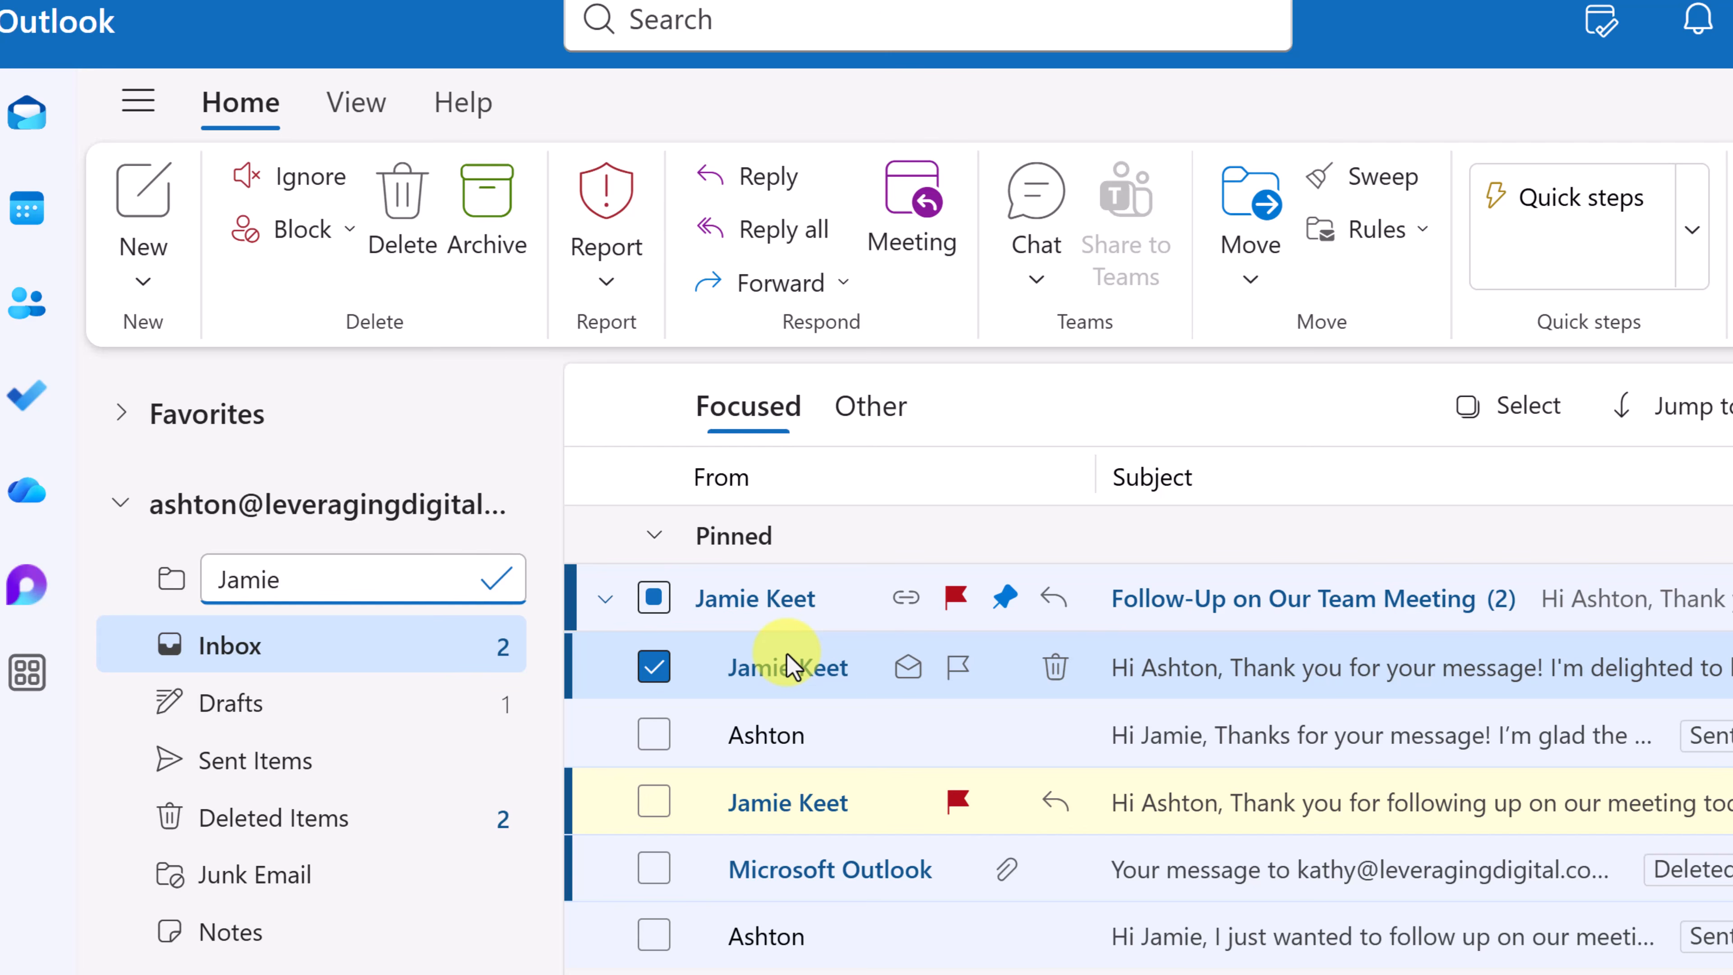
left_click(495, 581)
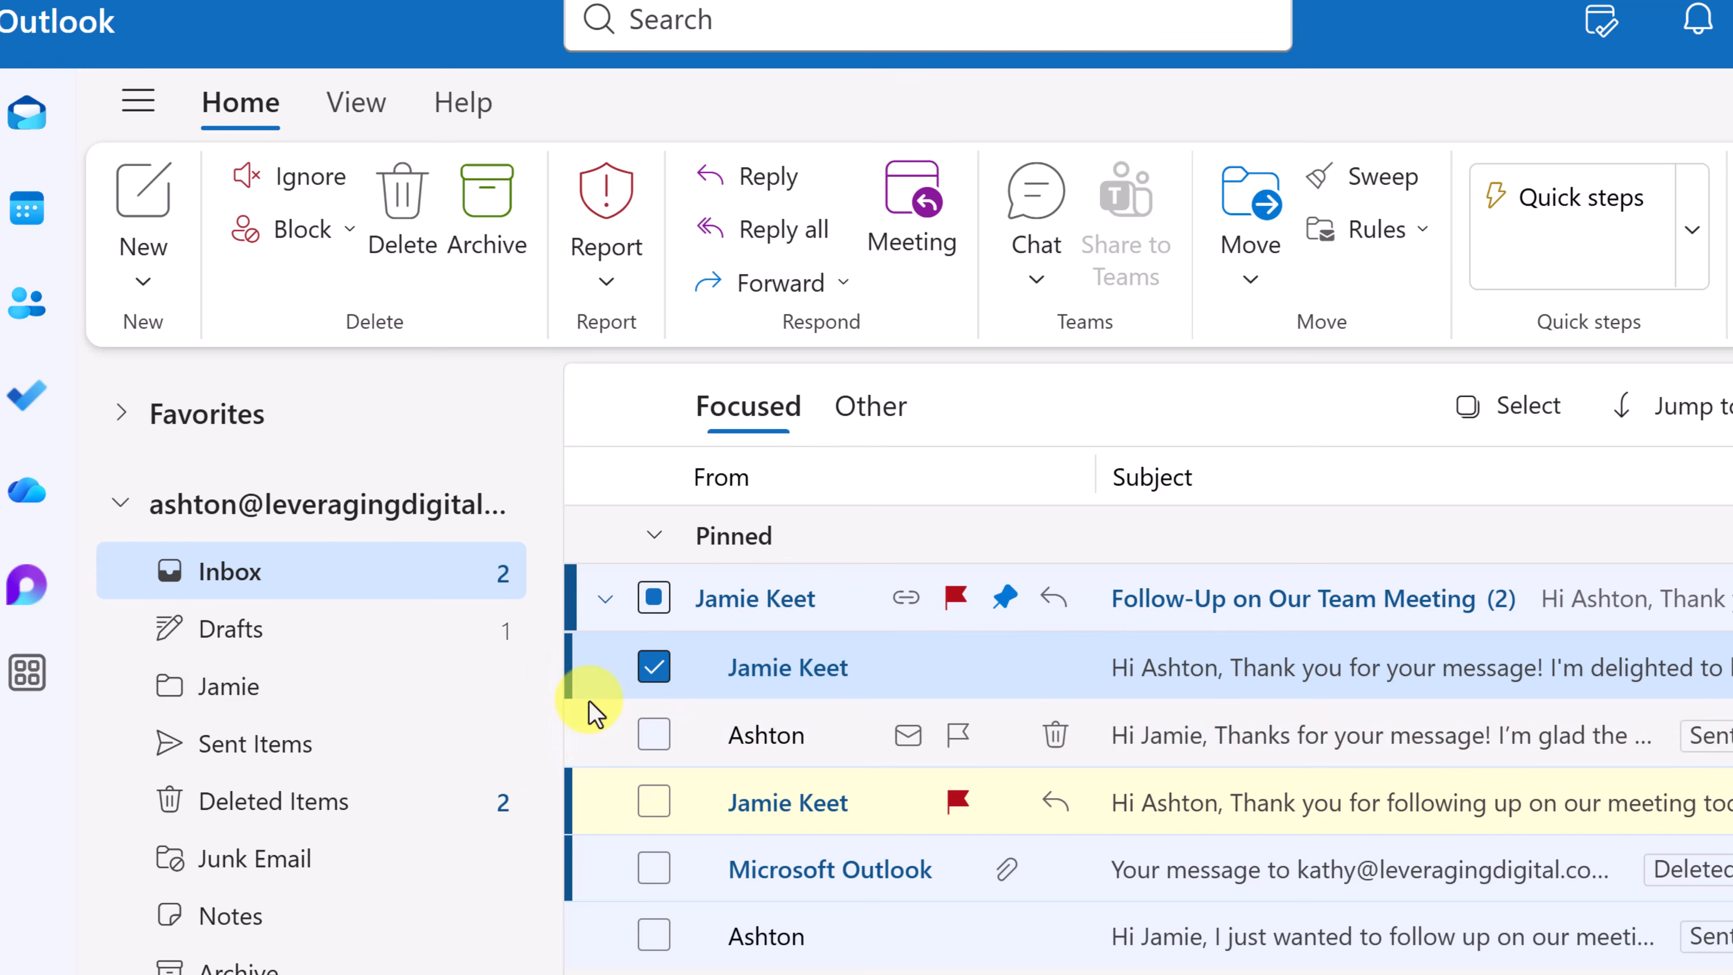
Collapse the "Follow-Up on Our Team Meeting" conversation, move it from the inbox into the new sender folder, and open that folder
left_click(607, 600)
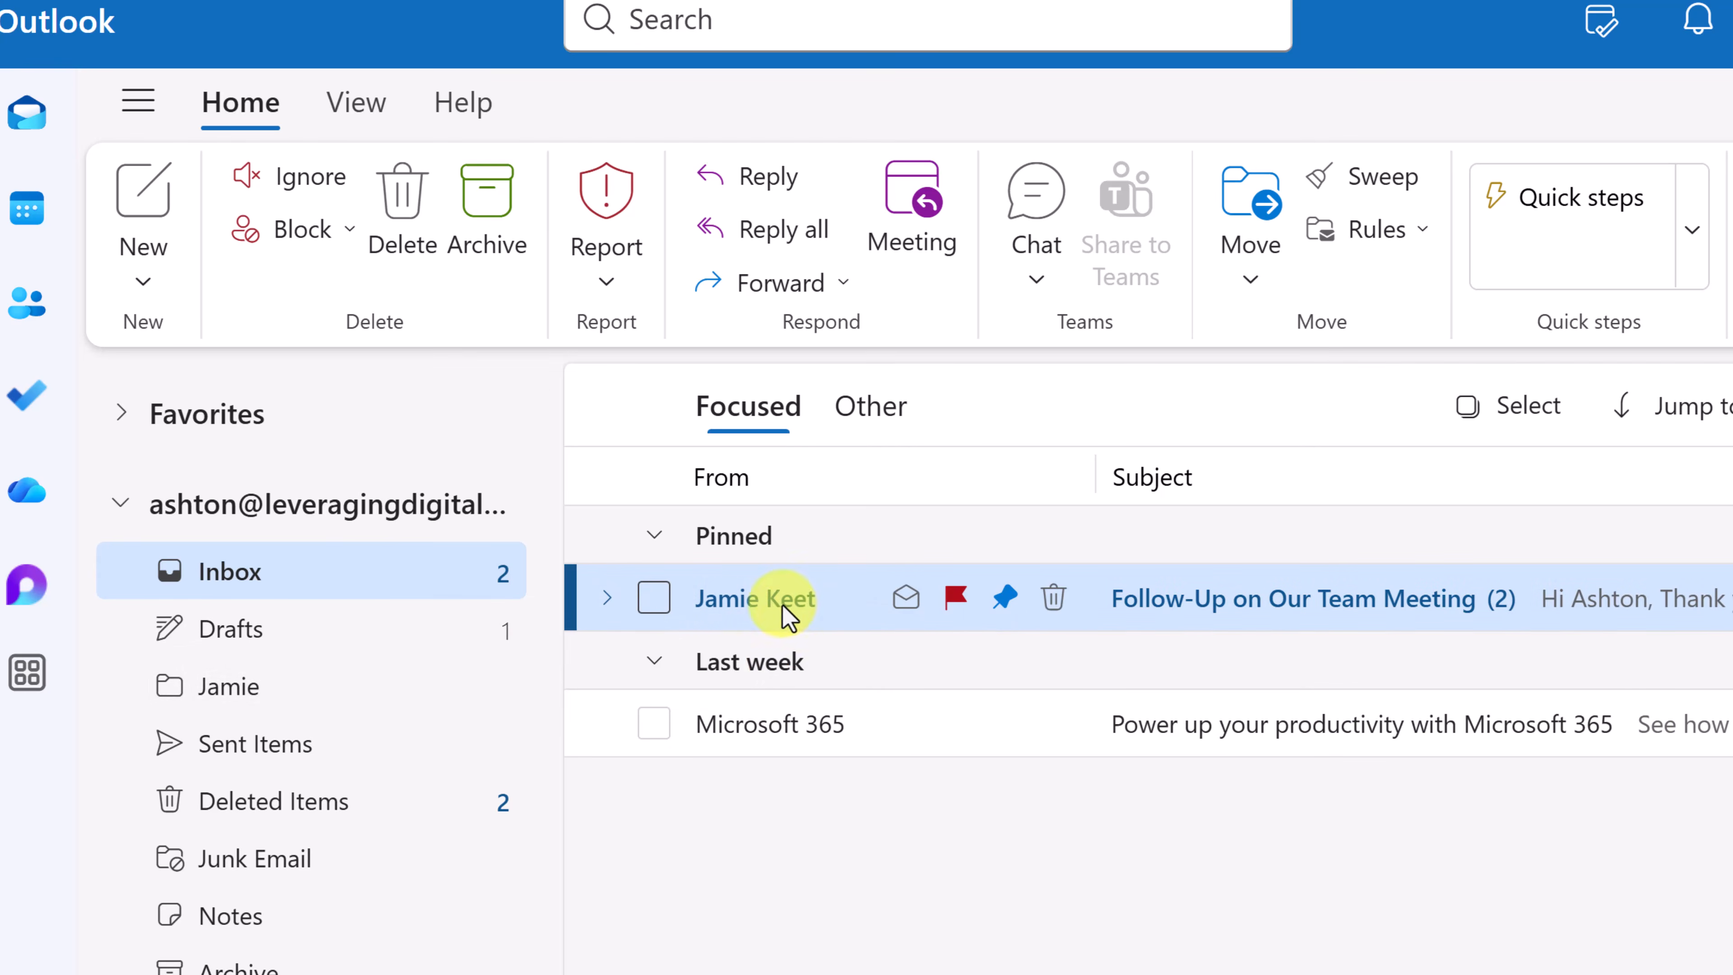
left_click_drag(793, 607, 285, 710)
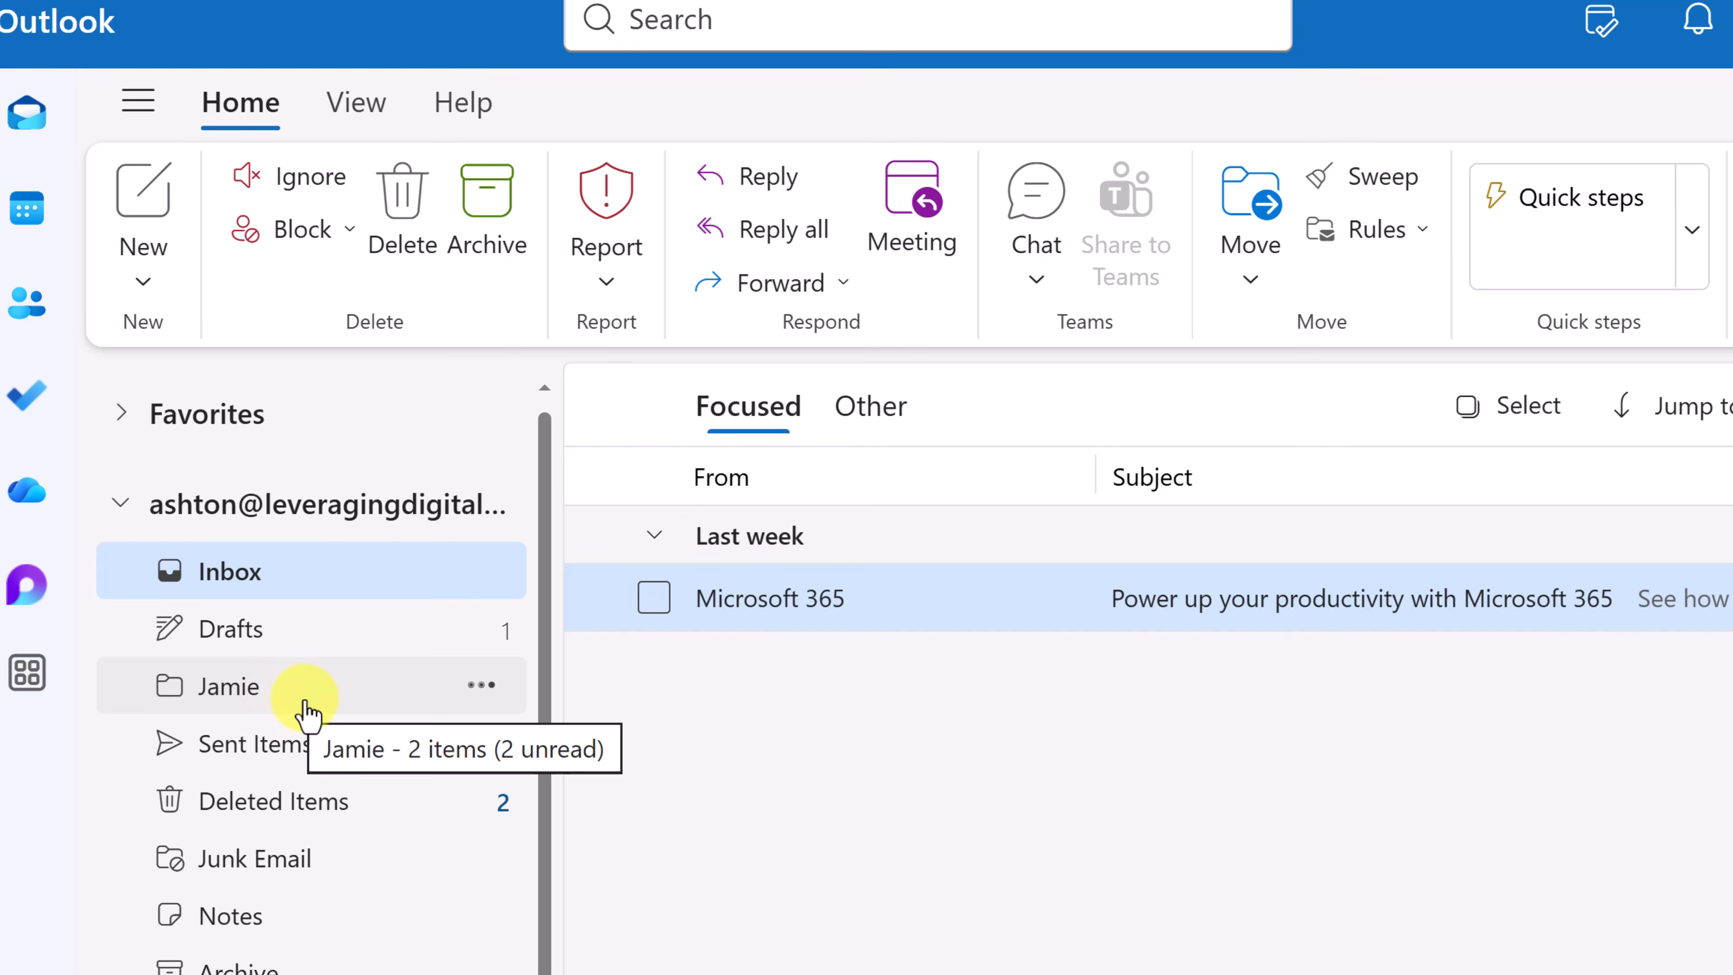
left_click(273, 583)
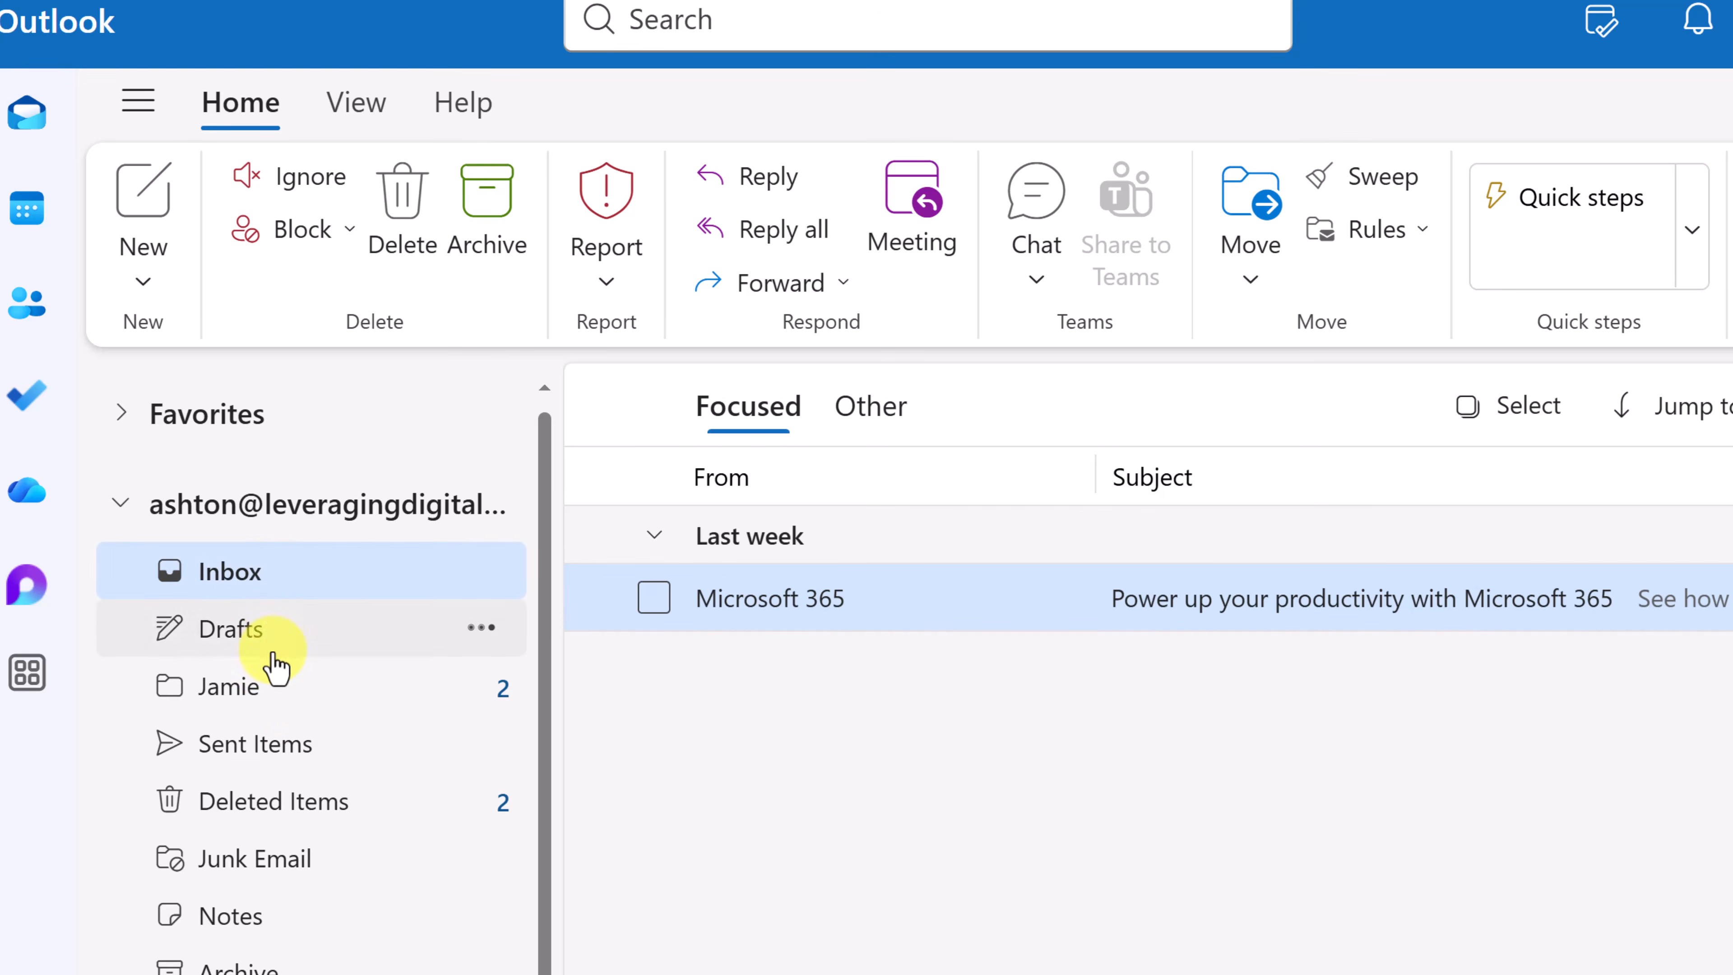
left_click(262, 688)
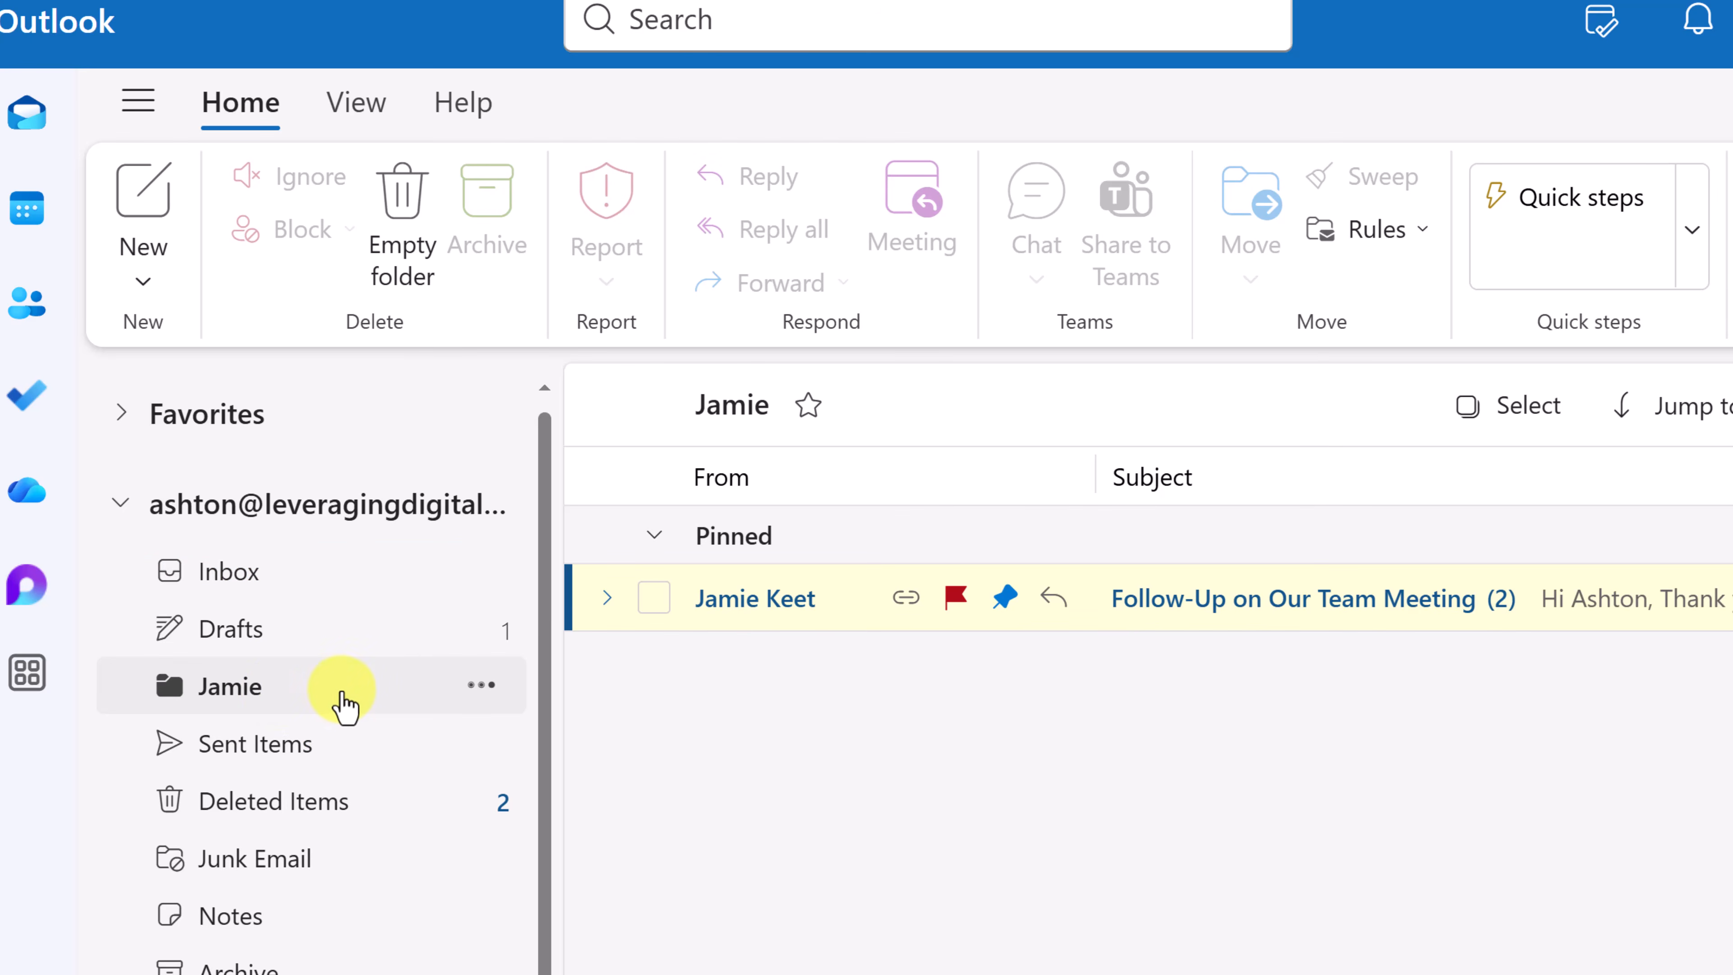
Change the color of the mail folder named after the follow-up email's sender to pink
left_click(482, 686)
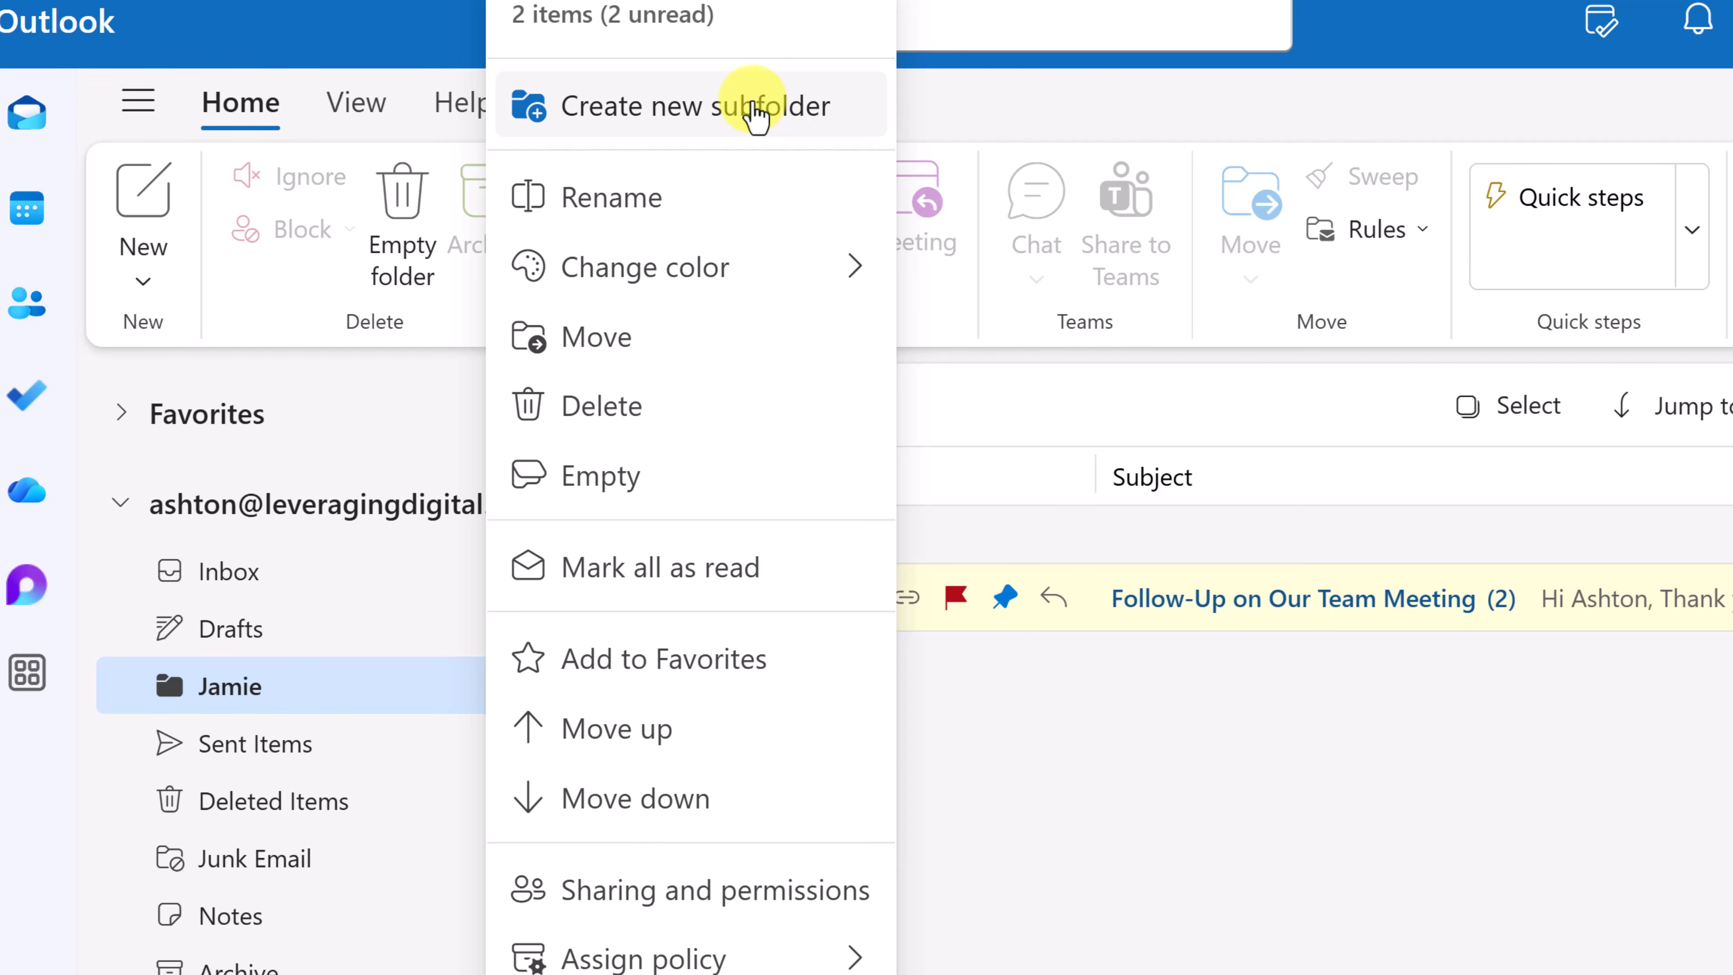
mouse_move(737, 297)
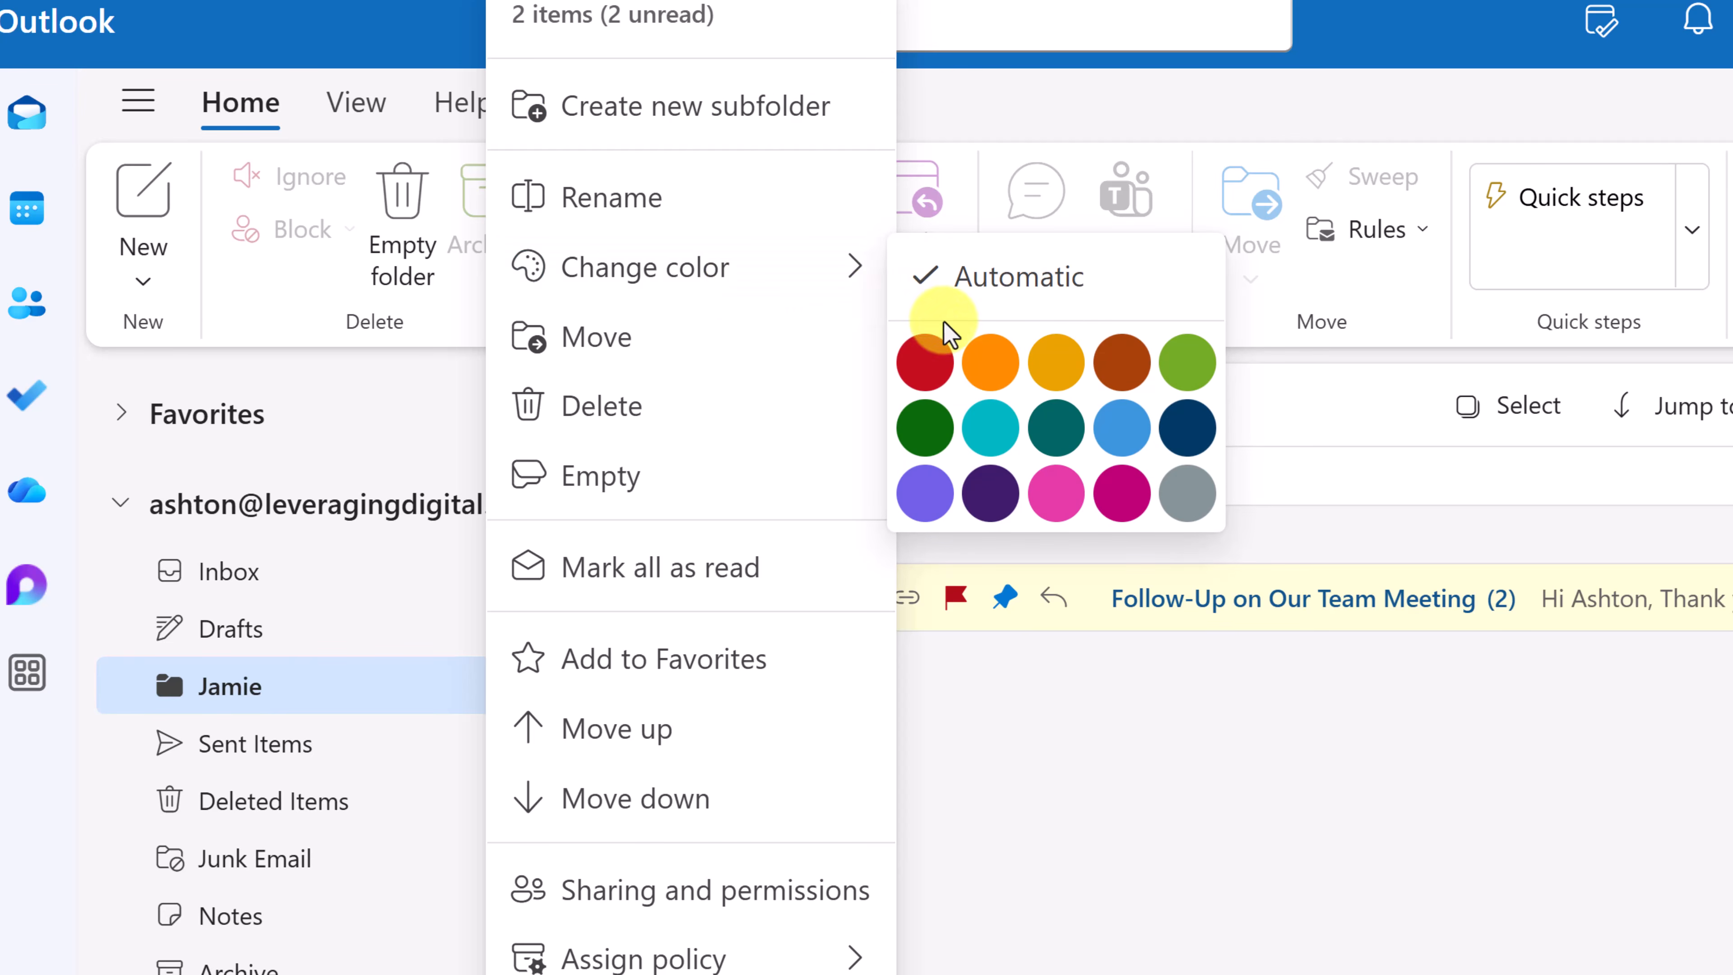
left_click(1055, 493)
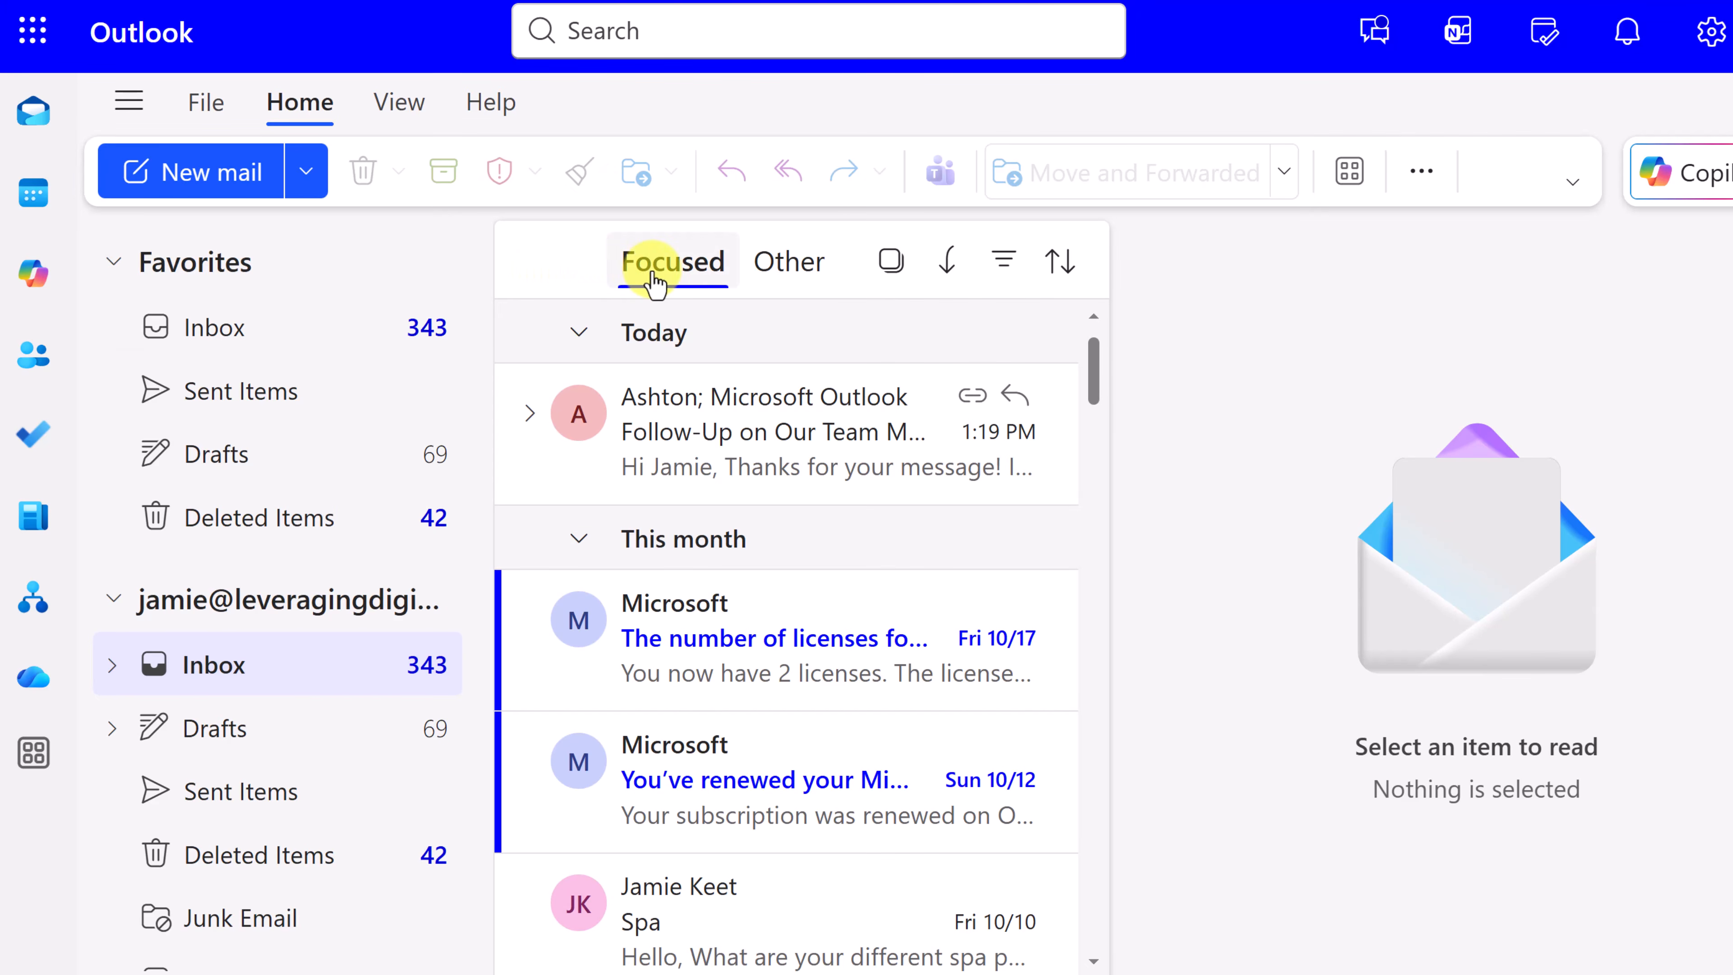
Compare the Focused and Other messages in the inbox, and open the view settings
left_click(771, 280)
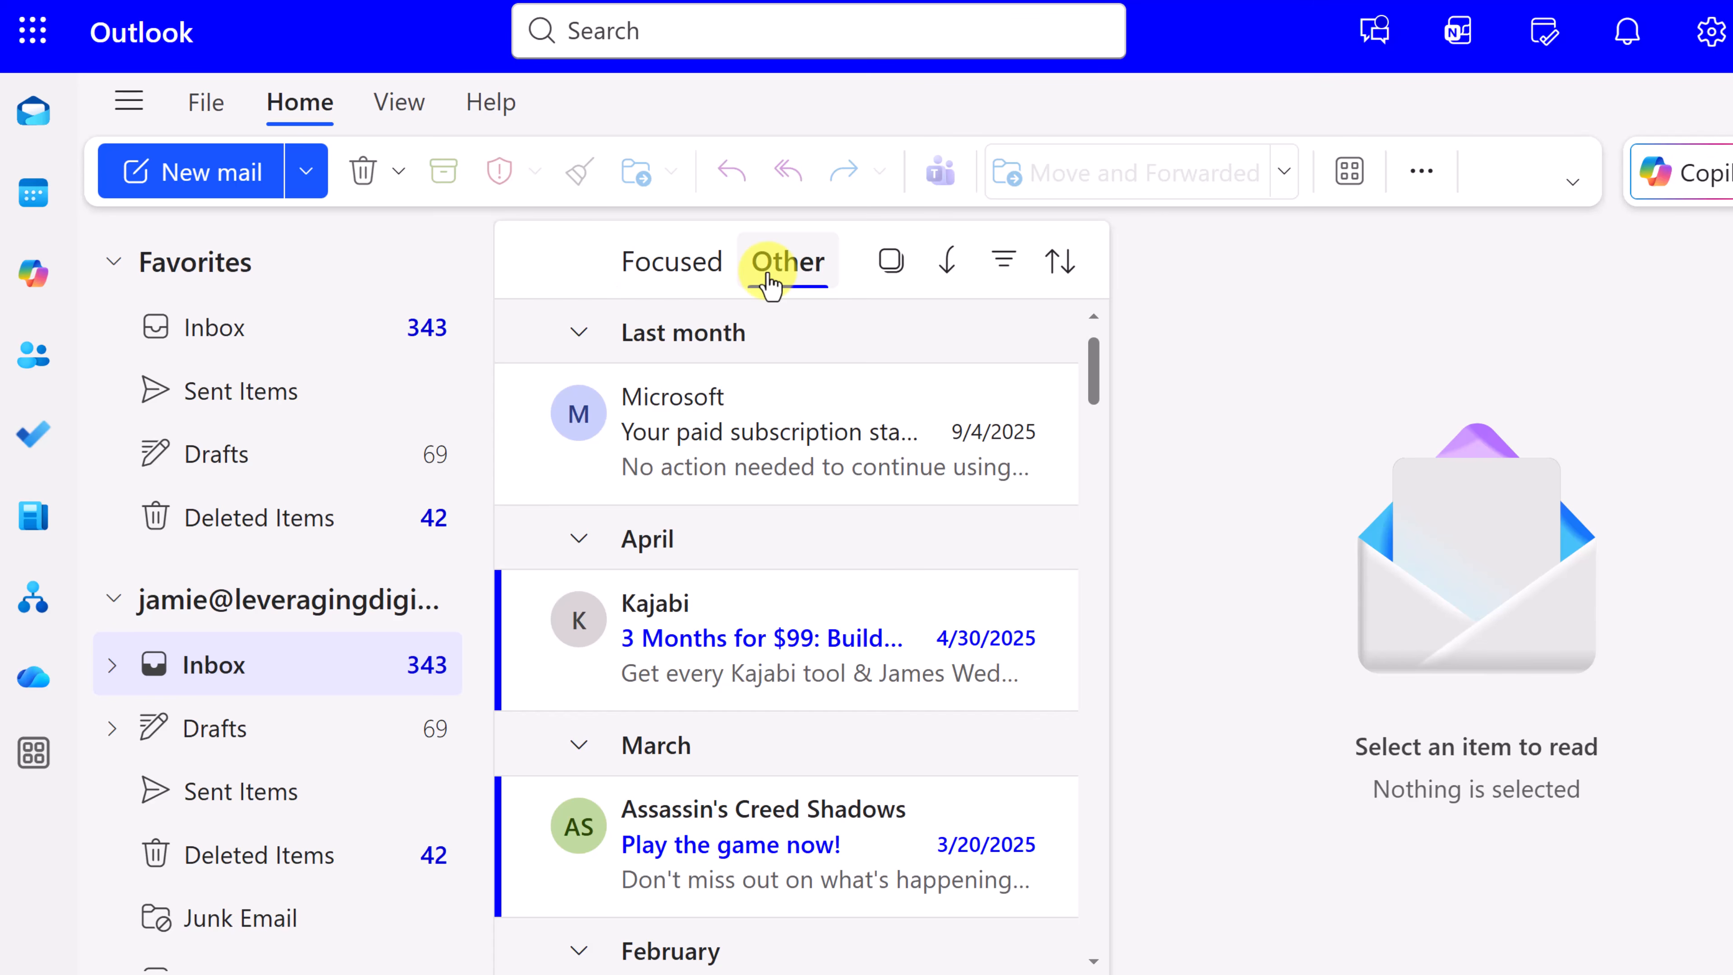
left_click(698, 275)
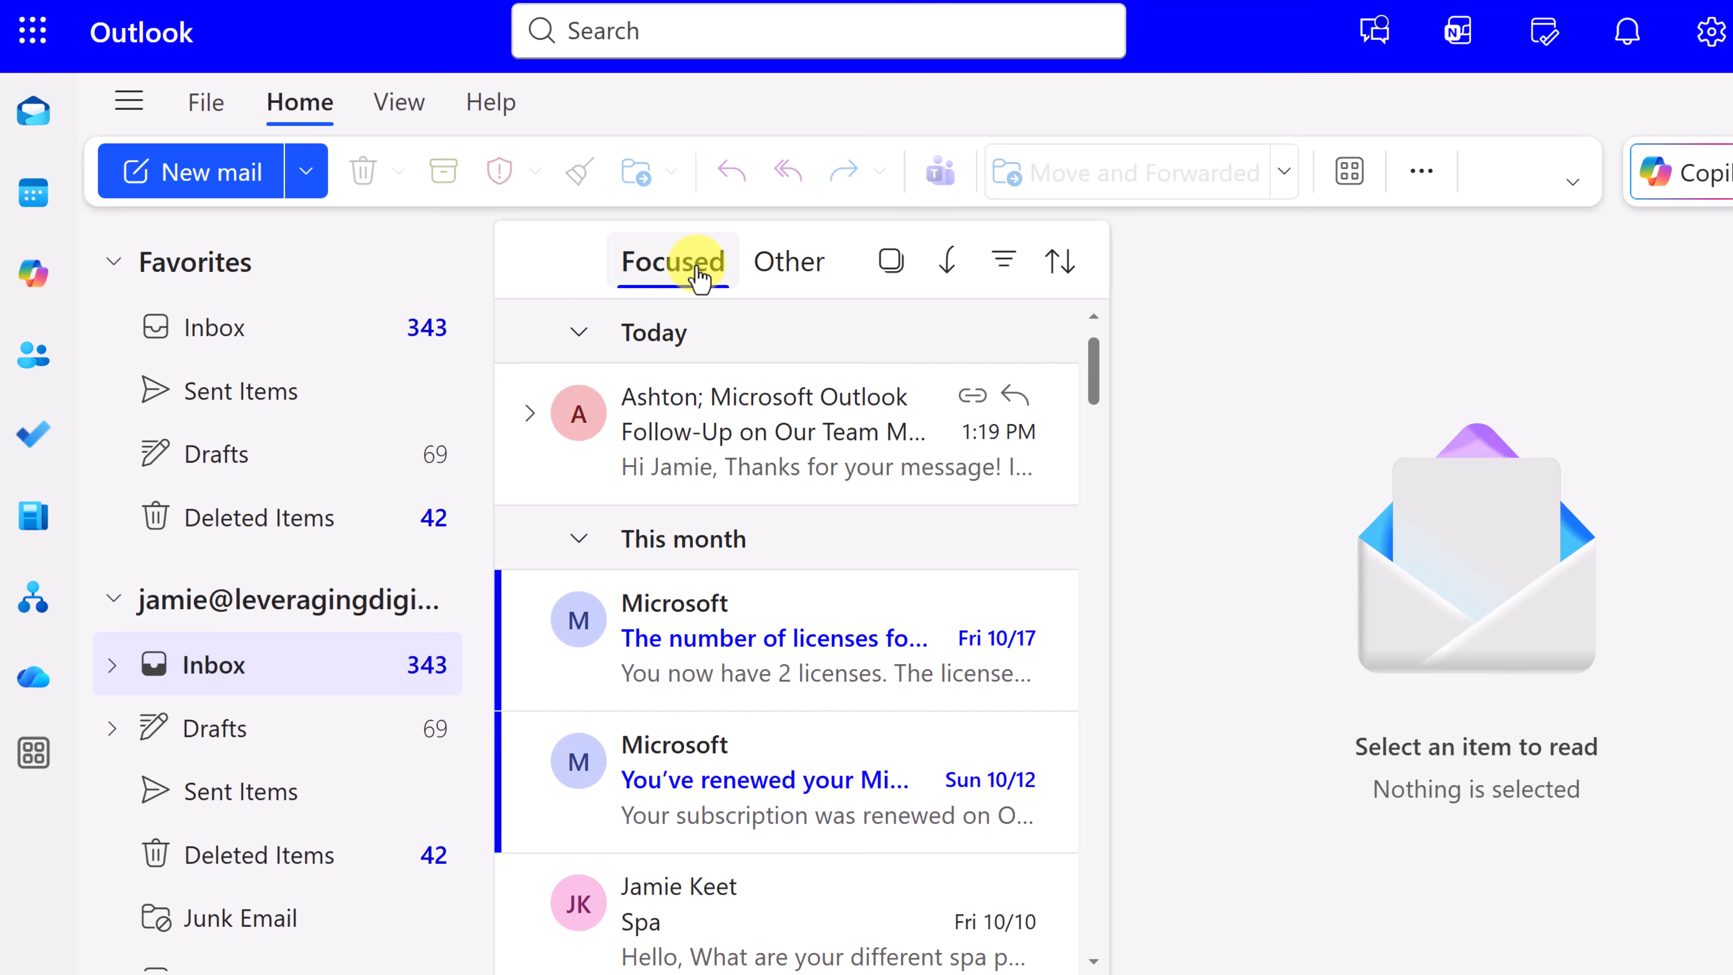
left_click(794, 280)
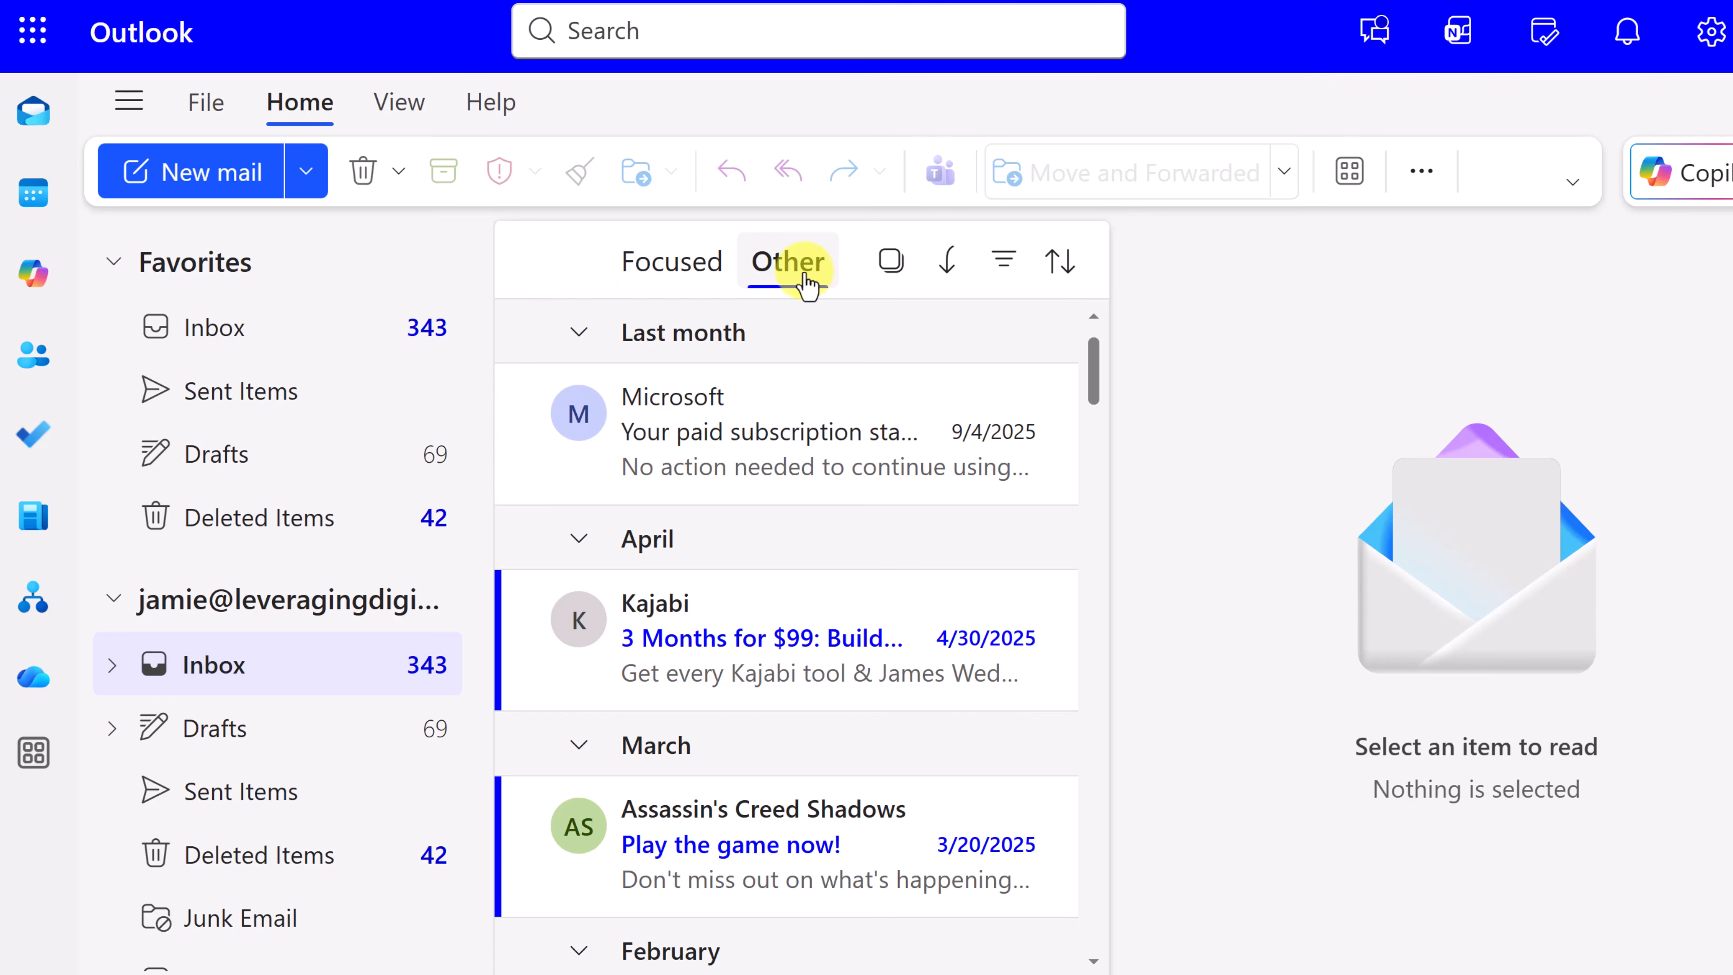
left_click(710, 286)
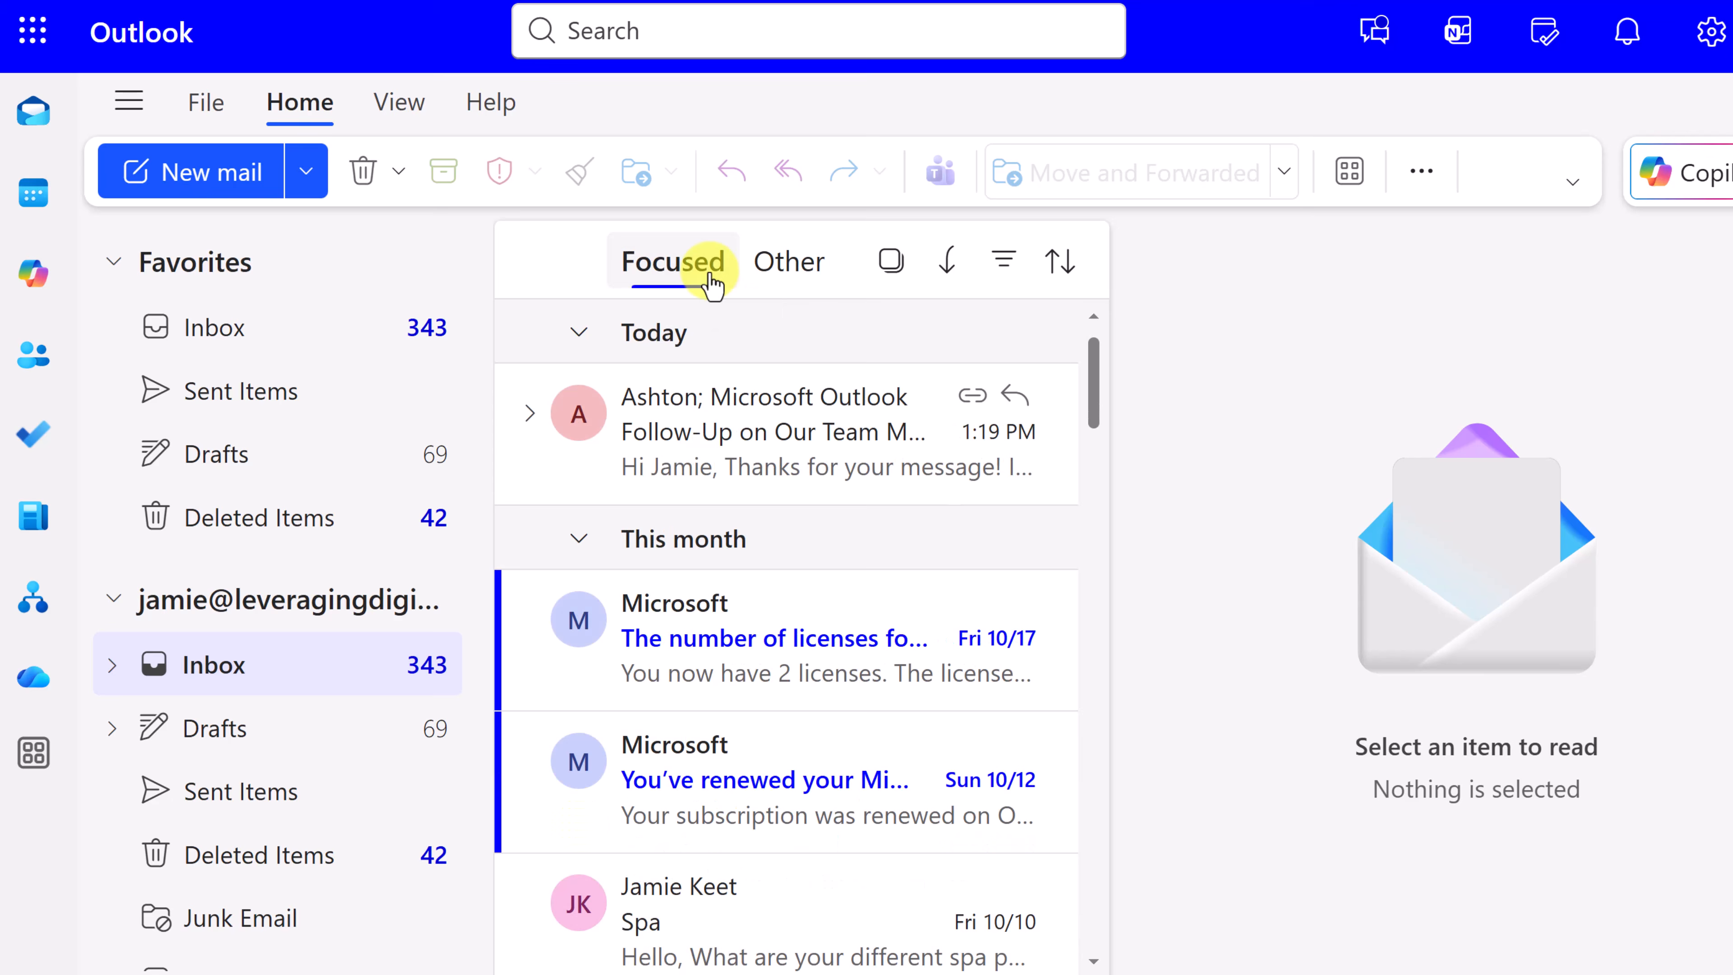
left_click(408, 118)
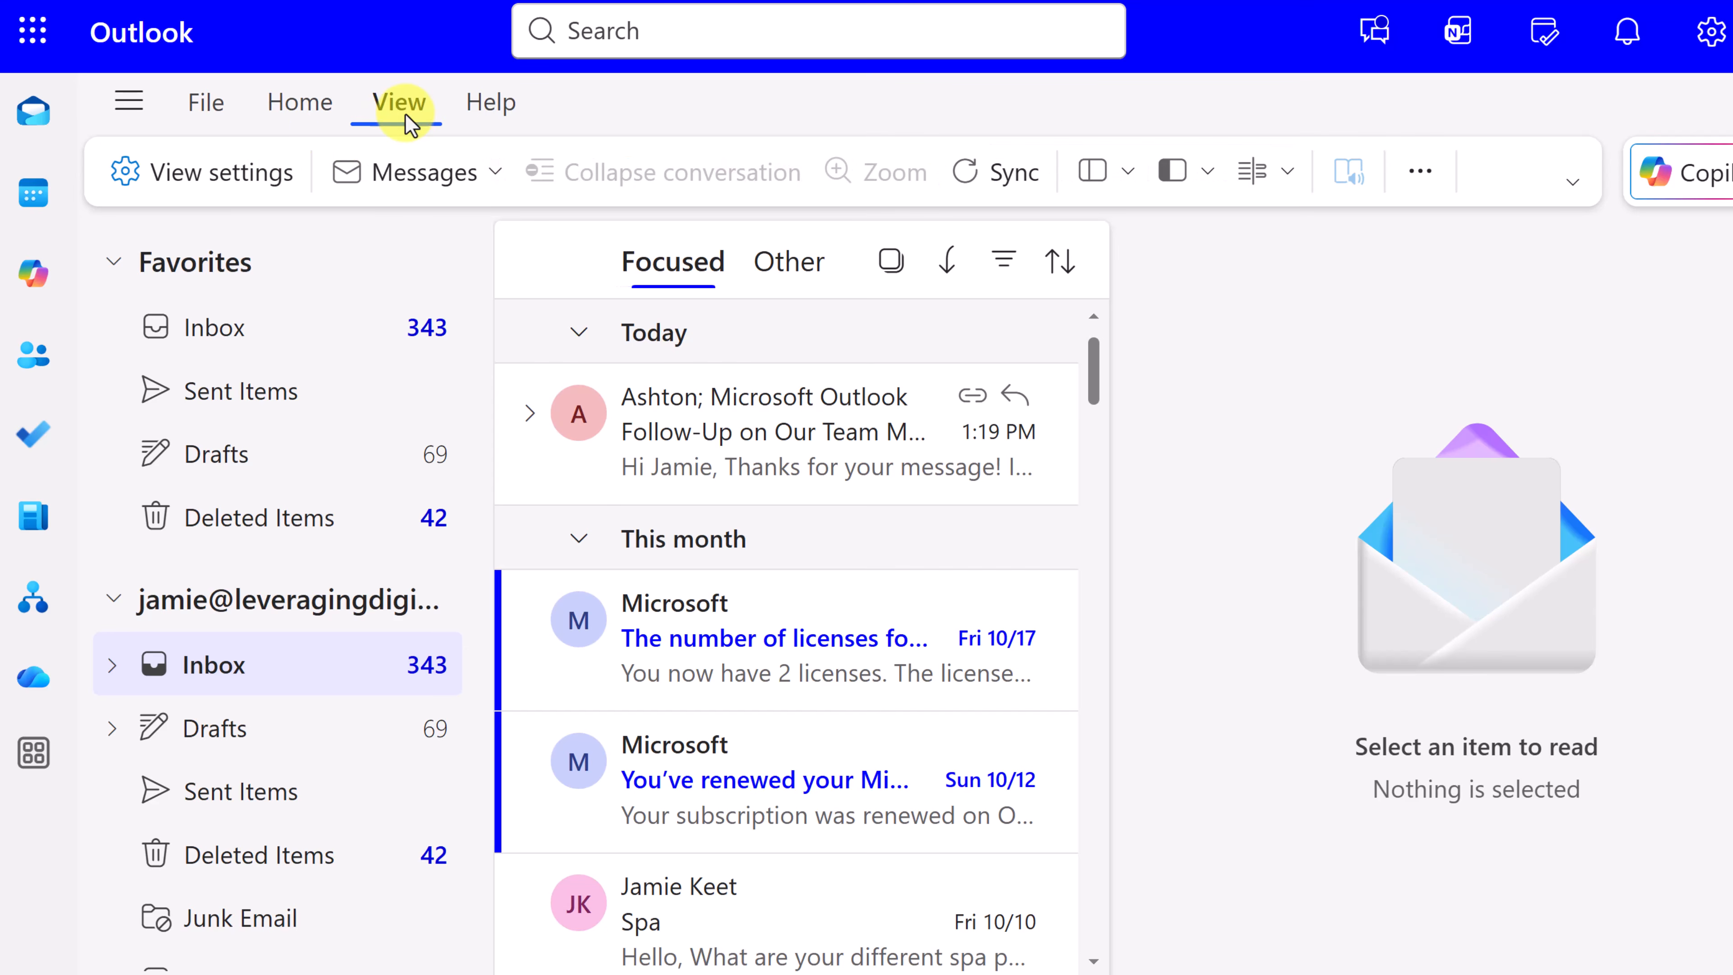
left_click(238, 176)
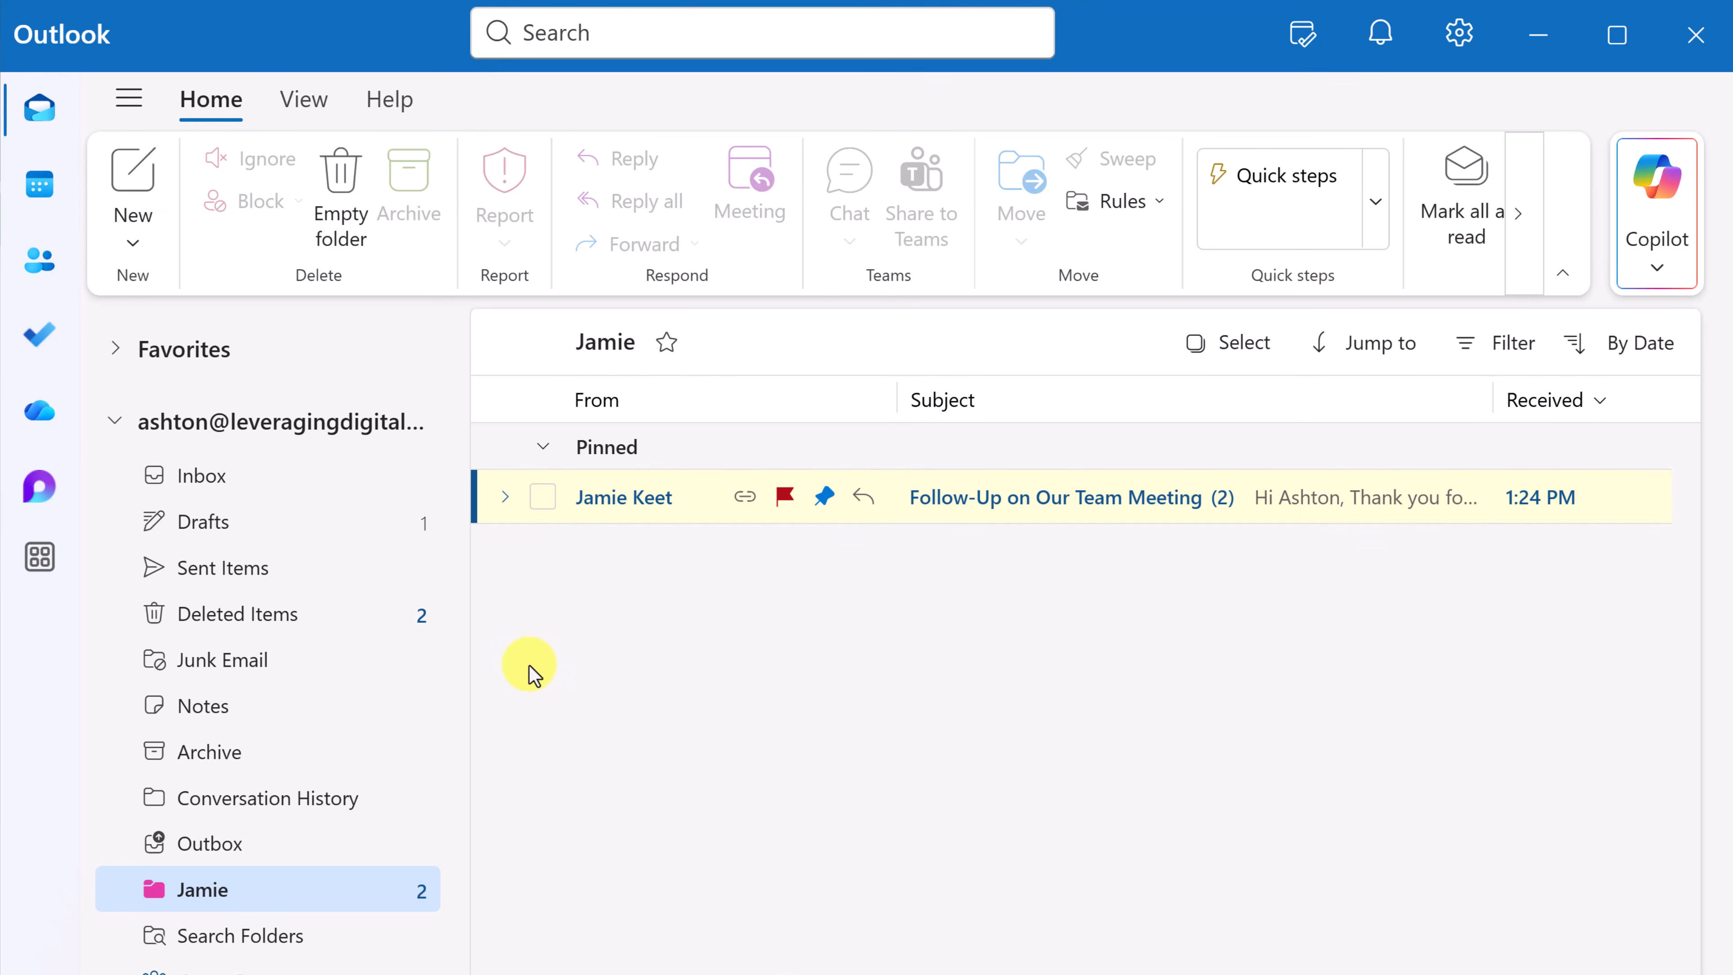
Go to the contacts page, look over the contact creation options and blank new contact form, and close the form without adding anyone
left_click(37, 286)
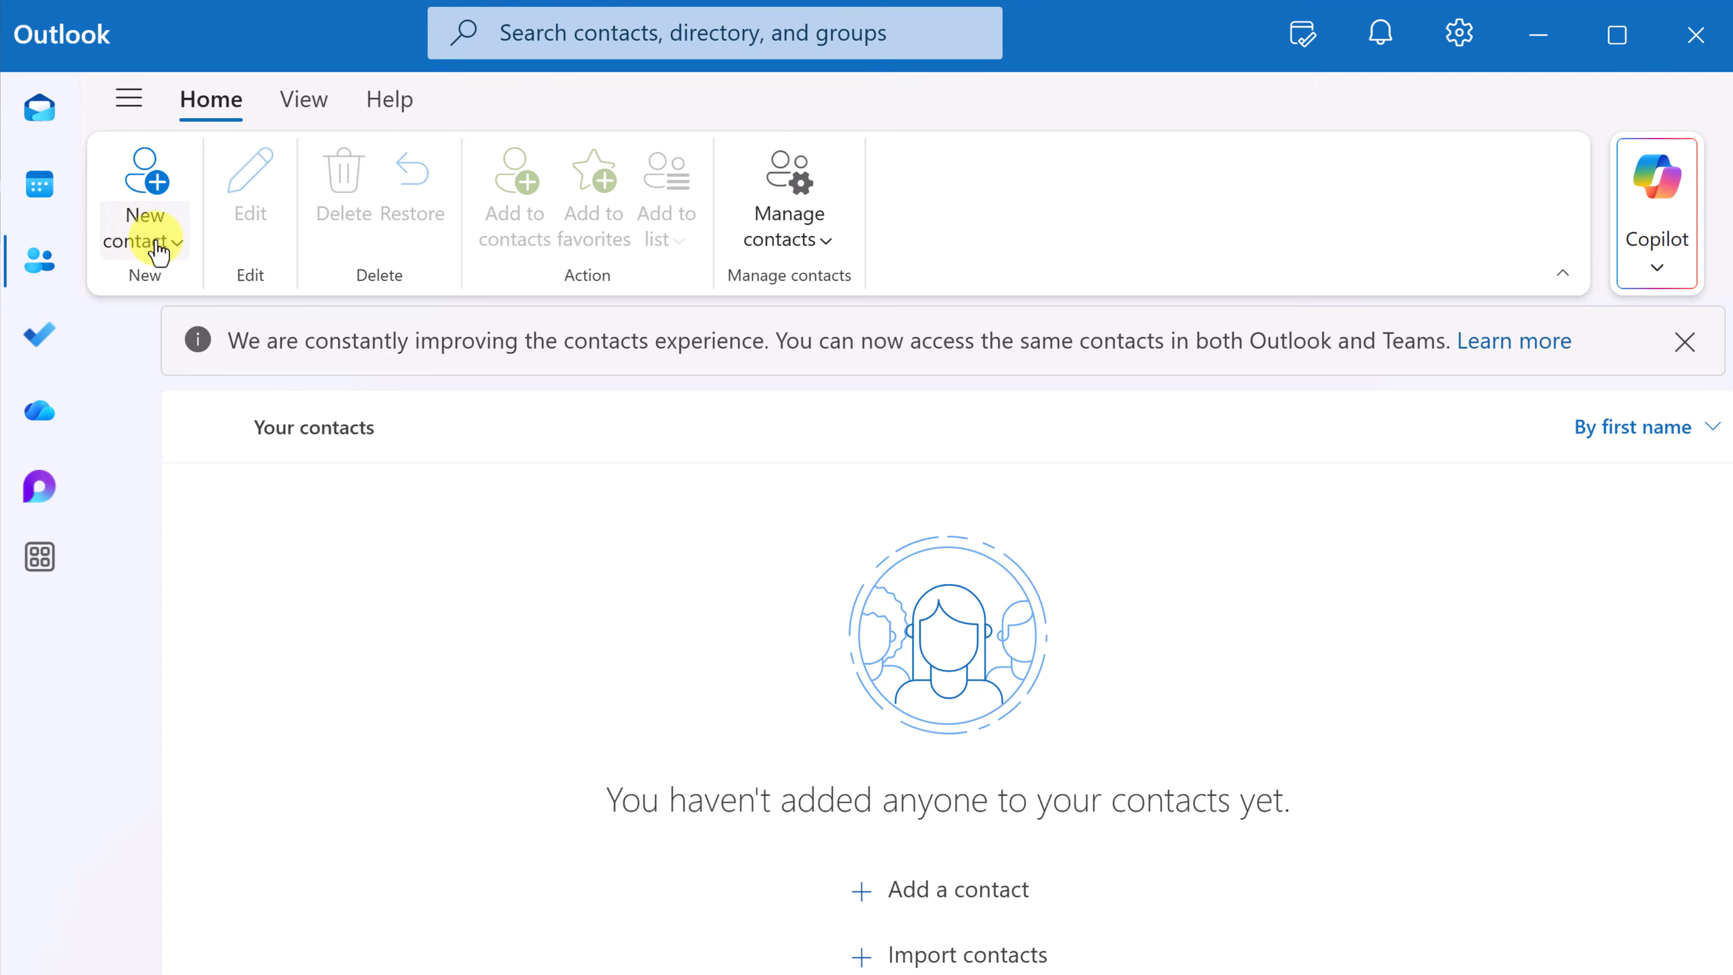
left_click(177, 248)
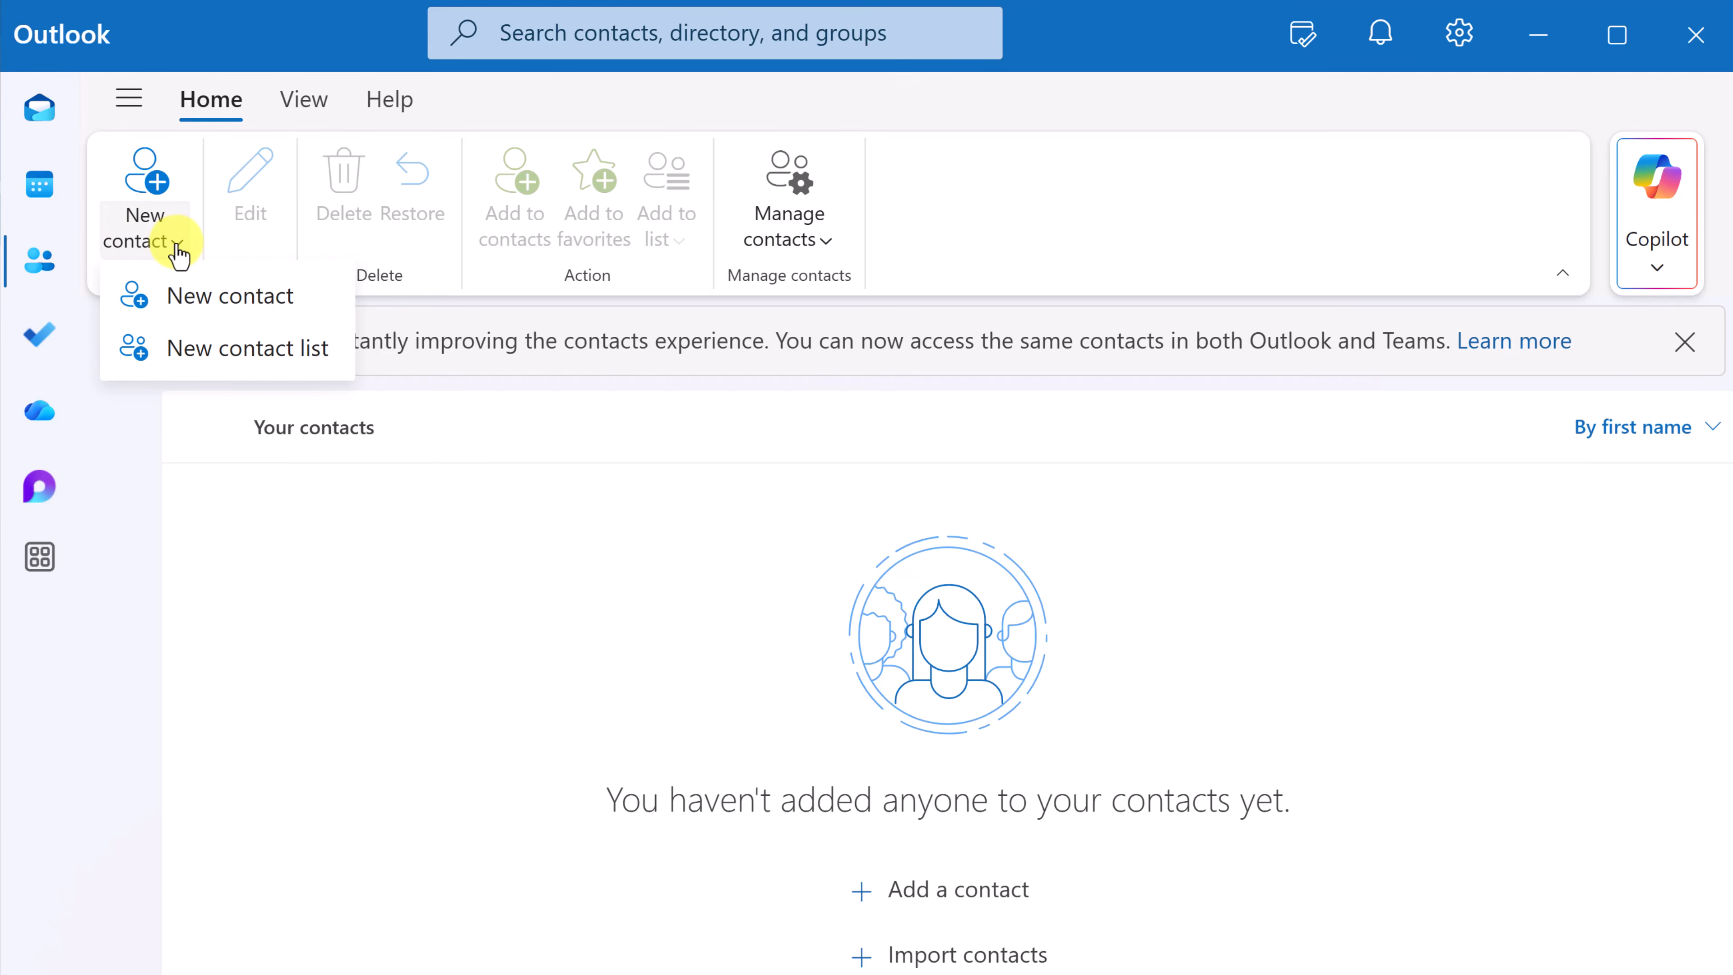
left_click(146, 179)
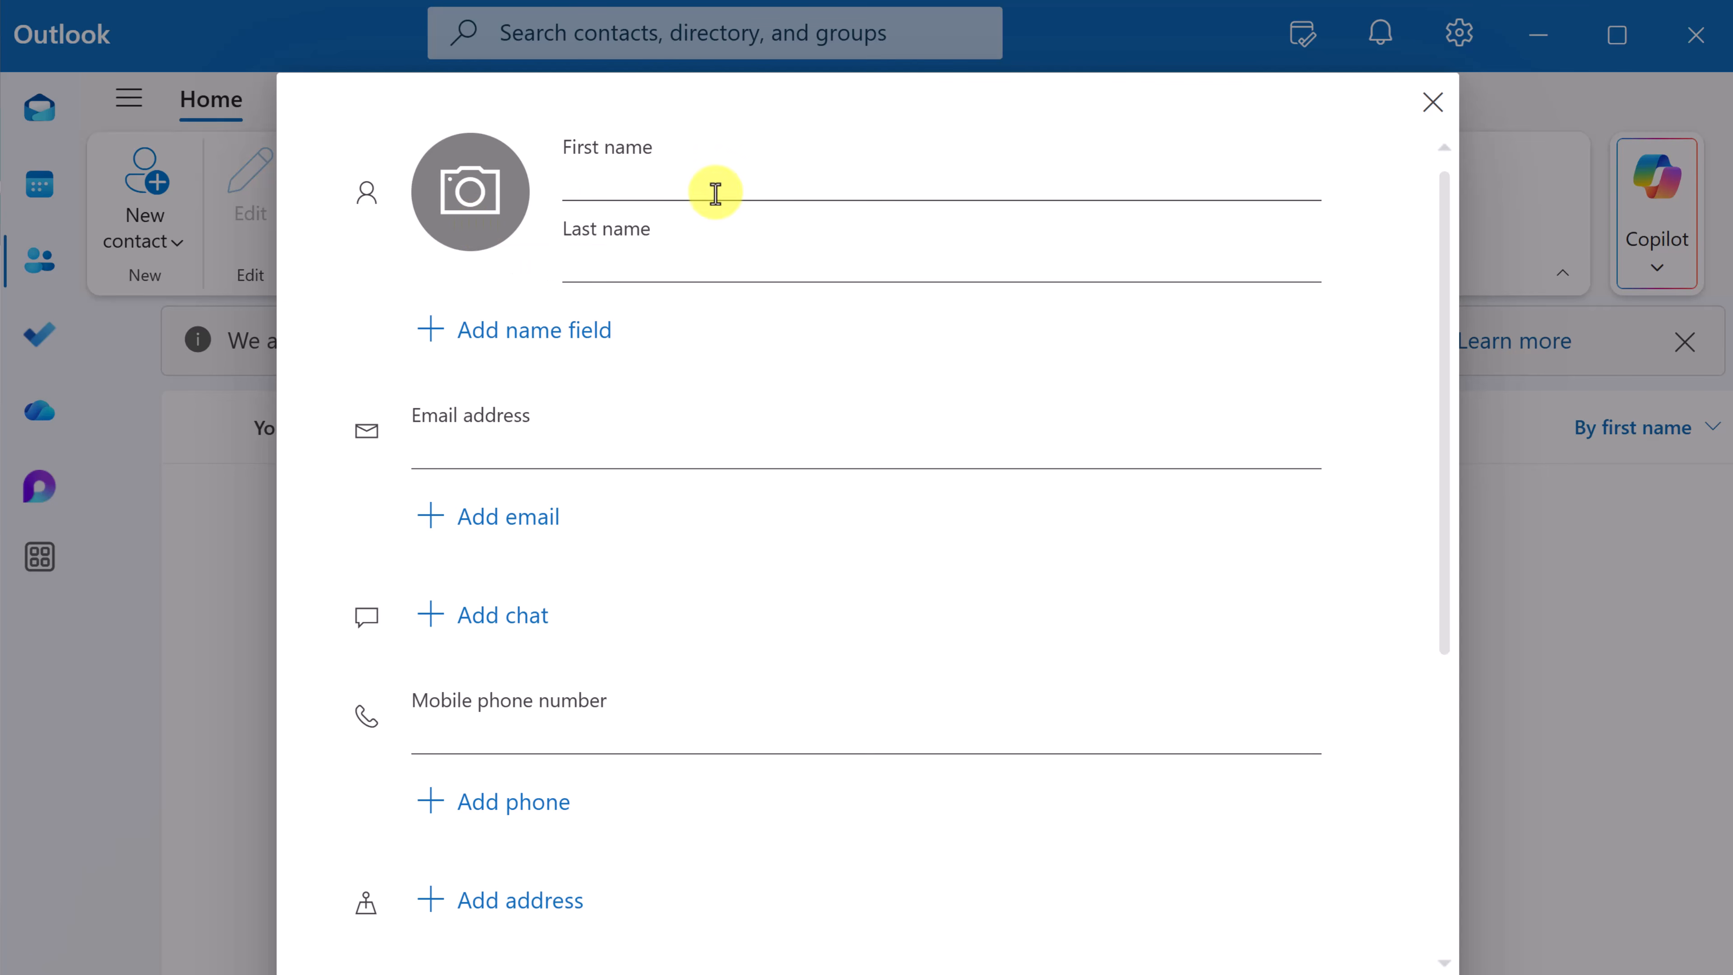
left_click(1432, 107)
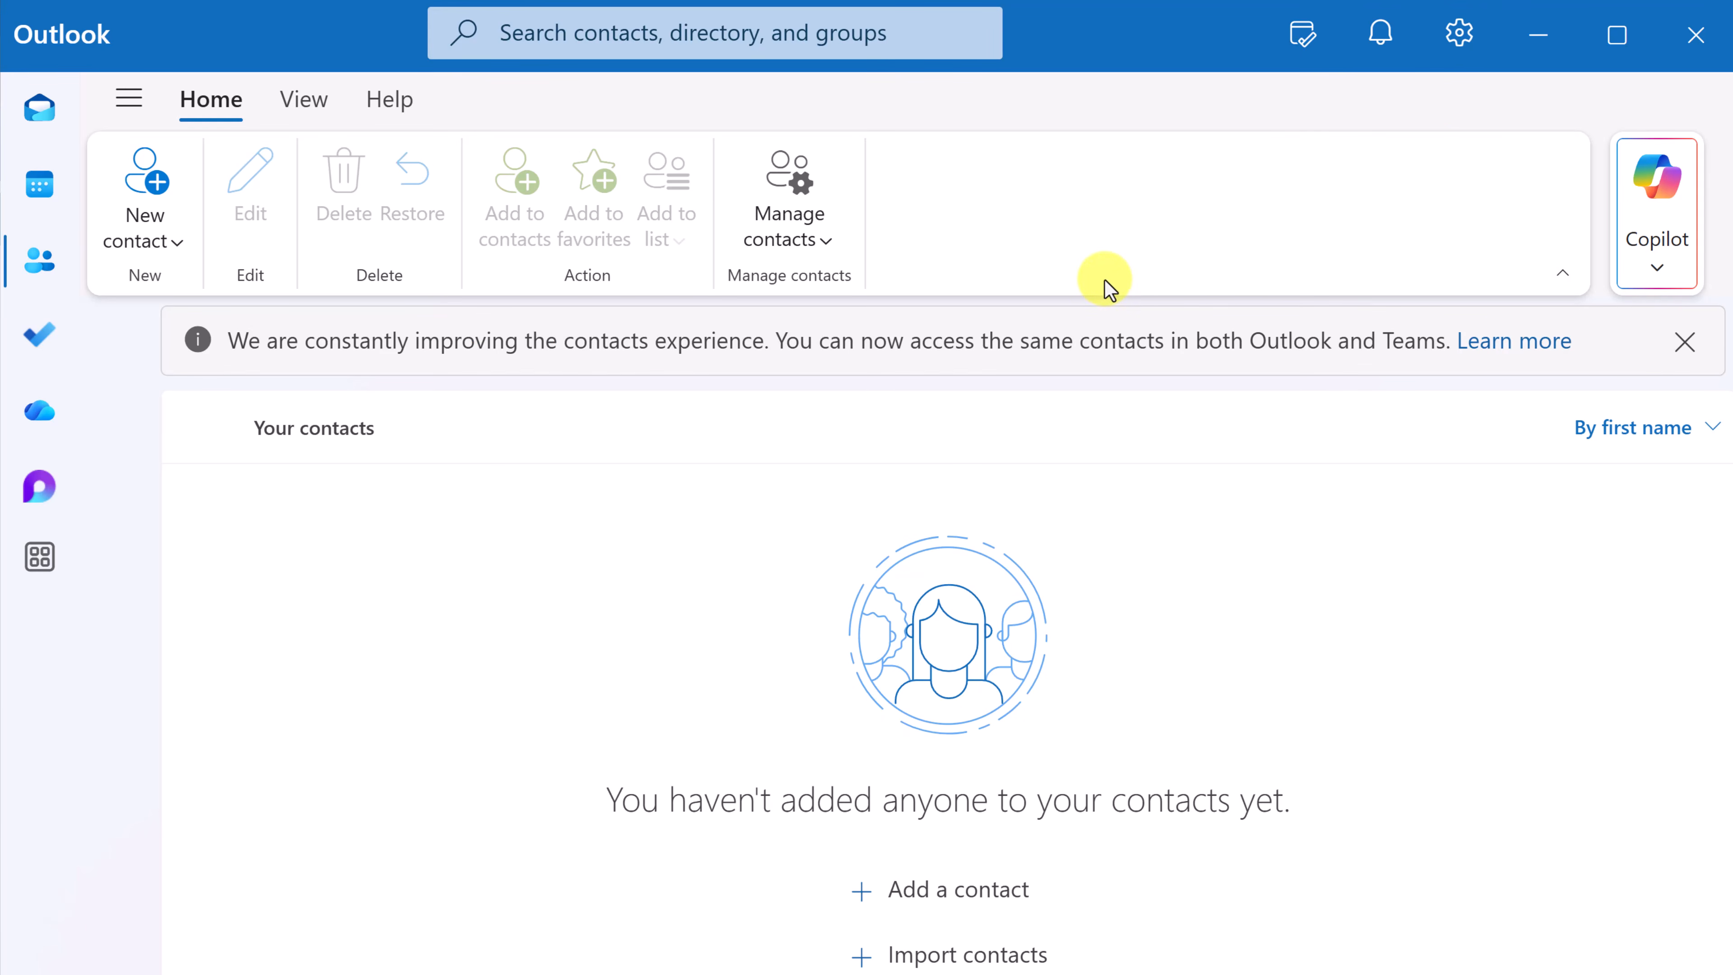
Review the contact import and export options and the CSV import dialog, closing the dialog without importing a file
left_click(824, 240)
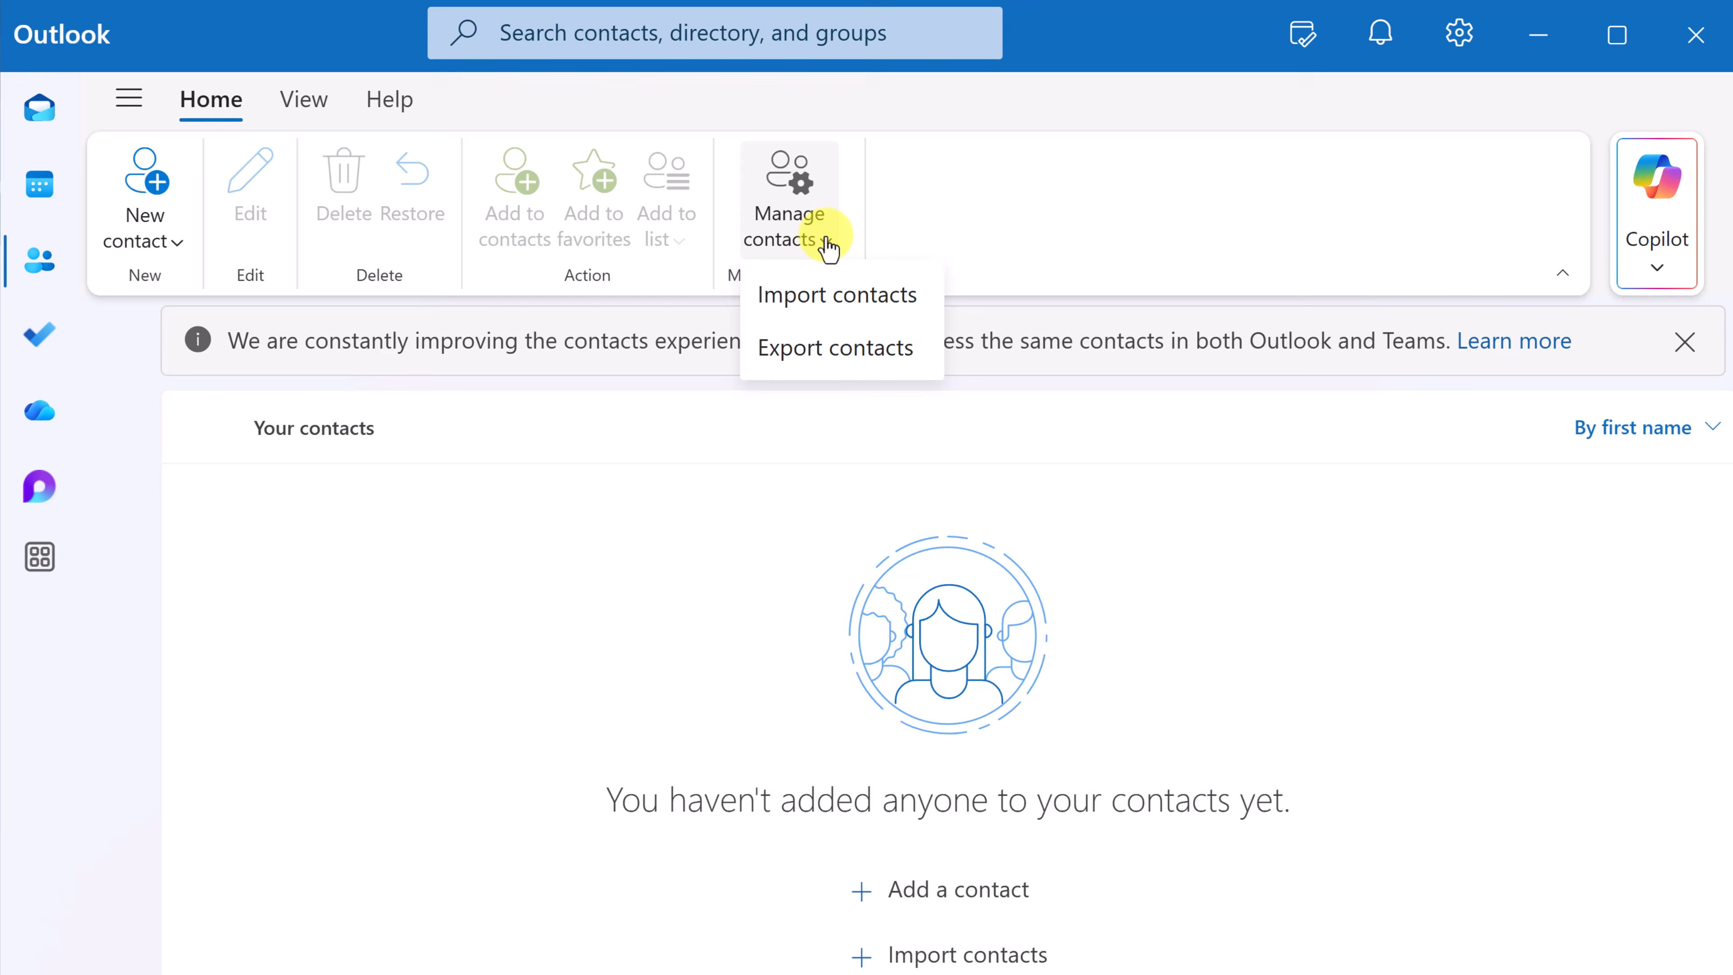
left_click(833, 301)
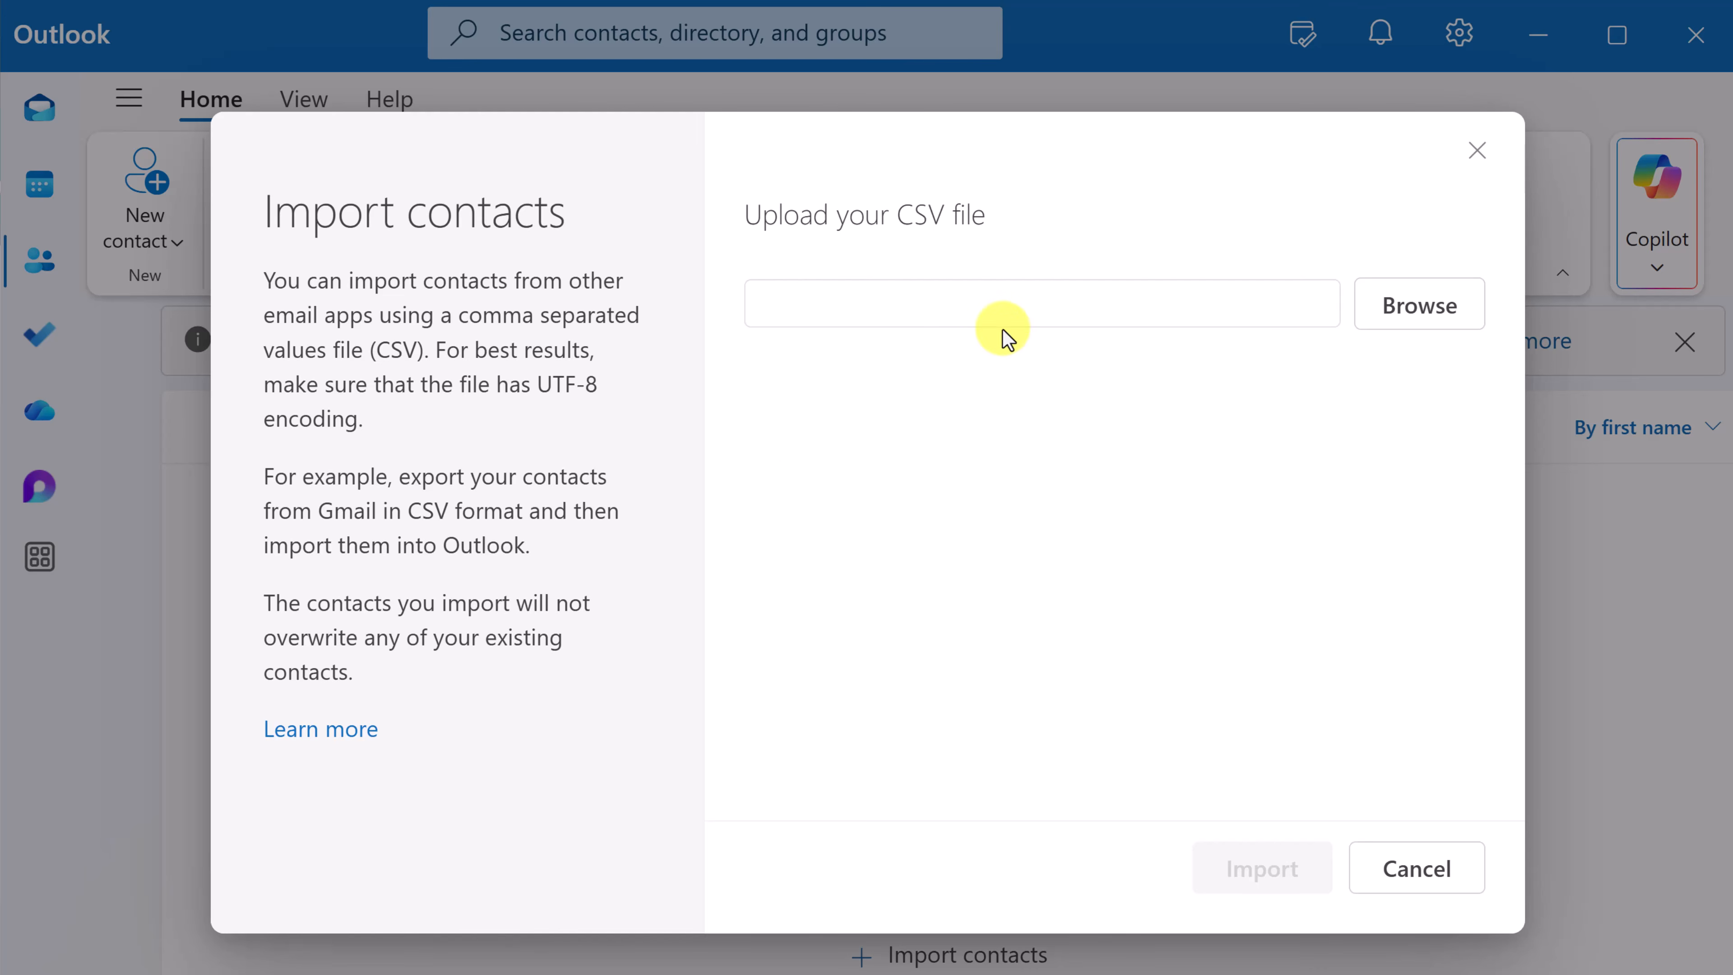
left_click(1474, 153)
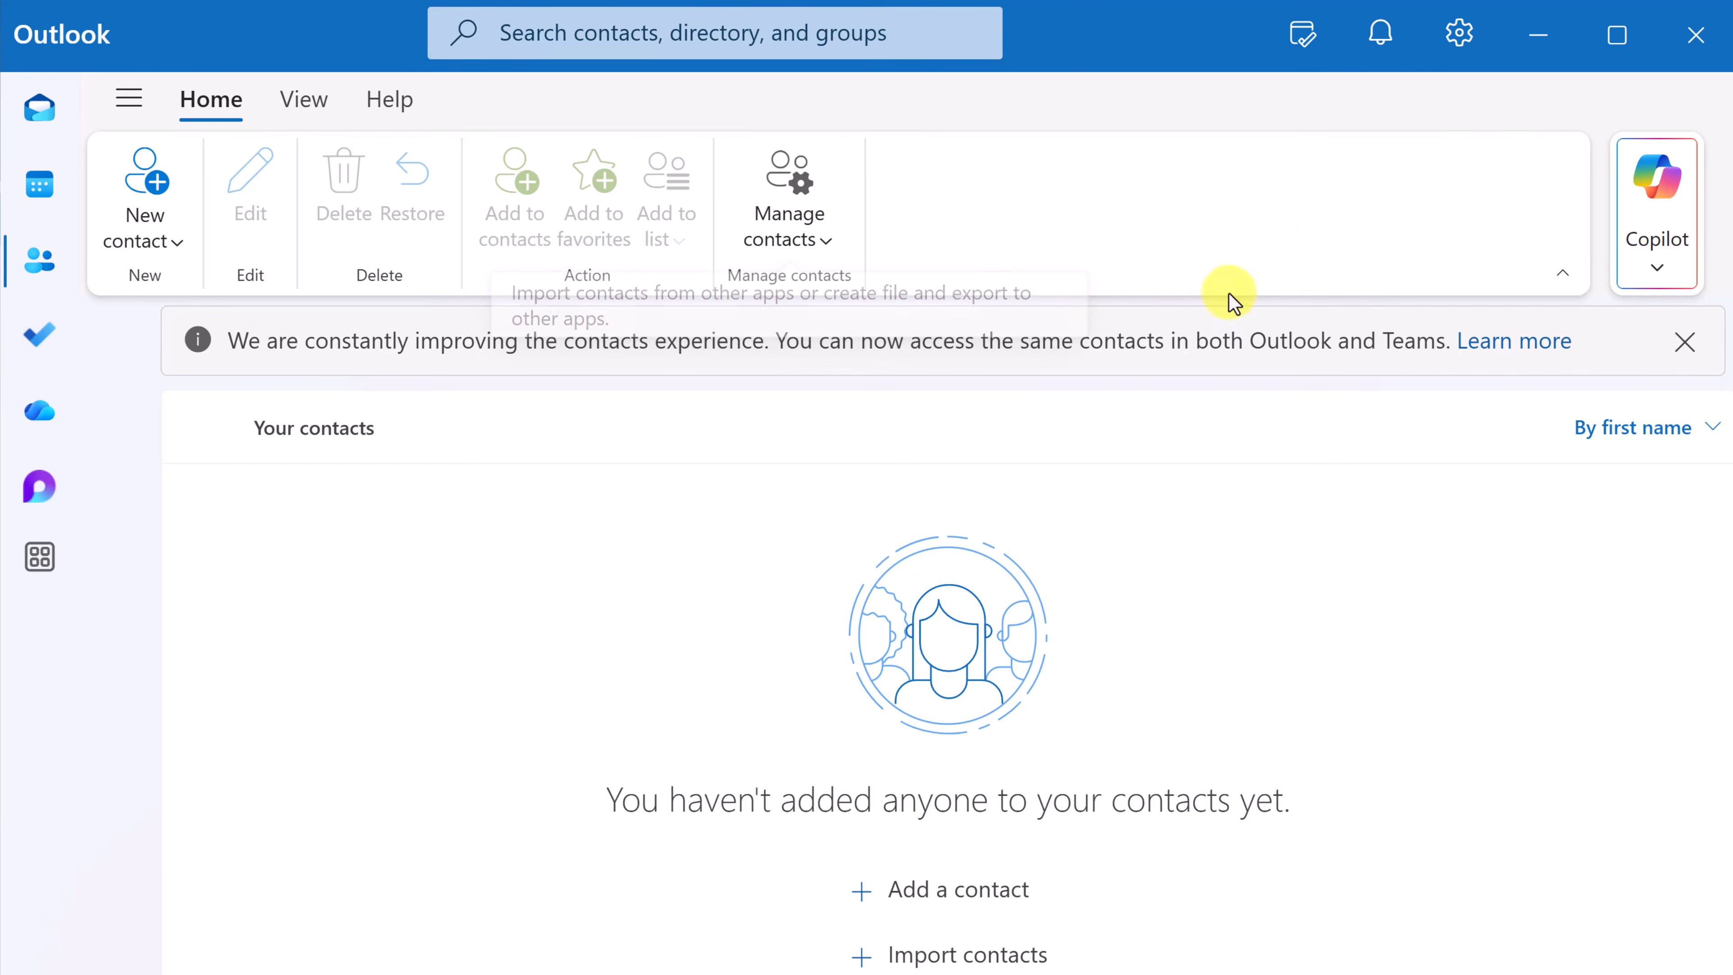
left_click(817, 247)
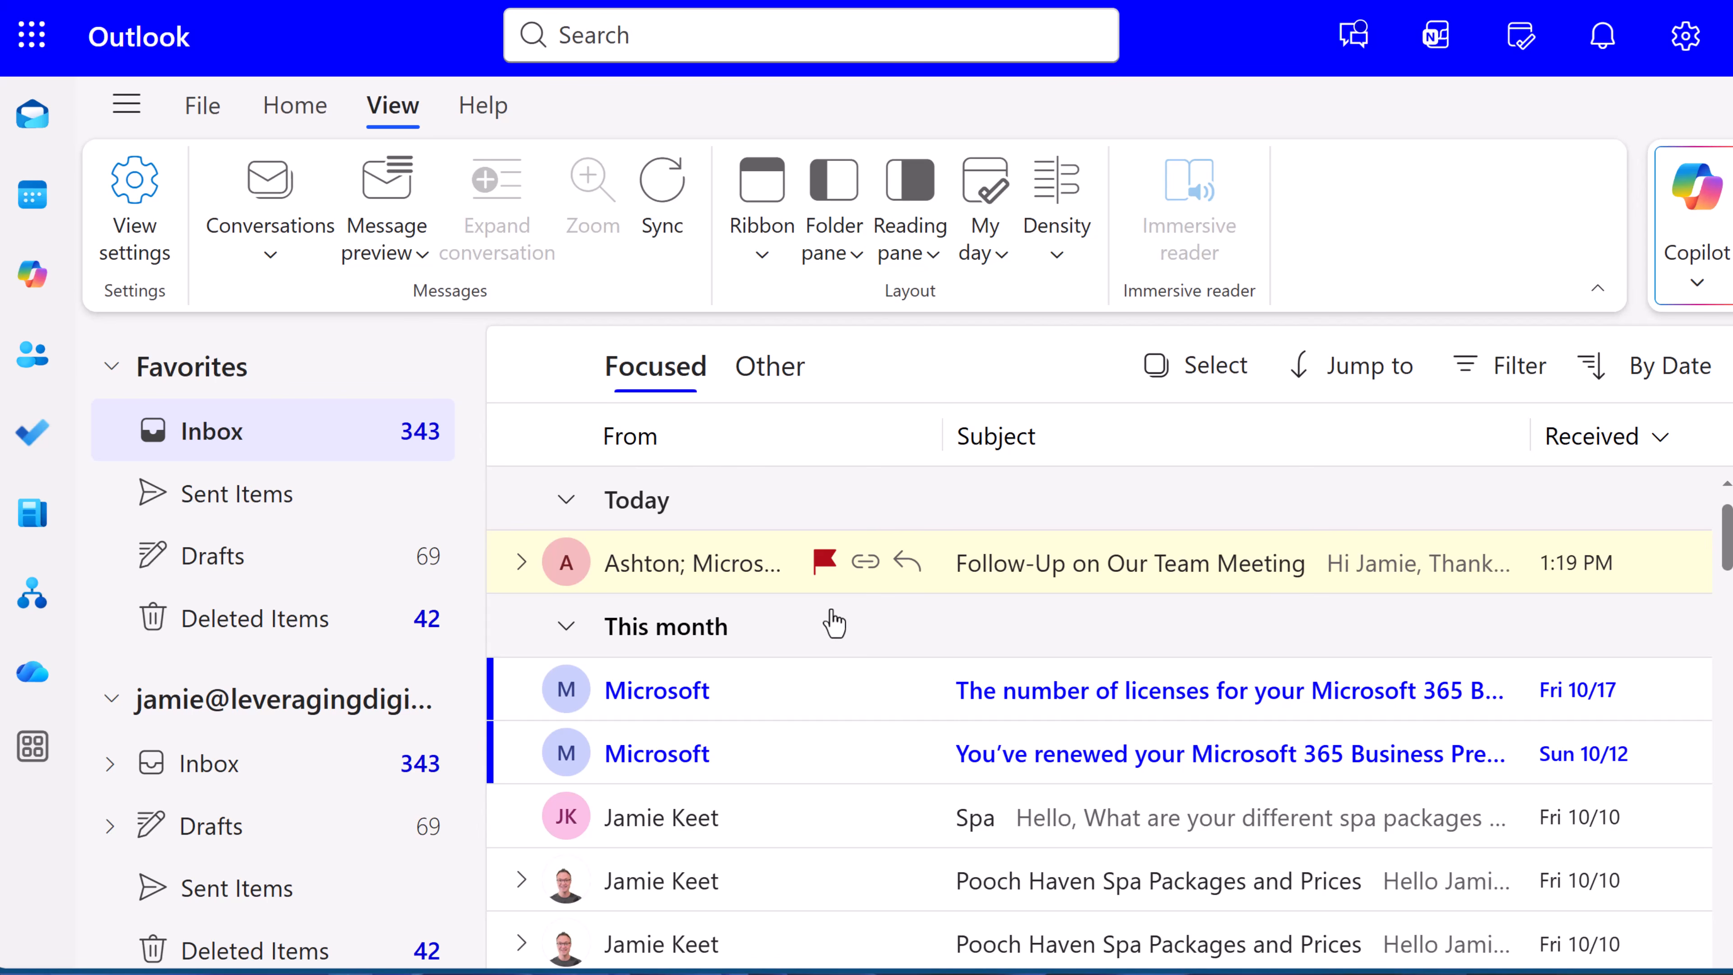
Flag the "Follow-Up on Our Team Meeting" email in the inbox and find it in To Do's Flagged email list
left_click(824, 577)
left_click(41, 455)
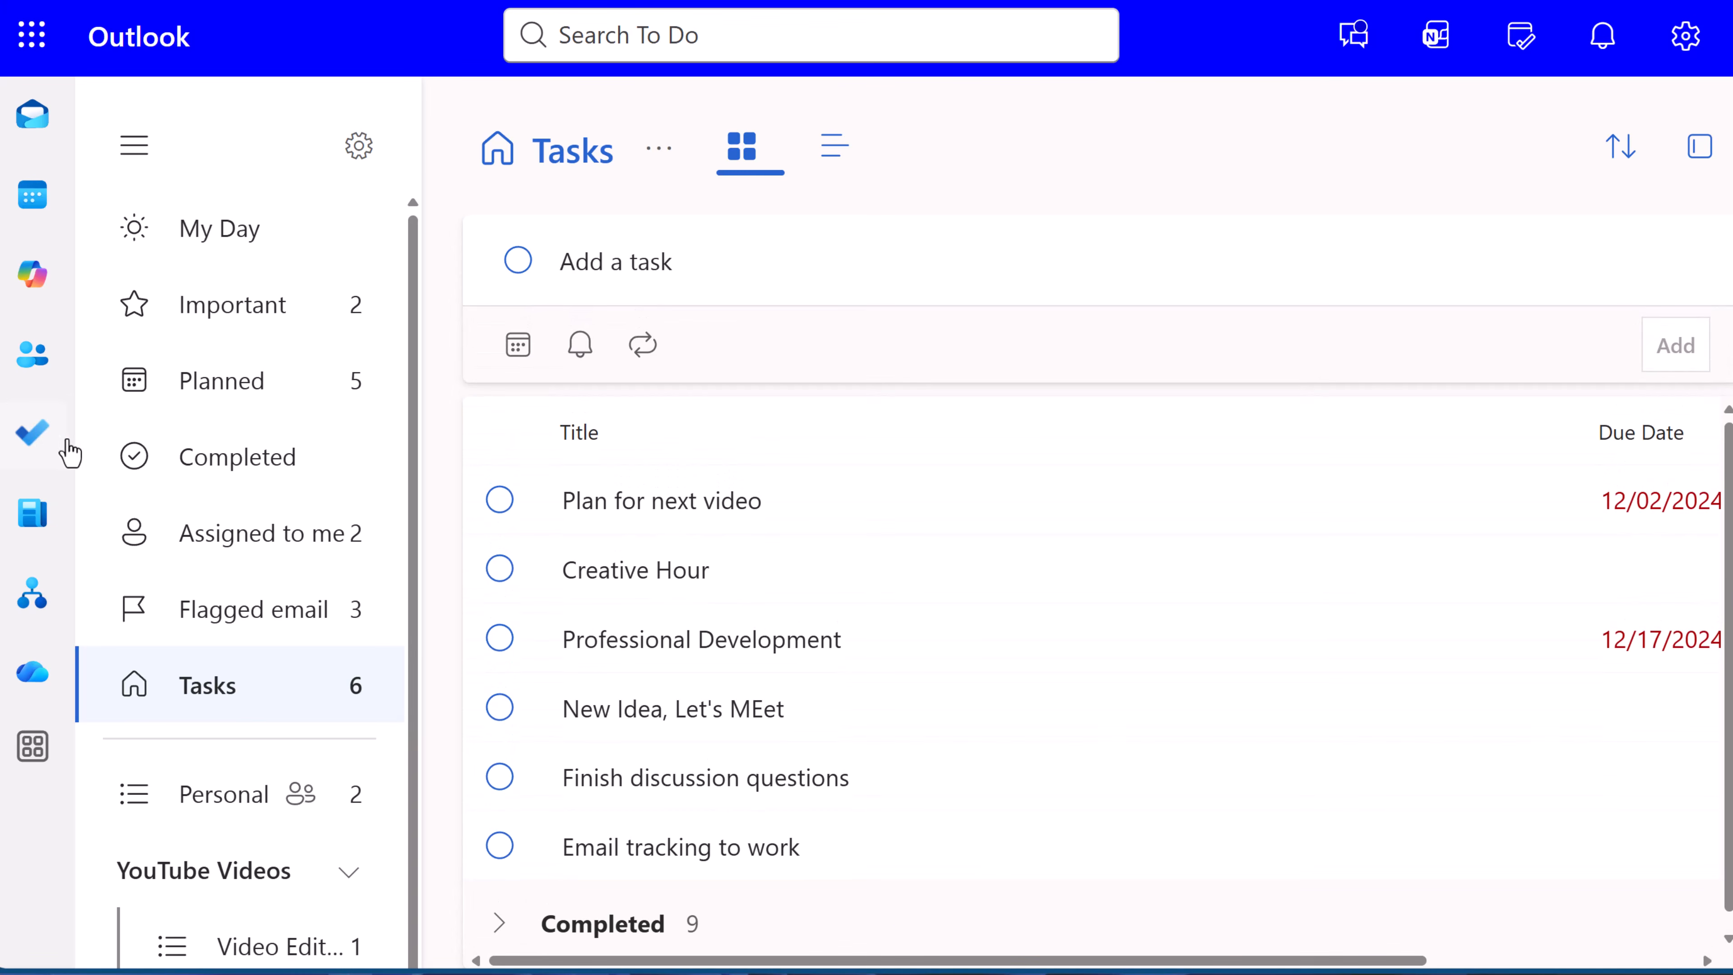
left_click(223, 627)
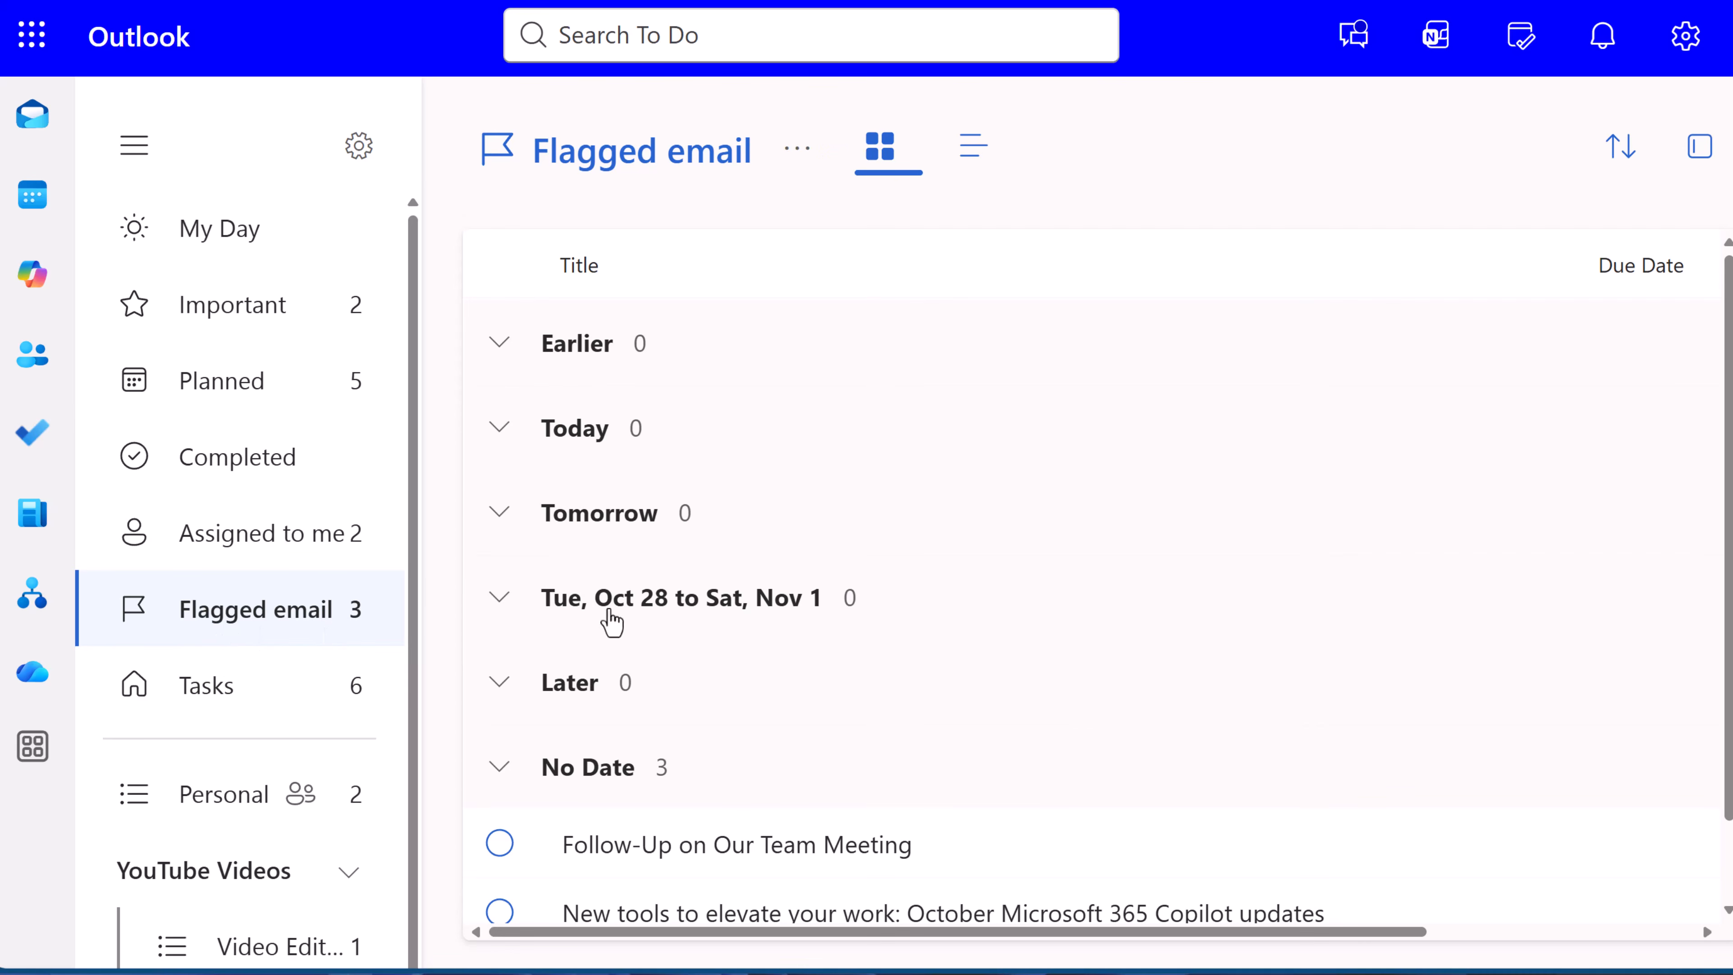
scroll(756, 647, "down", 1)
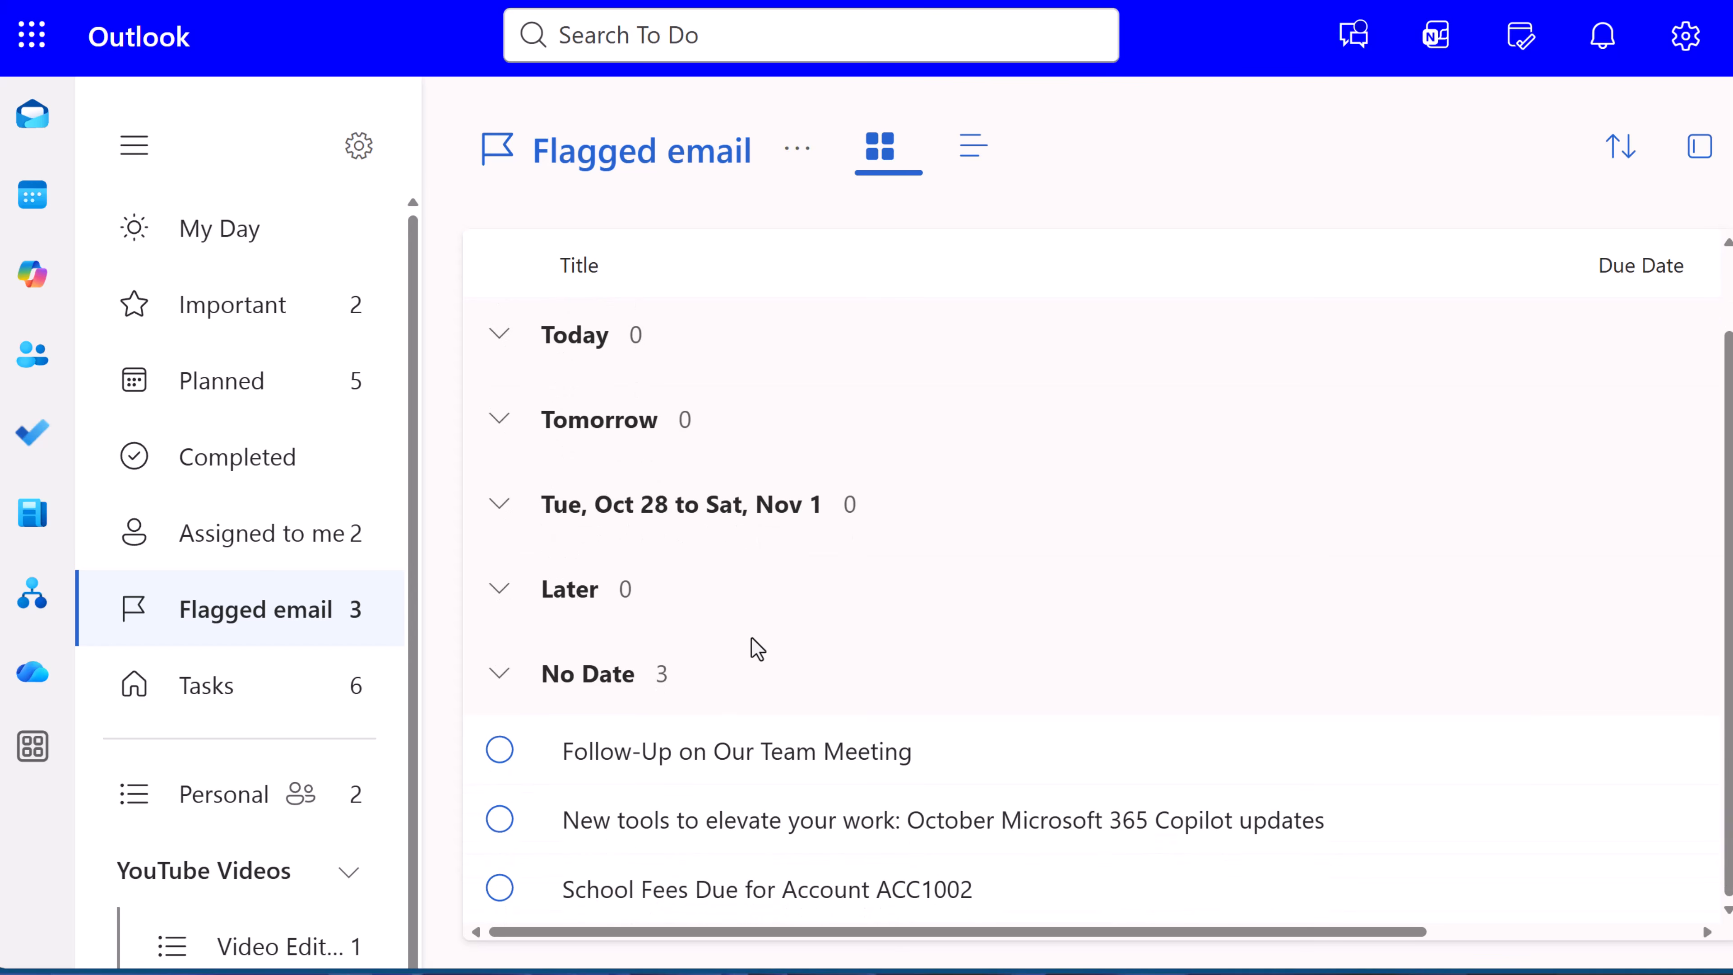
View the details of the flagged "Follow-Up on Our Team Meeting" task, open its original email, and close the message window
left_click(797, 756)
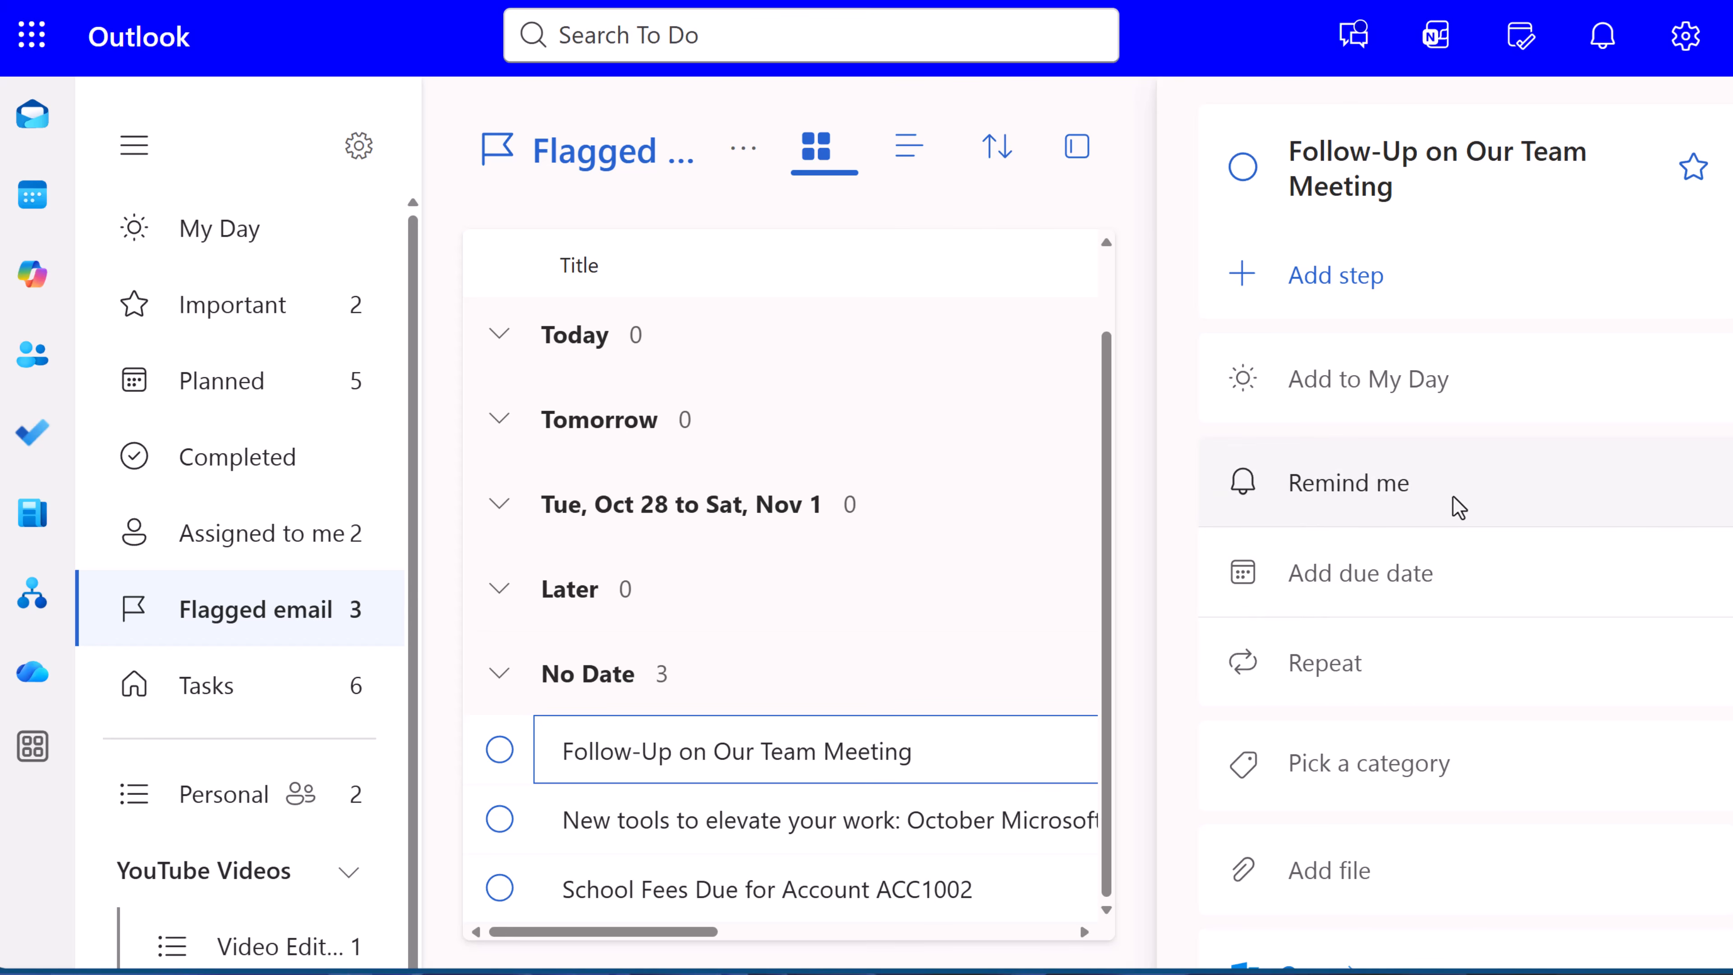
scroll(1487, 553, "down", 5)
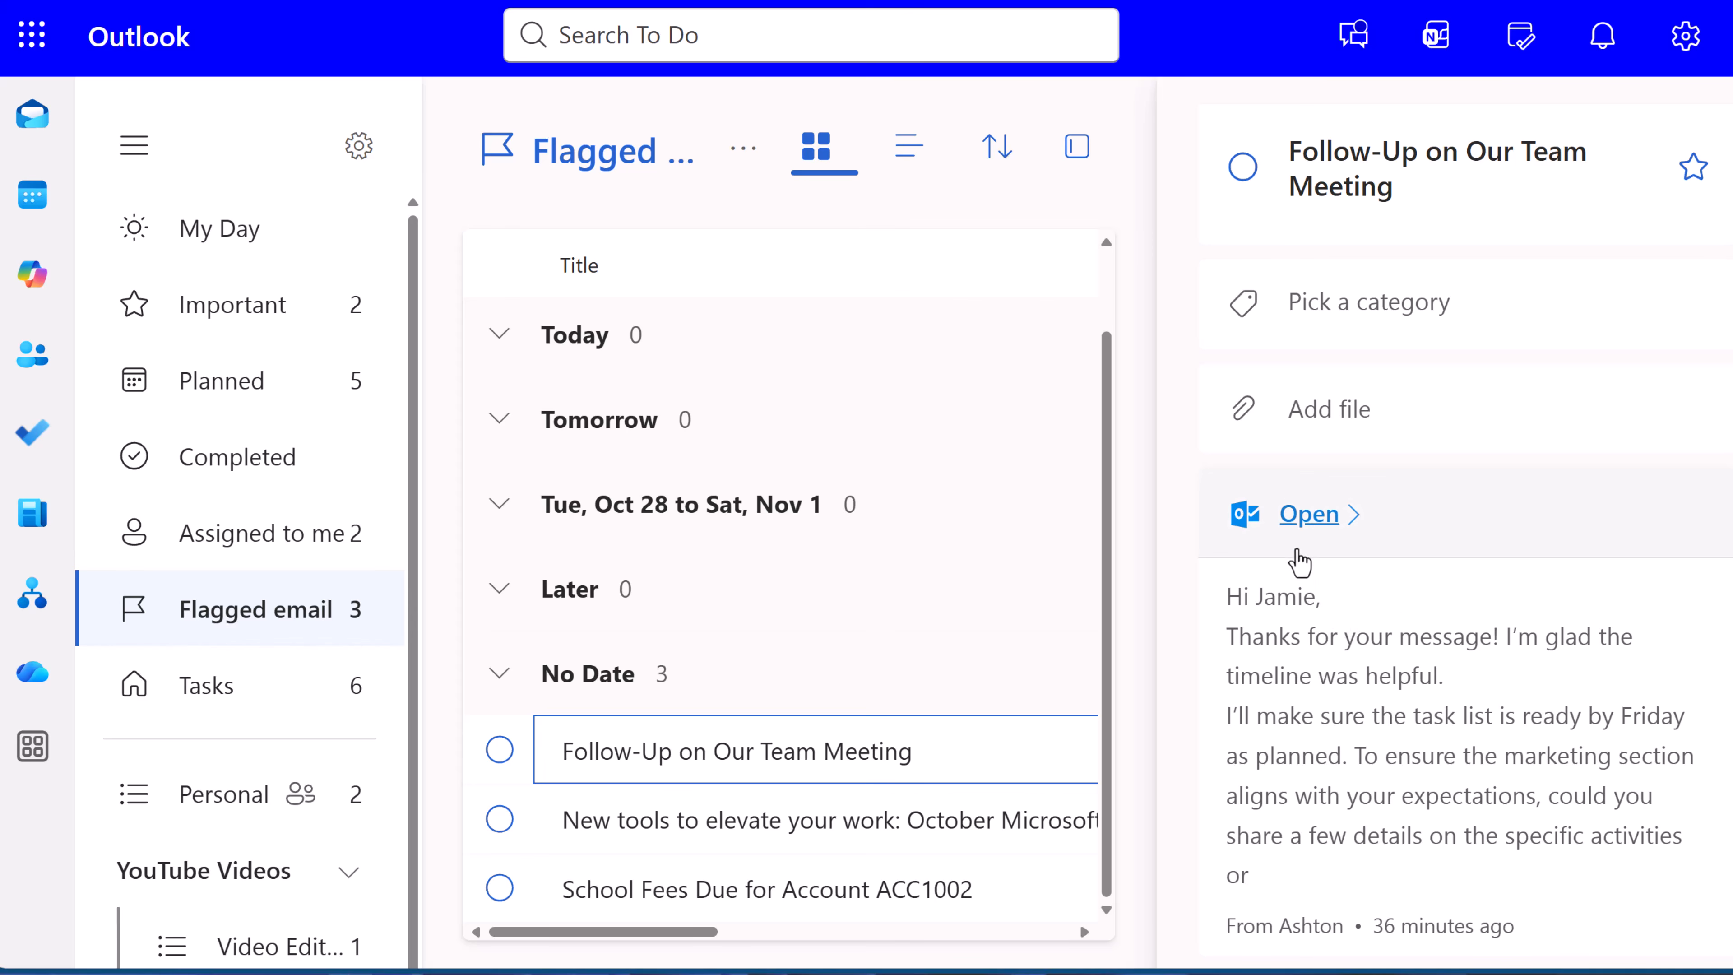
left_click(1317, 524)
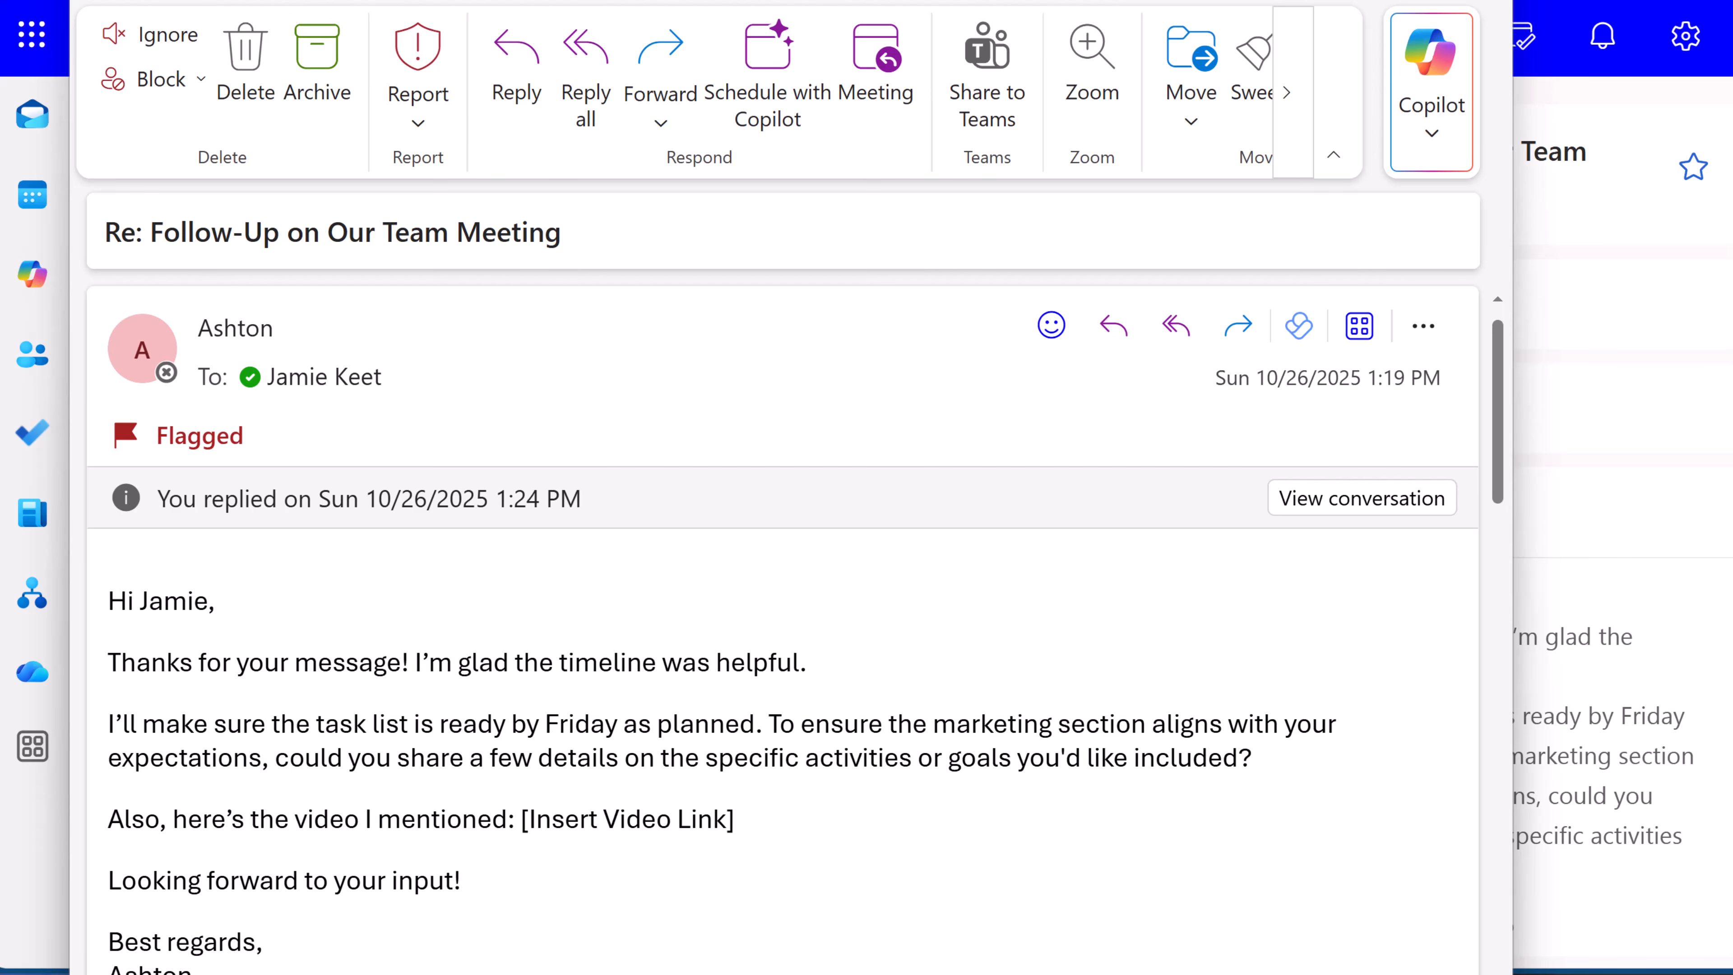
left_click(1482, 1)
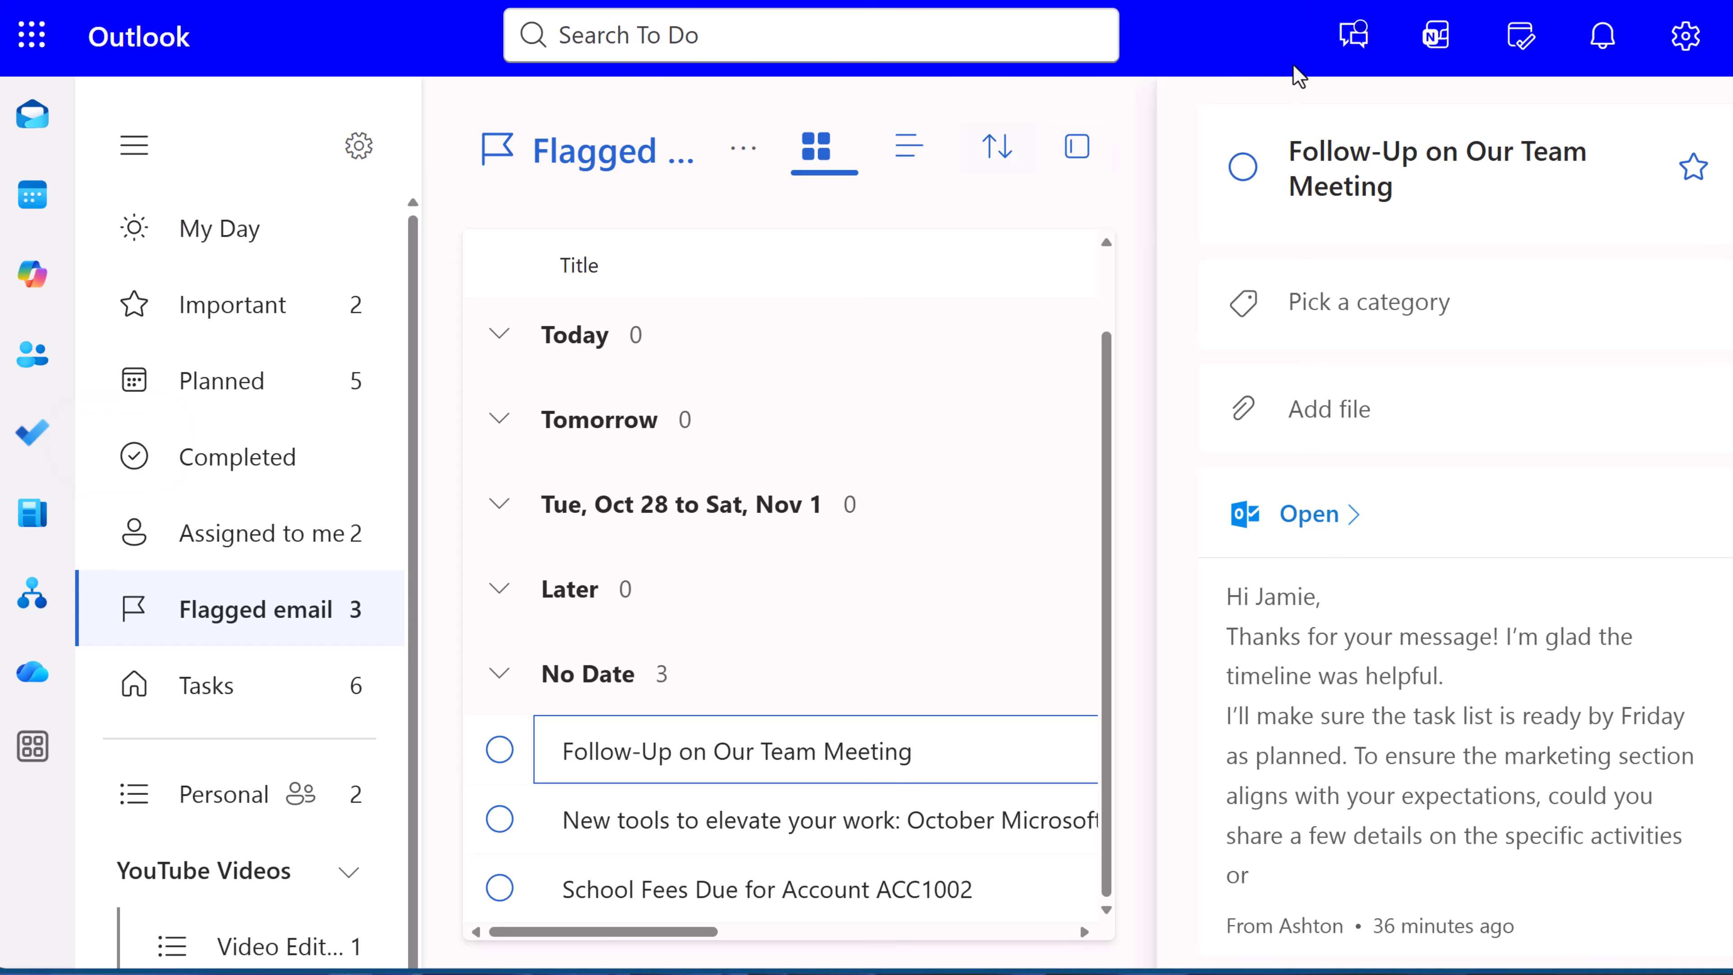
Open the My Day pane to show the To Do tasks alongside the flagged email list
left_click(1516, 48)
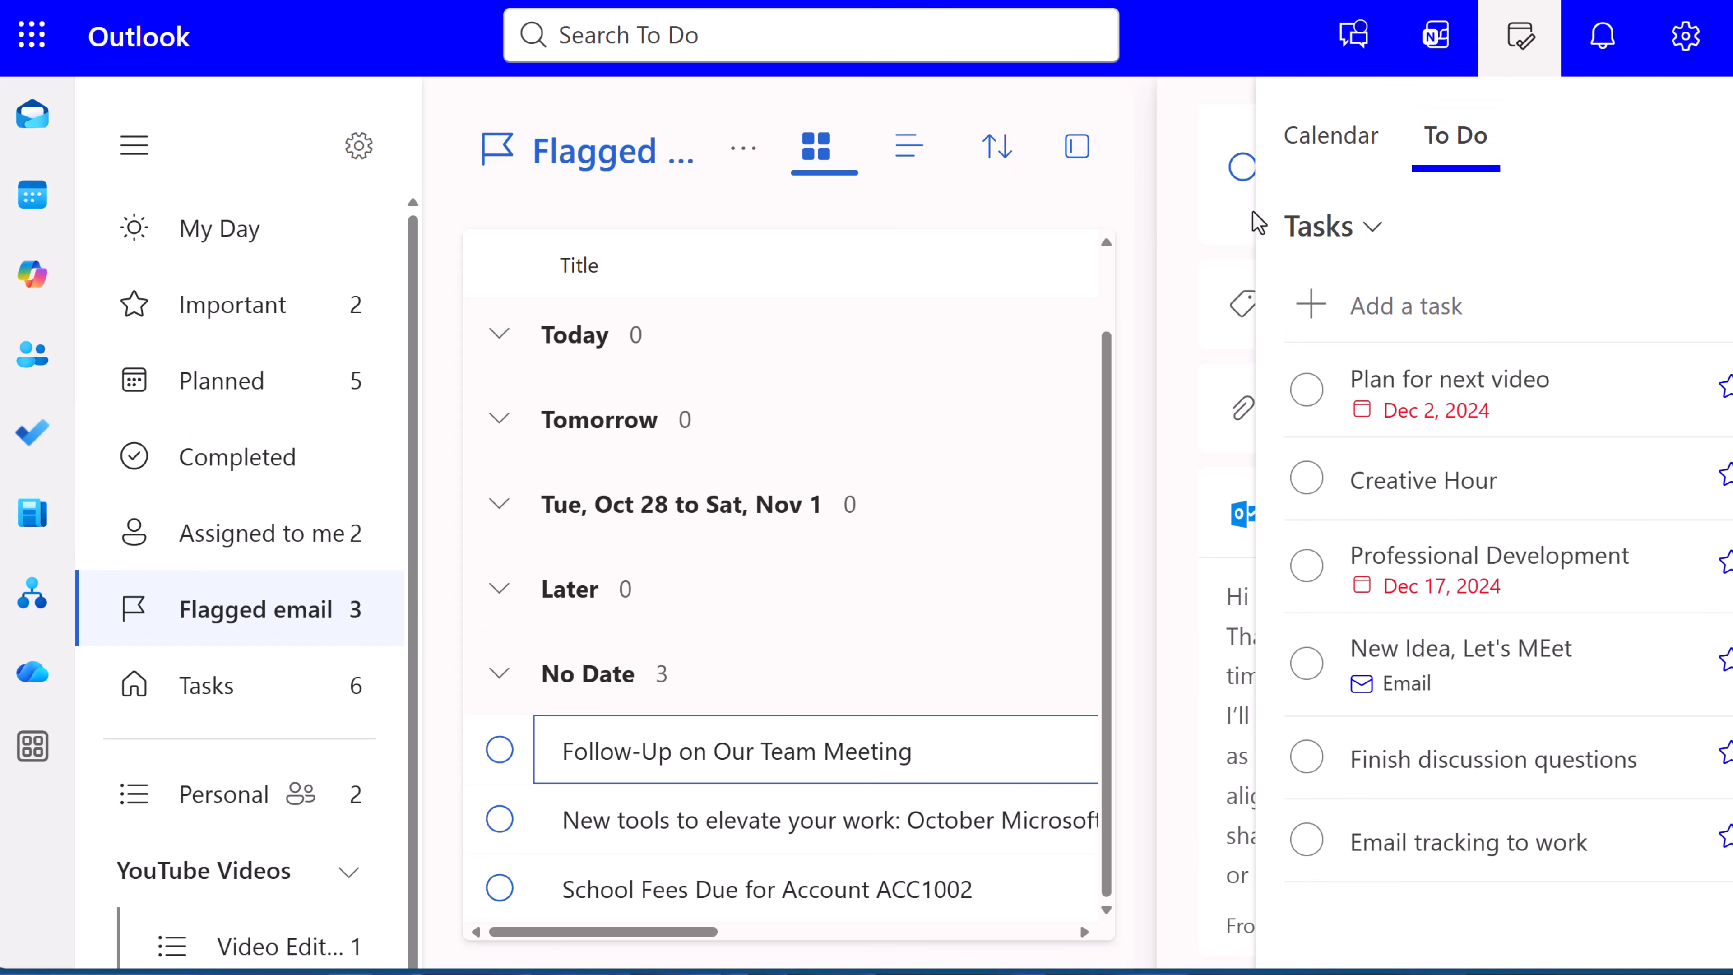